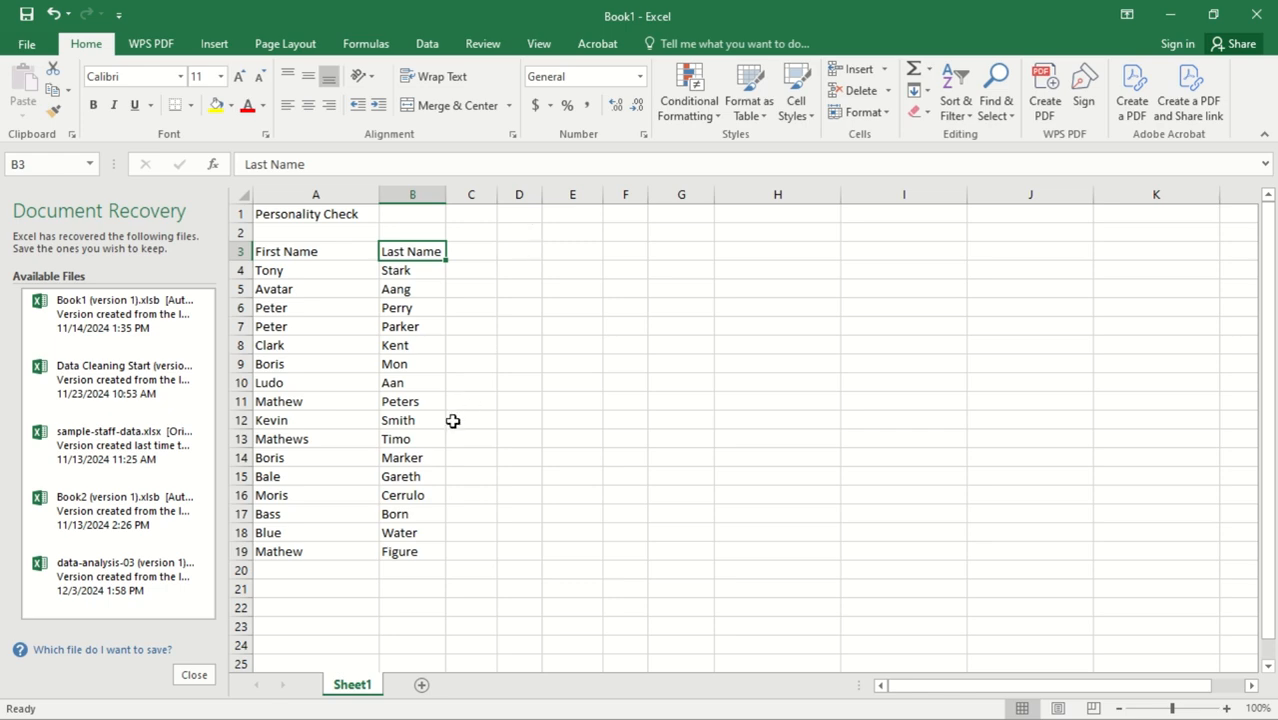
pyautogui.click(306, 251)
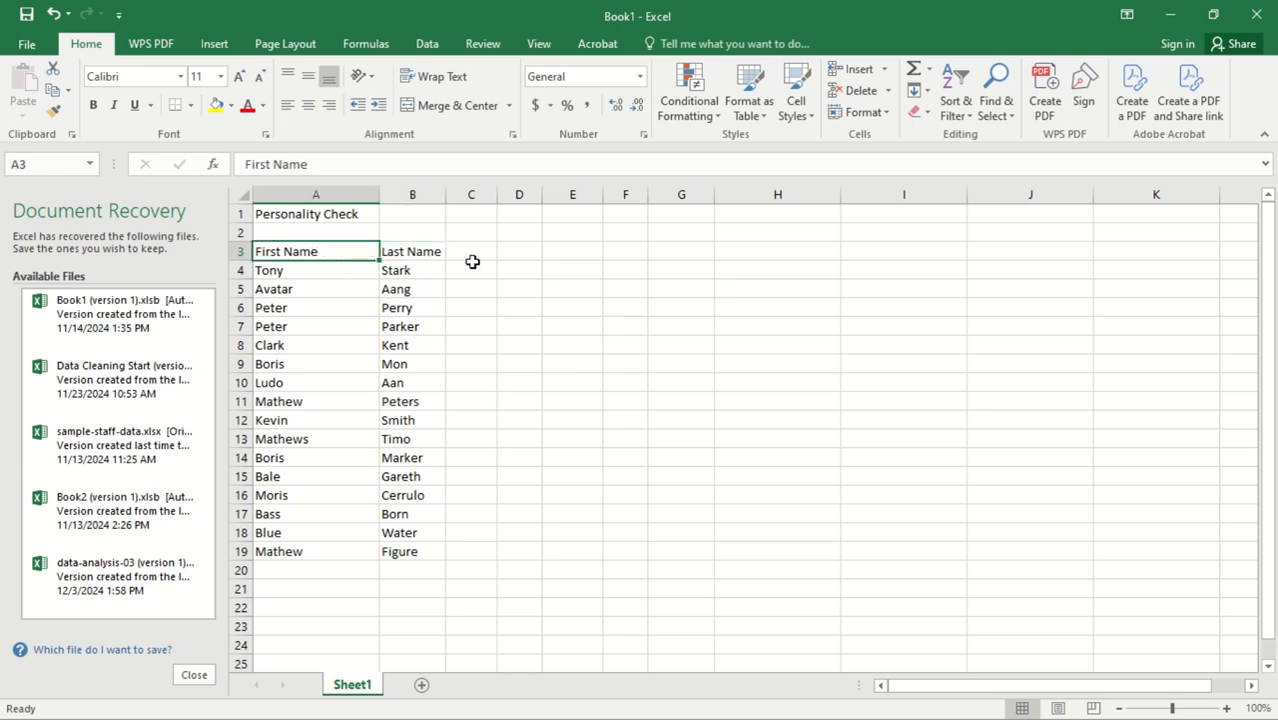
pyautogui.click(471, 265)
pyautogui.click(333, 257)
pyautogui.click(448, 256)
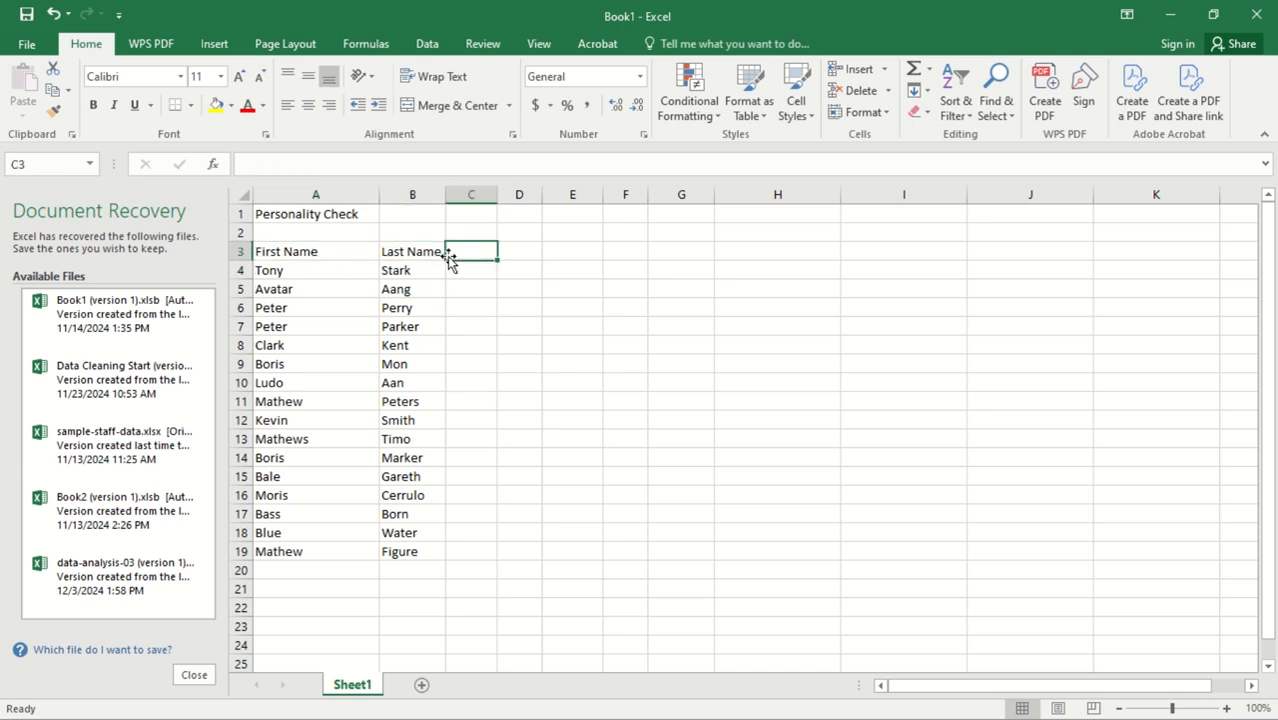
pyautogui.click(346, 250)
pyautogui.click(386, 256)
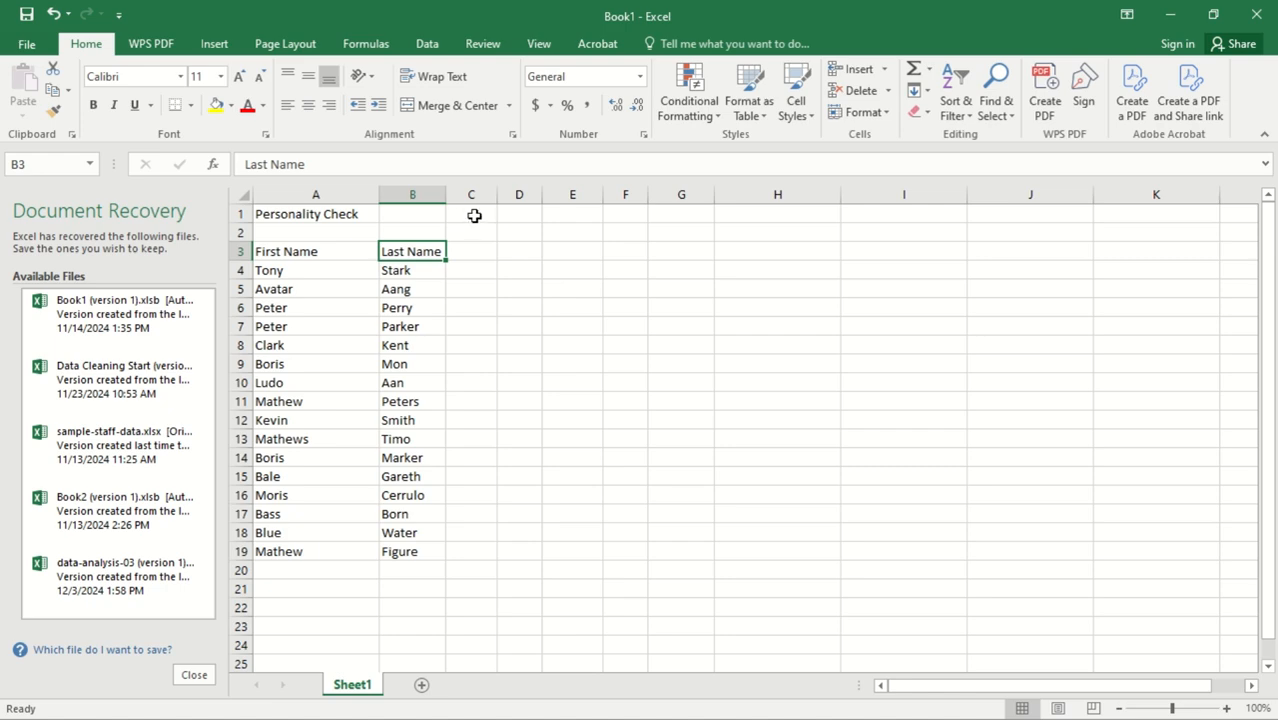
# - Enter the header "Safefty Test" in cell C1
pyautogui.click(466, 214)
pyautogui.doubleClick(474, 214)
pyautogui.write('Safety c')
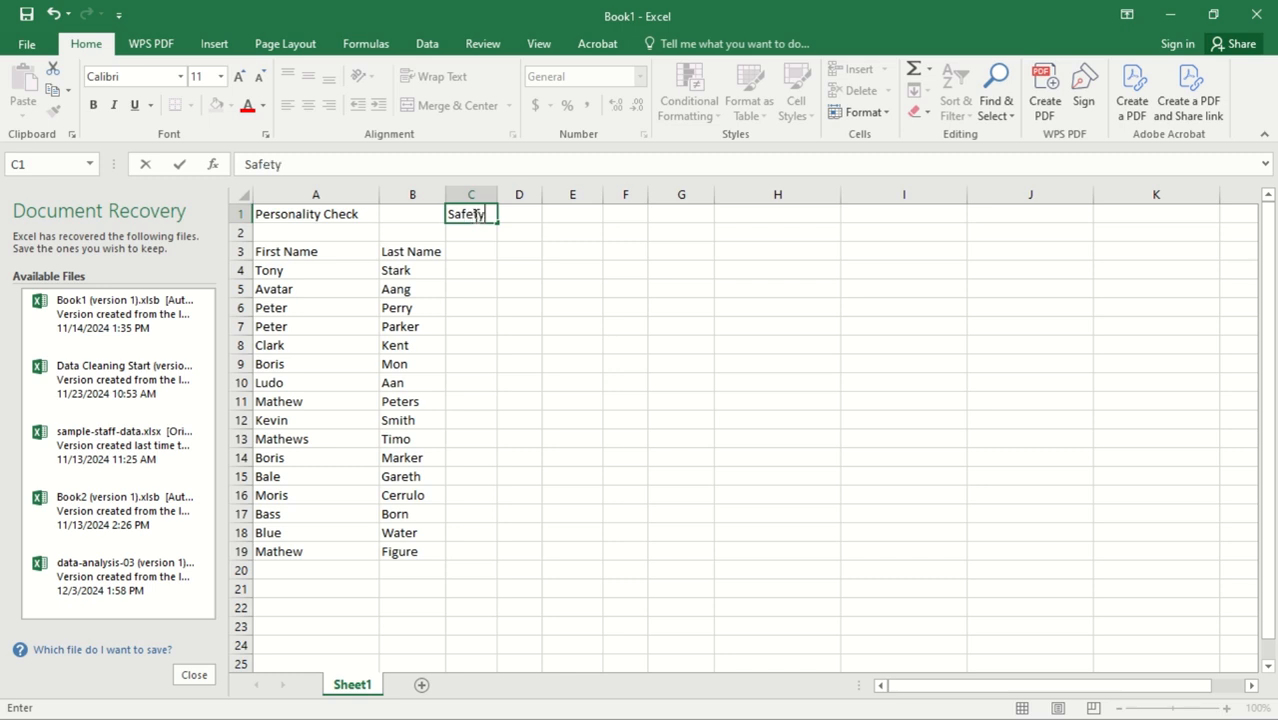
pyautogui.press('BackSpace')
pyautogui.press('BackSpace')
pyautogui.write('test')
pyautogui.press('BackSpace')
pyautogui.press('BackSpace')
pyautogui.press('BackSpace')
pyautogui.press('BackSpace')
pyautogui.press('BackSpace')
pyautogui.write('y Test')
pyautogui.press('Tab')
# - Enter the header "Company's policy" in cell D1
pyautogui.write('Company')
pyautogui.press('Tab')
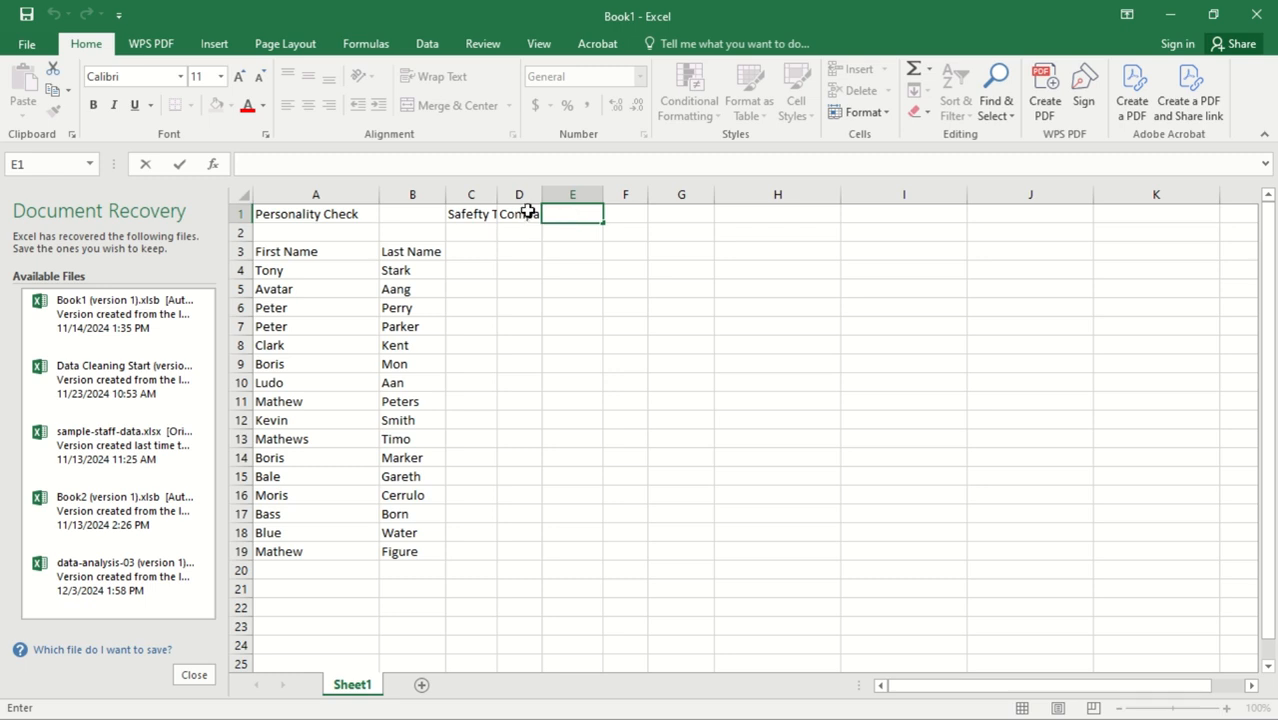
pyautogui.doubleClick(528, 214)
pyautogui.doubleClick(583, 214)
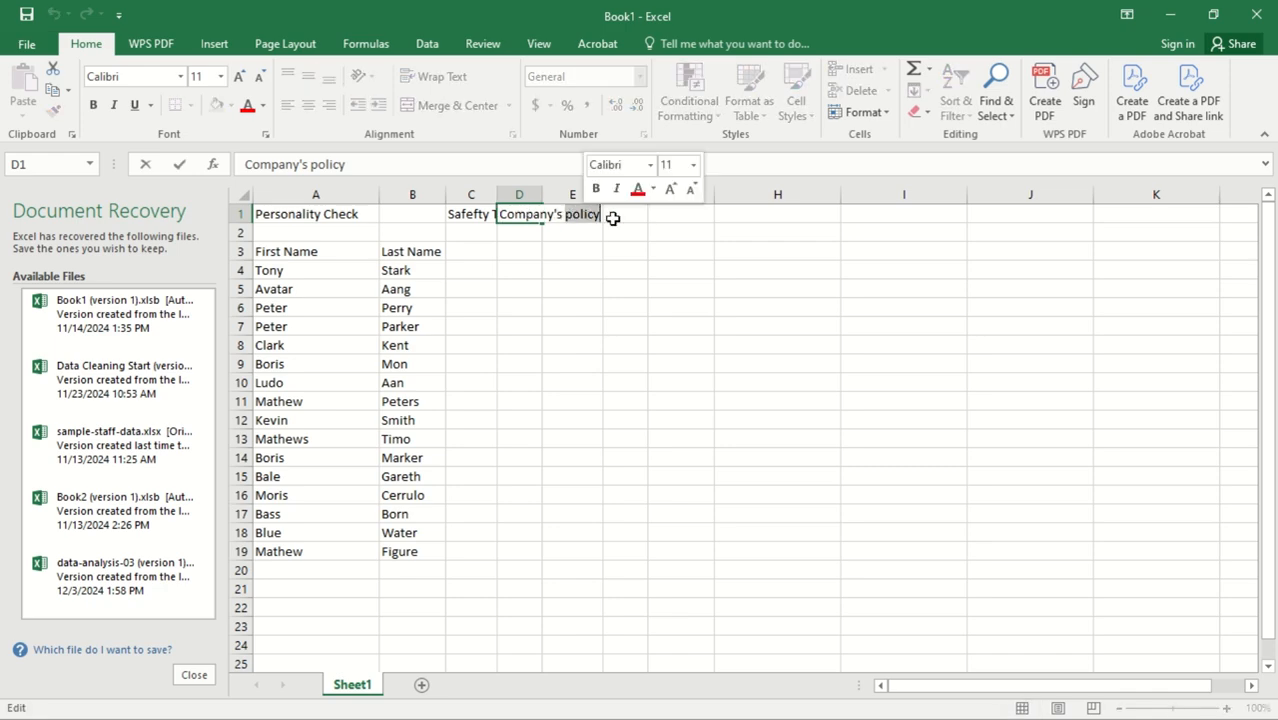
pyautogui.click(615, 216)
# - Enter the header "Finacial literacy Test" in cell E1
pyautogui.doubleClick(583, 217)
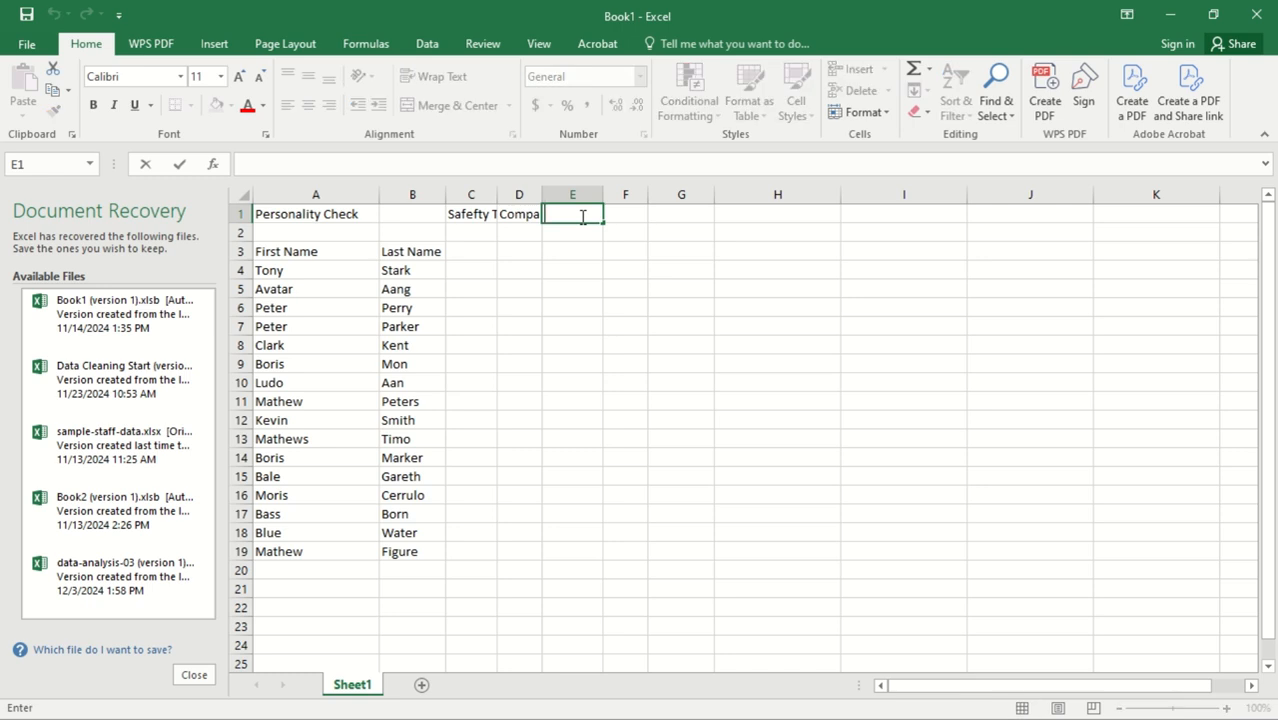
pyautogui.write('Finacial liercy Test')
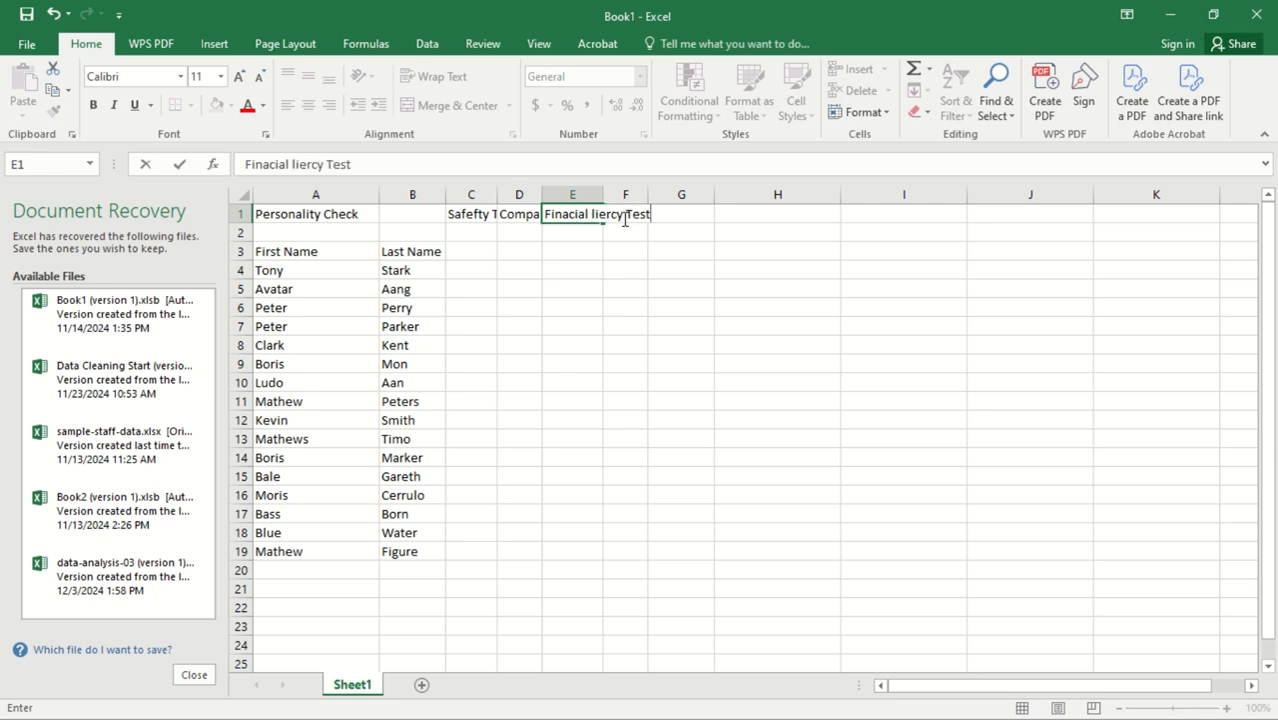
pyautogui.click(604, 213)
pyautogui.write('t')
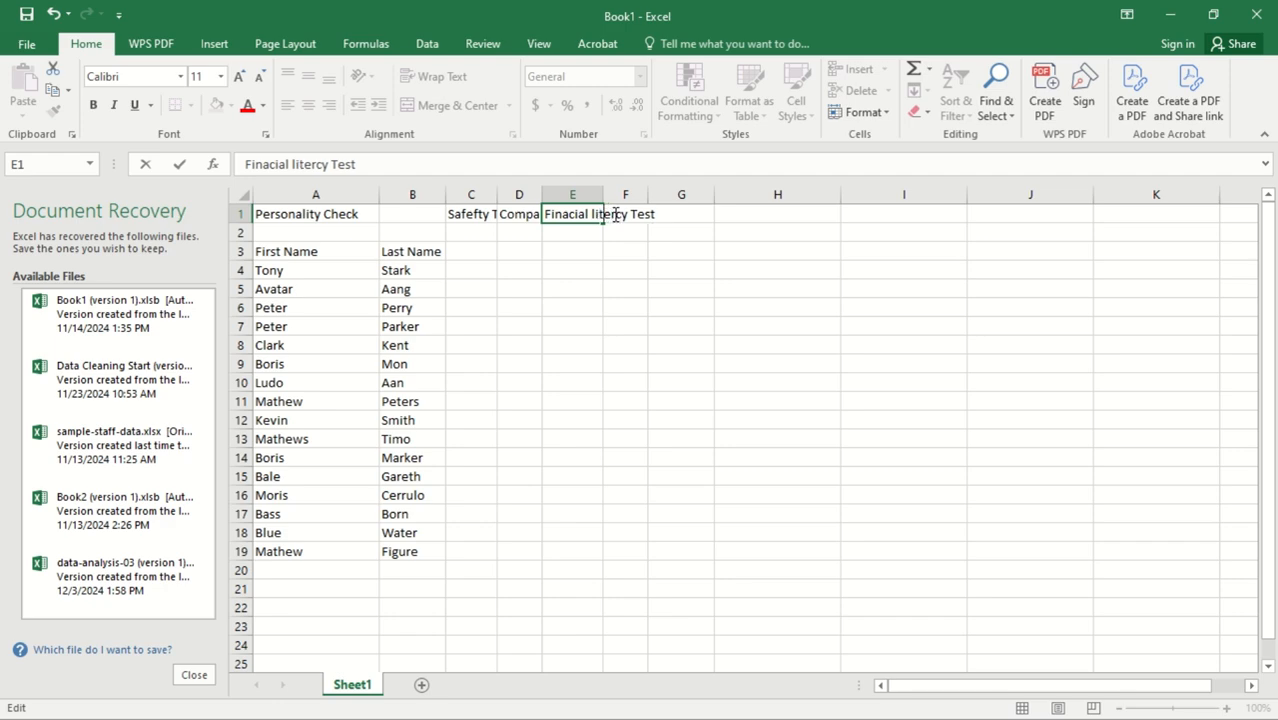
pyautogui.click(616, 213)
pyautogui.write('a')
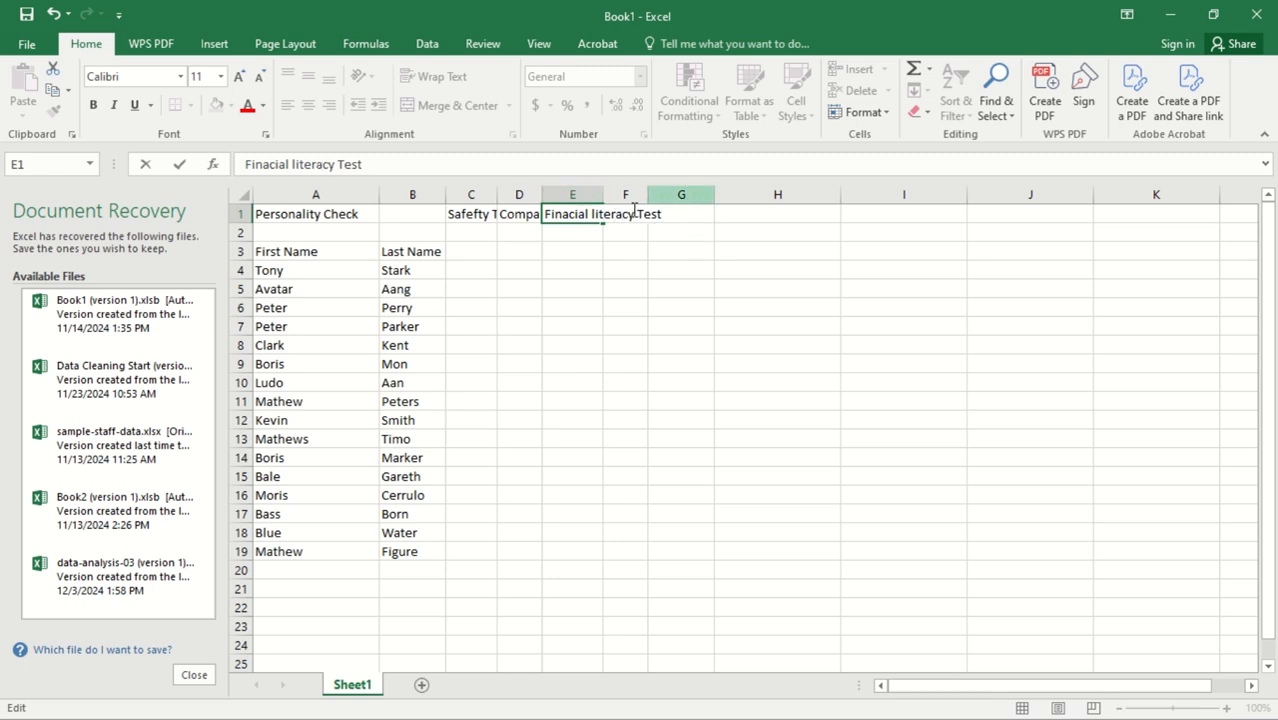
pyautogui.doubleClick(631, 213)
pyautogui.press('Return')
# - Enter the header "Drug Test" in cell F1
pyautogui.doubleClick(628, 212)
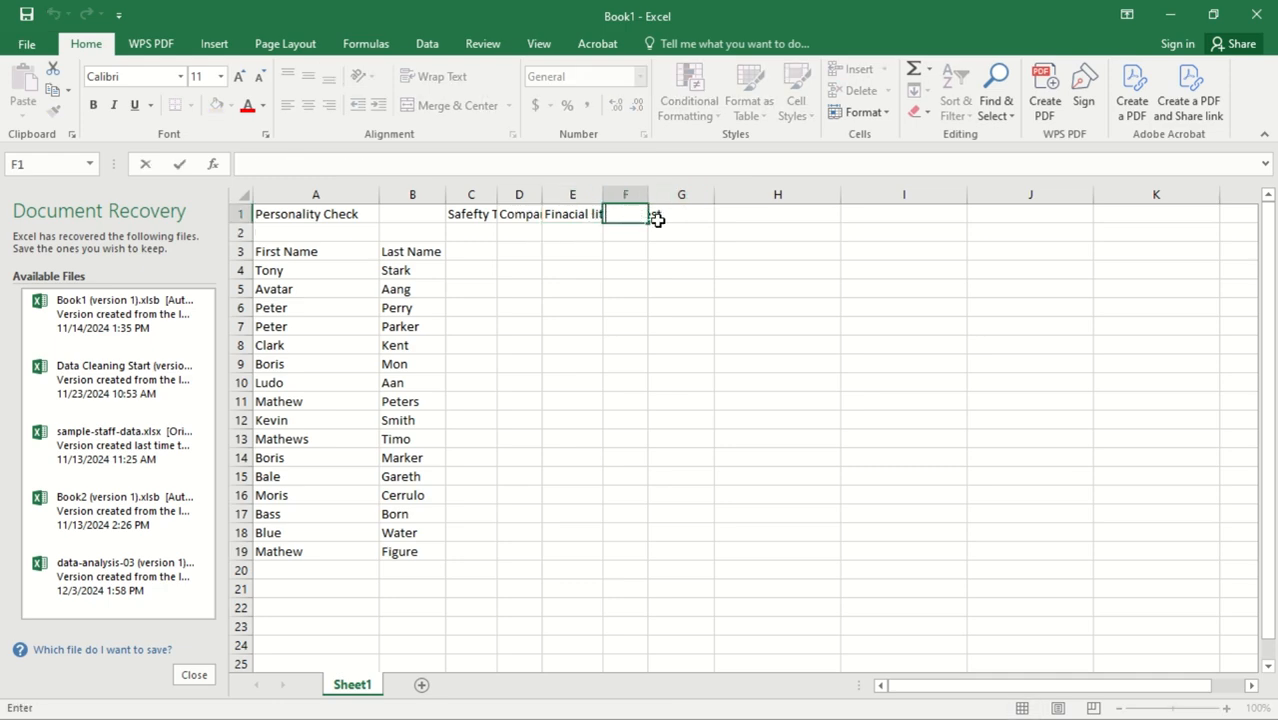
pyautogui.write('Drug Test')
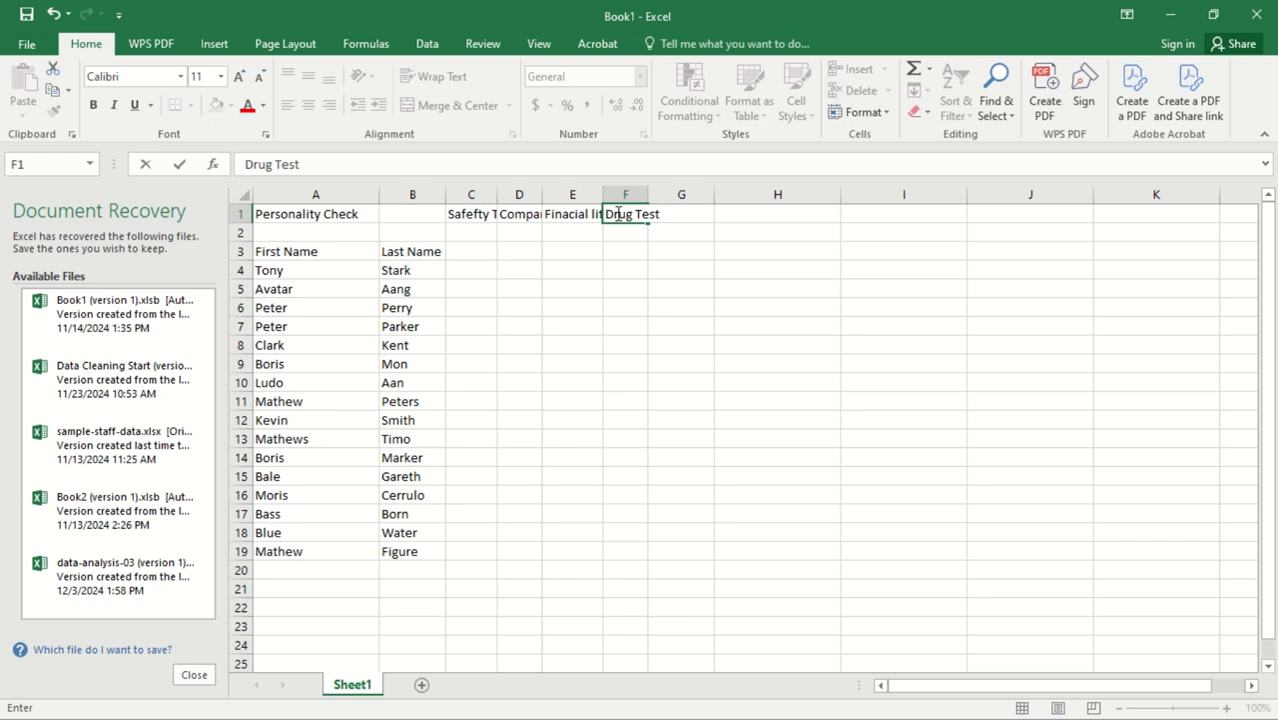
pyautogui.press('Return')
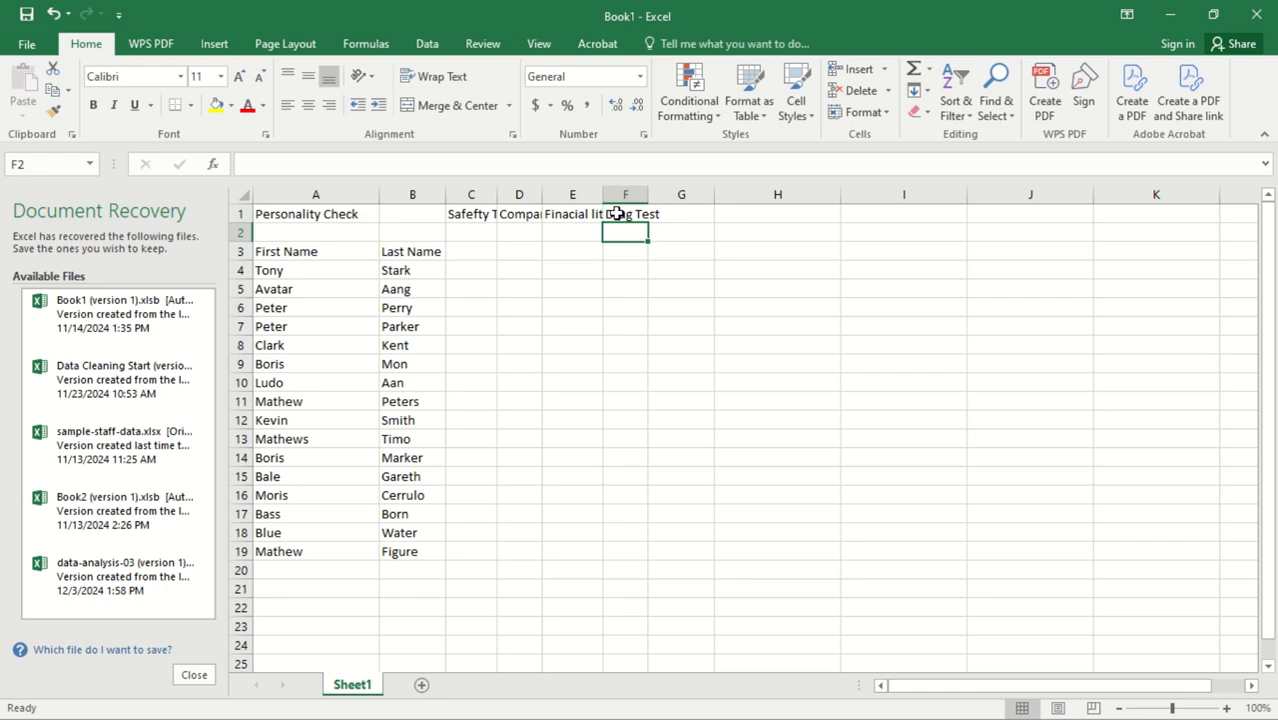
pyautogui.click(474, 214)
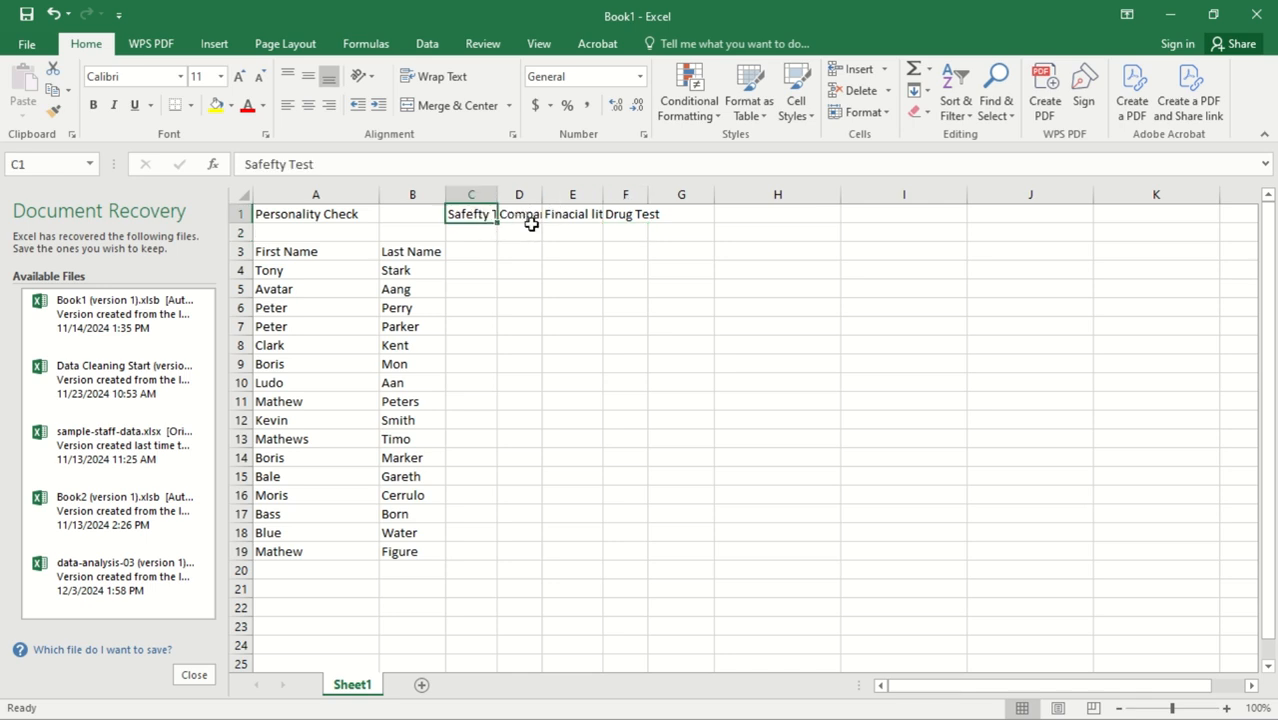
pyautogui.click(650, 216)
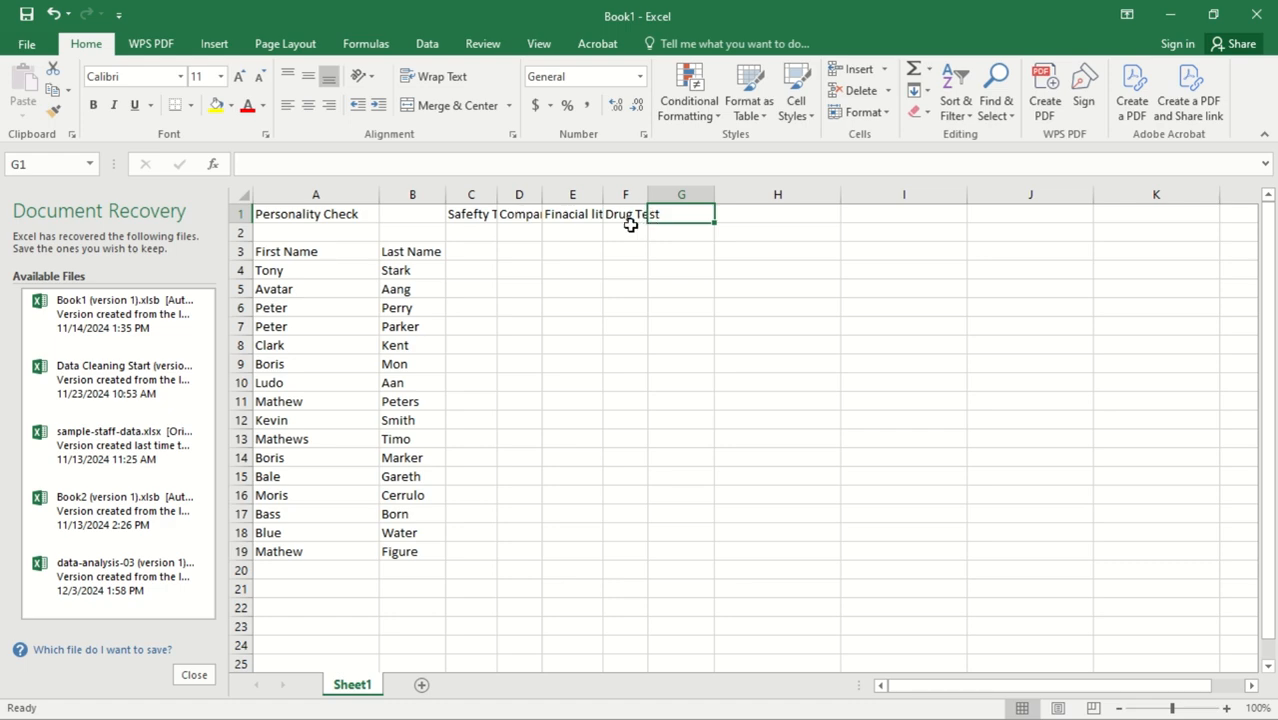
pyautogui.click(630, 230)
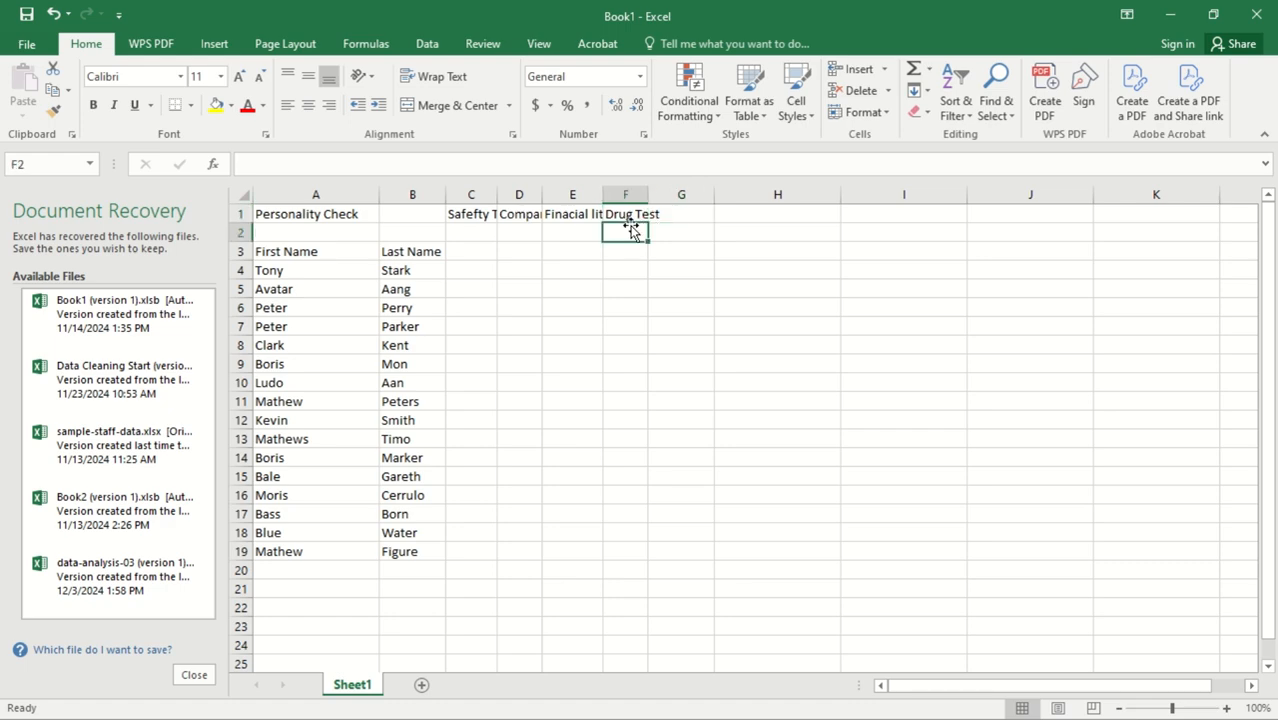
# - AutoFit the widths of columns C, D and E to their header text
pyautogui.doubleClick(478, 216)
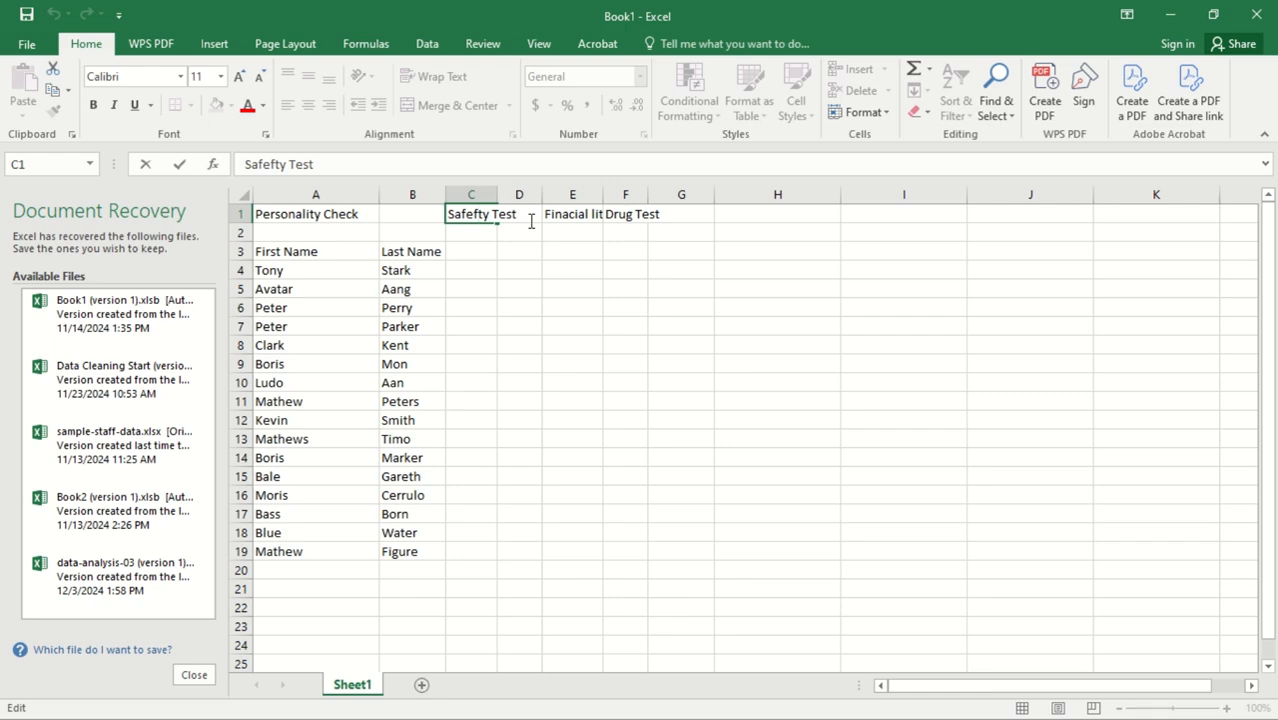
pyautogui.doubleClick(497, 195)
pyautogui.click(586, 252)
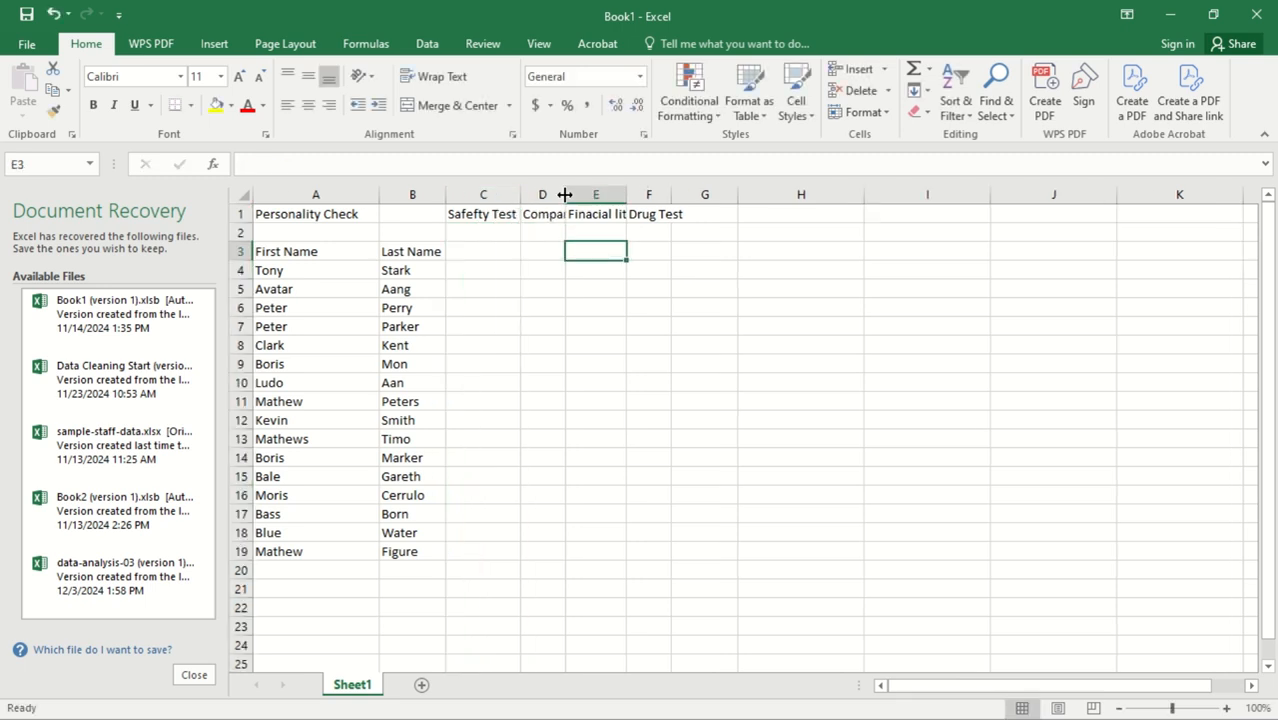
pyautogui.doubleClick(566, 196)
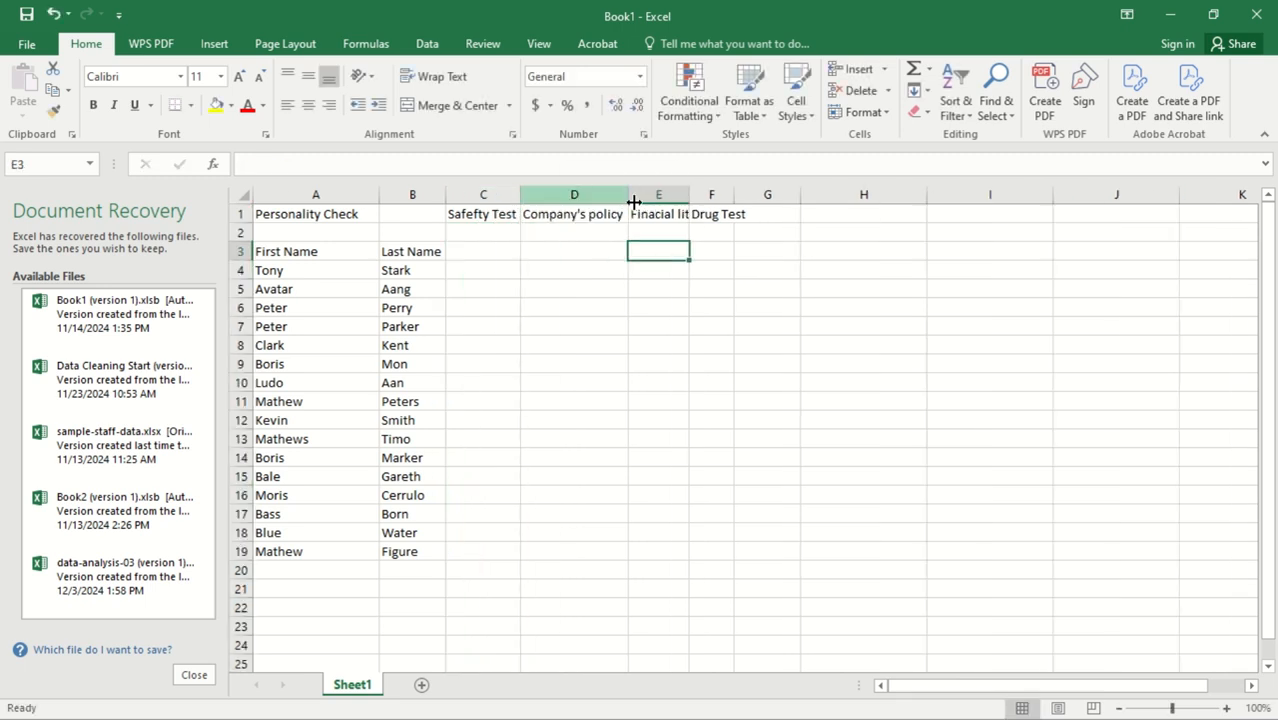
pyautogui.doubleClick(688, 195)
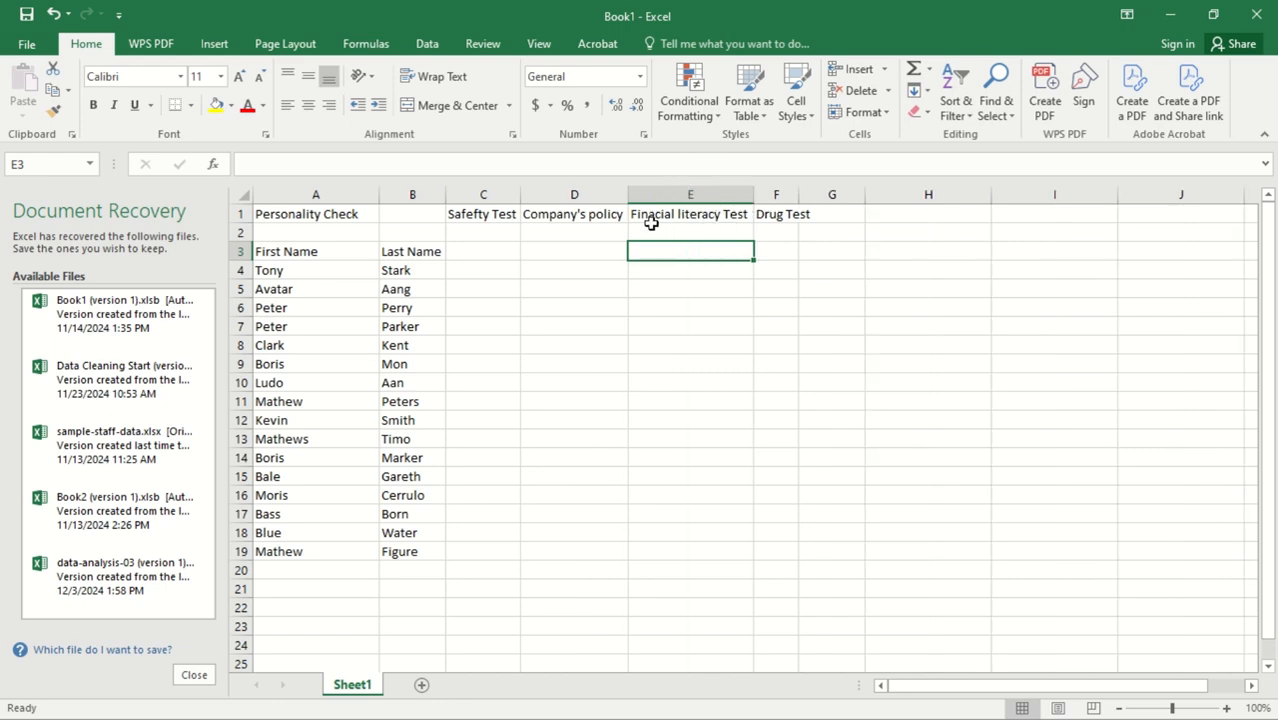
# - Undo the width changes of columns C, D and E
pyautogui.hotkey('ctrl', 'z')
pyautogui.hotkey('ctrl', 'z')
pyautogui.hotkey('ctrl', 'z')
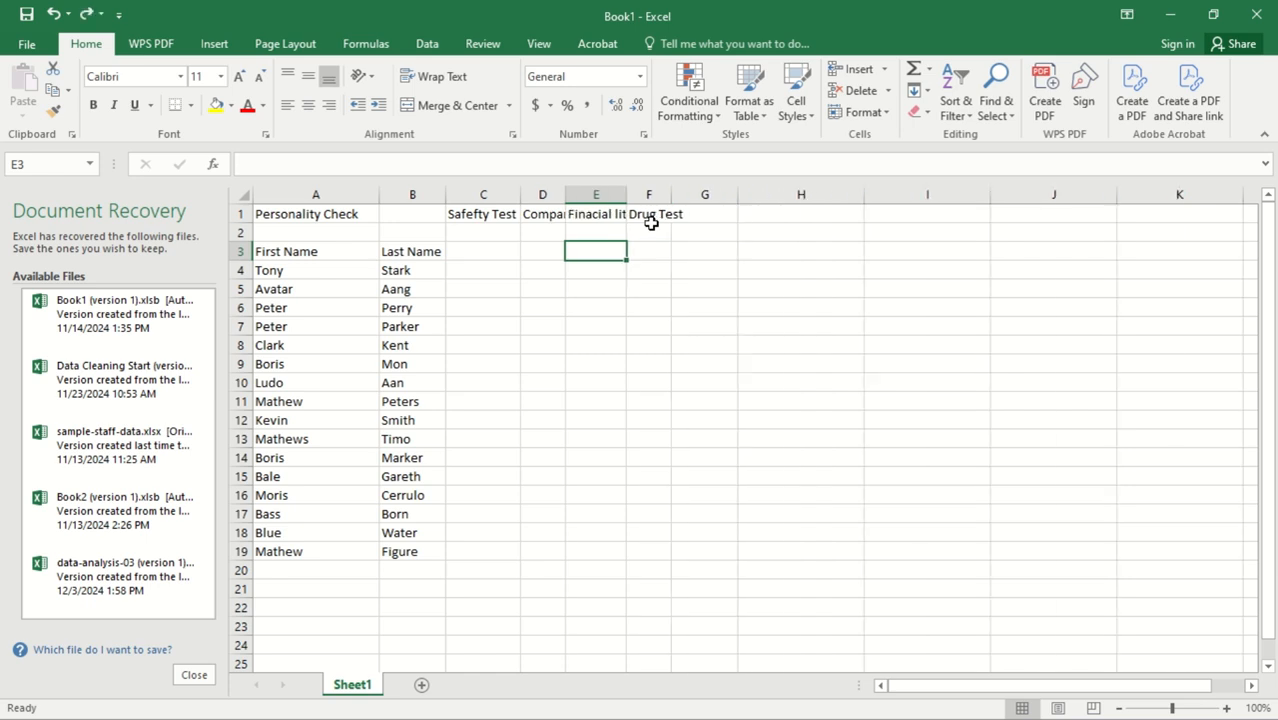
pyautogui.click(468, 212)
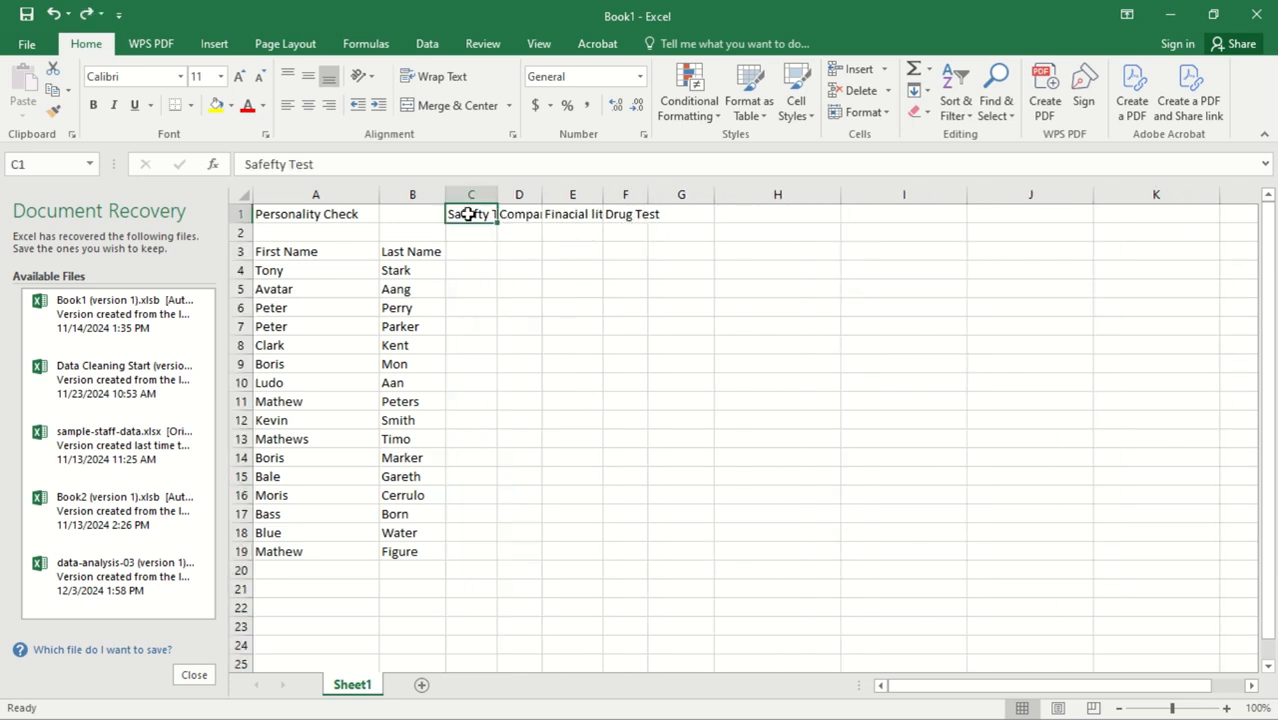
pyautogui.moveTo(585, 227); pyautogui.dragTo(653, 214)
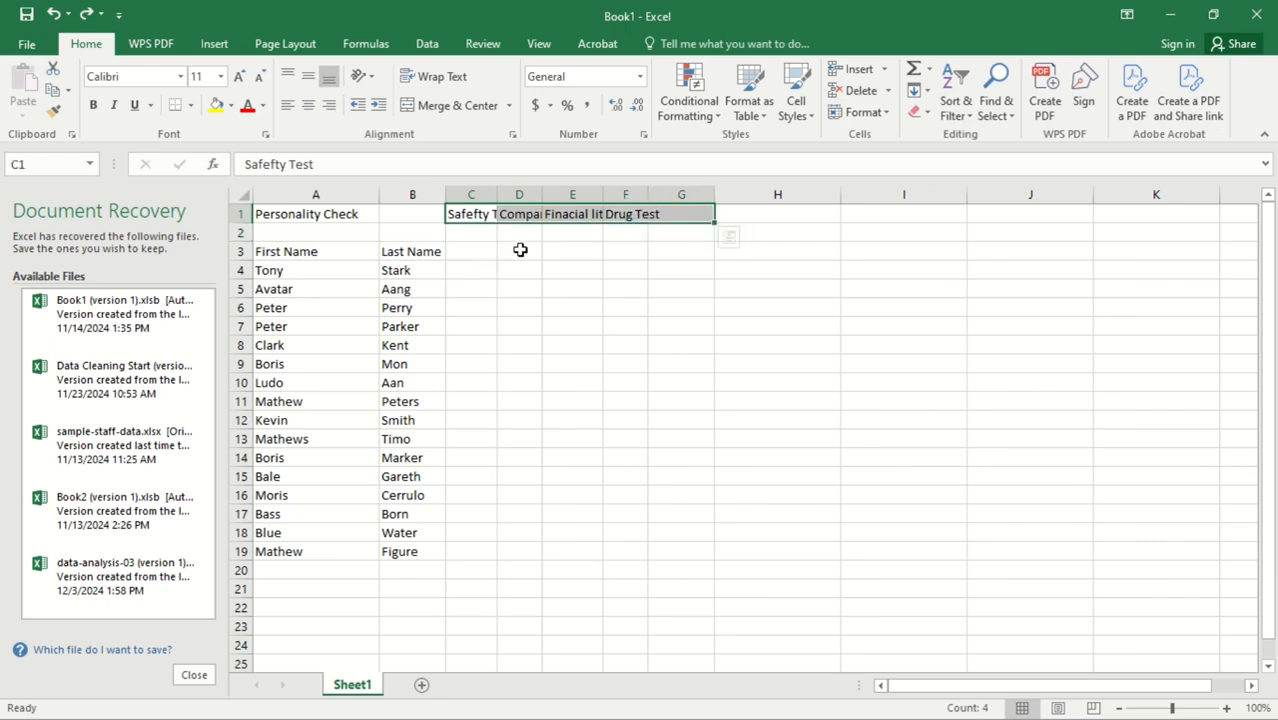
pyautogui.moveTo(697, 214); pyautogui.dragTo(625, 214)
pyautogui.click(467, 214)
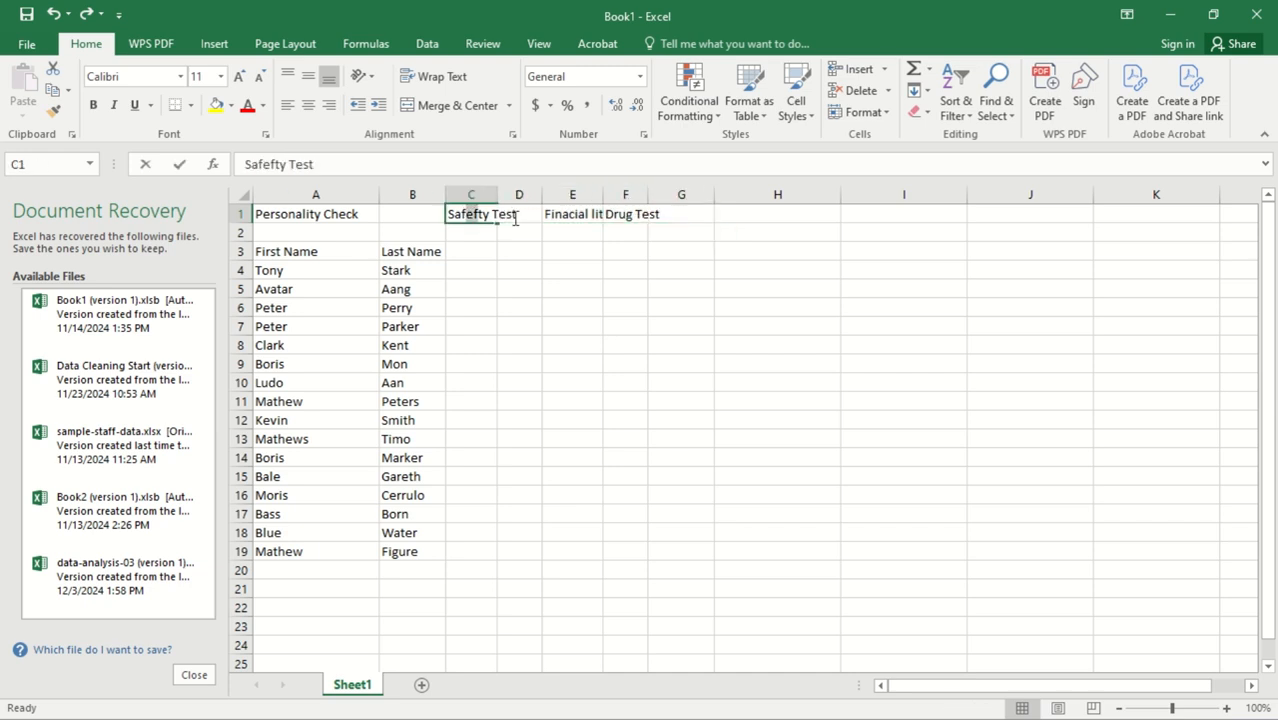
pyautogui.click(419, 215)
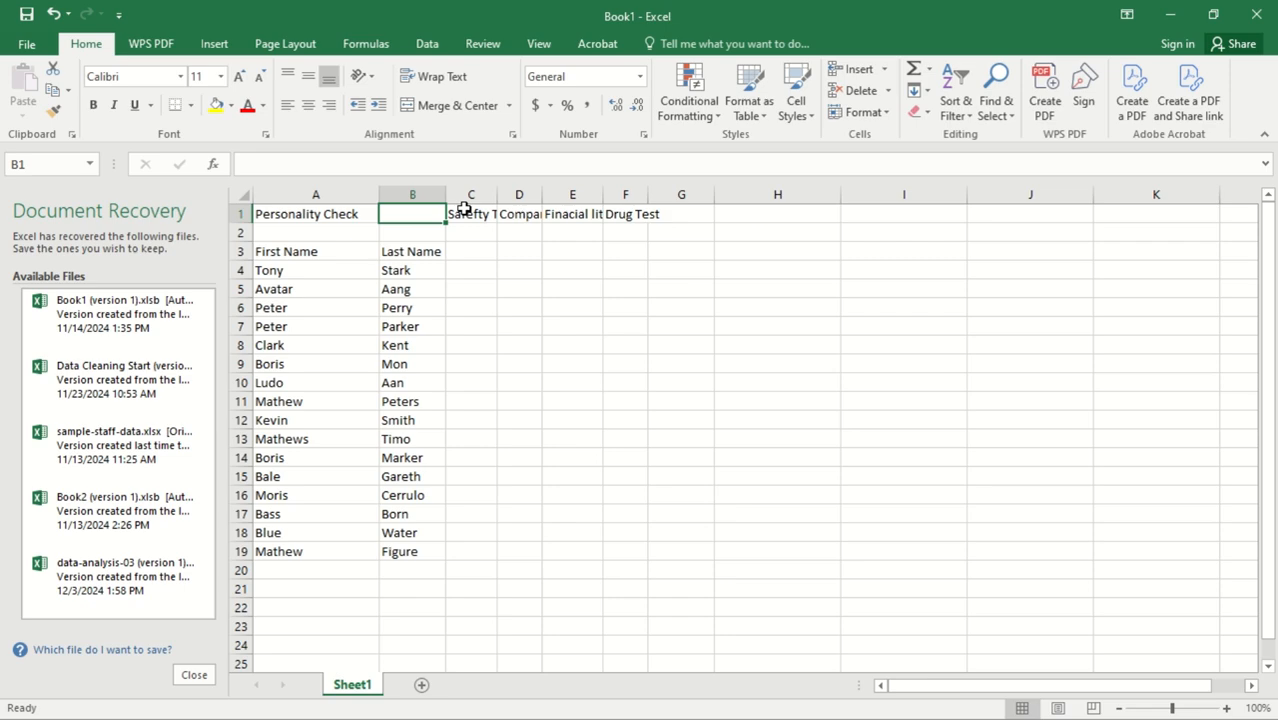
pyautogui.click(465, 208)
pyautogui.doubleClick(503, 214)
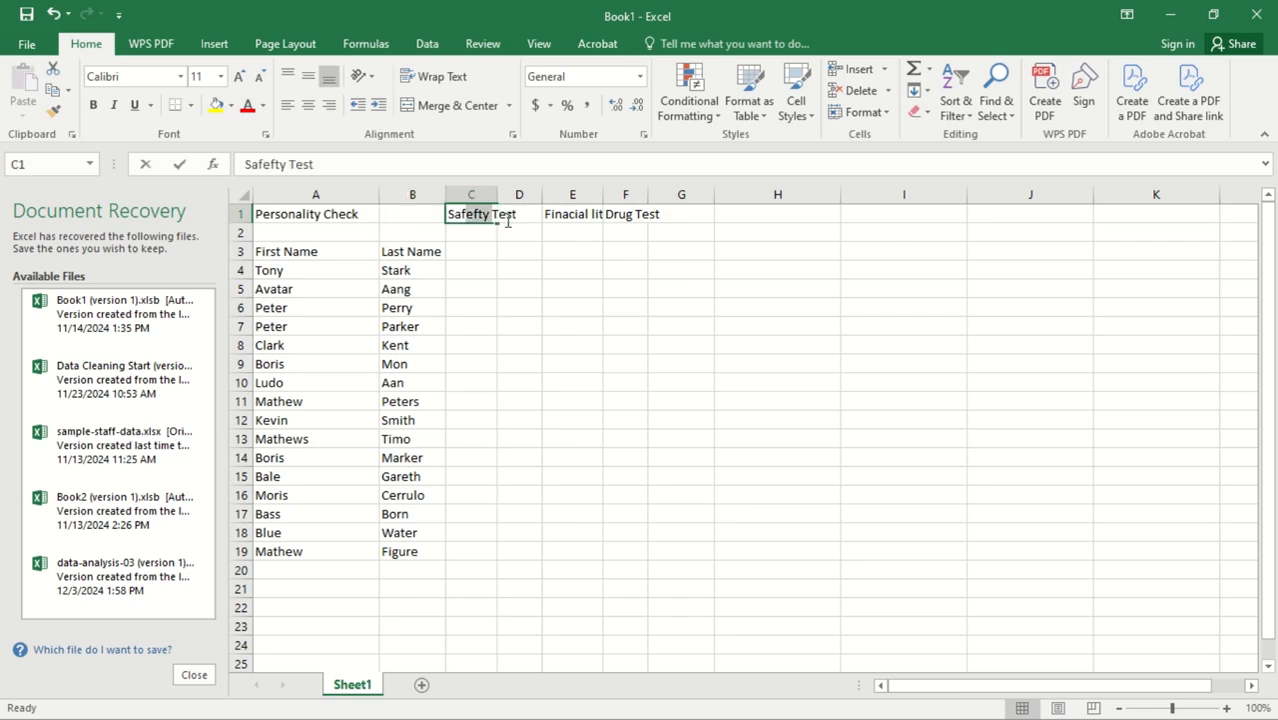
pyautogui.click(531, 247)
# - Rotate the text of the four test headers in C1:F1 upward with the Rotate Text Up orientation
pyautogui.moveTo(471, 211); pyautogui.dragTo(641, 213)
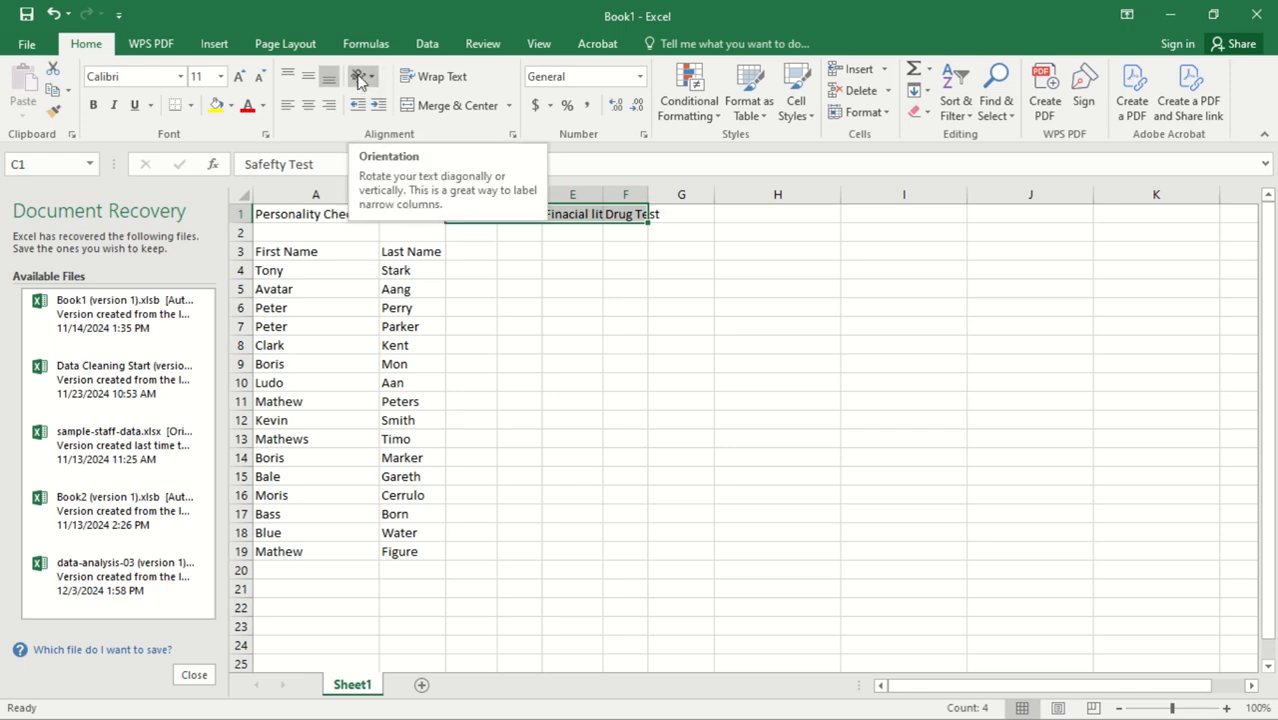
pyautogui.click(360, 80)
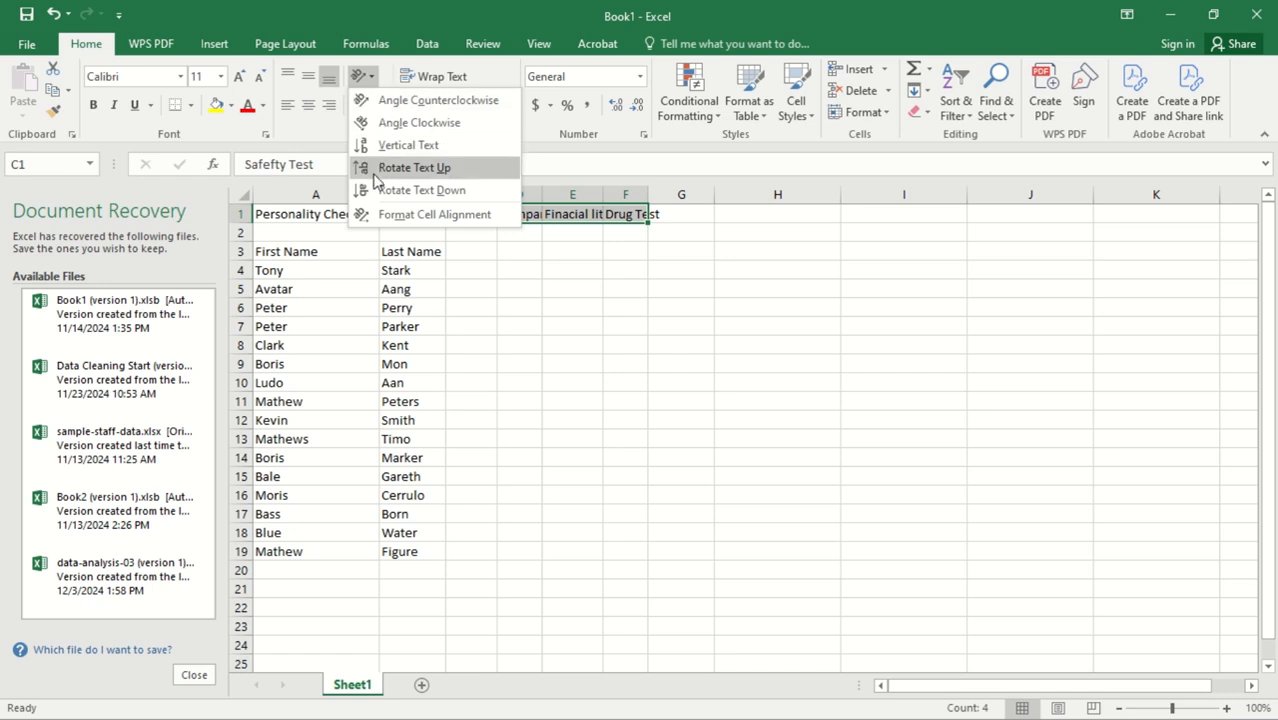
pyautogui.click(414, 167)
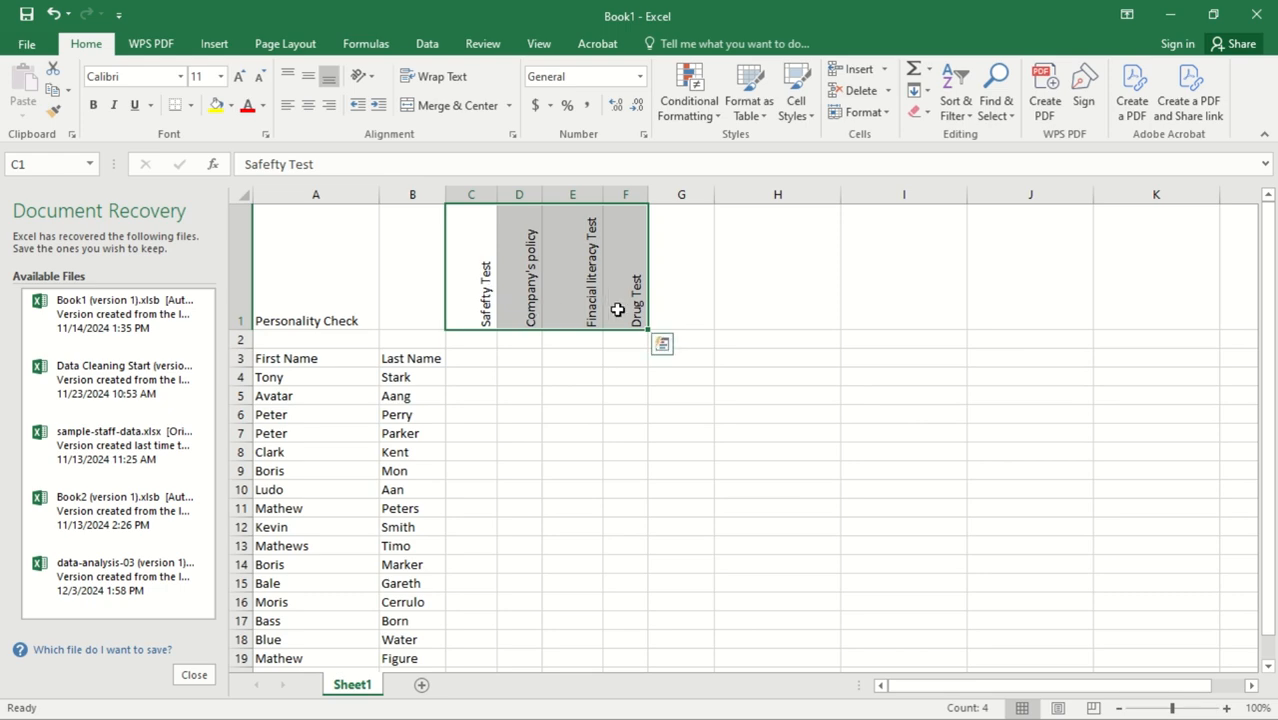
# - AutoFit the widths of all columns in the sheet to their contents
pyautogui.click(243, 195)
pyautogui.doubleClick(445, 194)
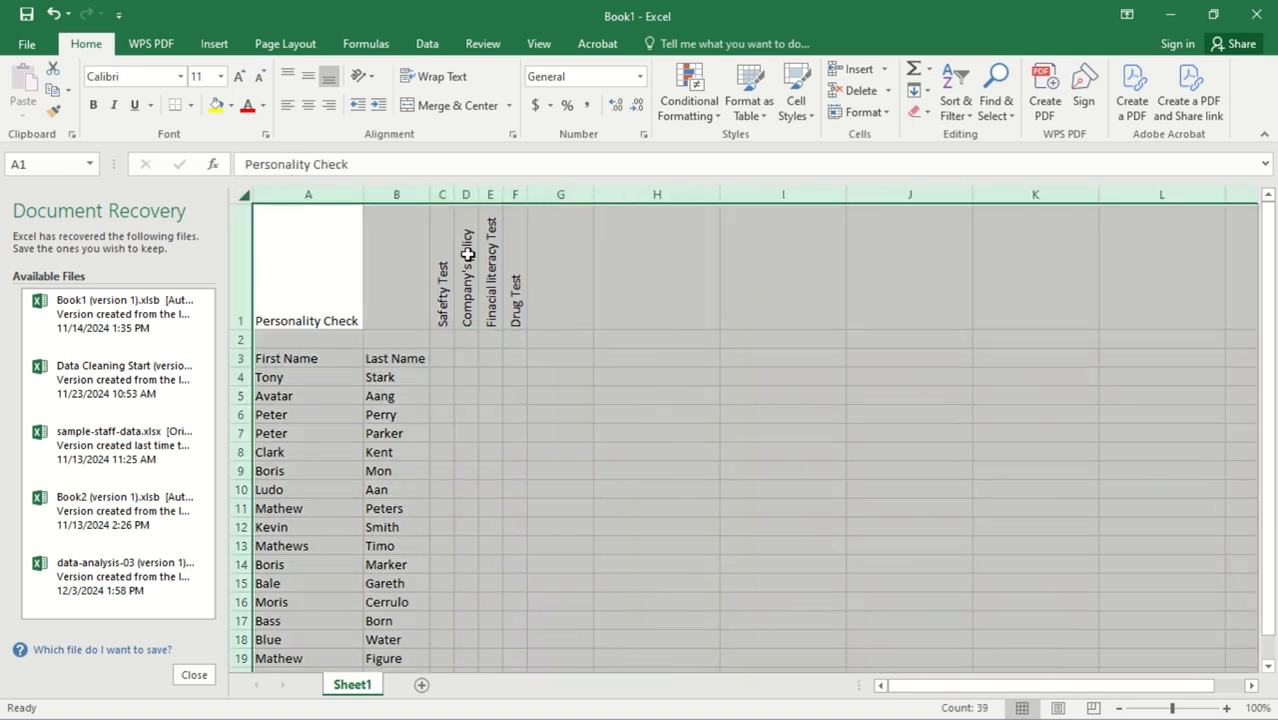
pyautogui.click(442, 354)
pyautogui.click(484, 360)
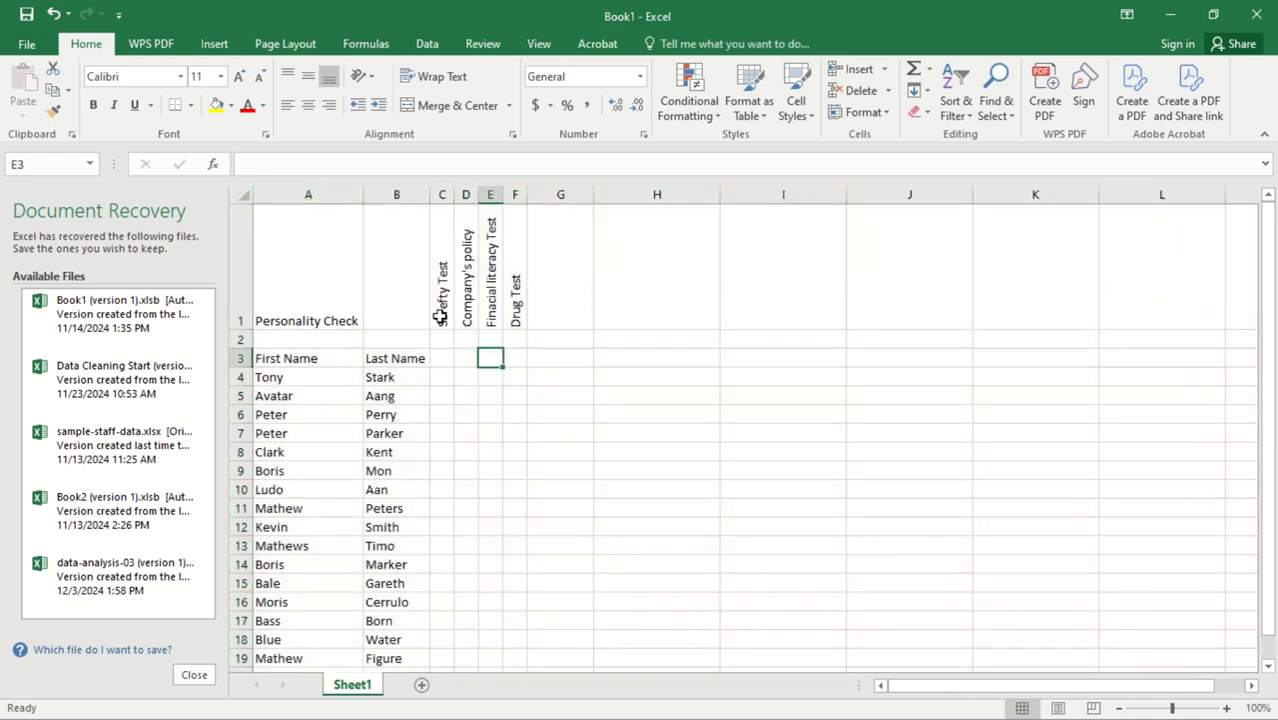
pyautogui.click(515, 318)
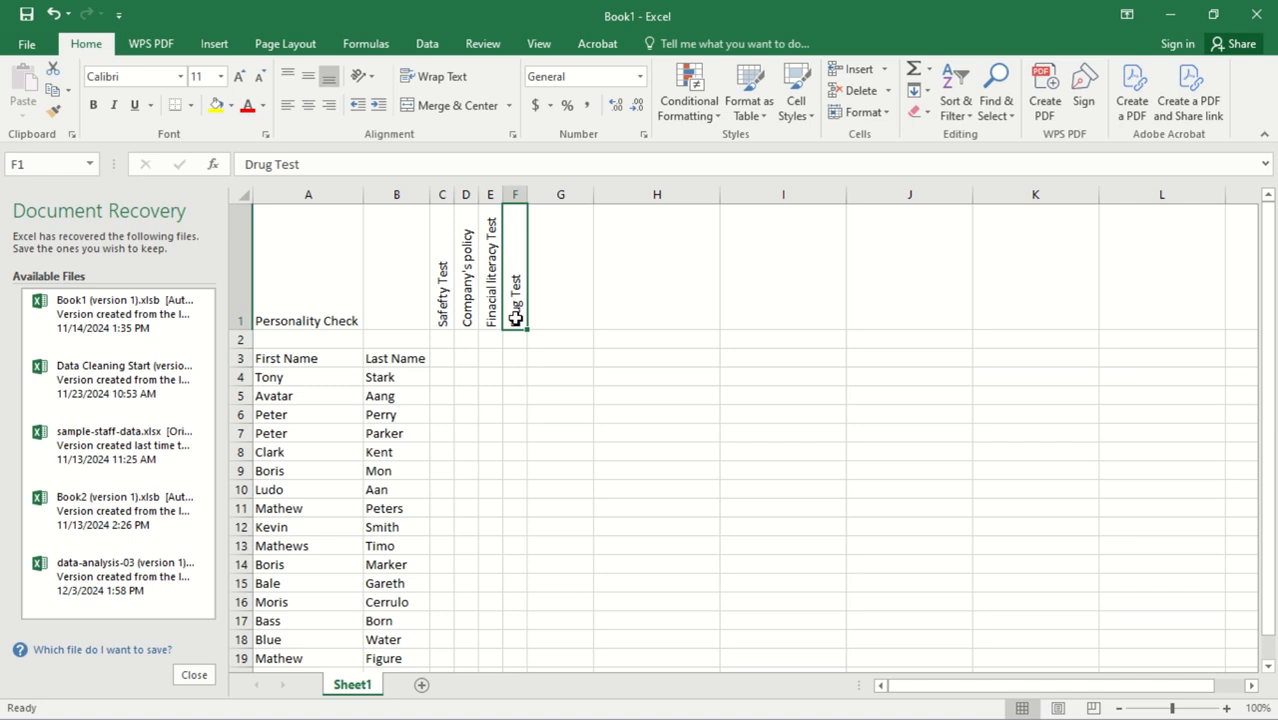
# - Enter the label "Obtainnable Points" in cell B2
pyautogui.doubleClick(402, 344)
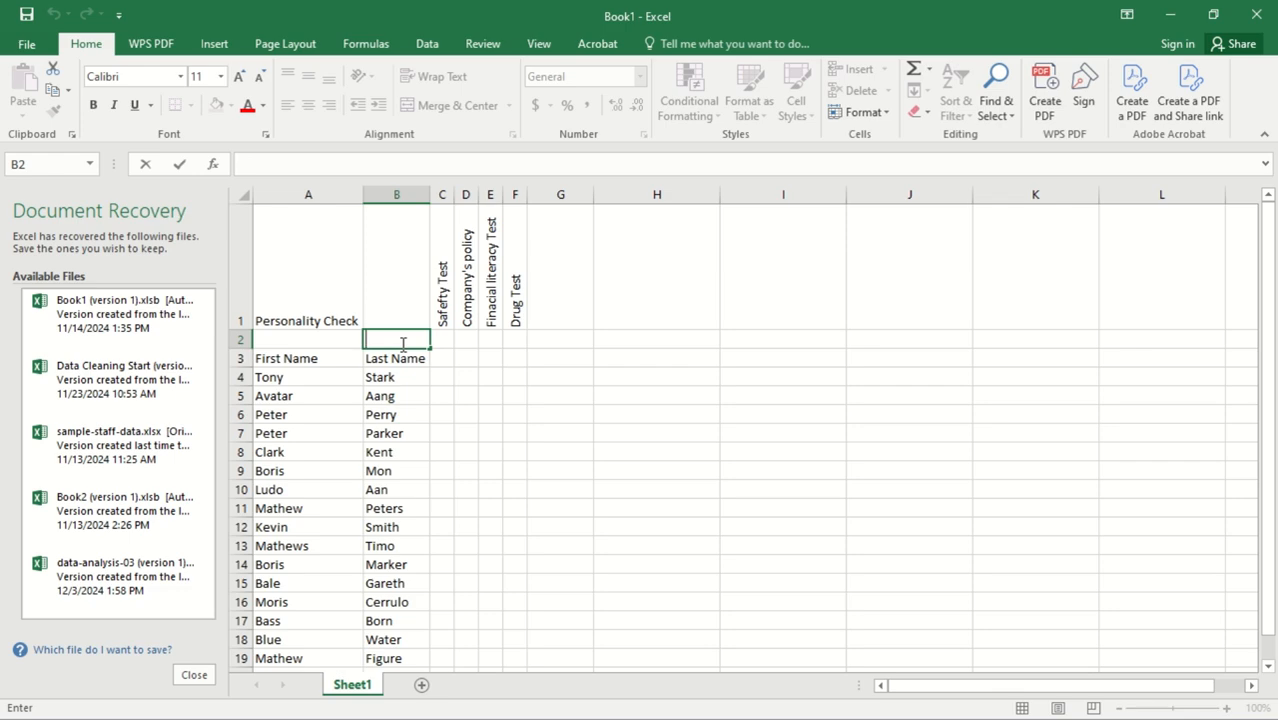
pyautogui.write('Obtainnable')
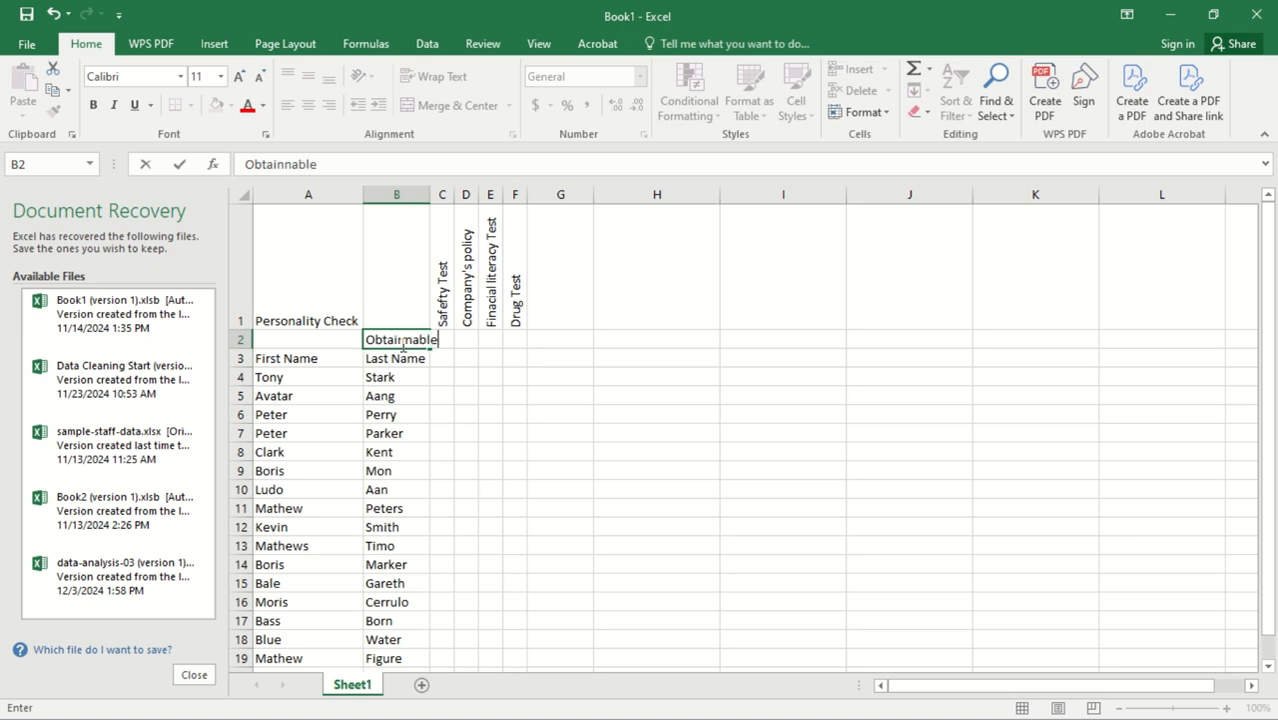
pyautogui.write(' Points')
pyautogui.press('Return')
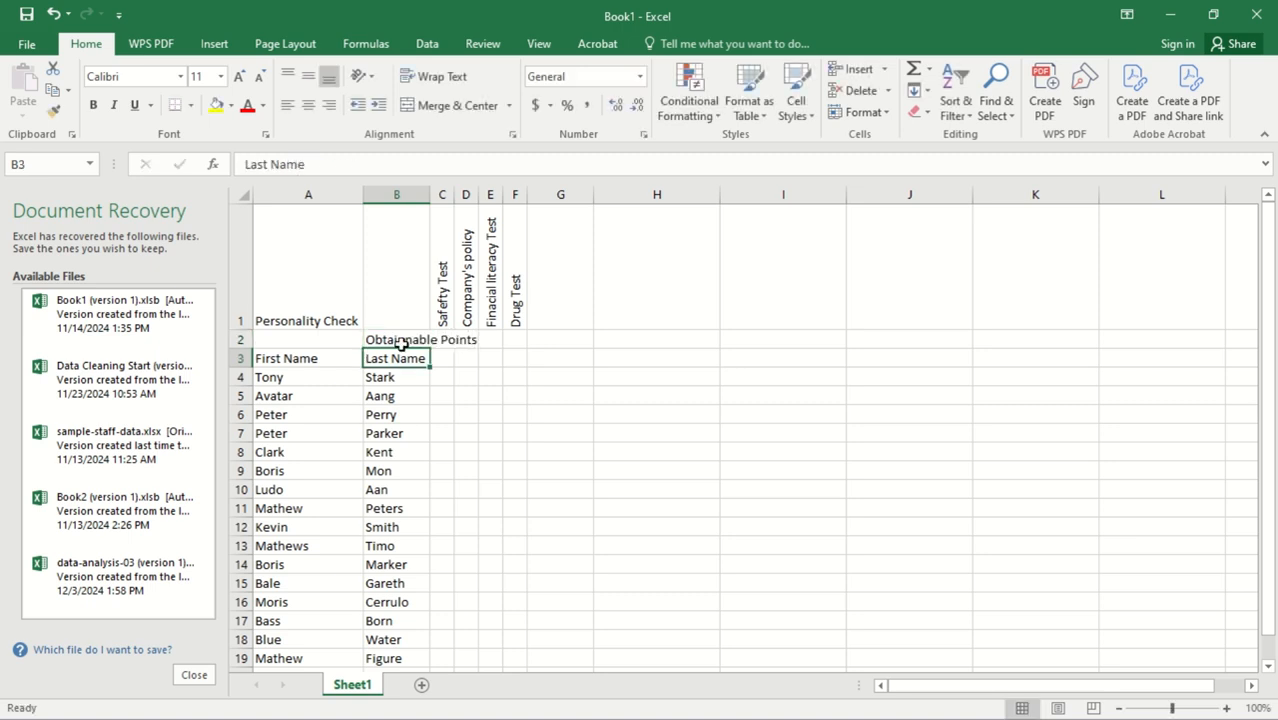
# - AutoFit column B to its contents and enter 10 as the obtainable points for the safety test in C2
pyautogui.doubleClick(430, 194)
pyautogui.click(428, 340)
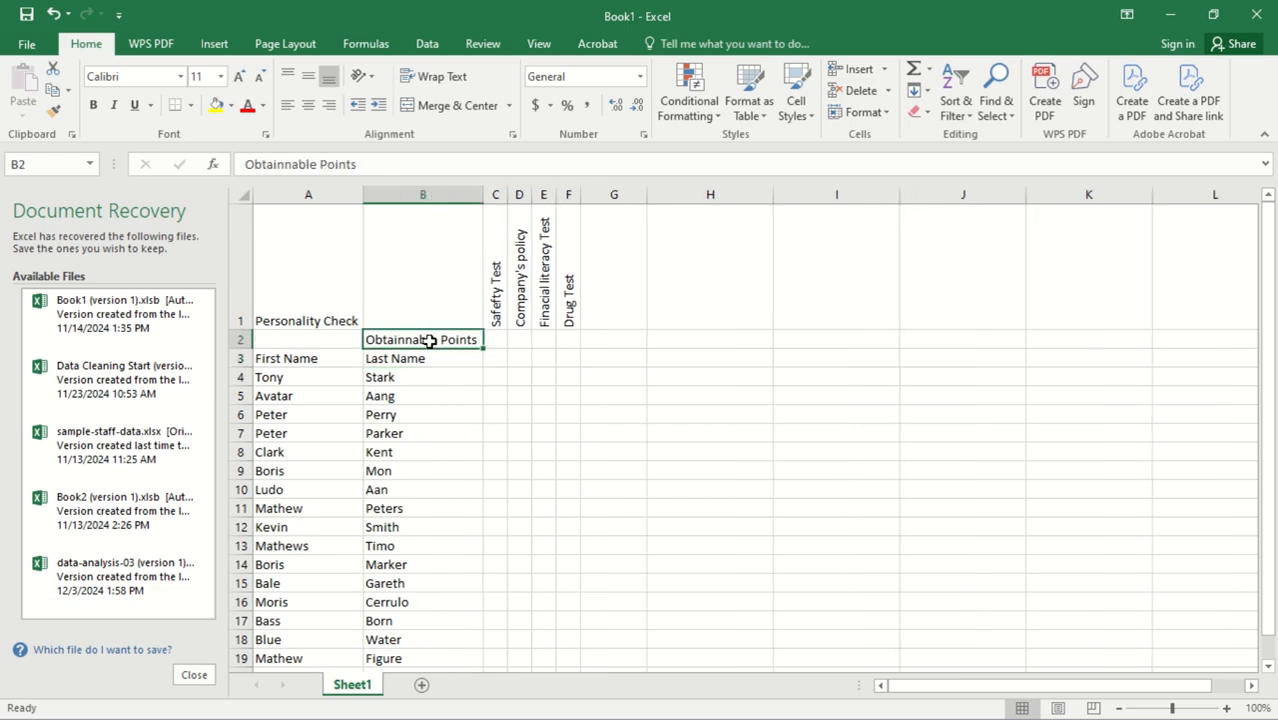
pyautogui.click(502, 340)
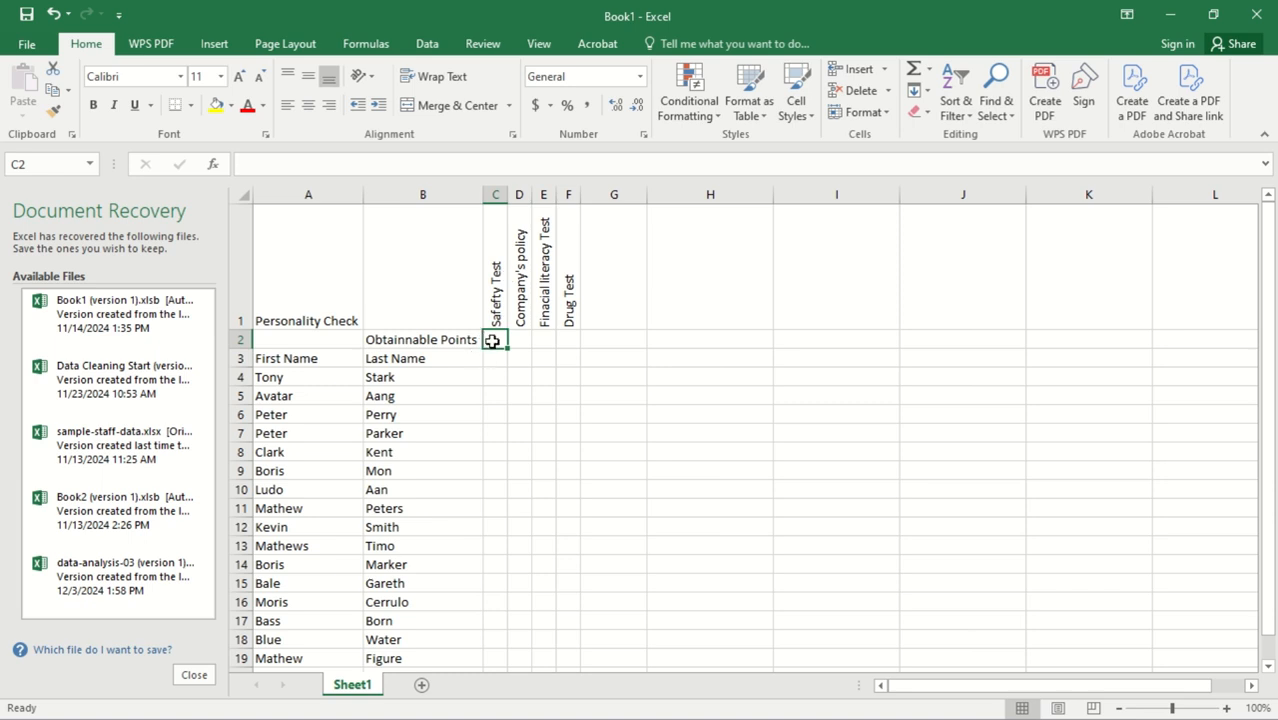
pyautogui.write('10')
pyautogui.press('Return')
pyautogui.press('Right')
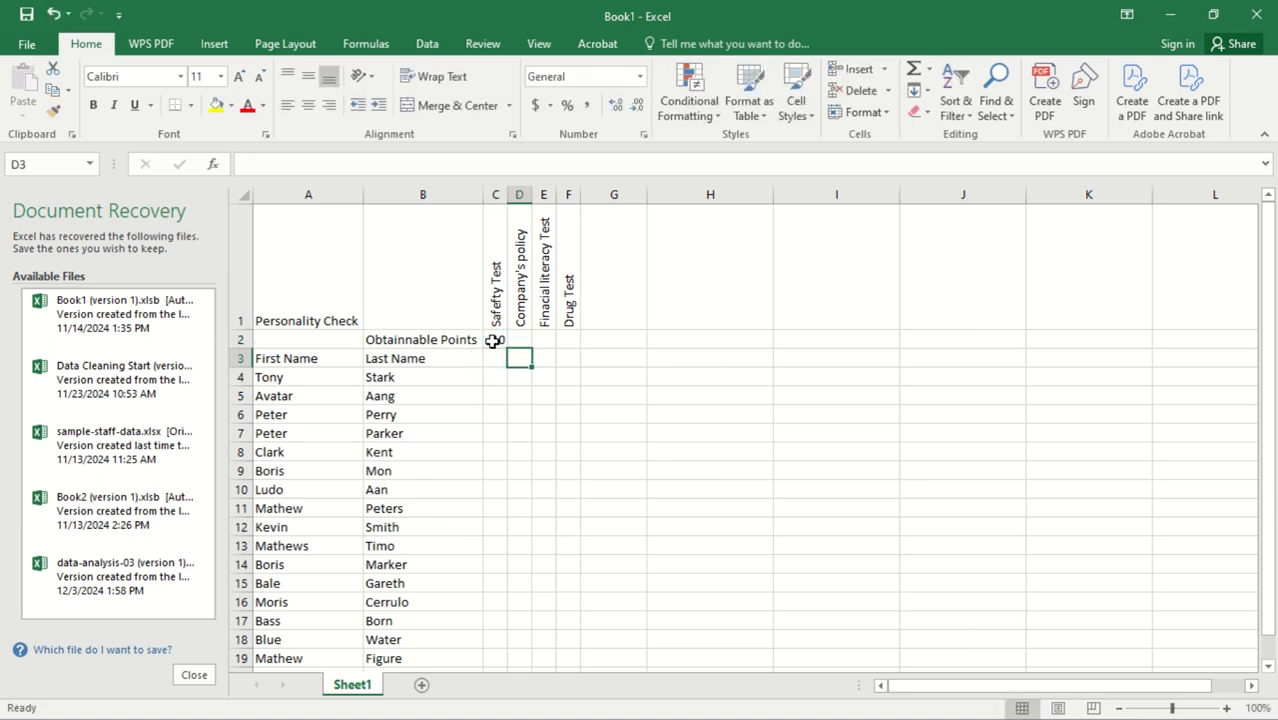
# - Enter the obtainable points 20, 100 and 1 for the remaining three tests in D2, E2 and F2
pyautogui.click(522, 340)
pyautogui.write('20')
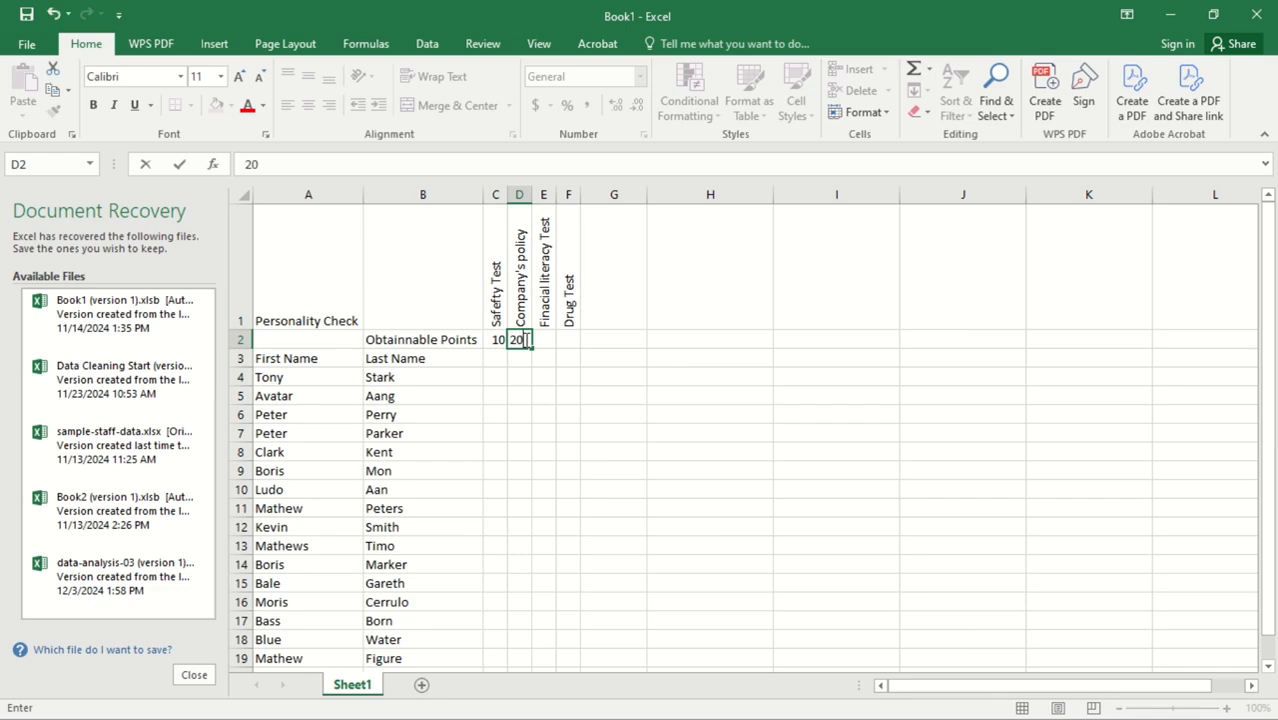
pyautogui.press('Return')
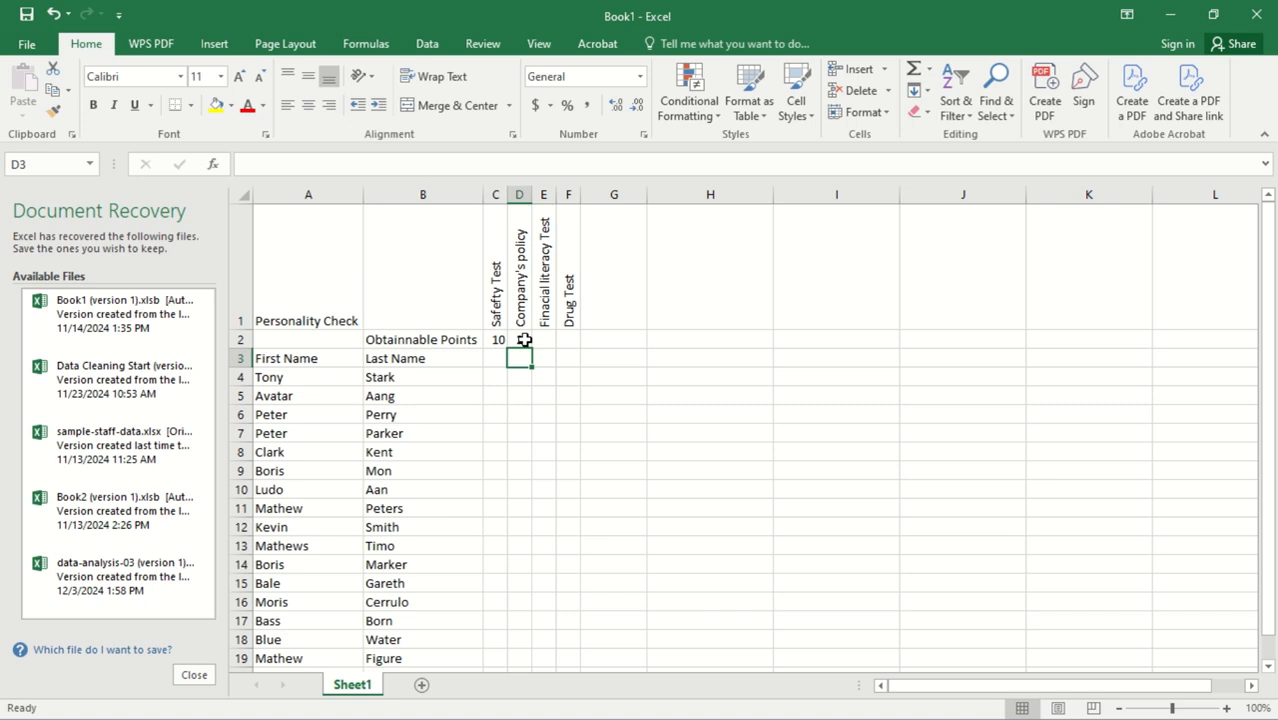
pyautogui.click(545, 340)
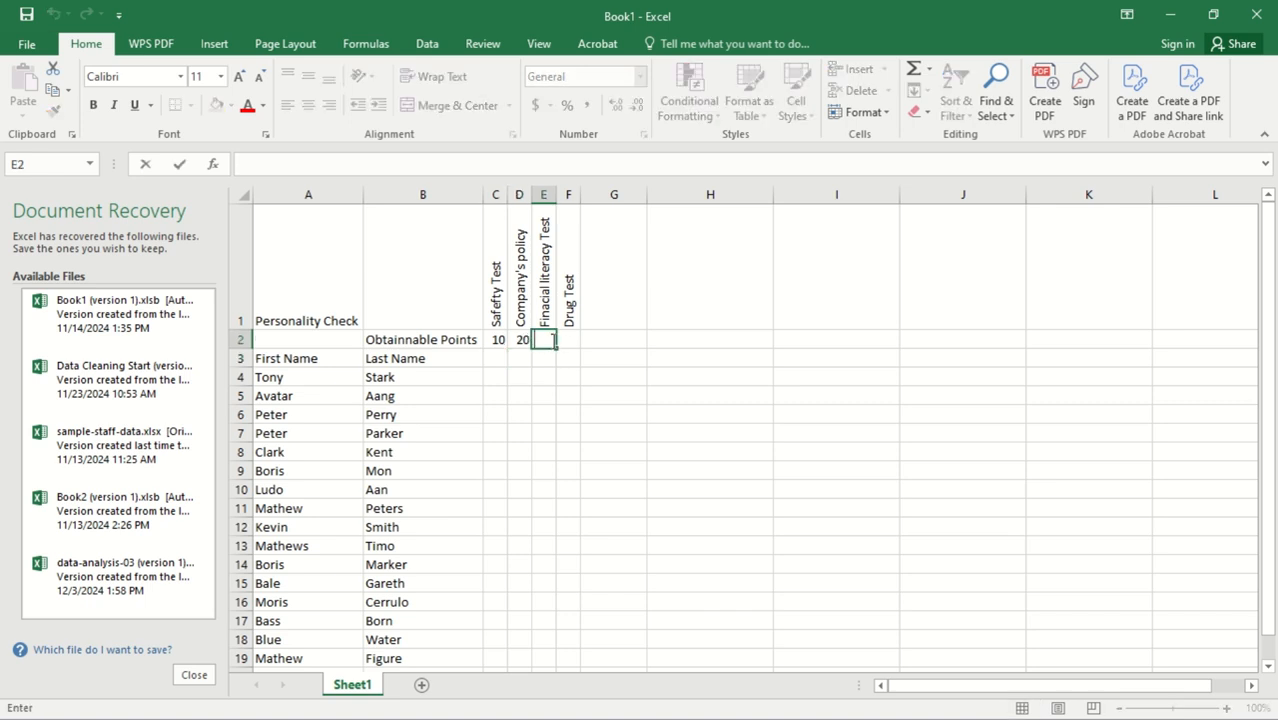
pyautogui.write('100')
pyautogui.press('Return')
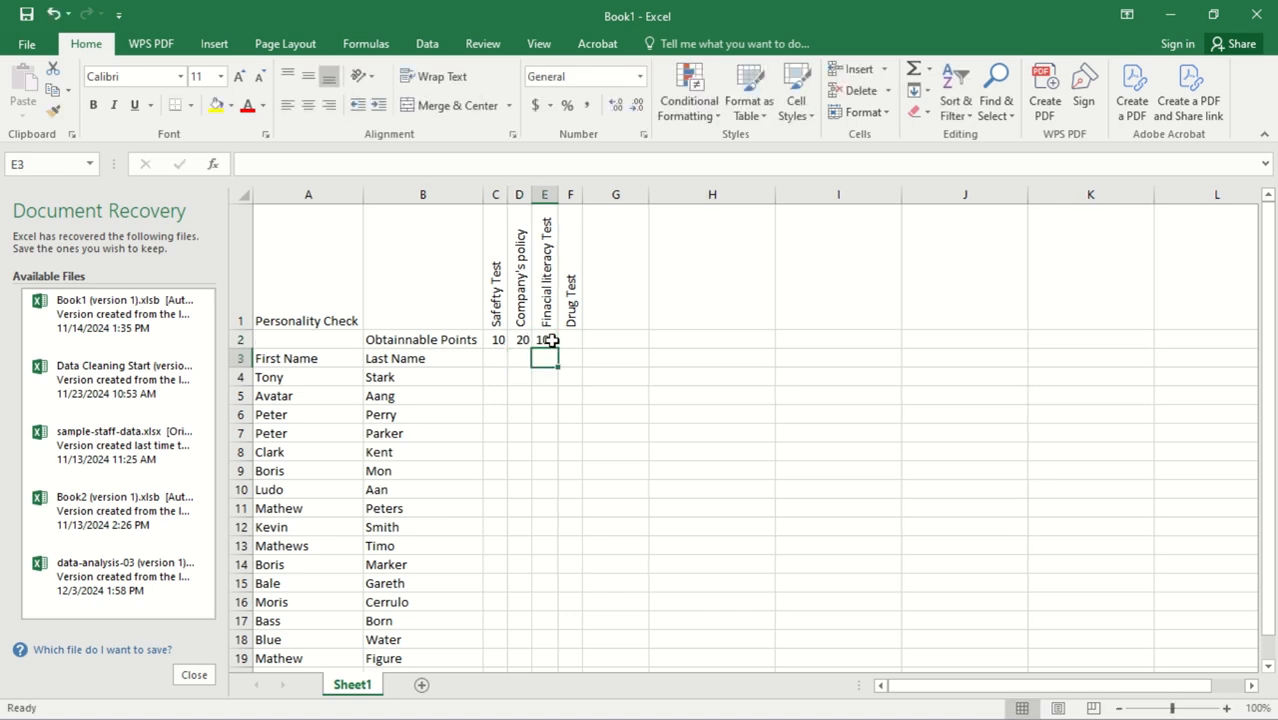
pyautogui.doubleClick(568, 341)
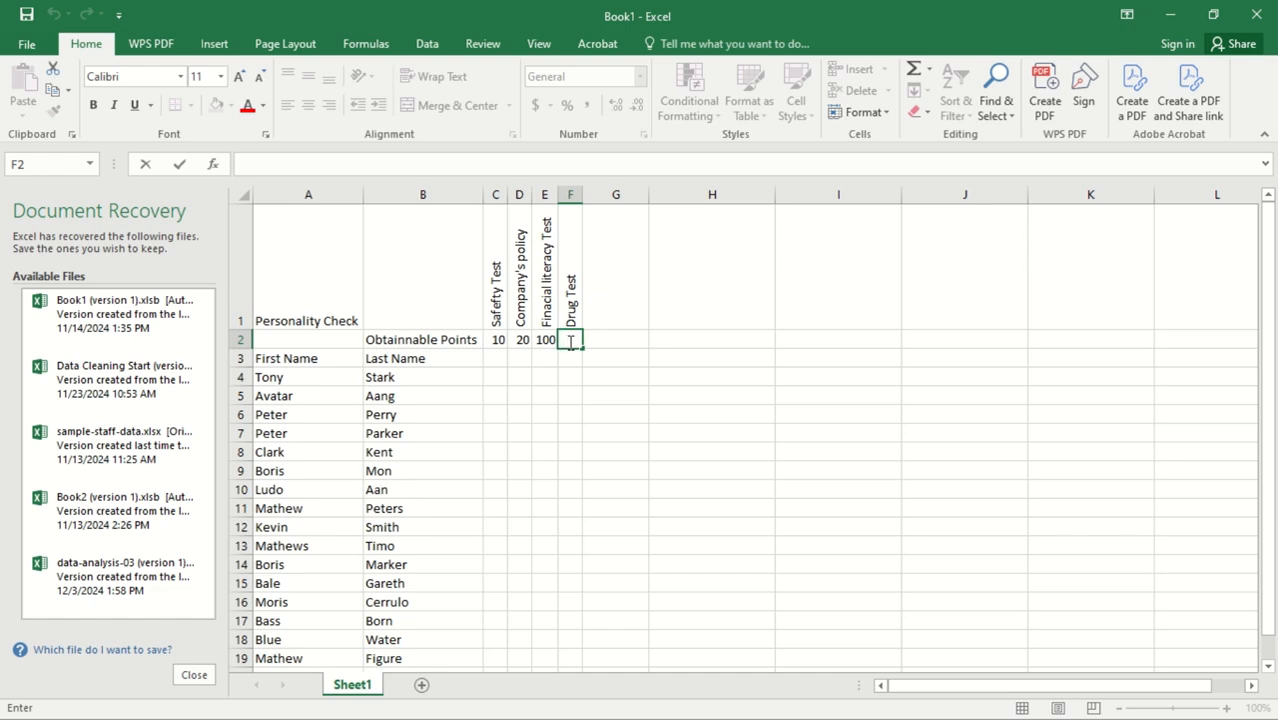
pyautogui.write('1')
pyautogui.press('Return')
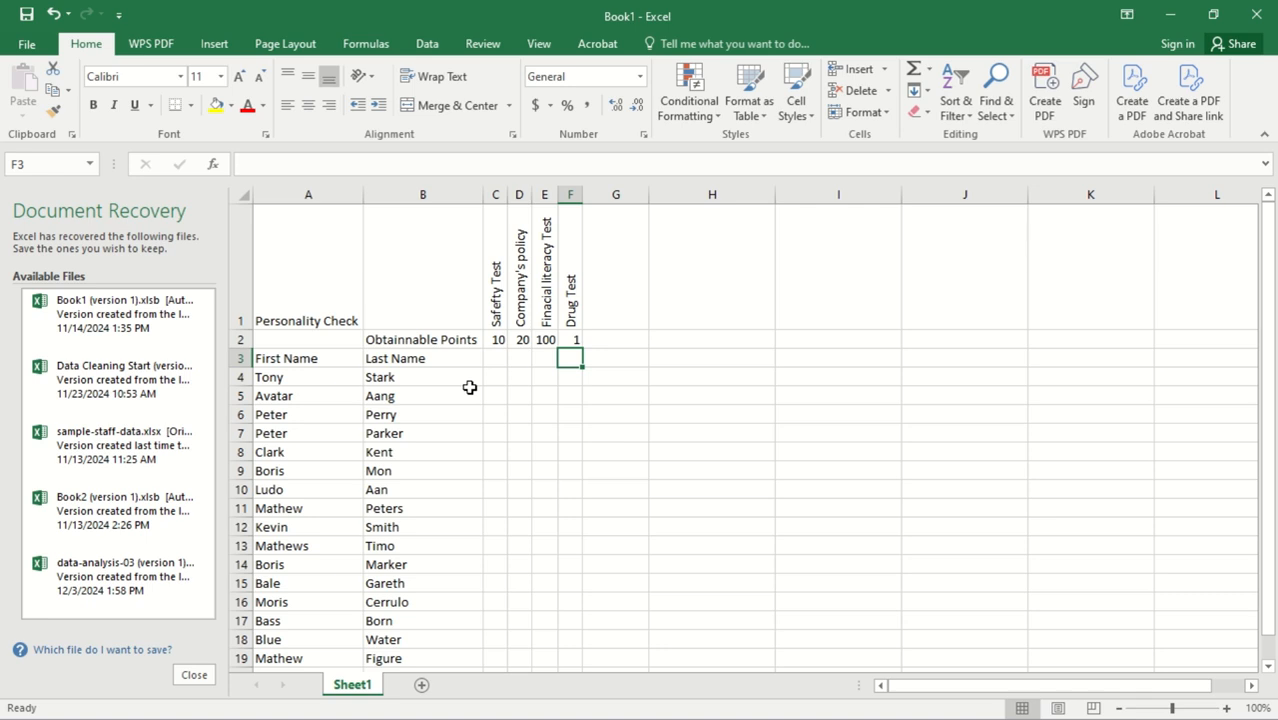
# - Enter the formula =RANDBETWEEN(6,10) in C4 as the first employee's safety test score
pyautogui.doubleClick(493, 380)
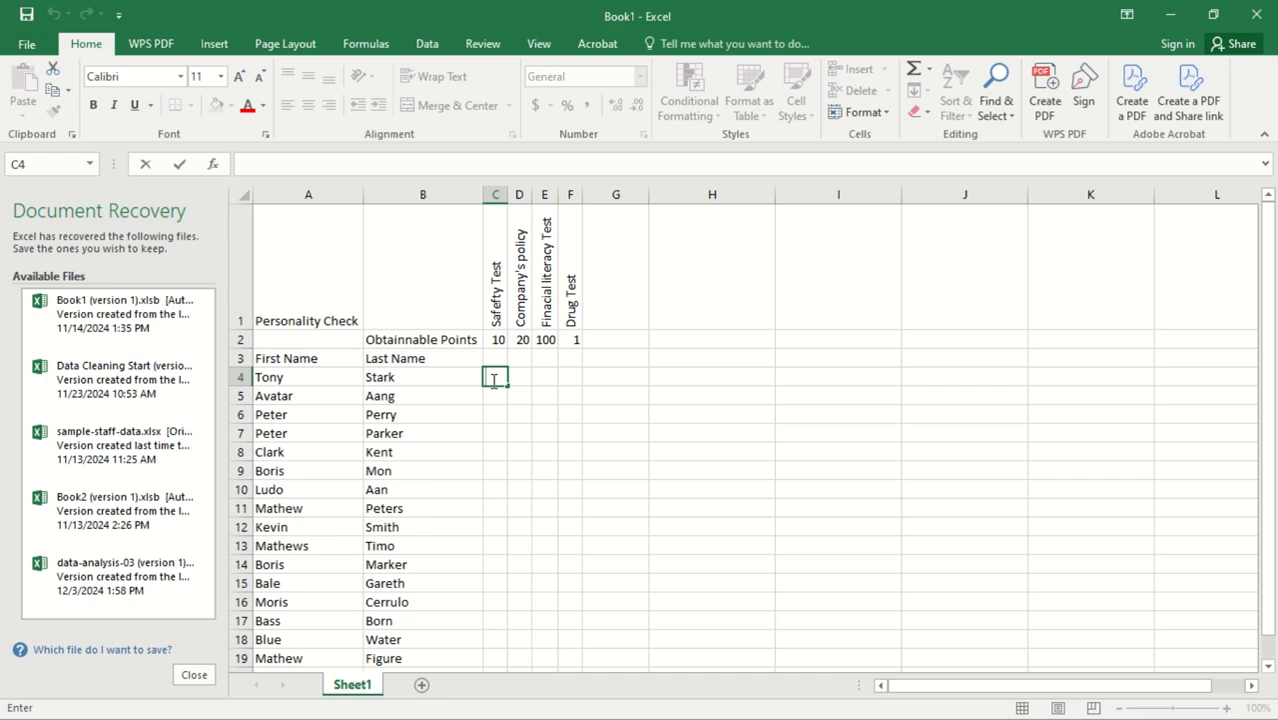
pyautogui.write('=ra')
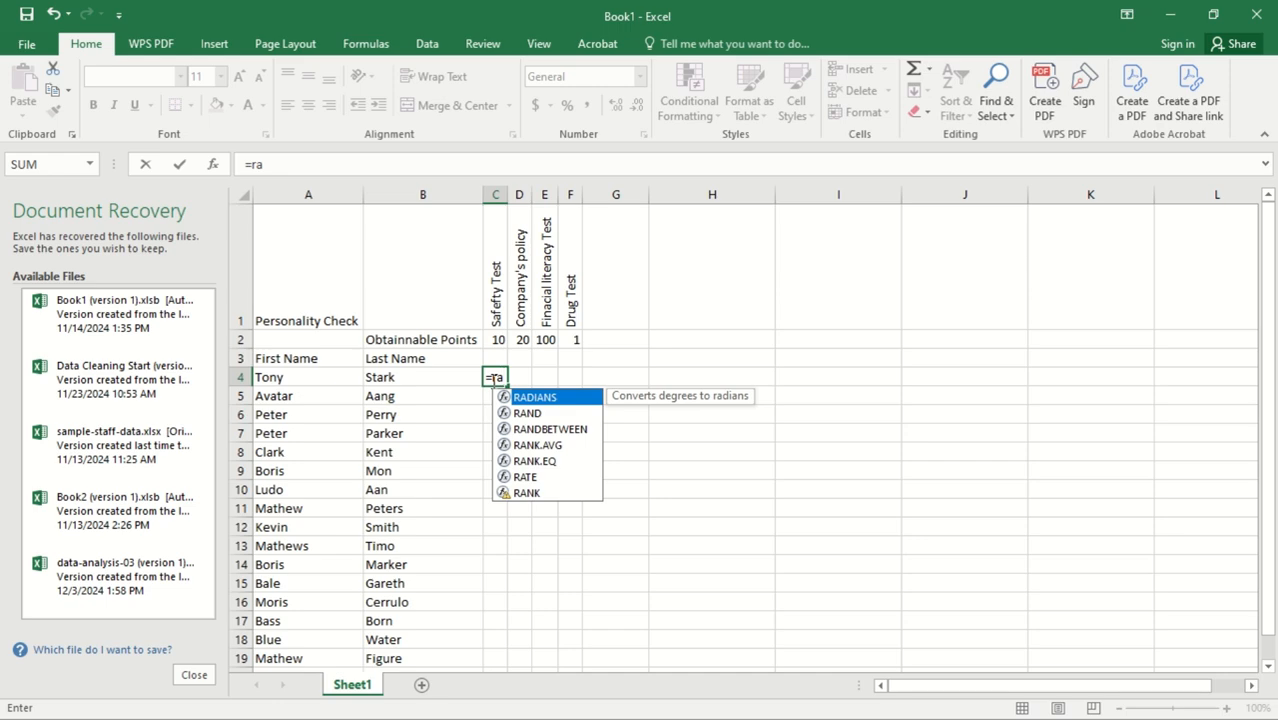
pyautogui.write('nd')
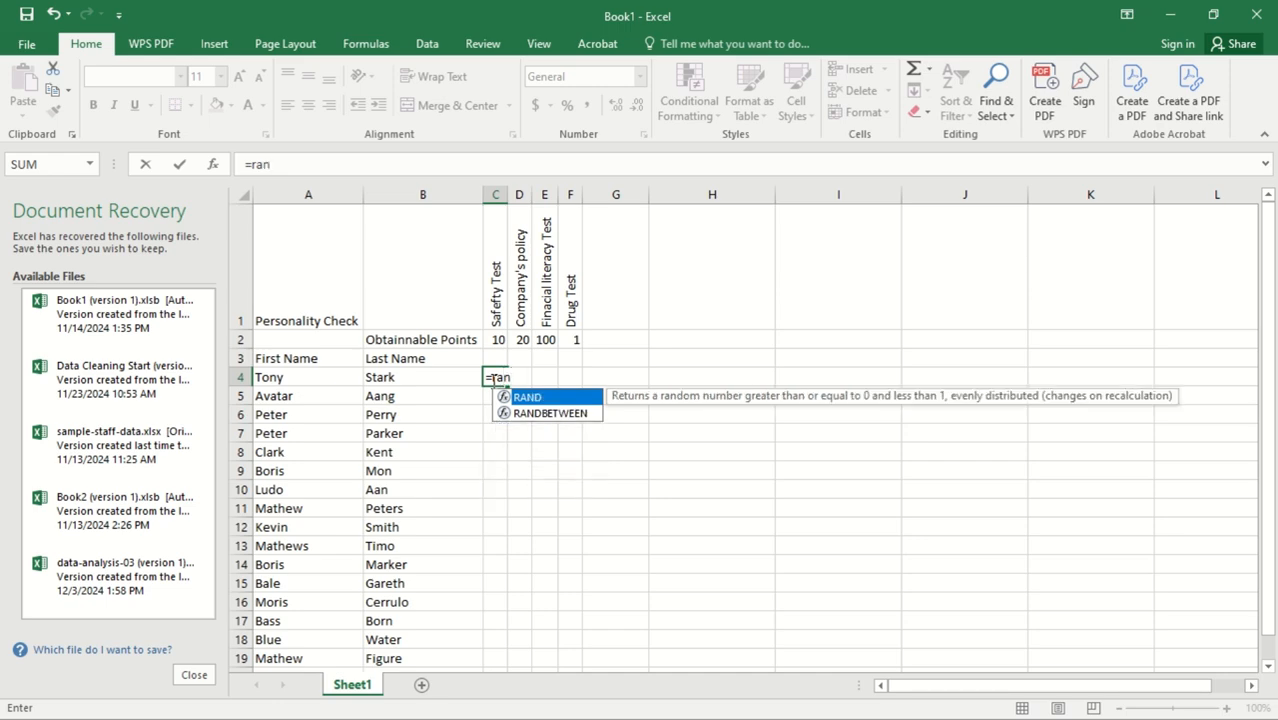
pyautogui.doubleClick(550, 414)
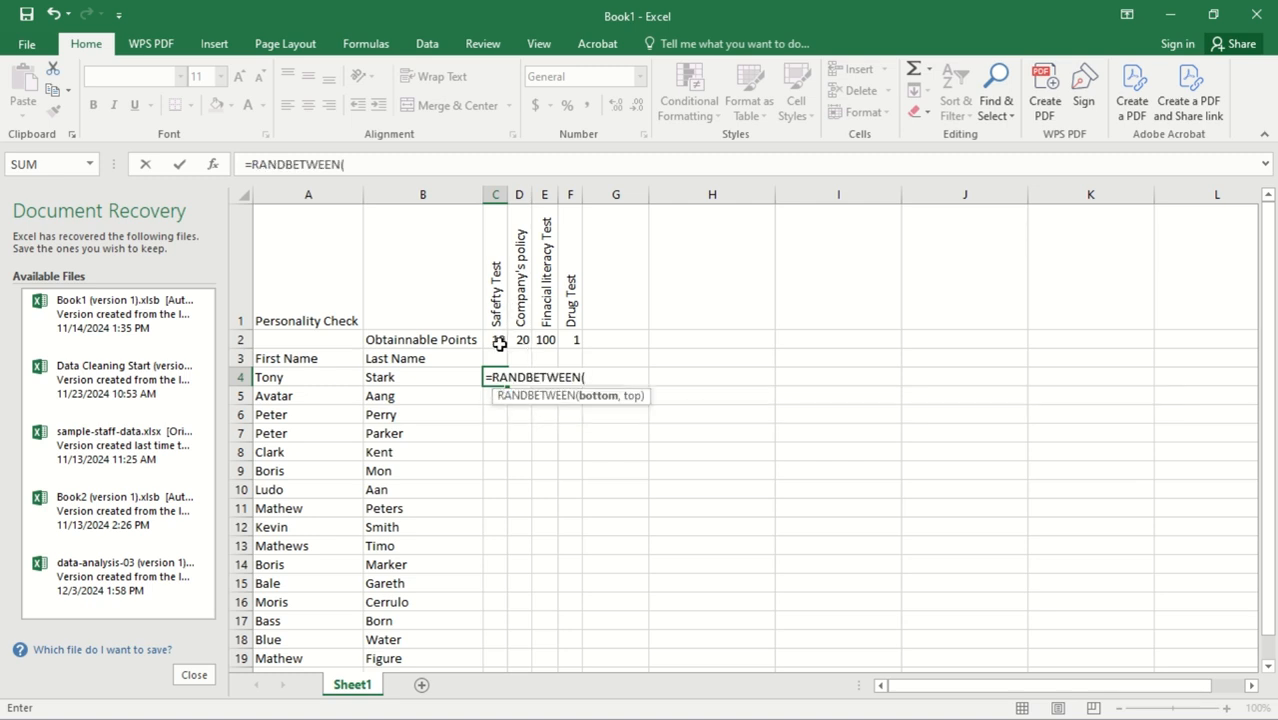
pyautogui.write('6,10')
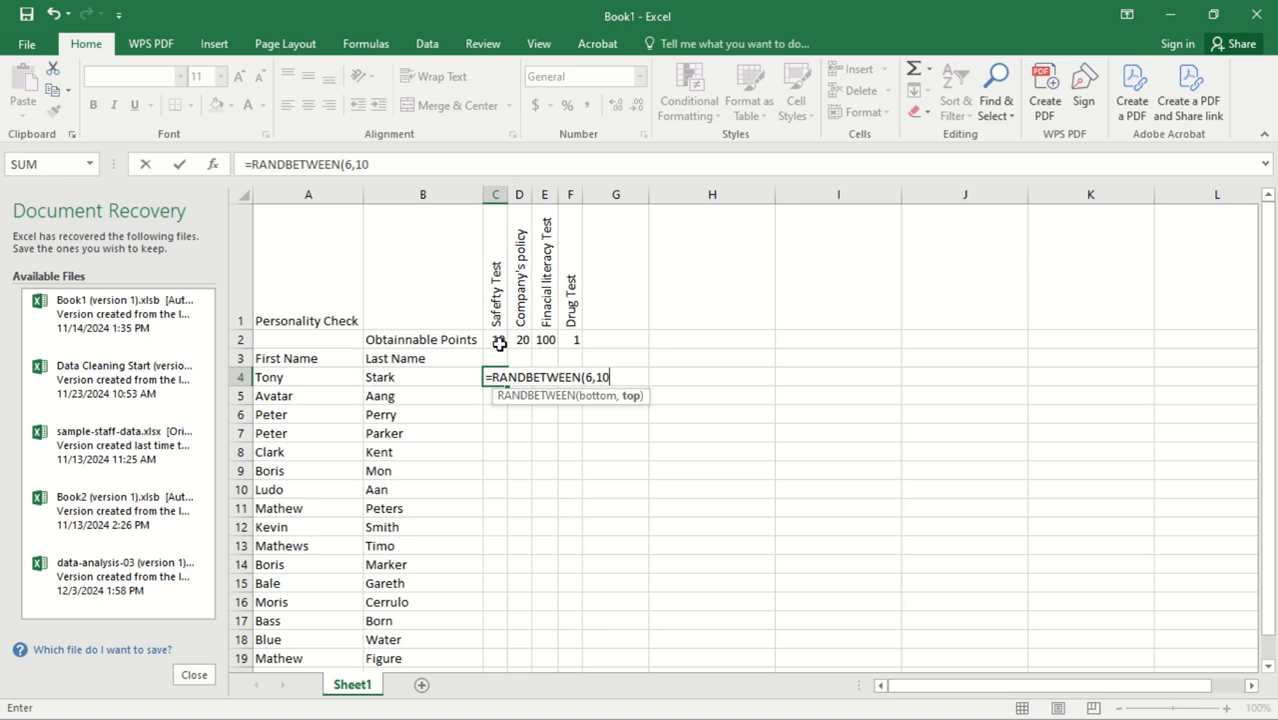
pyautogui.write(')')
pyautogui.press('Return')
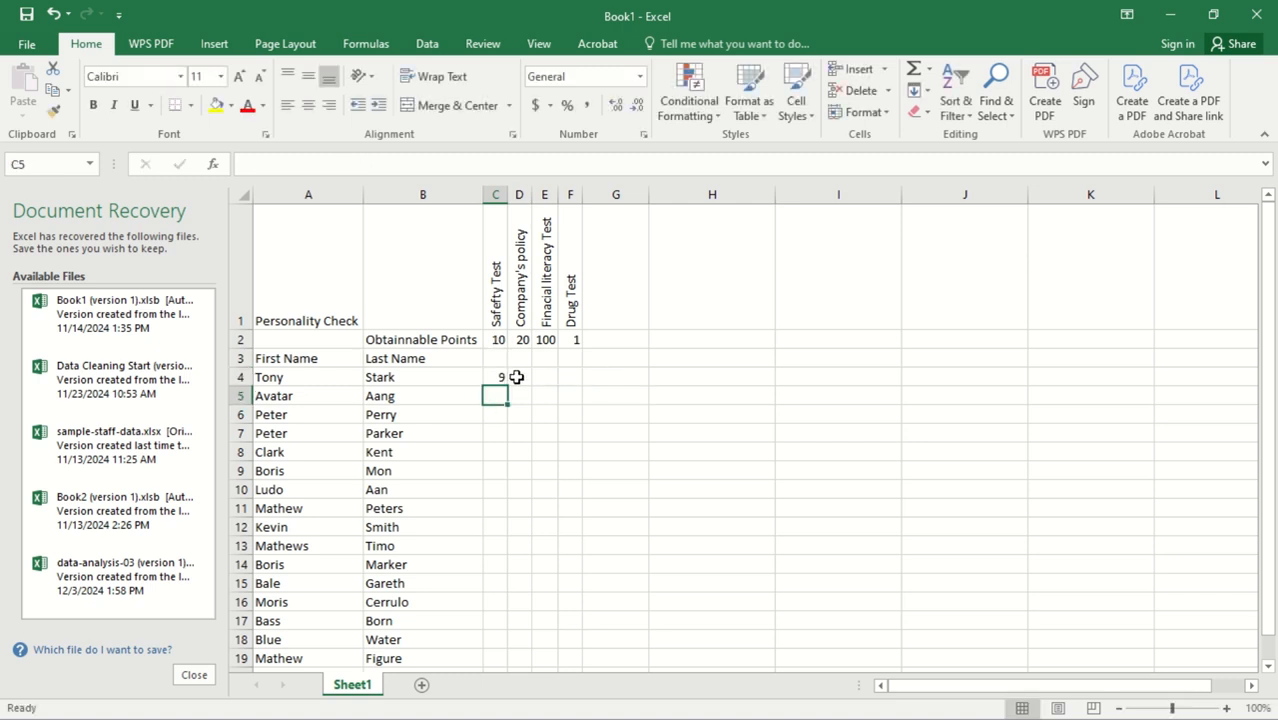
pyautogui.doubleClick(495, 376)
pyautogui.click(539, 408)
pyautogui.click(469, 370)
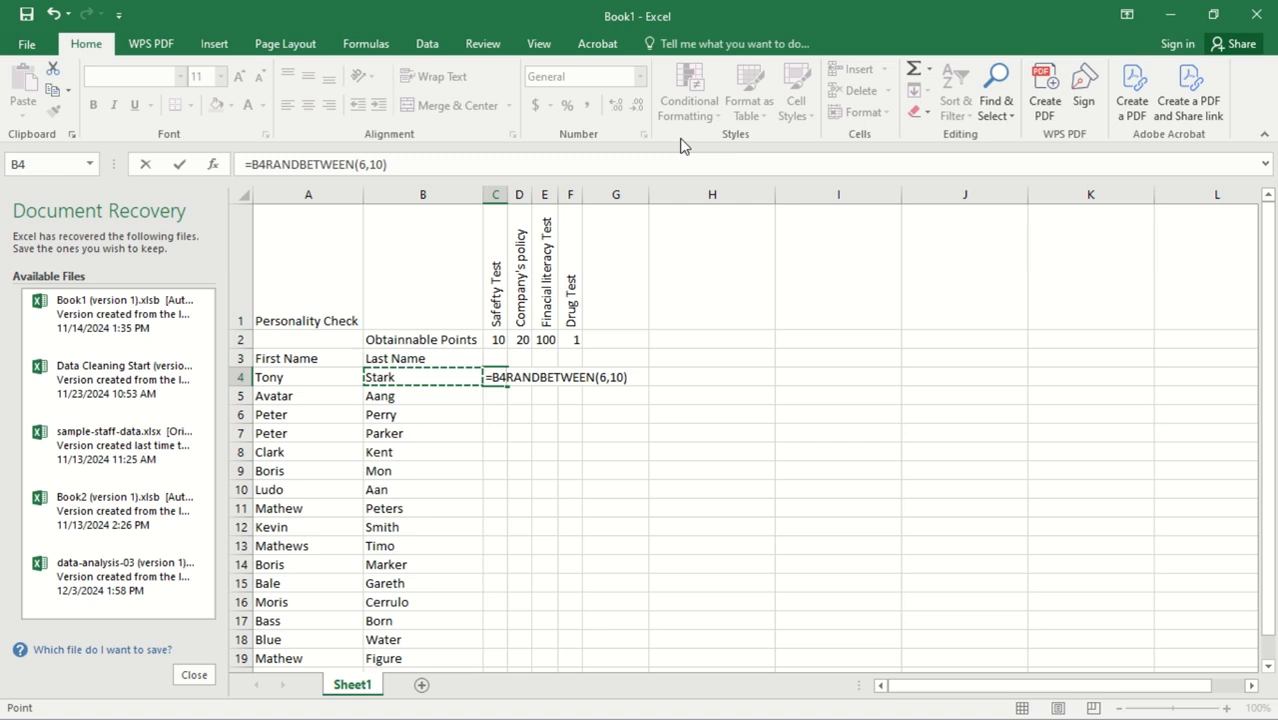
pyautogui.click(553, 163)
pyautogui.press('Return')
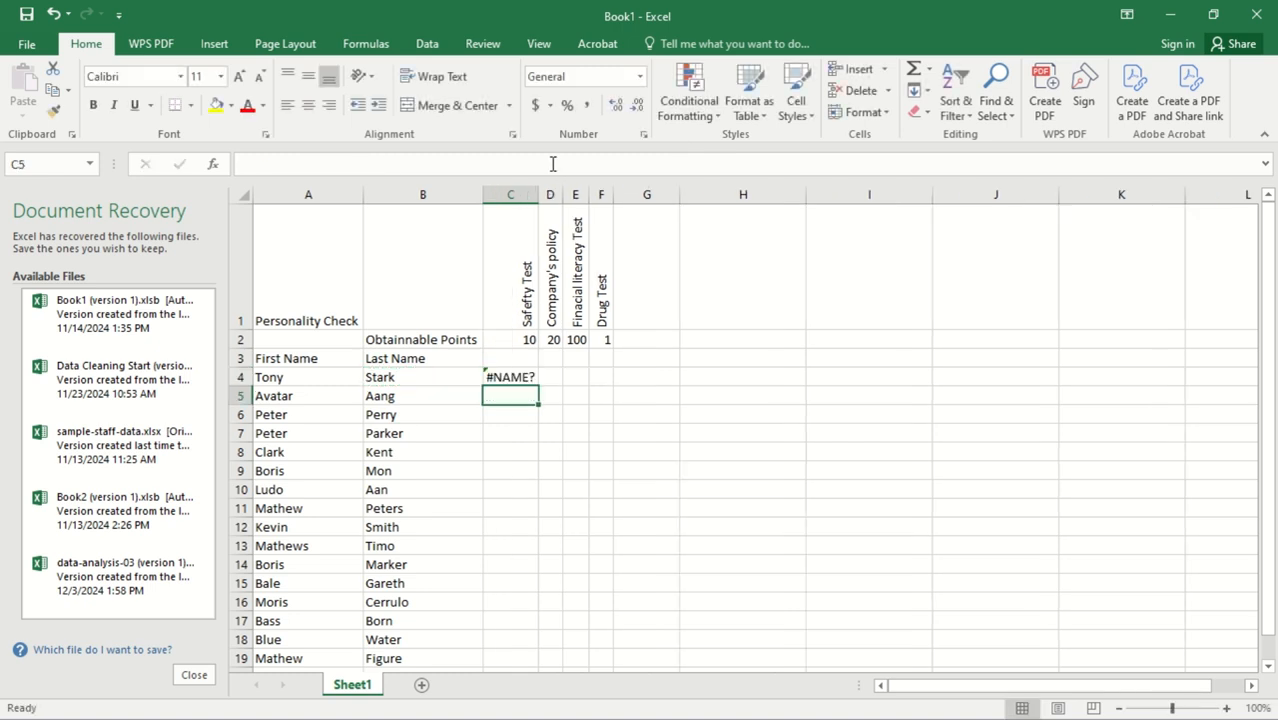
pyautogui.click(503, 377)
pyautogui.doubleClick(505, 377)
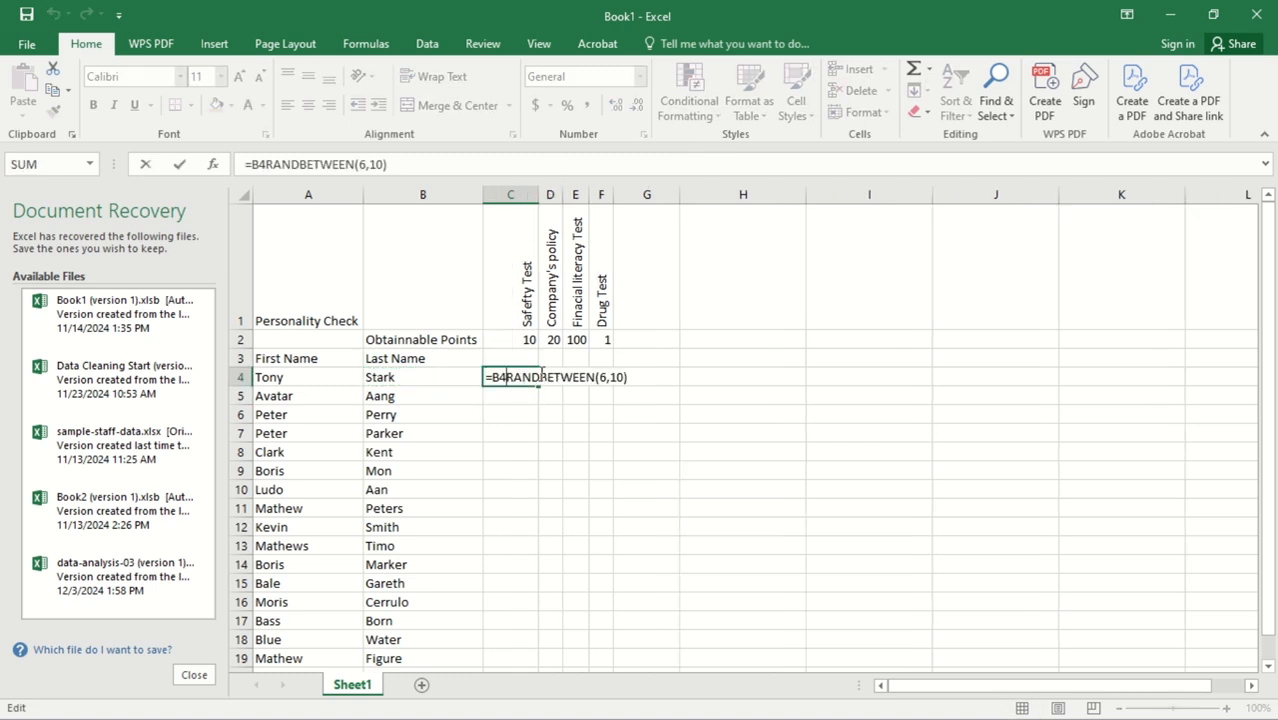
pyautogui.press('BackSpace')
pyautogui.press('BackSpace')
pyautogui.press('Return')
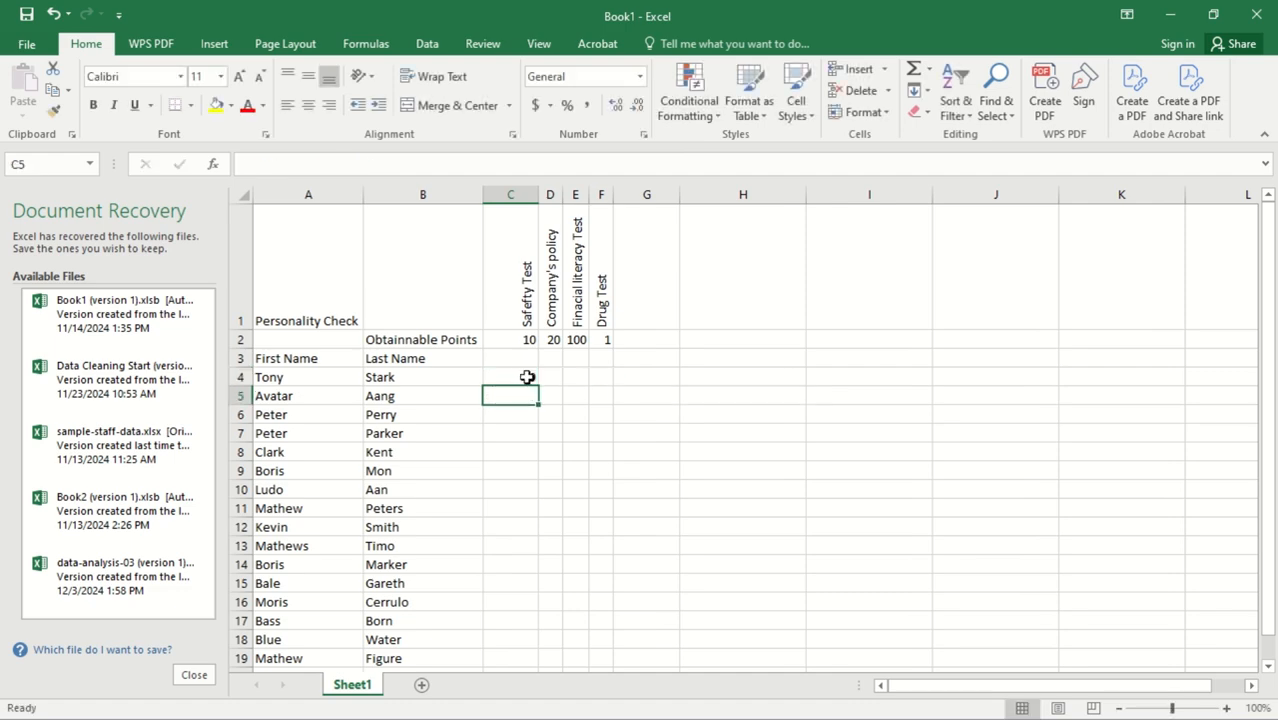
# - Copy the random-score formula from C4 across to F4 and change the one in D4 to =RANDBETWEEN(15,20)
pyautogui.click(527, 377)
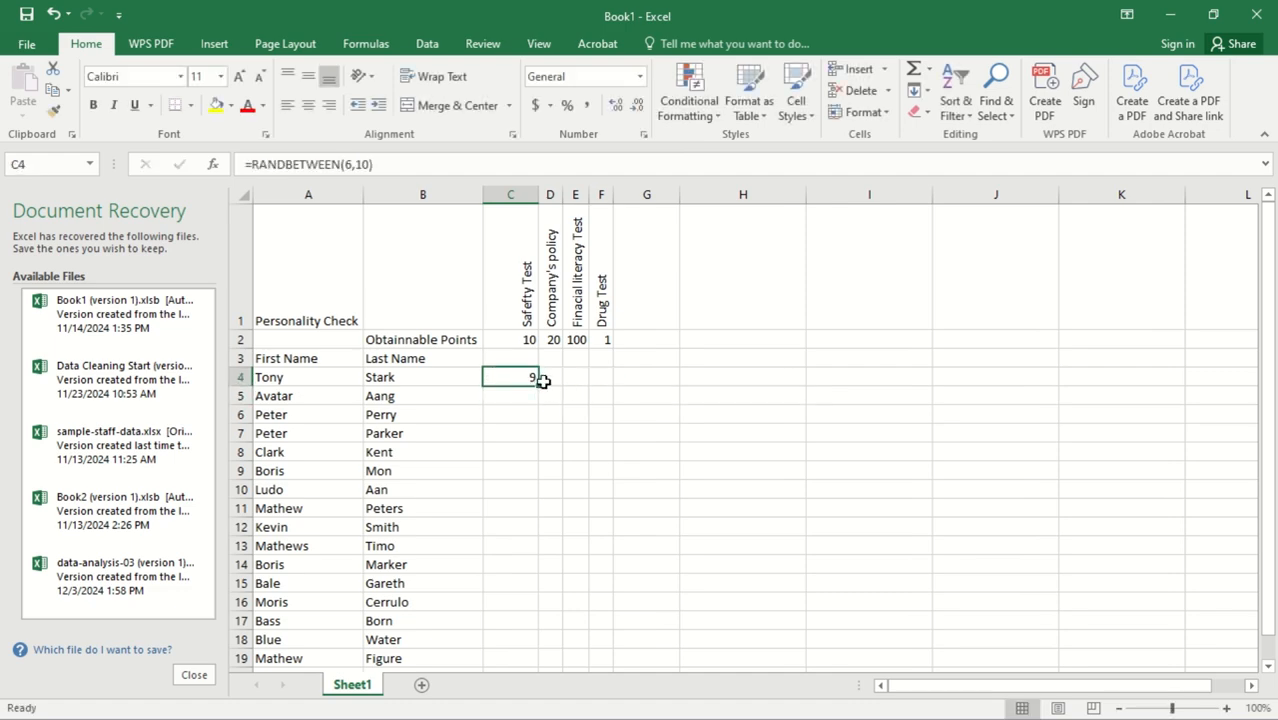
pyautogui.moveTo(538, 385); pyautogui.dragTo(607, 388)
pyautogui.doubleClick(553, 378)
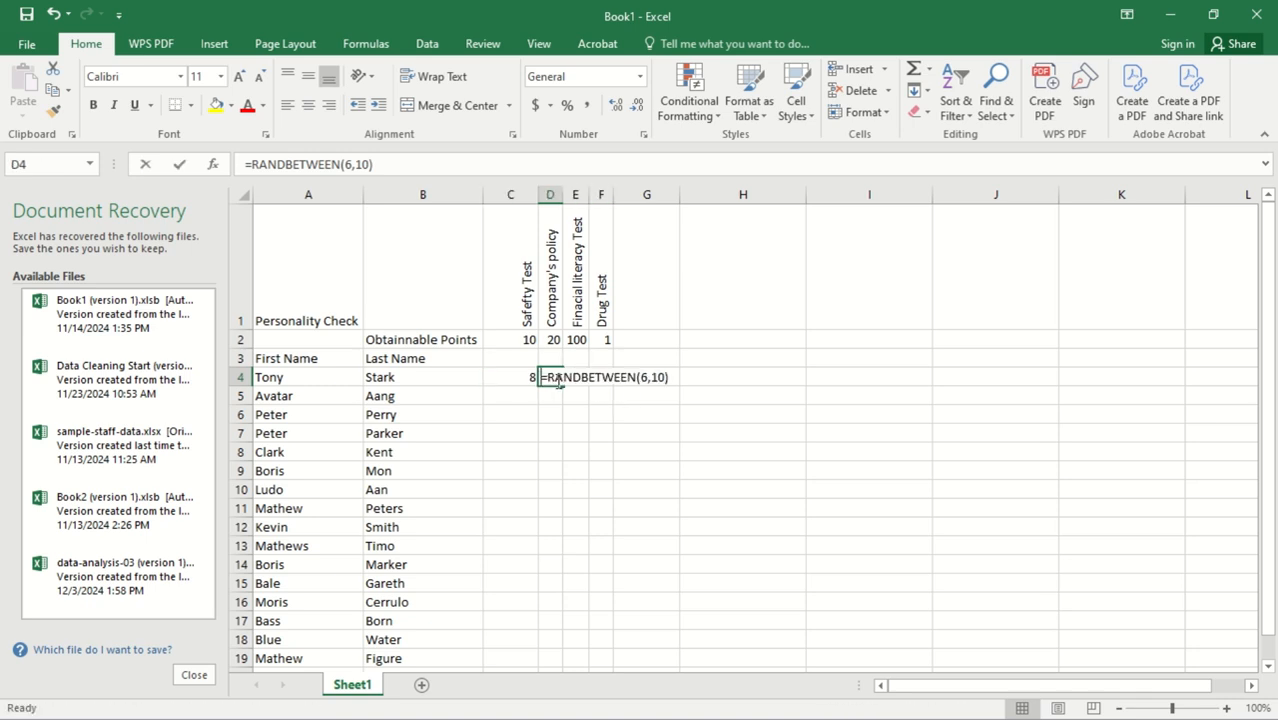
pyautogui.click(648, 379)
pyautogui.press('BackSpace')
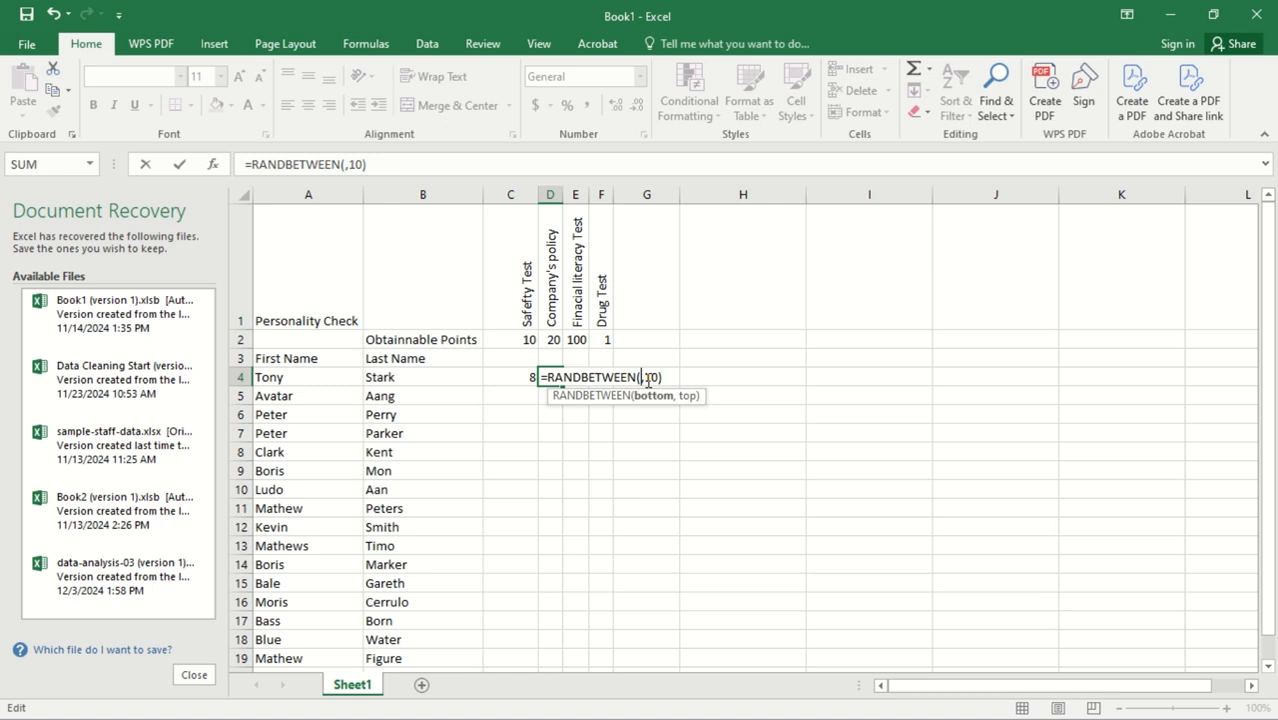
pyautogui.write('15')
pyautogui.press('Right')
pyautogui.press('BackSpace')
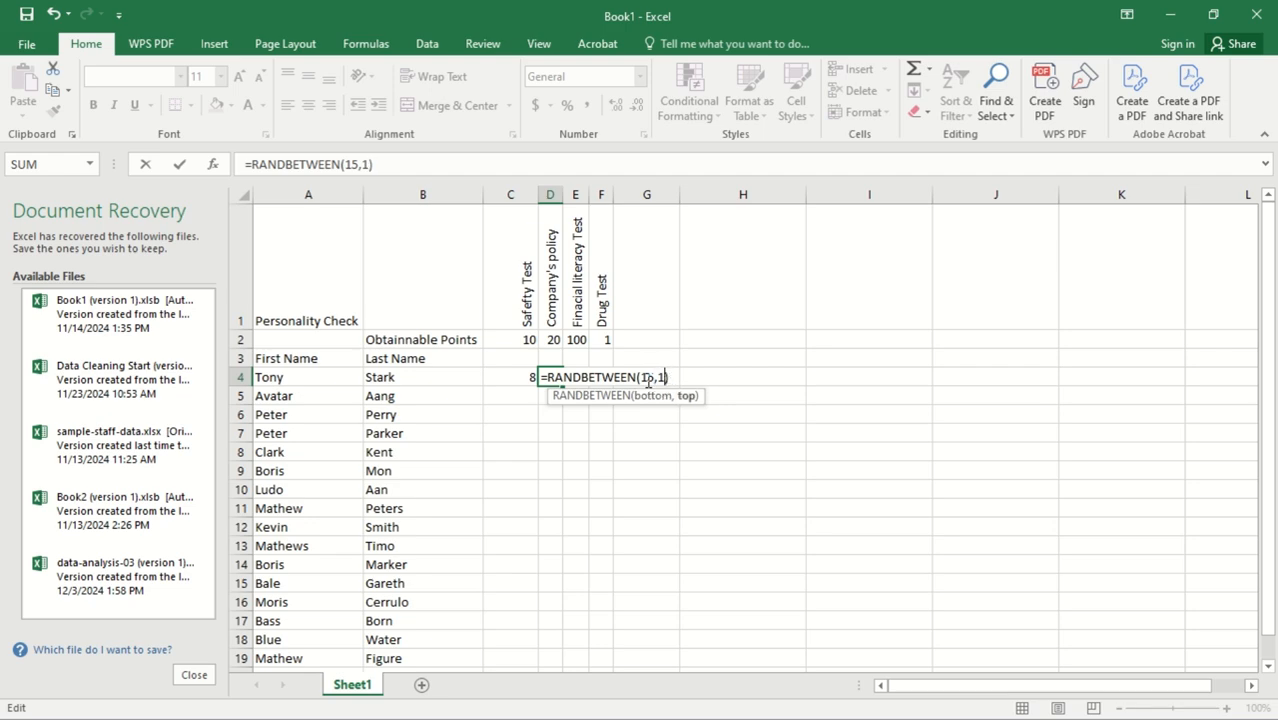
pyautogui.write('20')
pyautogui.press('Return')
# - Change the financial literacy score formula in E4 to =RANDBETWEEN(40,100)
pyautogui.doubleClick(578, 378)
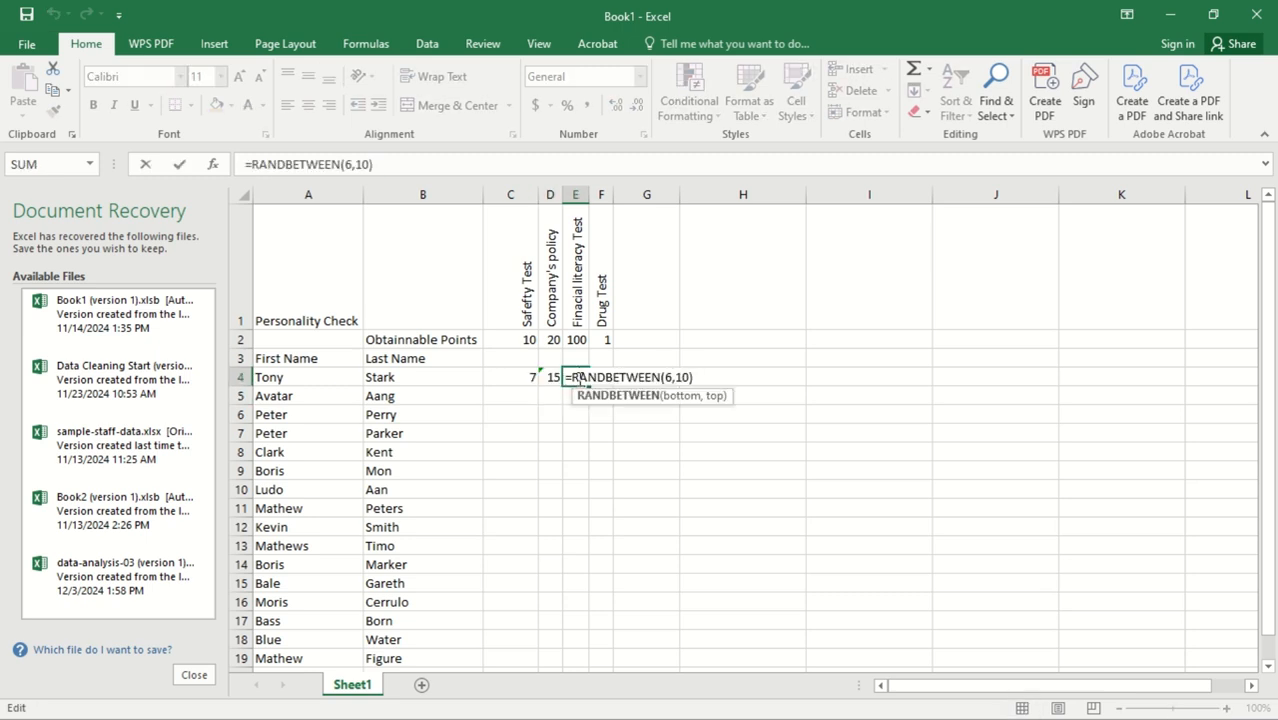
pyautogui.click(670, 378)
pyautogui.press('BackSpace')
pyautogui.write('6')
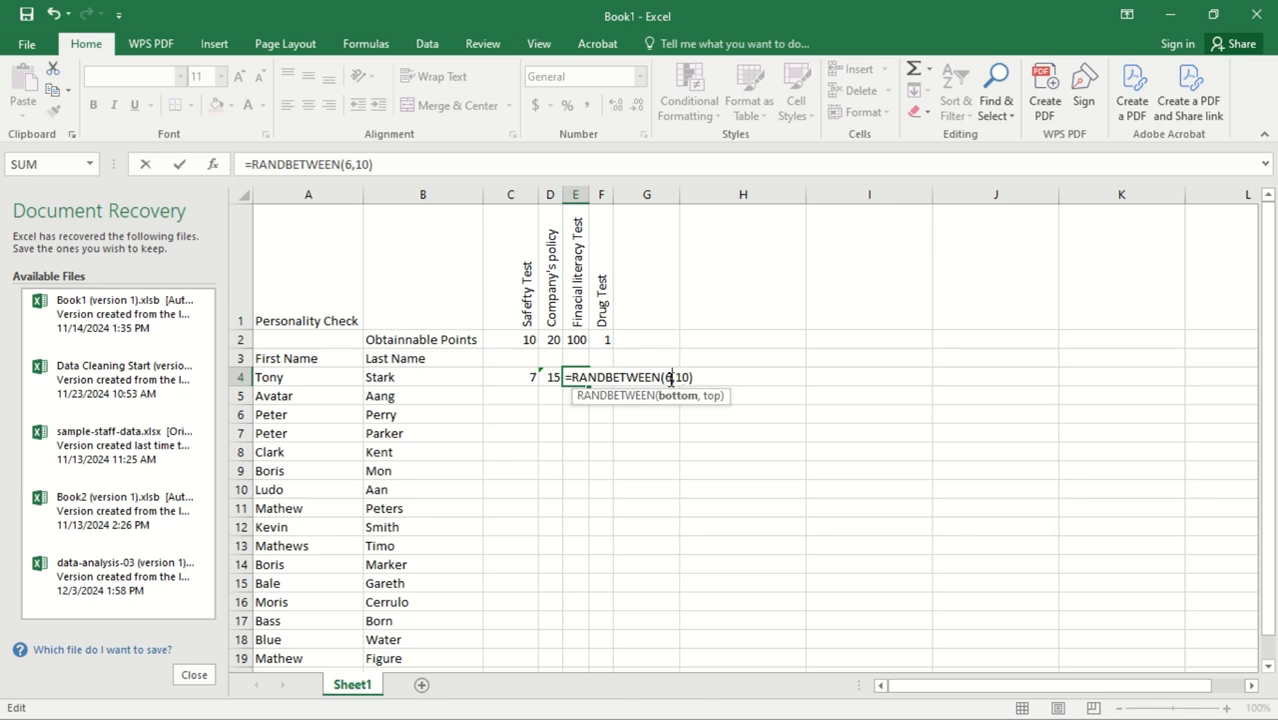
pyautogui.press('BackSpace')
pyautogui.write('40')
pyautogui.press('Right')
pyautogui.press('Right')
pyautogui.write('0')
pyautogui.press('Return')
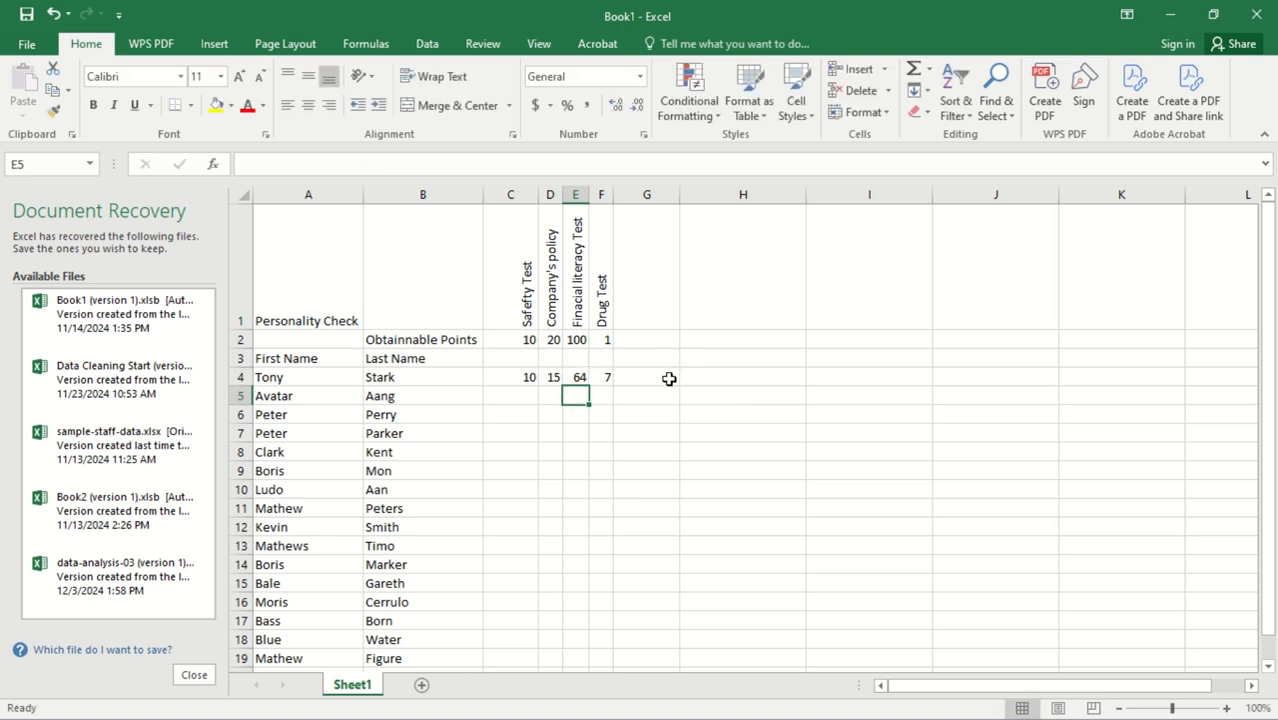
# - Change the drug test score formula in F4 to =RANDBETWEEN(0,1)
pyautogui.click(599, 379)
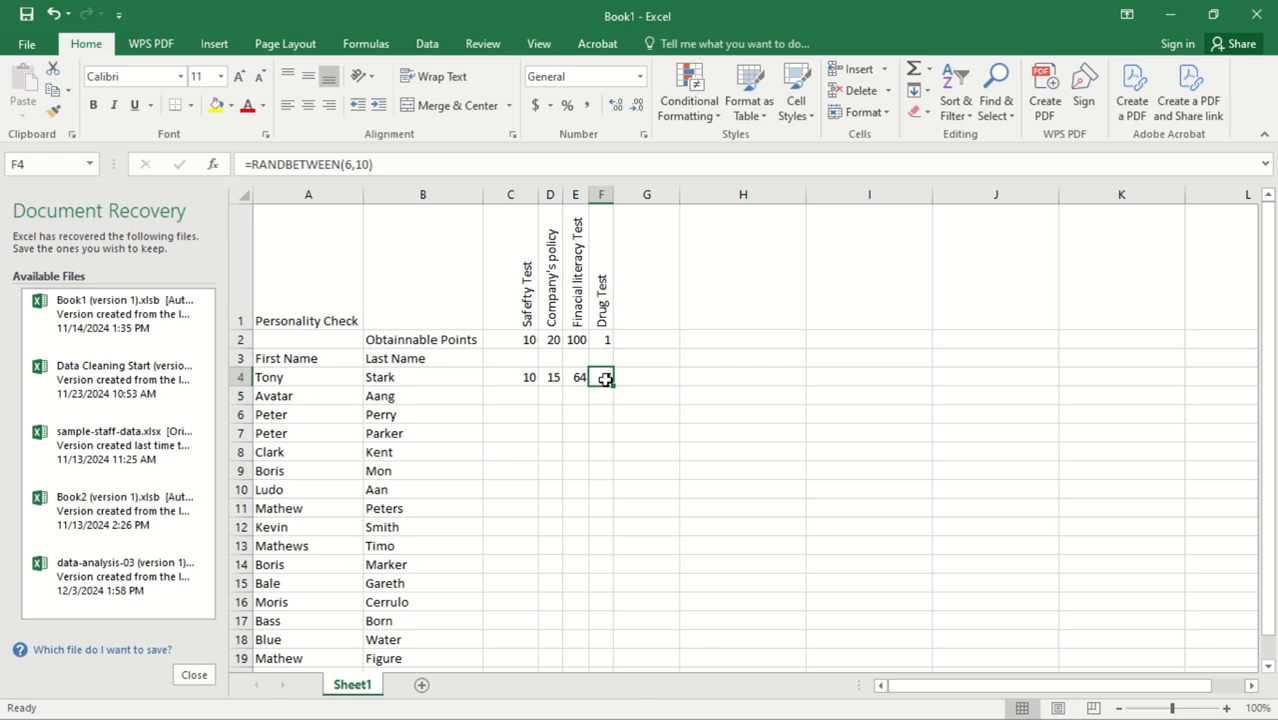
pyautogui.doubleClick(605, 378)
pyautogui.click(698, 377)
pyautogui.press('BackSpace')
pyautogui.write('0')
pyautogui.press('Return')
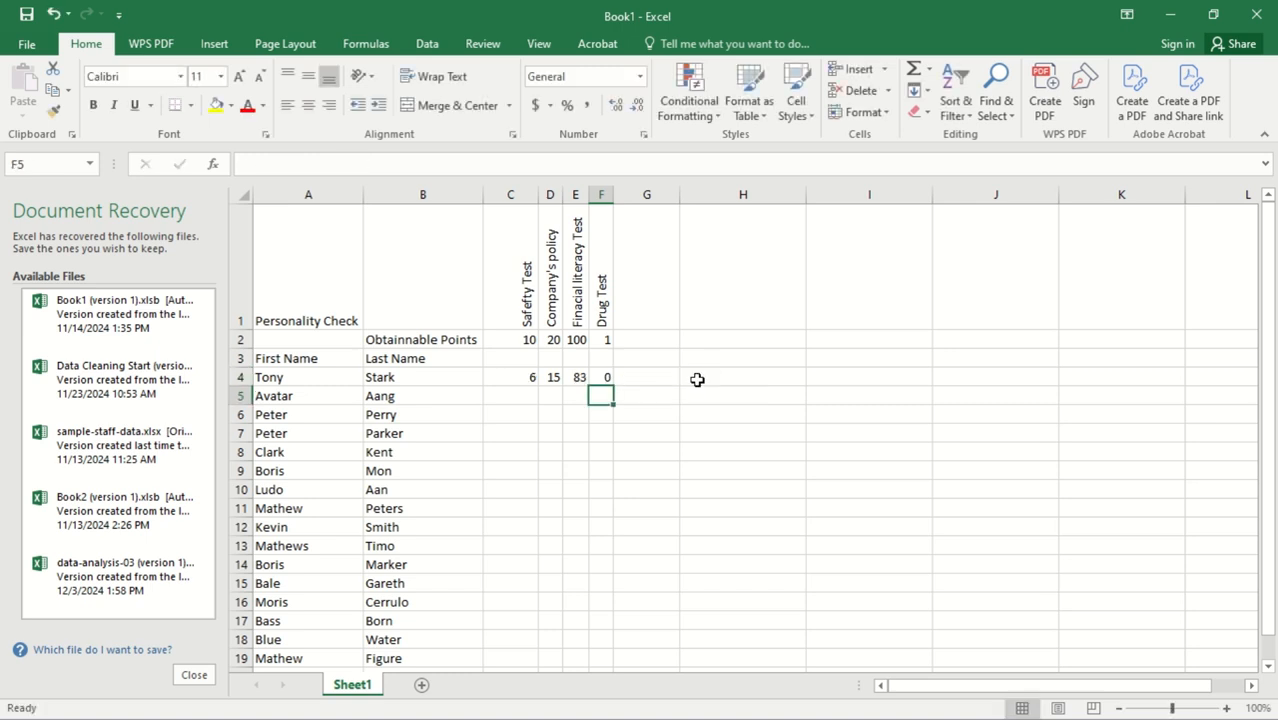
# - Fill the four score formulas in C4:F4 down to row 19 for all employees
pyautogui.click(578, 377)
pyautogui.click(531, 379)
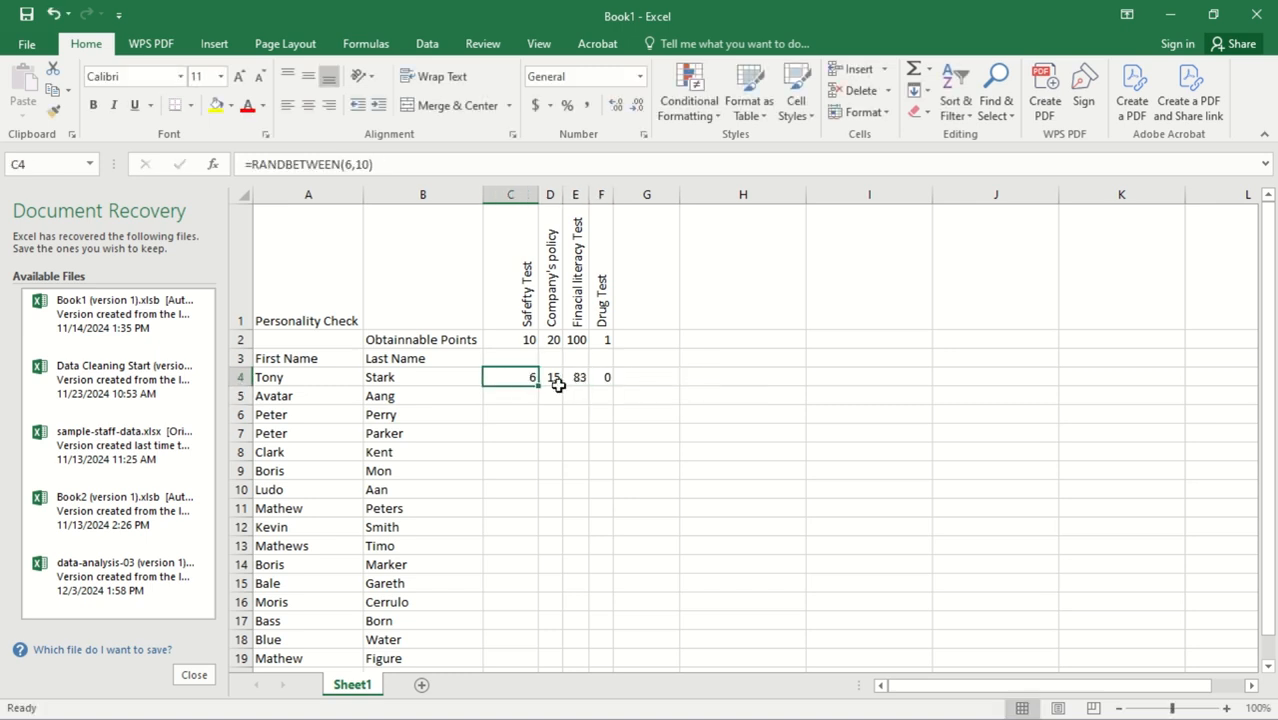
pyautogui.doubleClick(537, 386)
pyautogui.click(556, 378)
pyautogui.doubleClick(562, 386)
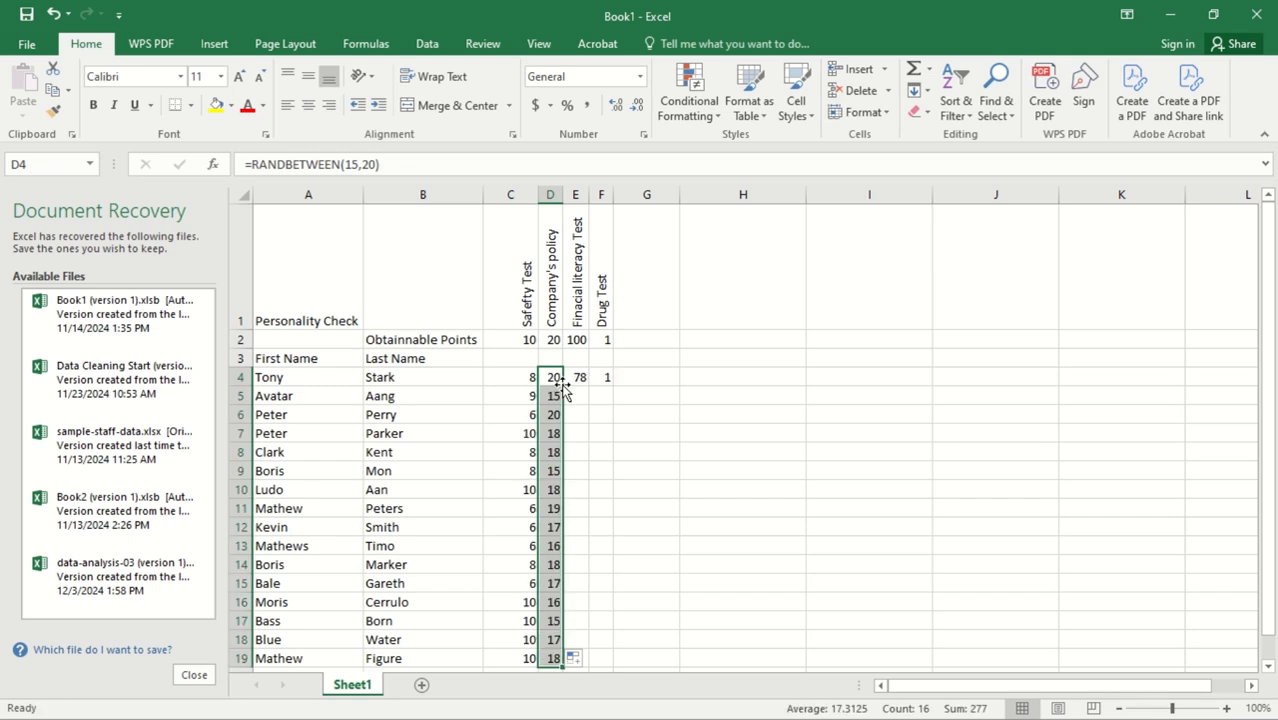
pyautogui.click(575, 378)
pyautogui.doubleClick(589, 386)
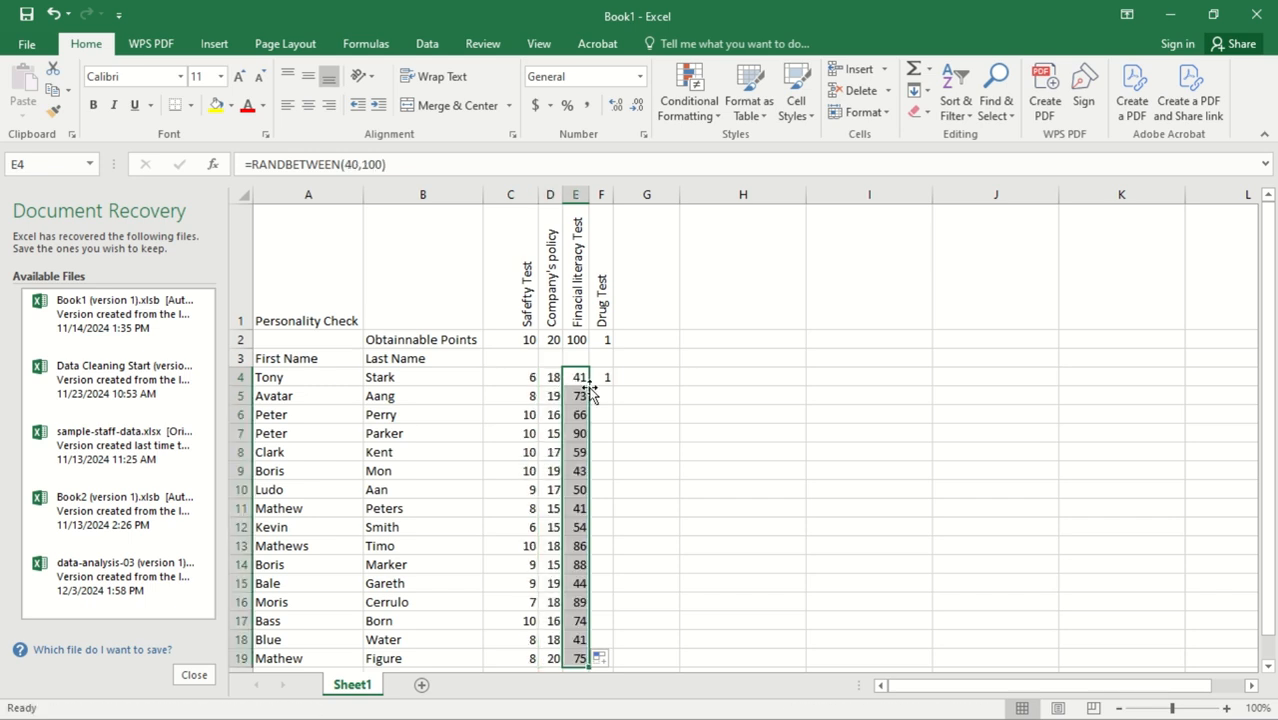
pyautogui.click(603, 378)
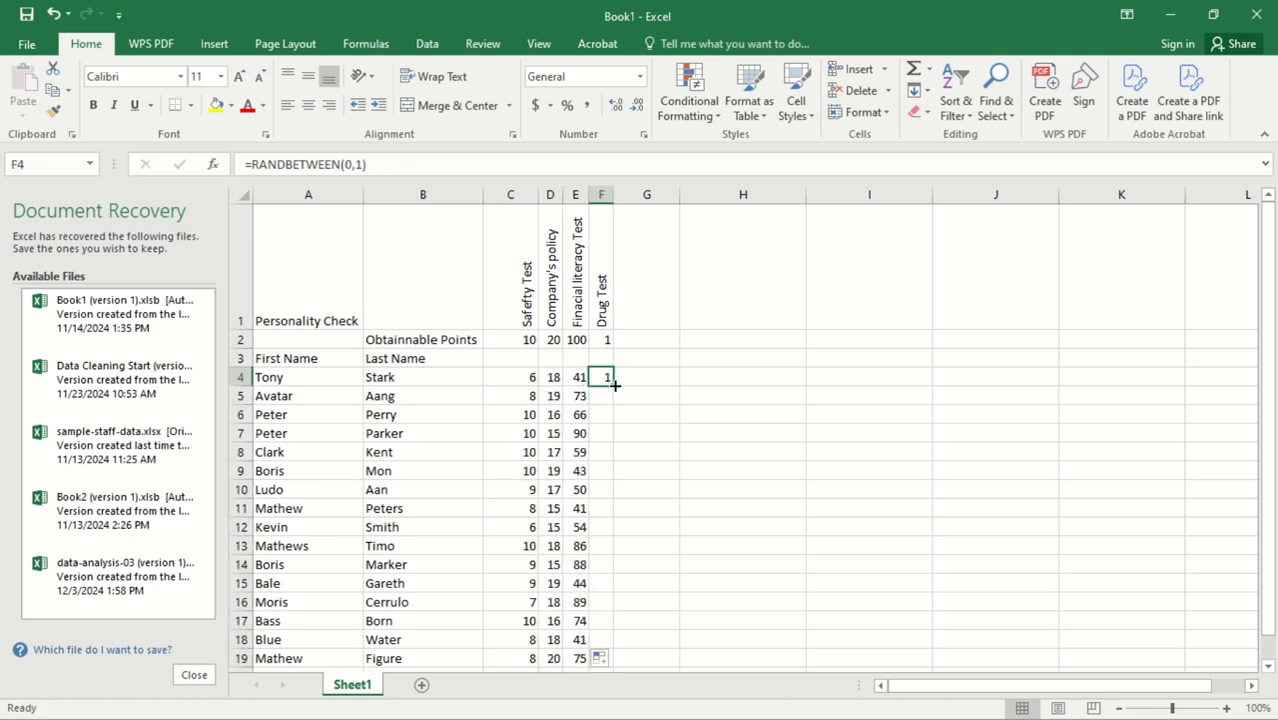
pyautogui.doubleClick(614, 386)
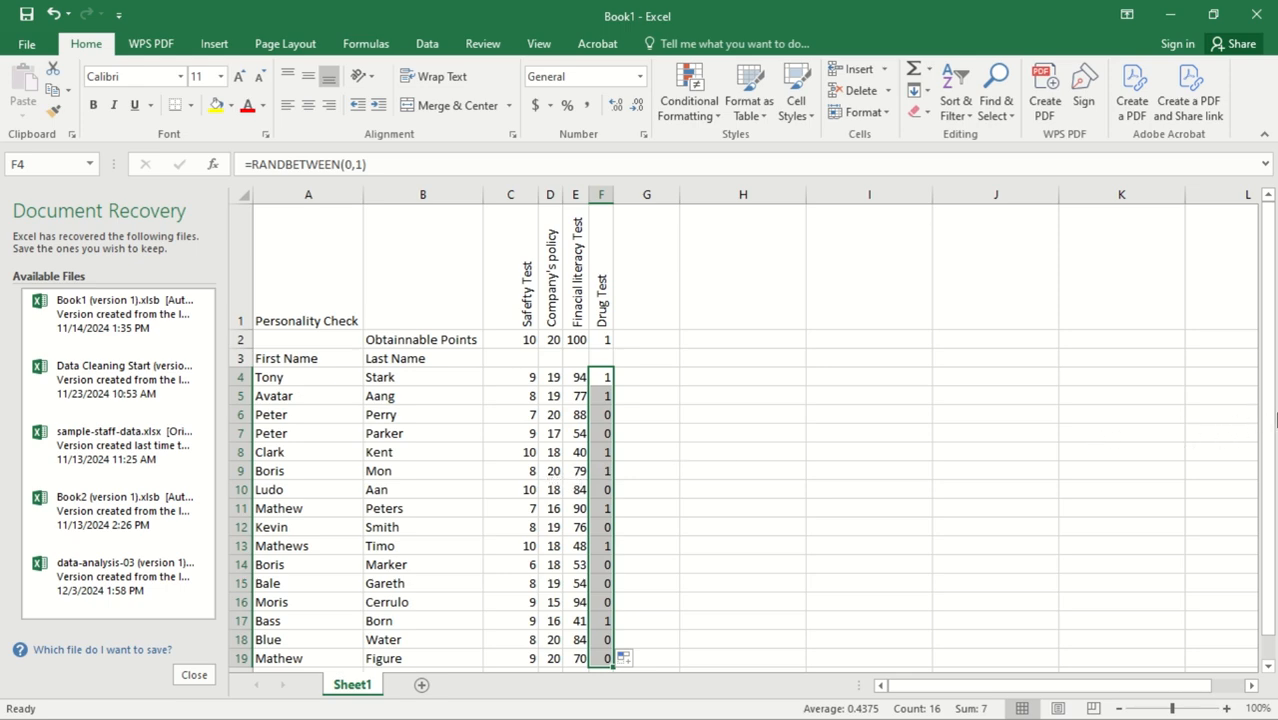
# - Replace the random-score formulas in C4:F19 with their values by copying the range and pasting it over itself as values
pyautogui.moveTo(1273, 432); pyautogui.dragTo(1273, 448)
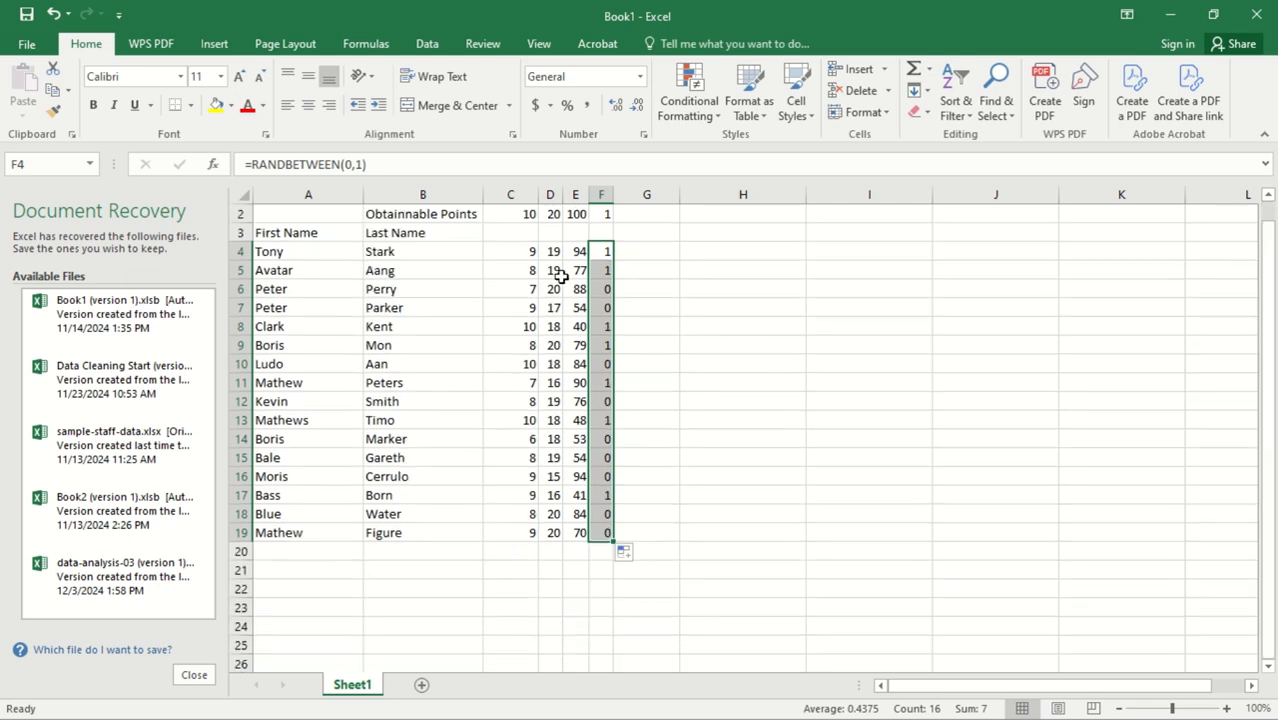
pyautogui.moveTo(521, 259); pyautogui.dragTo(604, 527)
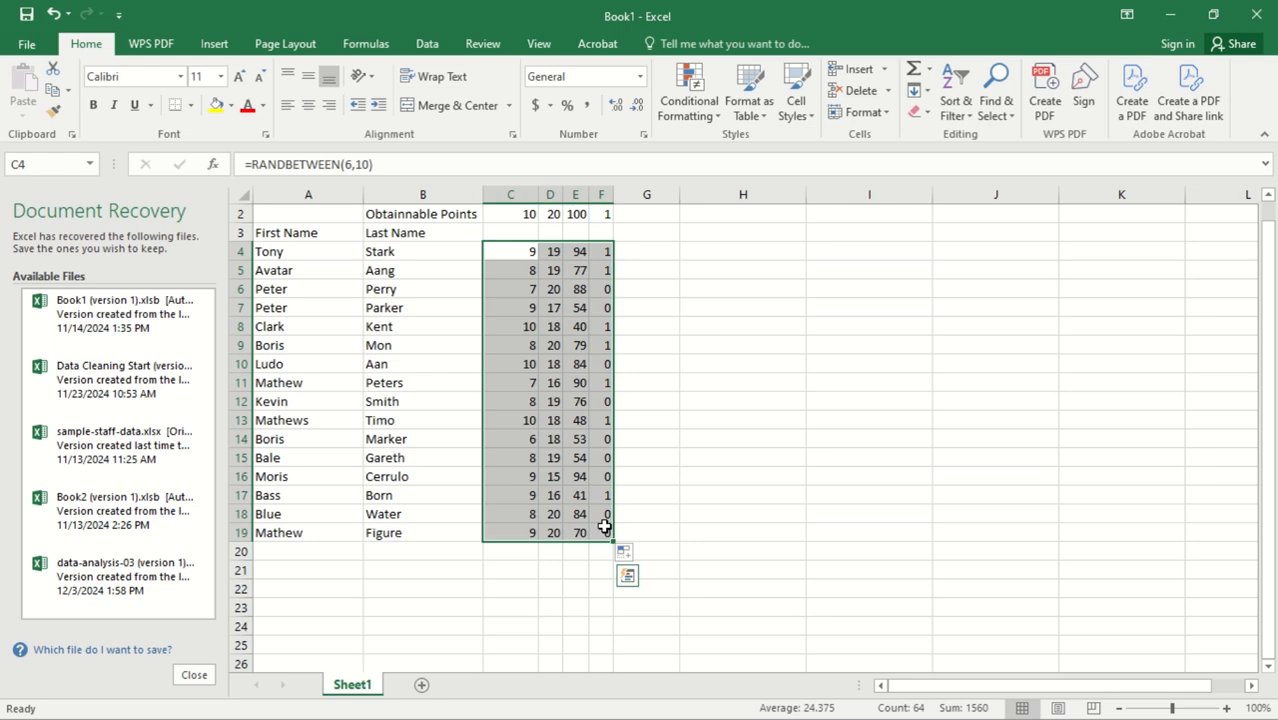
pyautogui.hotkey('ctrl', 'c')
pyautogui.rightClick(585, 487)
pyautogui.moveTo(676, 191)
pyautogui.click(650, 174)
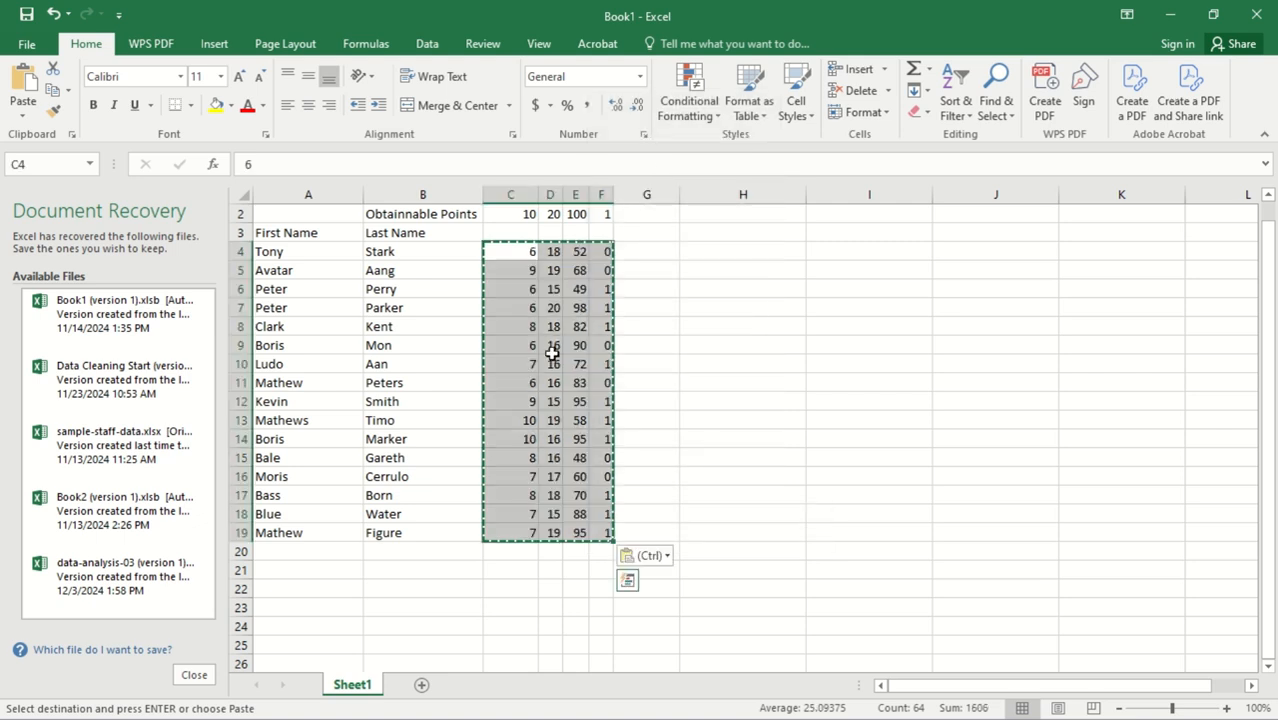
pyautogui.click(552, 349)
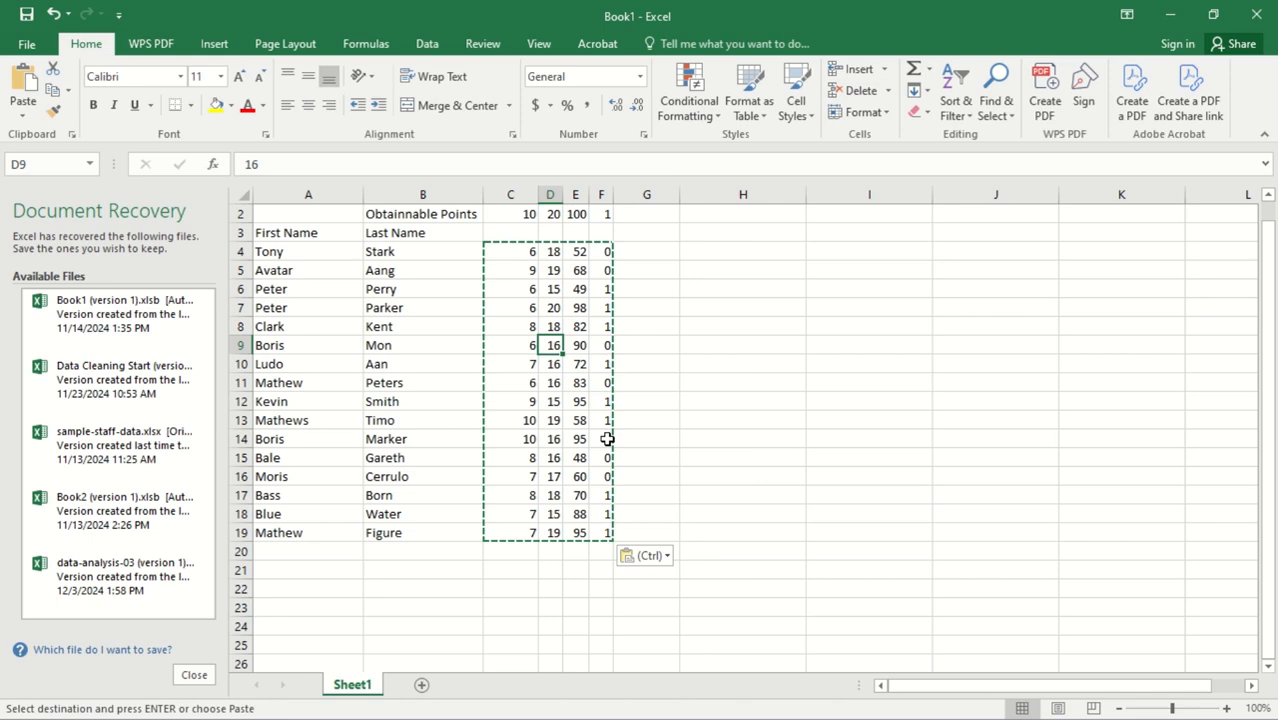
# - Set the drug test scores in F4, F5 and F9 to 1
pyautogui.doubleClick(607, 252)
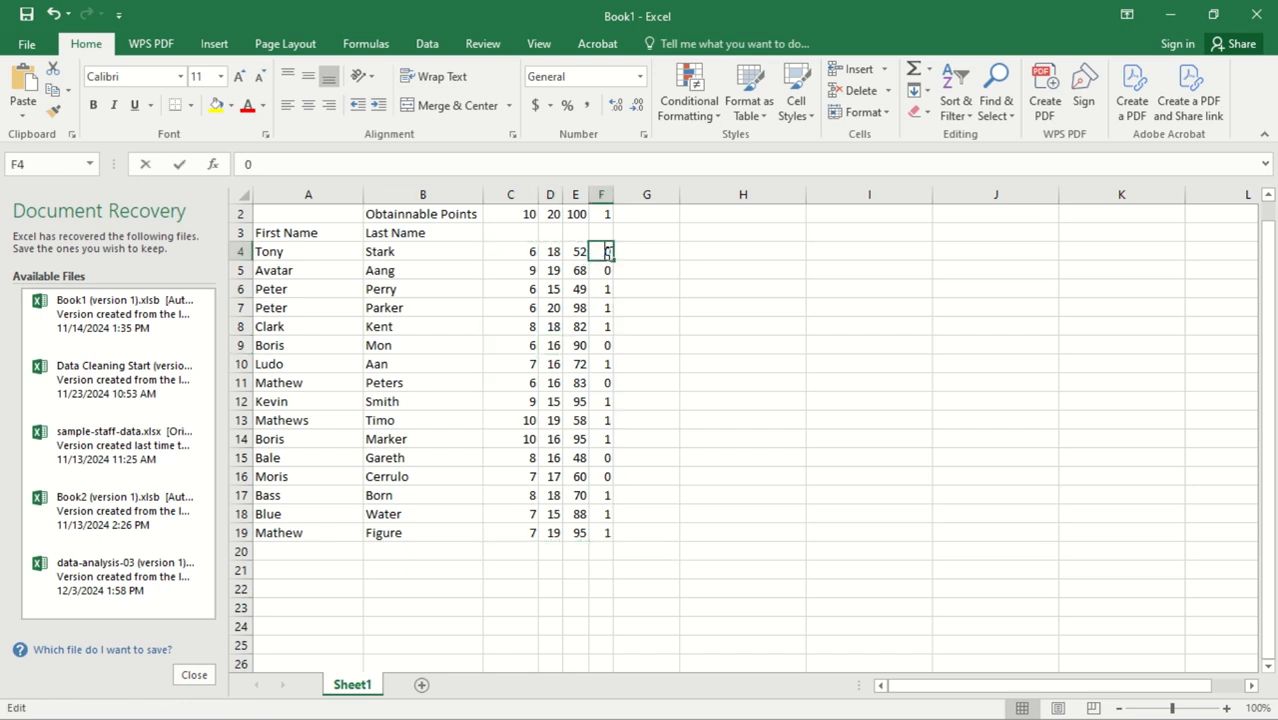
pyautogui.press('BackSpace')
pyautogui.write('1')
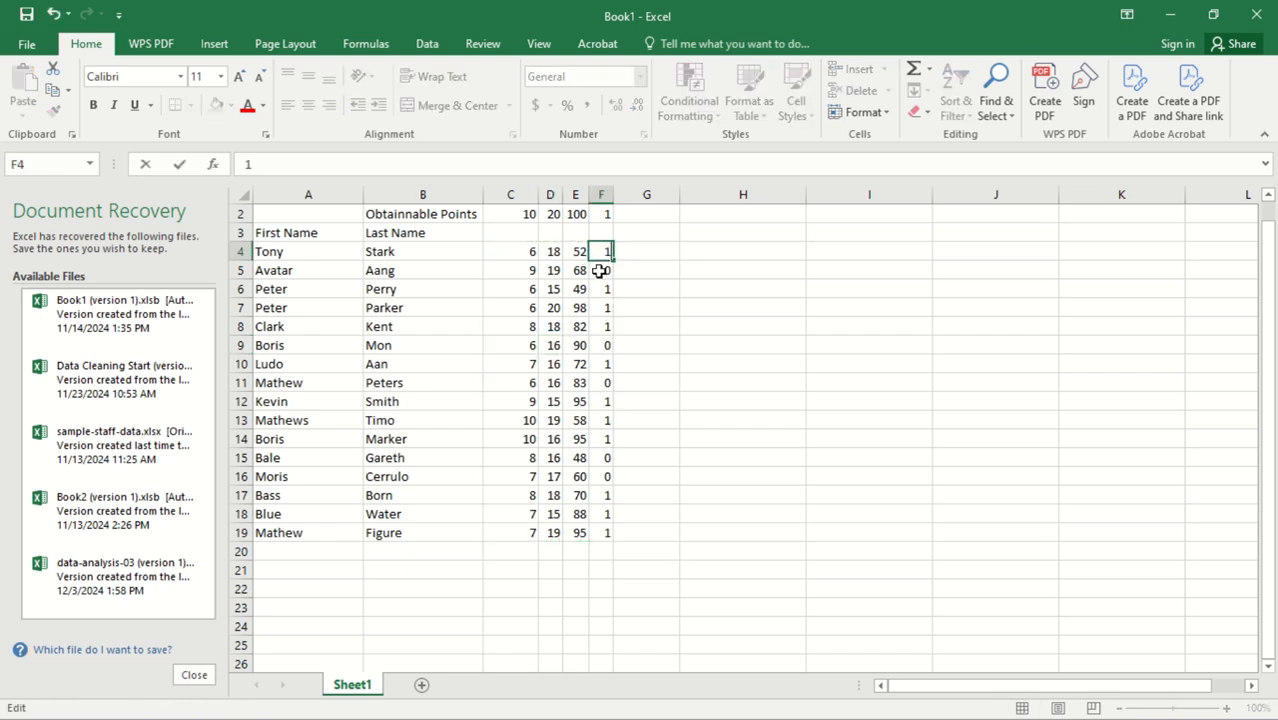
pyautogui.doubleClick(606, 272)
pyautogui.press('BackSpace')
pyautogui.write('1')
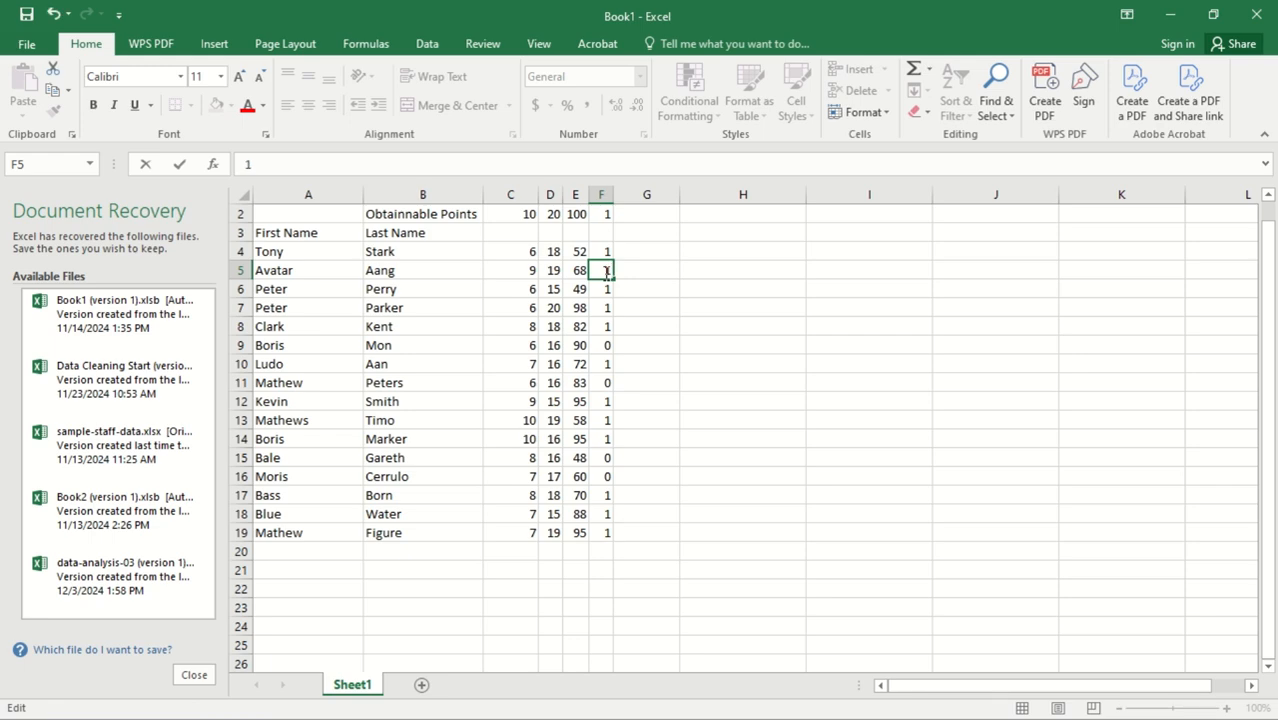
pyautogui.click(610, 345)
pyautogui.press('BackSpace')
pyautogui.write('1')
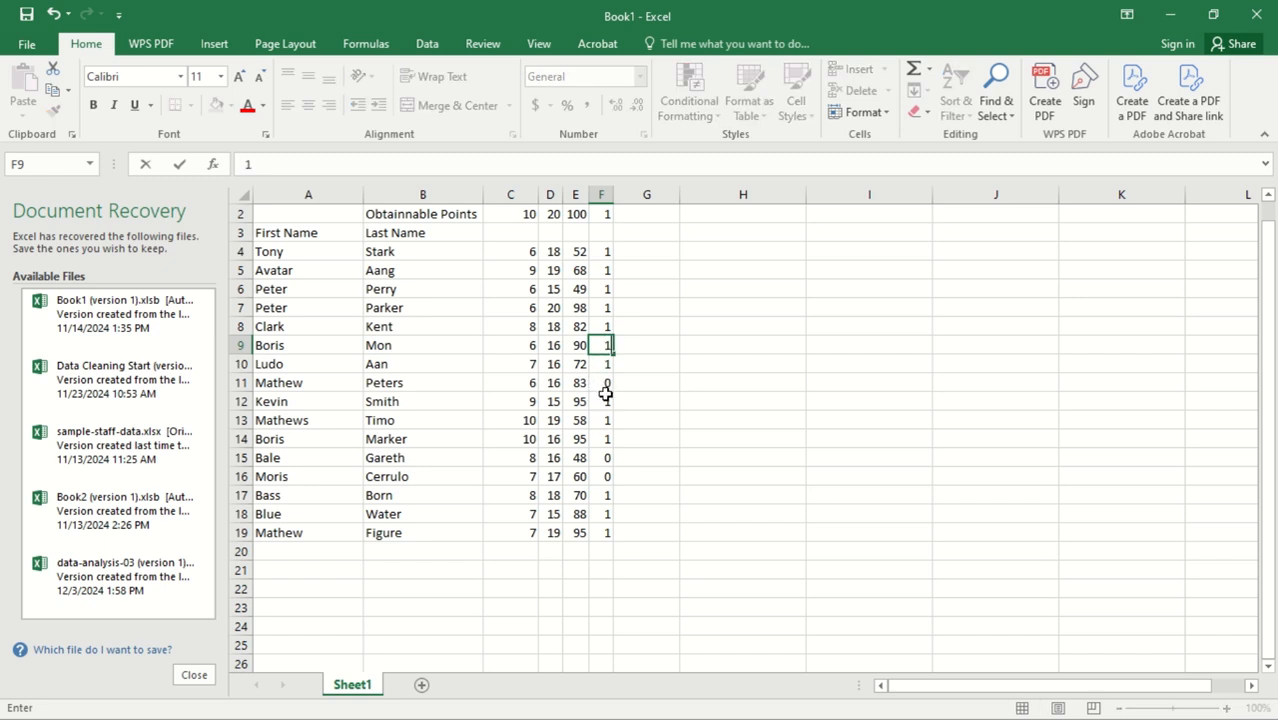
pyautogui.click(719, 384)
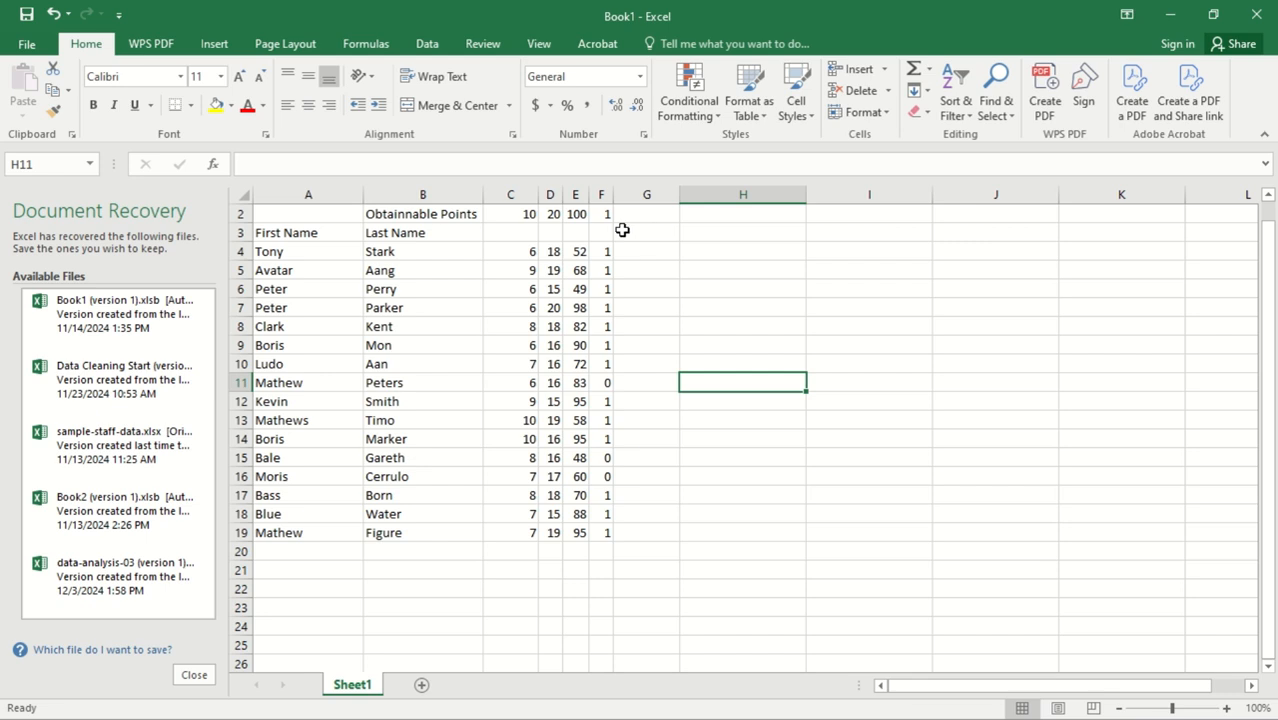
# - Copy the four rotated test headers in C1:F1 and paste them with their formatting starting at H1
pyautogui.moveTo(1272, 403); pyautogui.dragTo(1272, 403)
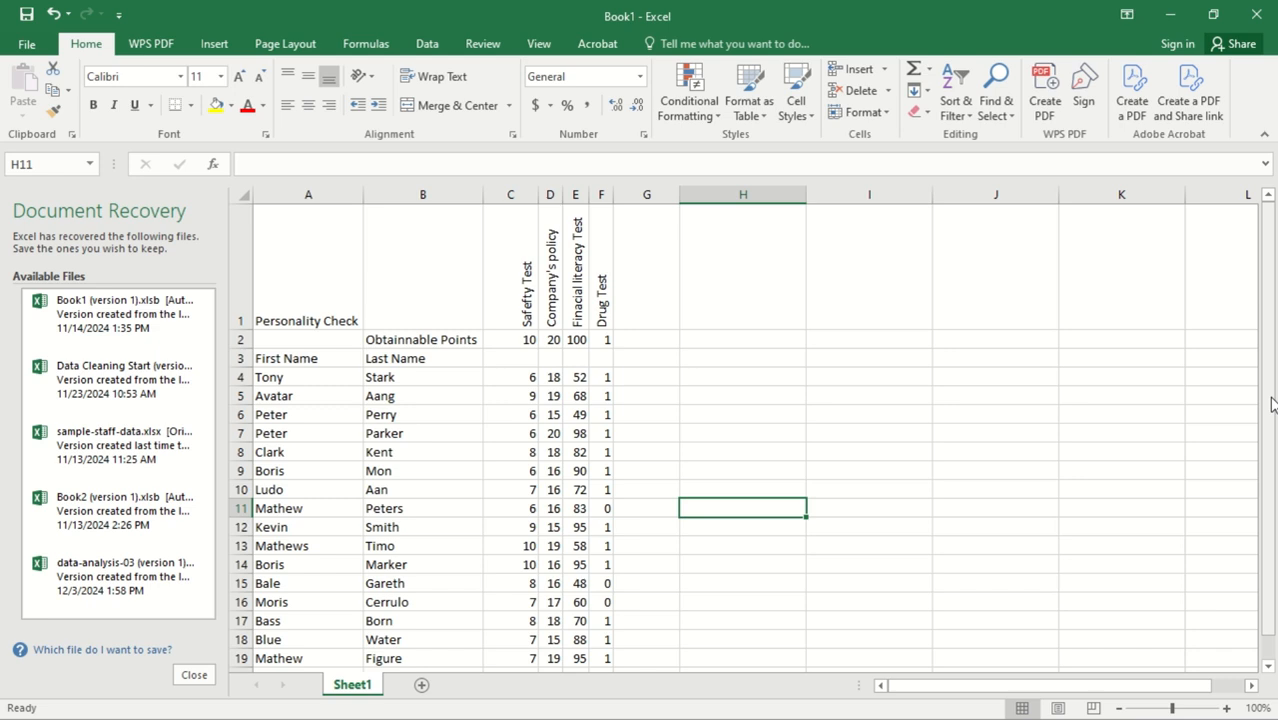
pyautogui.doubleClick(508, 237)
pyautogui.click(425, 266)
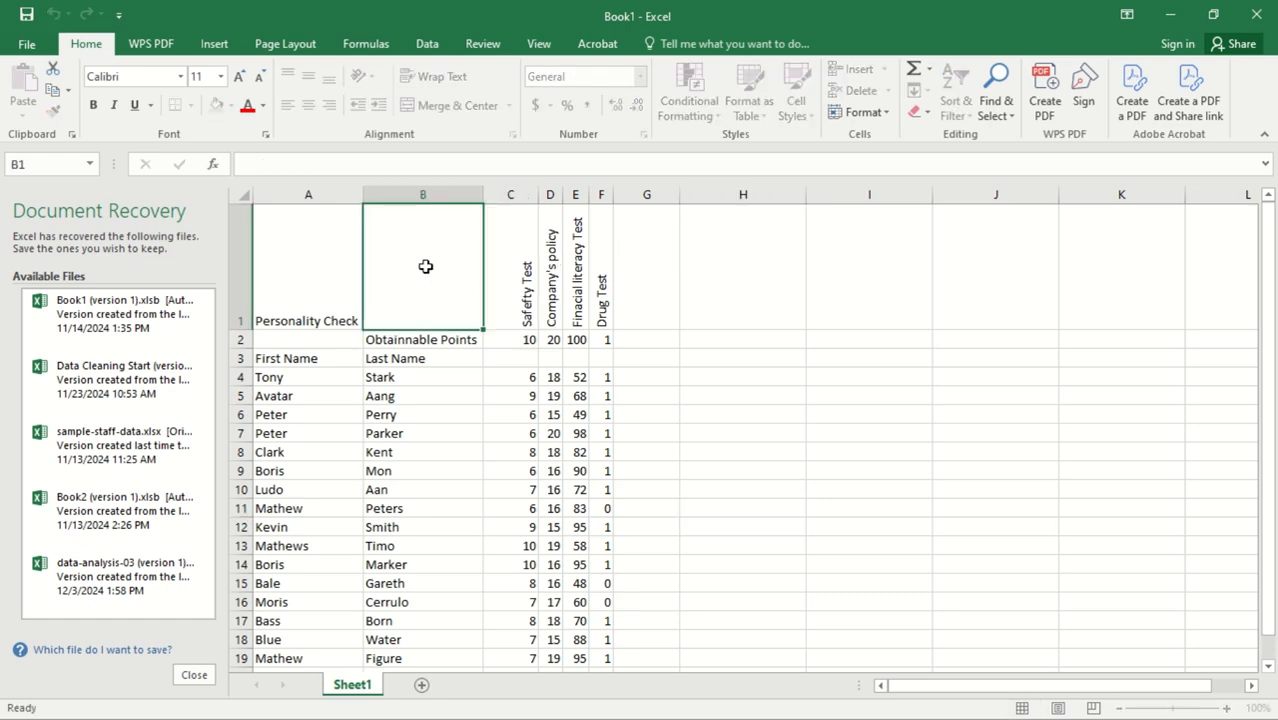
pyautogui.click(504, 239)
pyautogui.moveTo(522, 239); pyautogui.dragTo(600, 245)
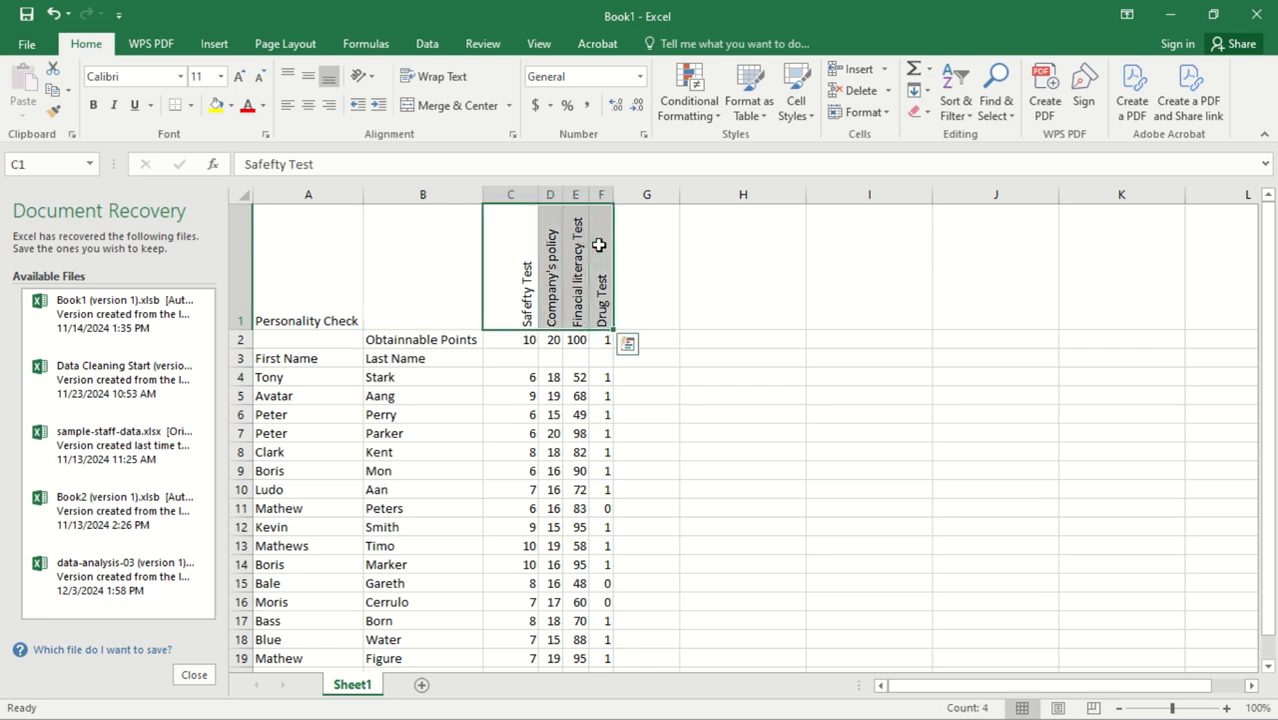
pyautogui.hotkey('ctrl', 'c')
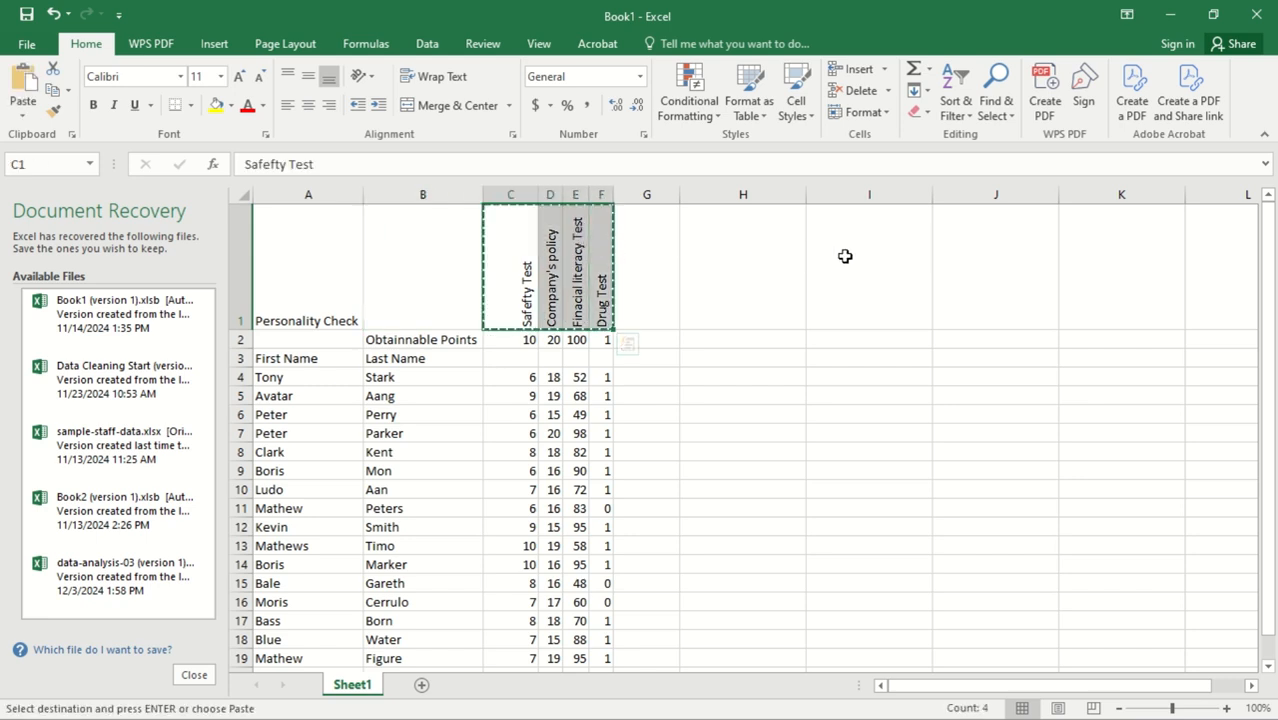
pyautogui.click(765, 255)
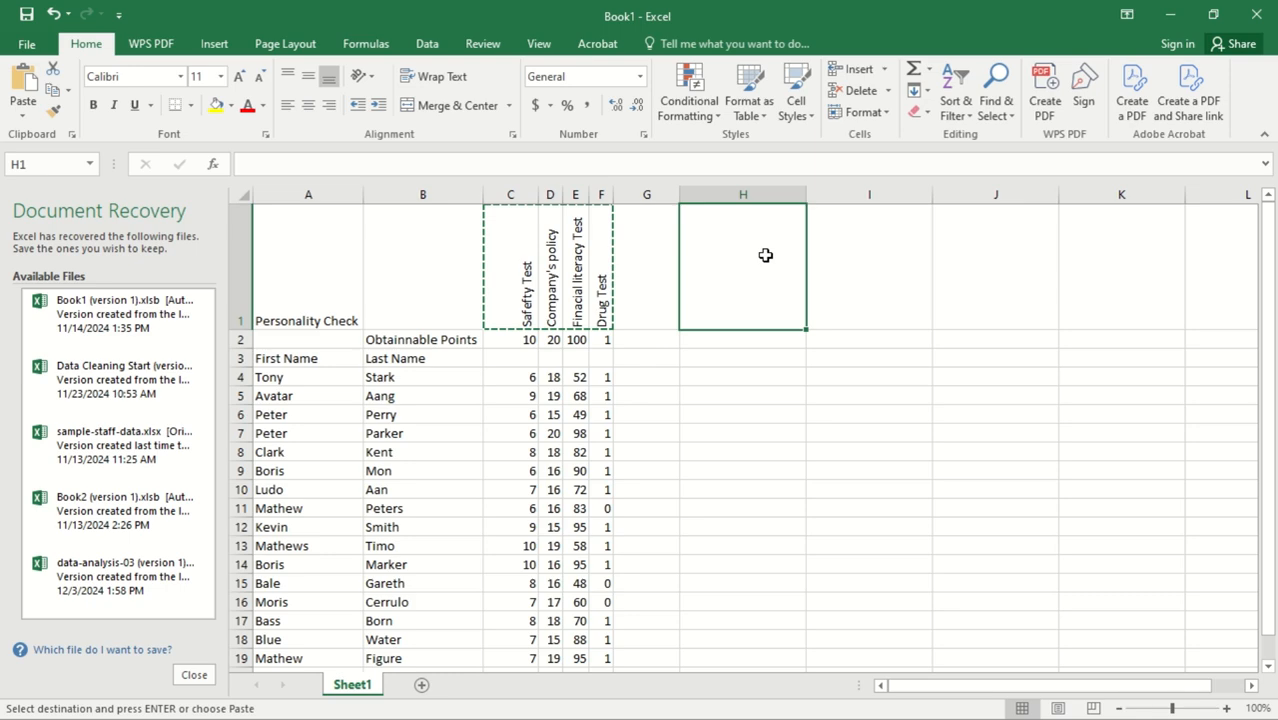
pyautogui.rightClick(765, 255)
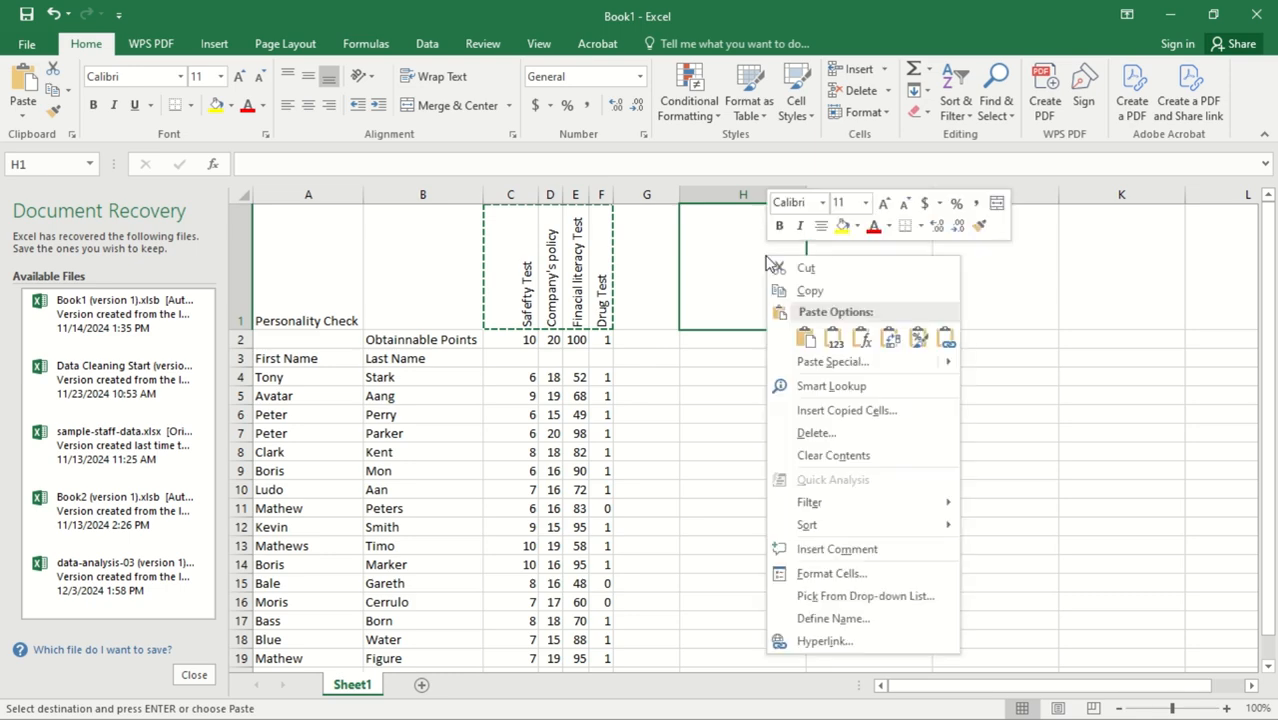
pyautogui.click(806, 340)
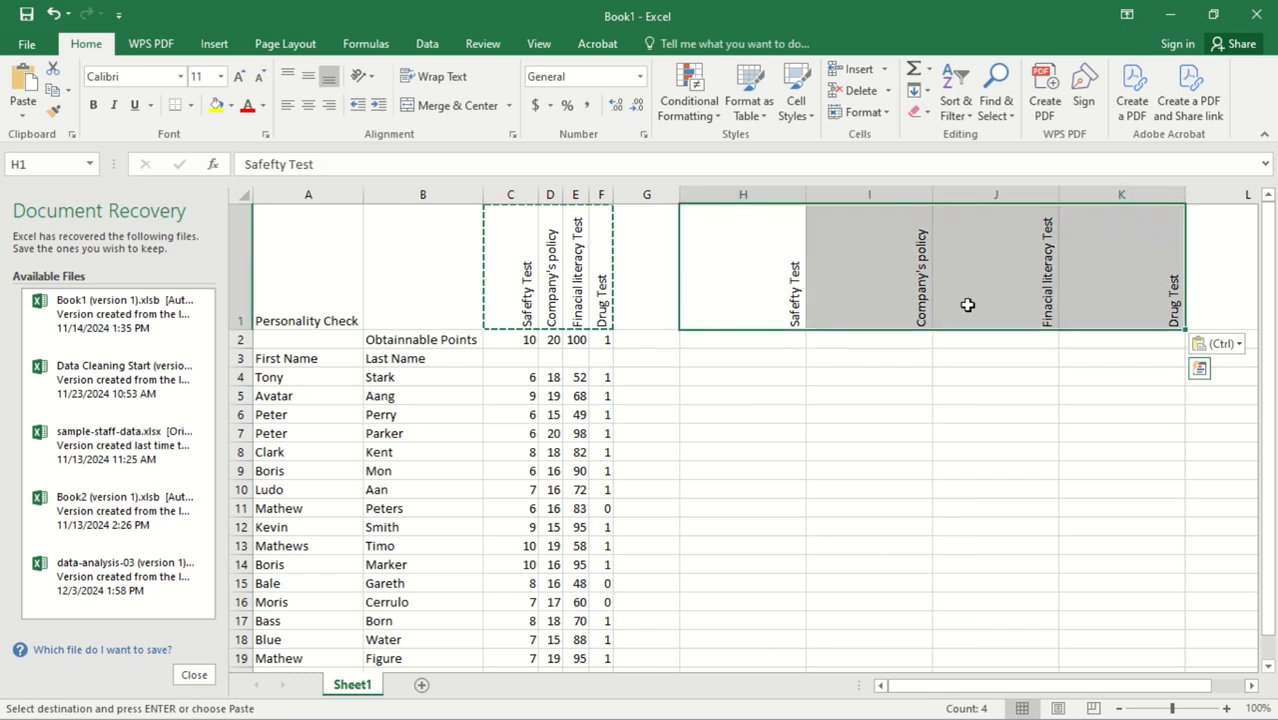
# - AutoFit the width of all columns in the sheet to their contents
pyautogui.doubleClick(806, 194)
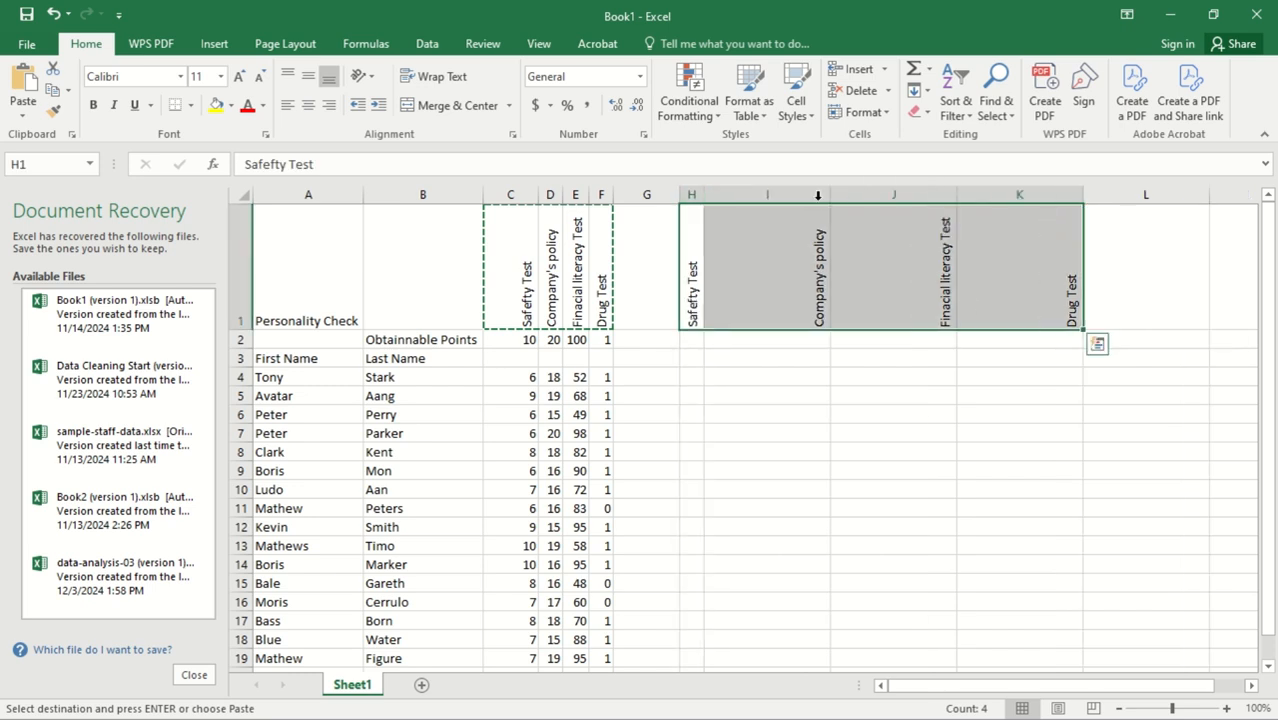
pyautogui.click(244, 195)
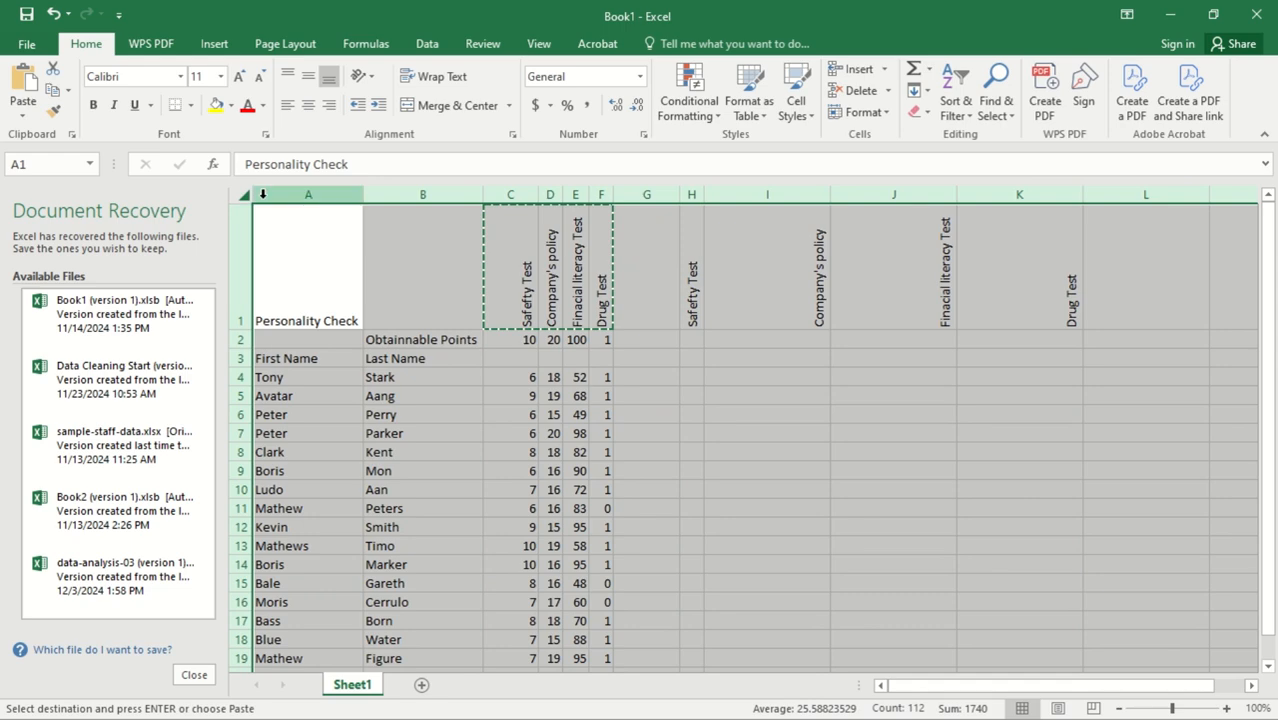
pyautogui.doubleClick(358, 194)
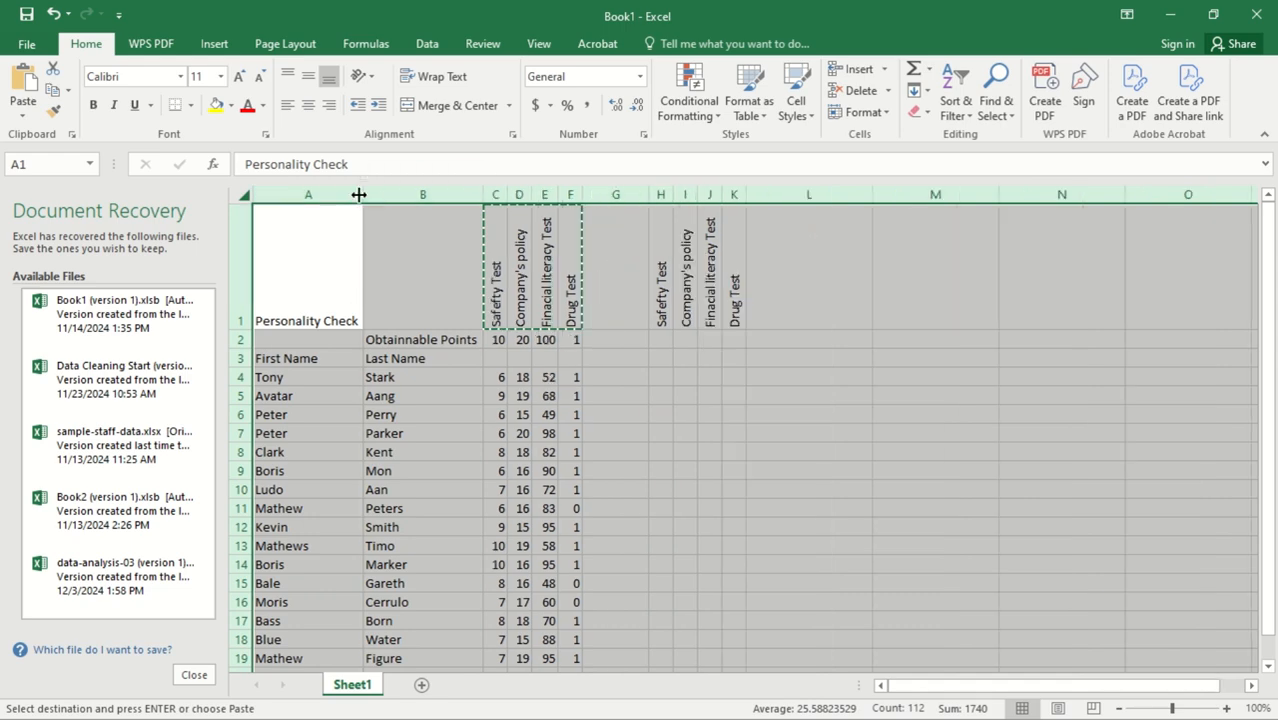
pyautogui.click(736, 272)
pyautogui.click(685, 313)
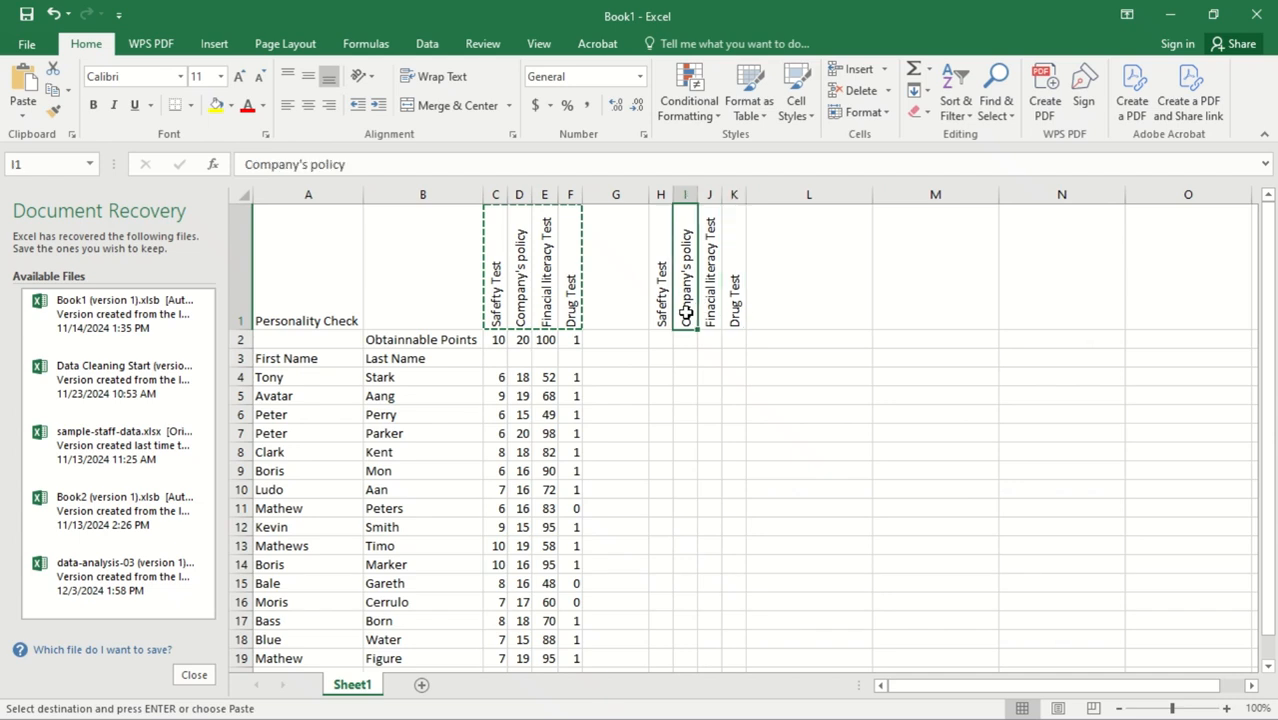
# - Enter the formula =C4/C$2 in H4 to divide the first employee's safety test score by its obtainable points
pyautogui.click(656, 341)
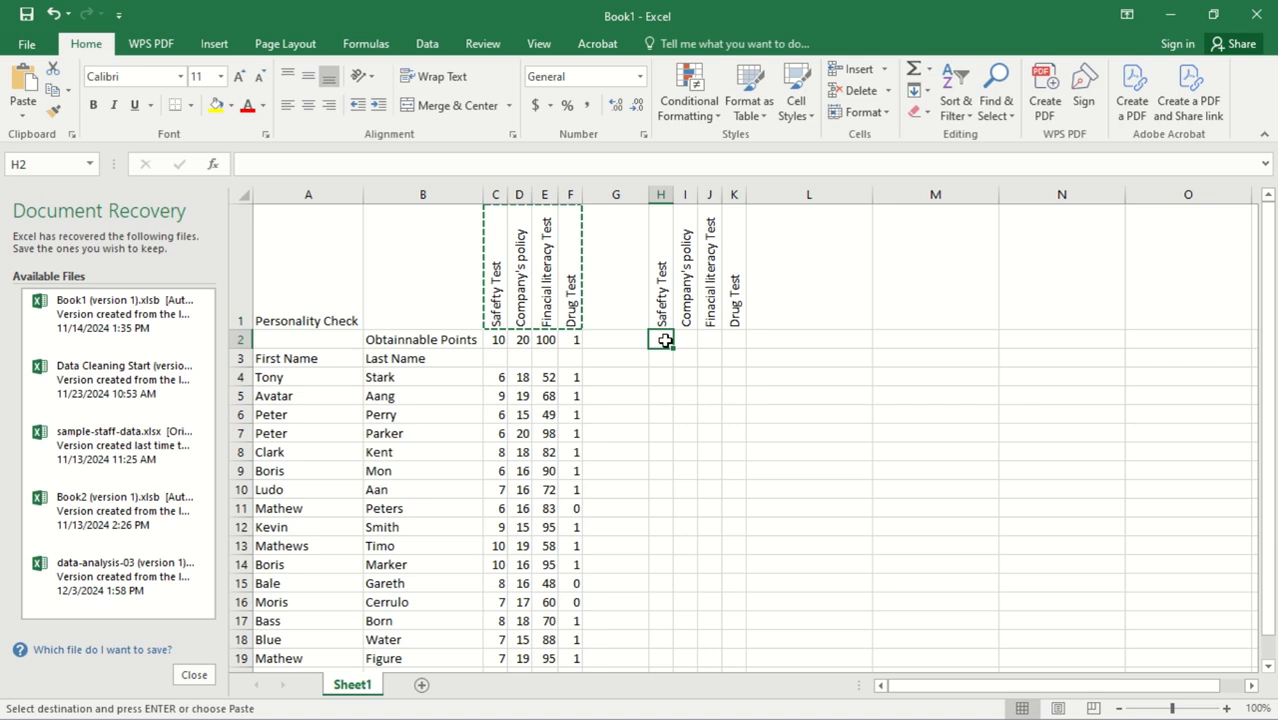
pyautogui.click(657, 378)
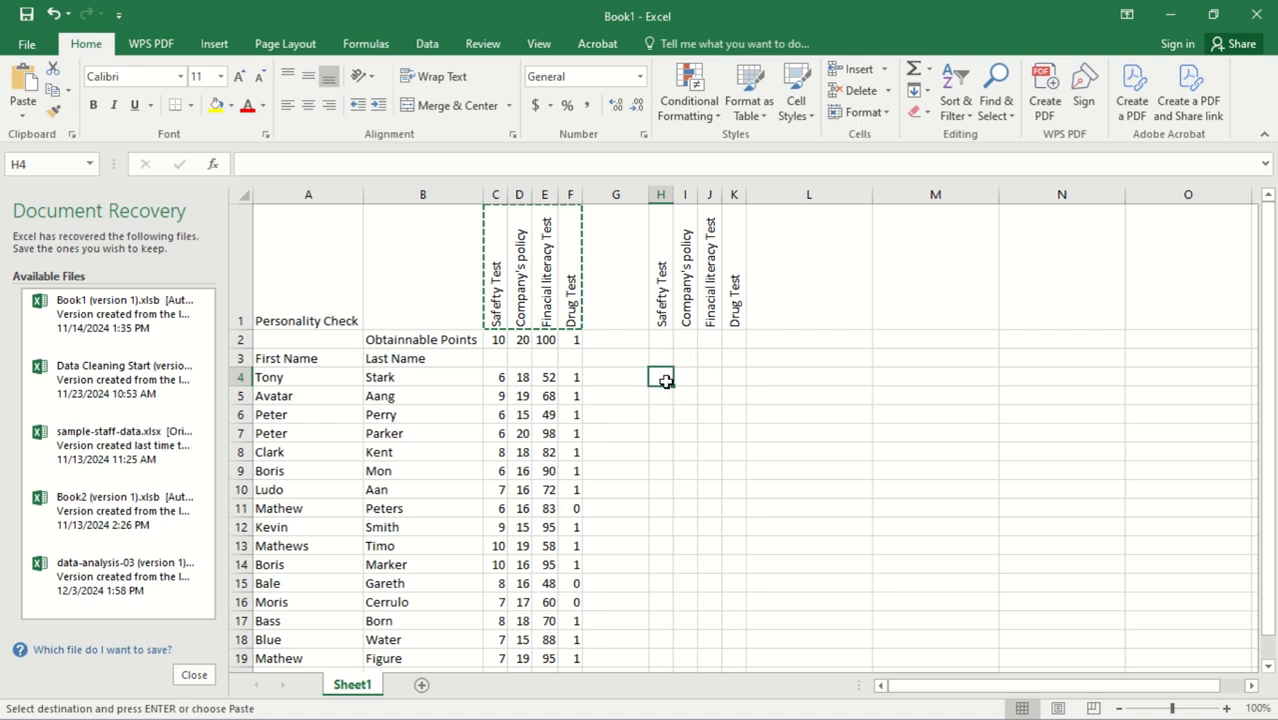
pyautogui.write('=')
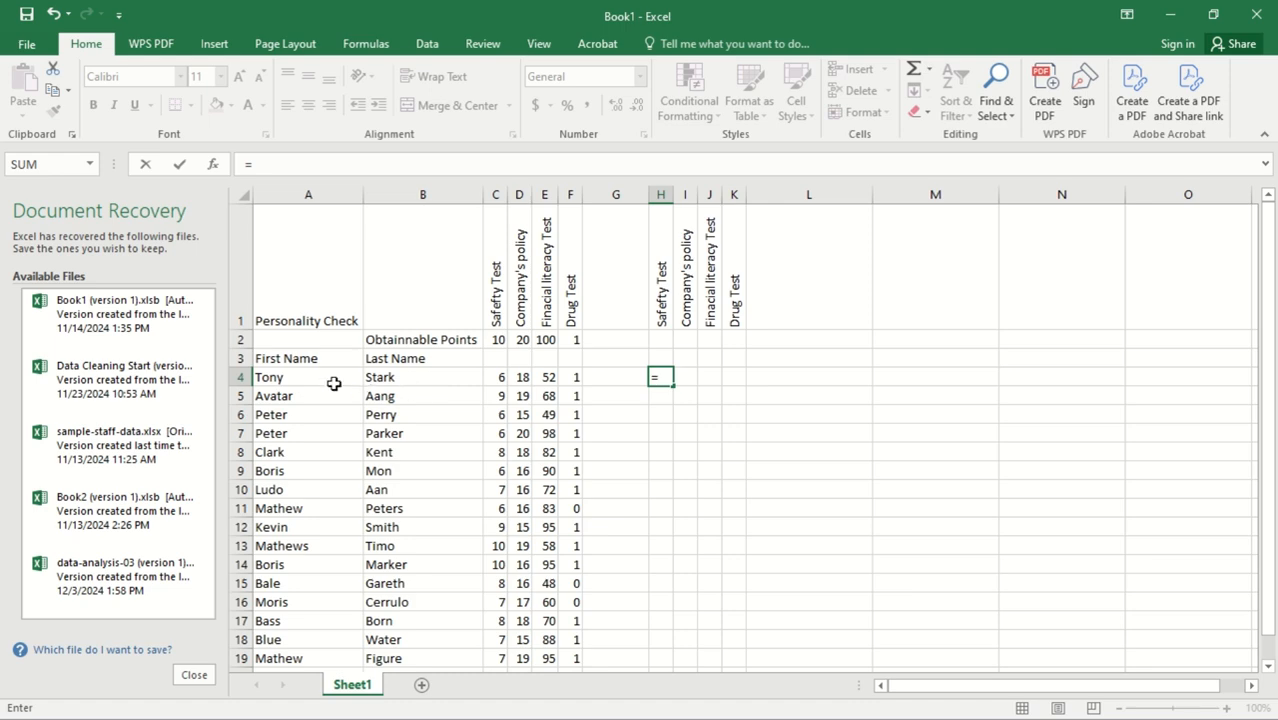
pyautogui.click(499, 377)
pyautogui.write('/')
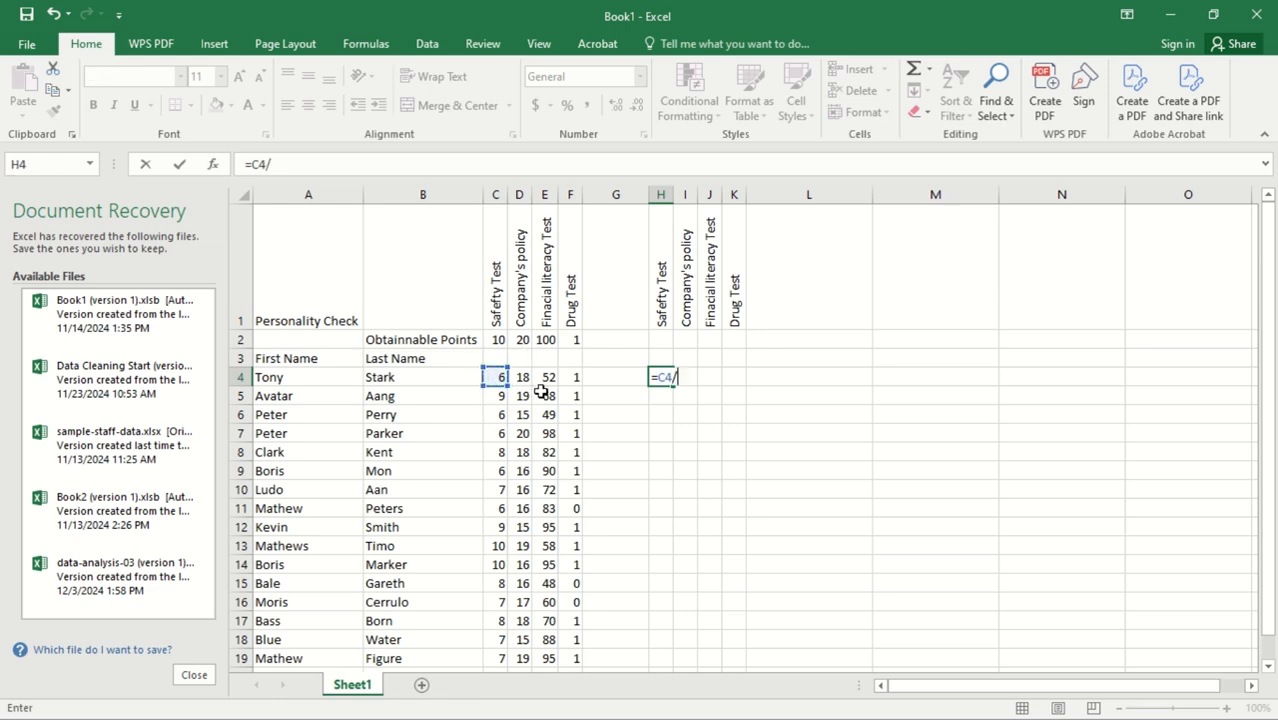
pyautogui.click(497, 339)
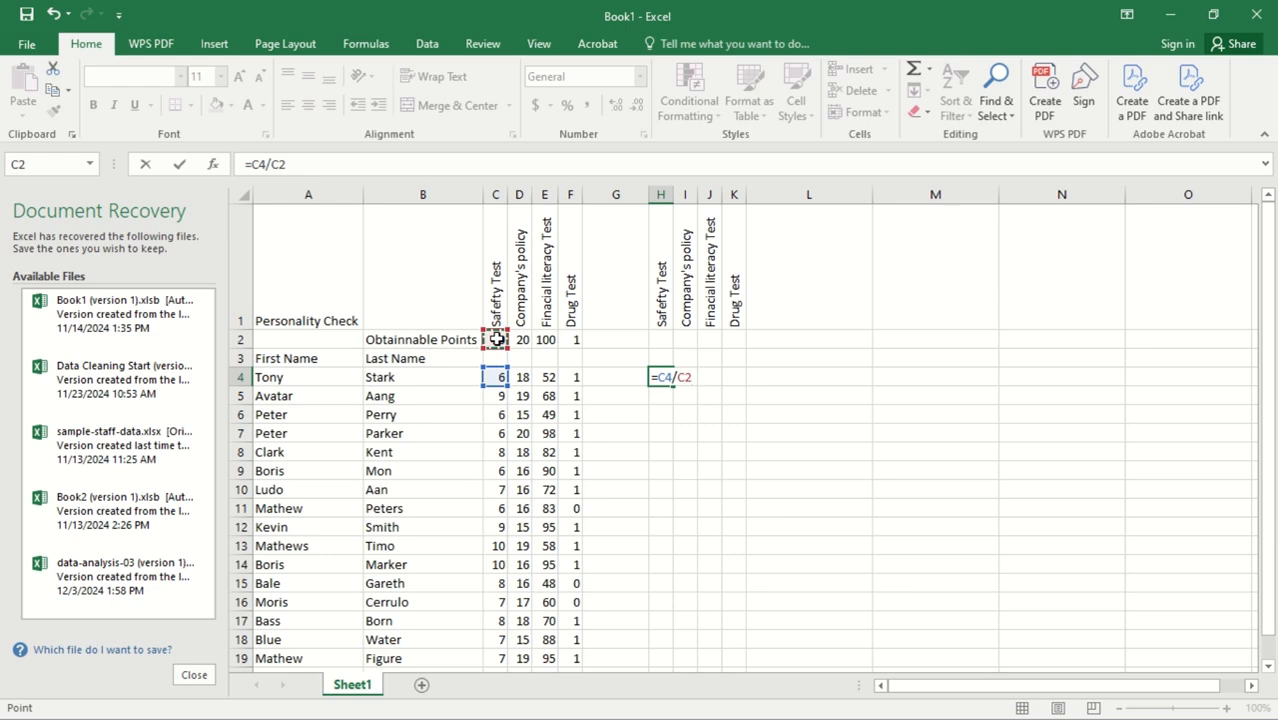
pyautogui.click(686, 377)
pyautogui.write('$')
pyautogui.press('Return')
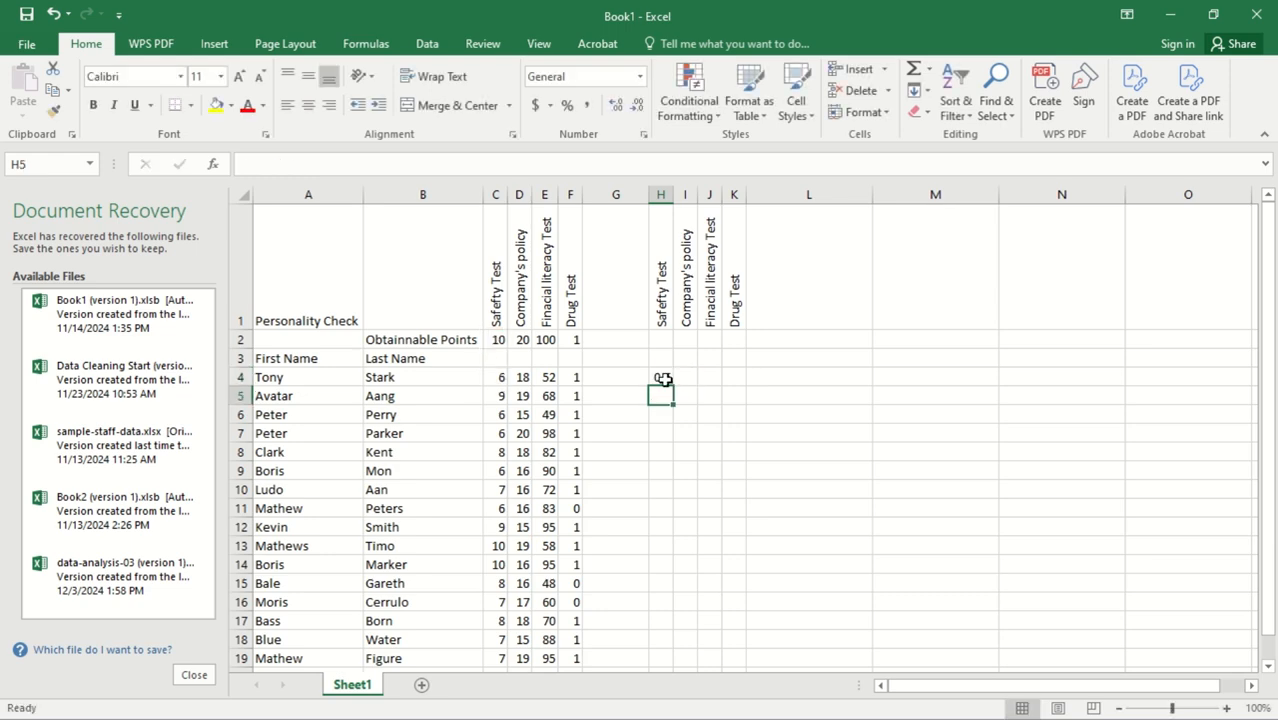
# - Check the formula in H4, and fill it across to column K and down to row 19
pyautogui.doubleClick(661, 379)
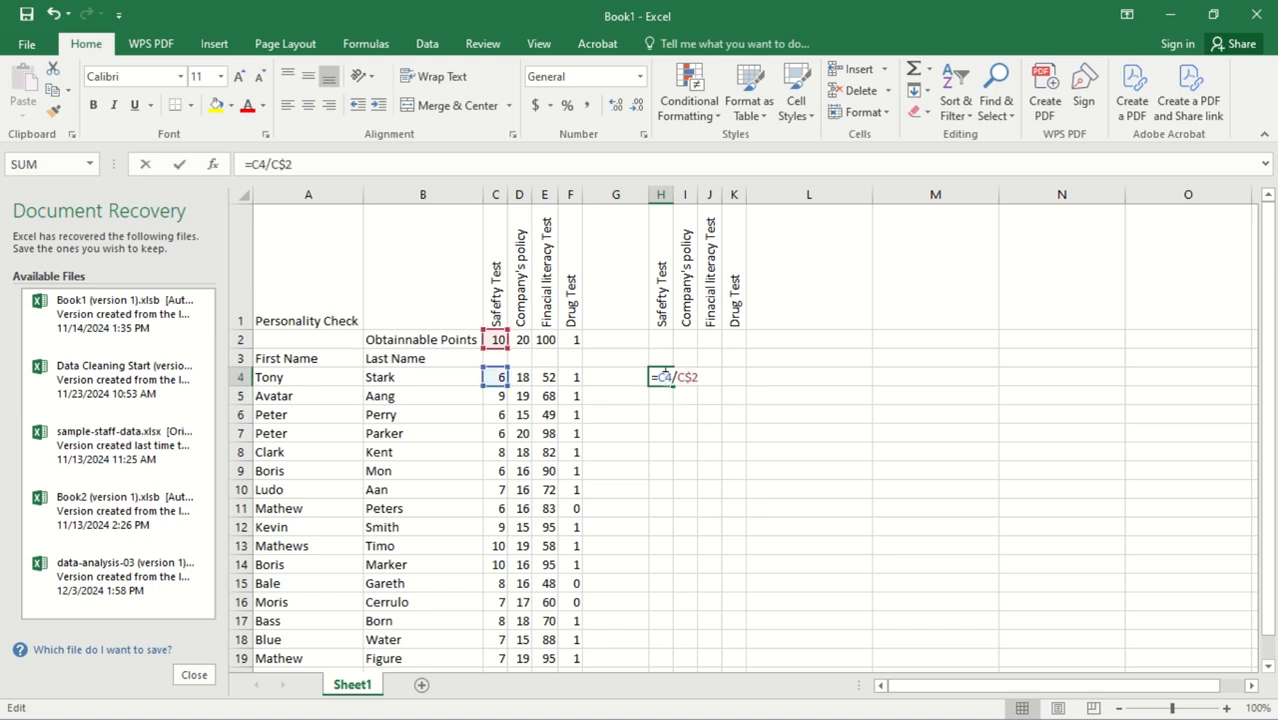
pyautogui.press('Return')
pyautogui.click(665, 377)
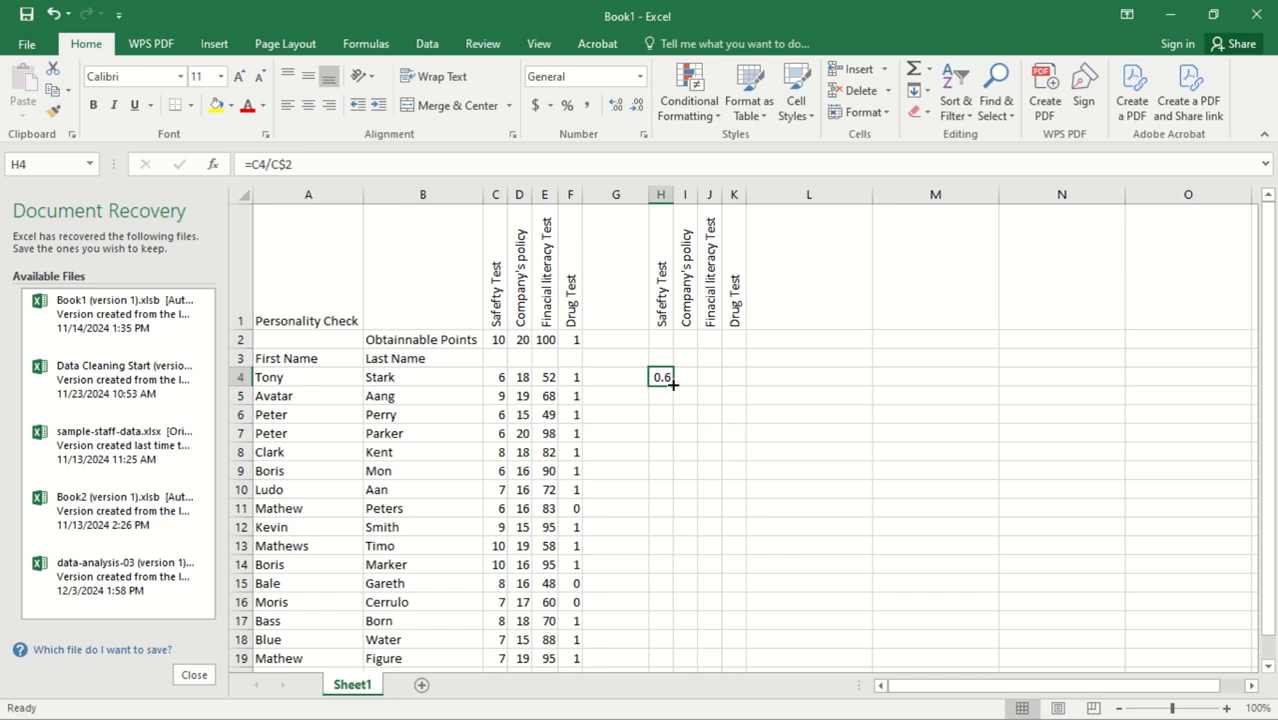
pyautogui.moveTo(673, 384); pyautogui.dragTo(748, 522)
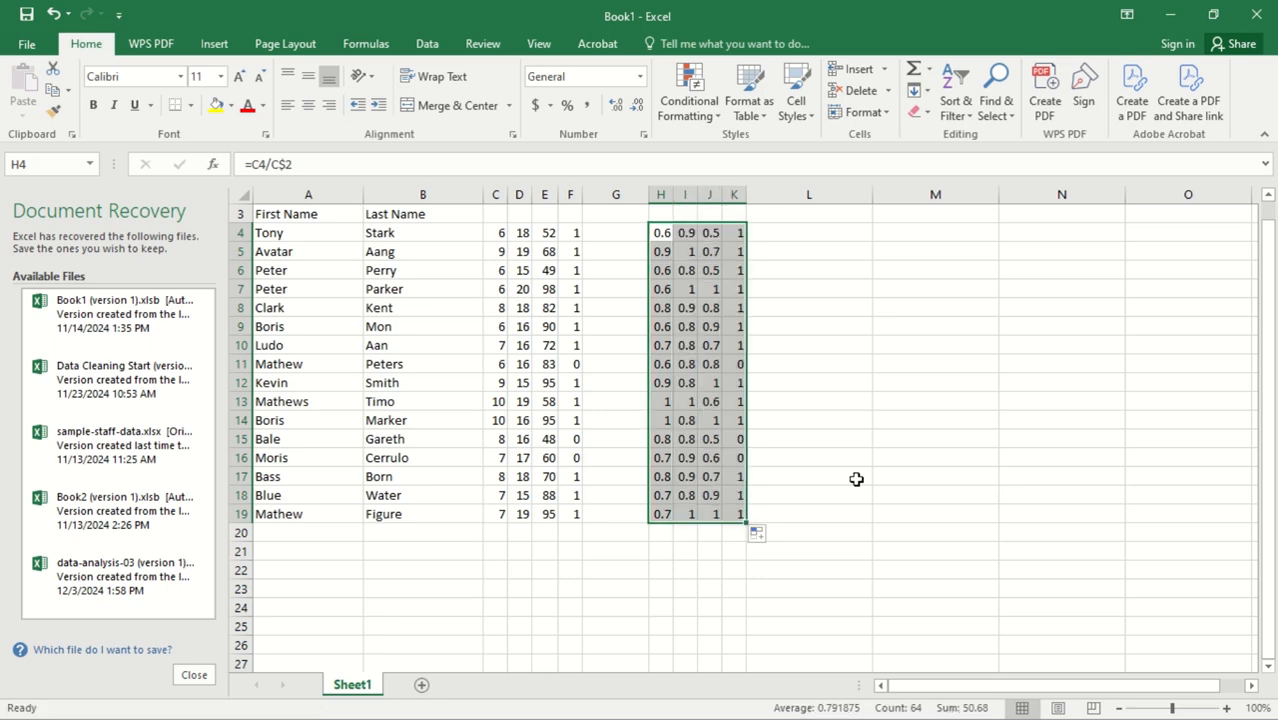
# - Format the score ratios in H4:K19 as percentages
pyautogui.moveTo(1268, 520); pyautogui.dragTo(1268, 510)
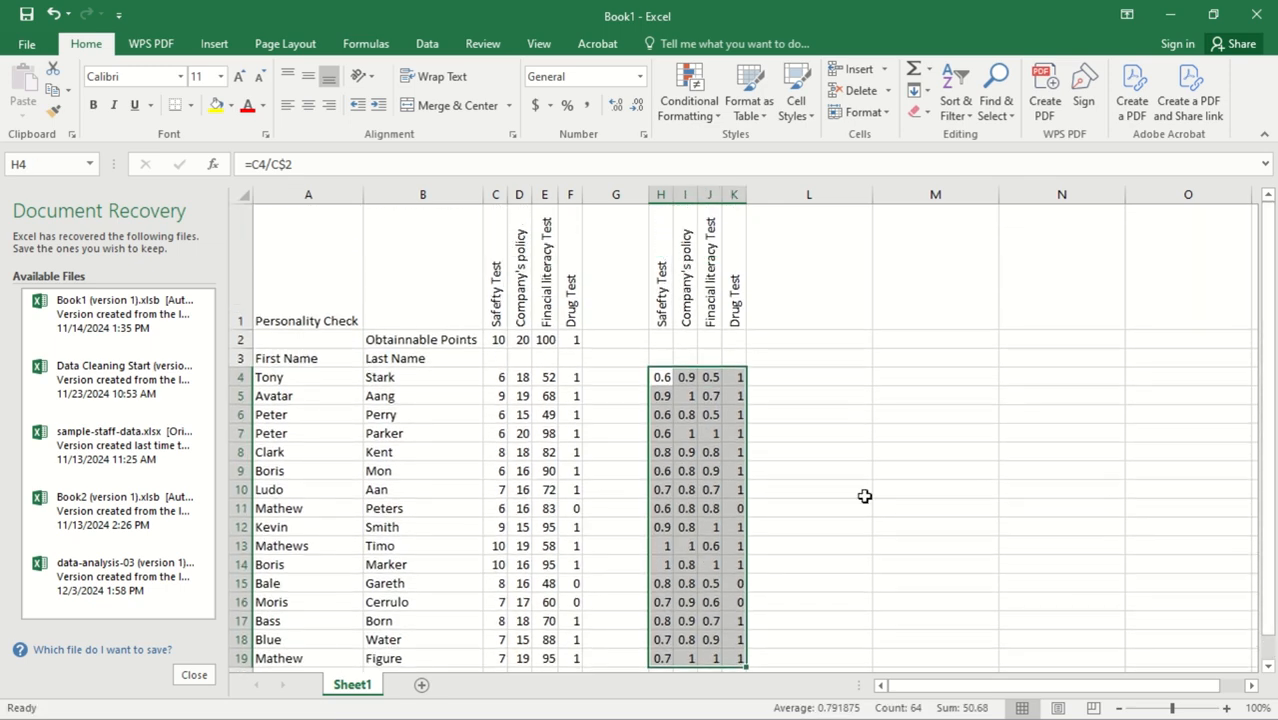
pyautogui.moveTo(1270, 463); pyautogui.dragTo(1272, 473)
pyautogui.click(567, 106)
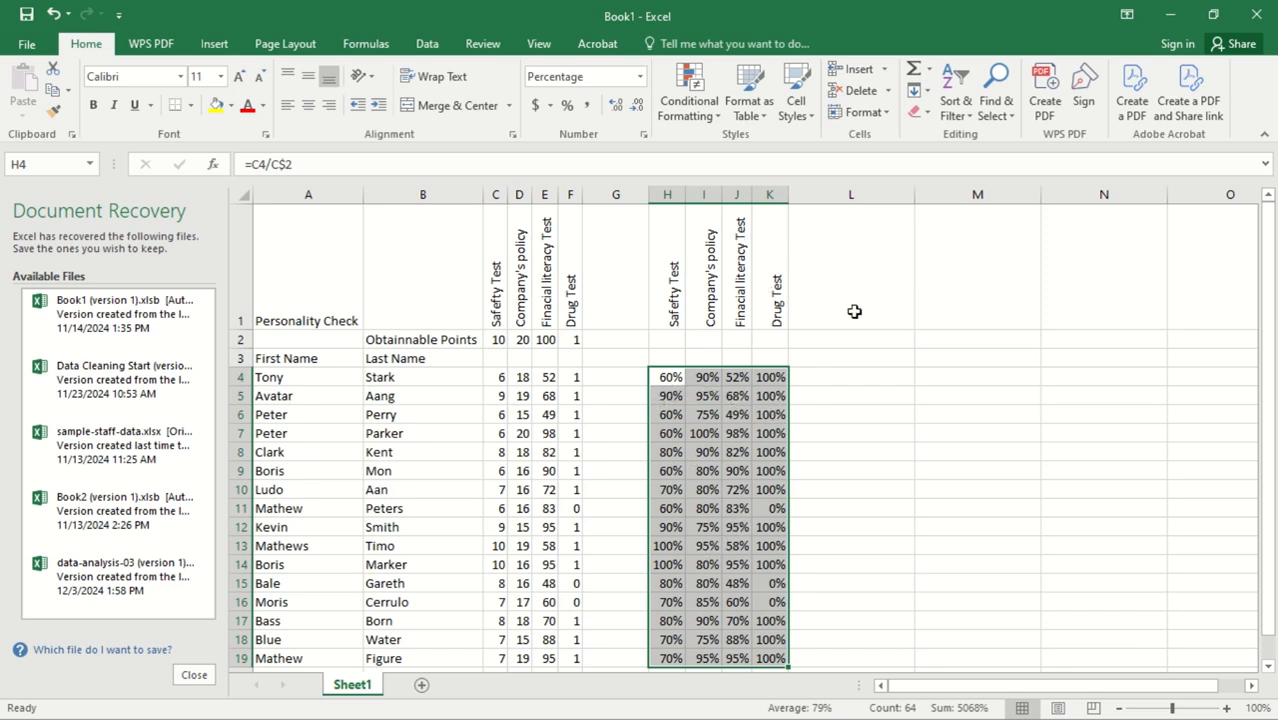
# - Replace the percentage formulas in H4:K19 with their values by copying and pasting them in place as values
pyautogui.moveTo(1264, 400)
pyautogui.mouseDown()
pyautogui.moveTo(1272, 436)
pyautogui.moveTo(1270, 417)
pyautogui.mouseUp()
pyautogui.hotkey('ctrl', 'c')
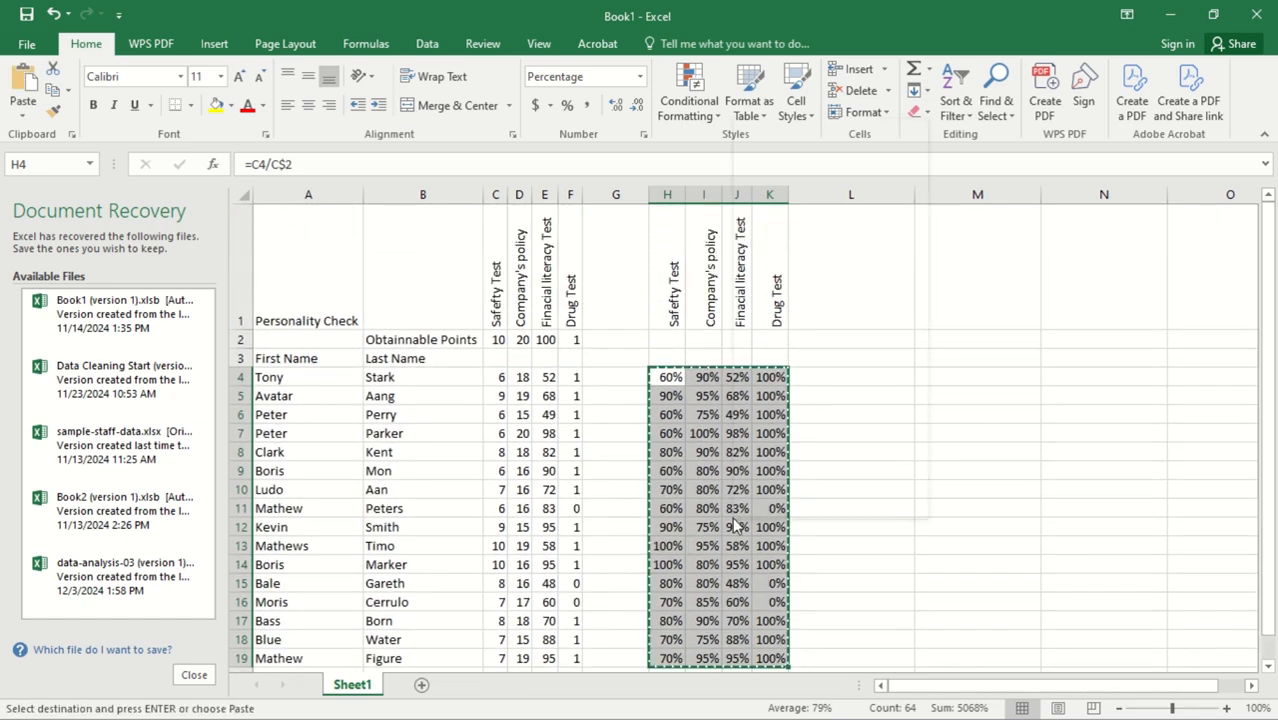
pyautogui.rightClick(740, 520)
pyautogui.click(799, 201)
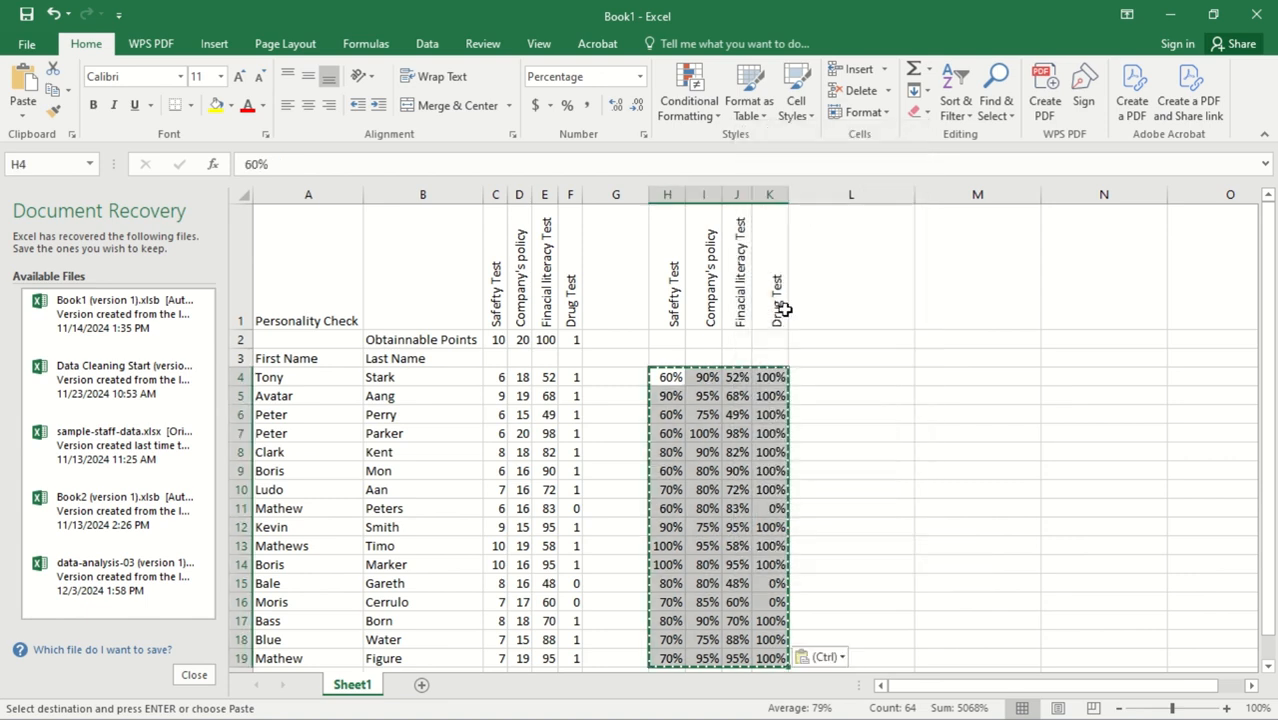
pyautogui.moveTo(1272, 576)
pyautogui.mouseDown()
pyautogui.moveTo(1272, 614)
pyautogui.moveTo(1270, 594)
pyautogui.mouseUp()
# - Try a four-circle traffic light icon set on the safety test scores in C4:C19, and undo it
pyautogui.click(501, 376)
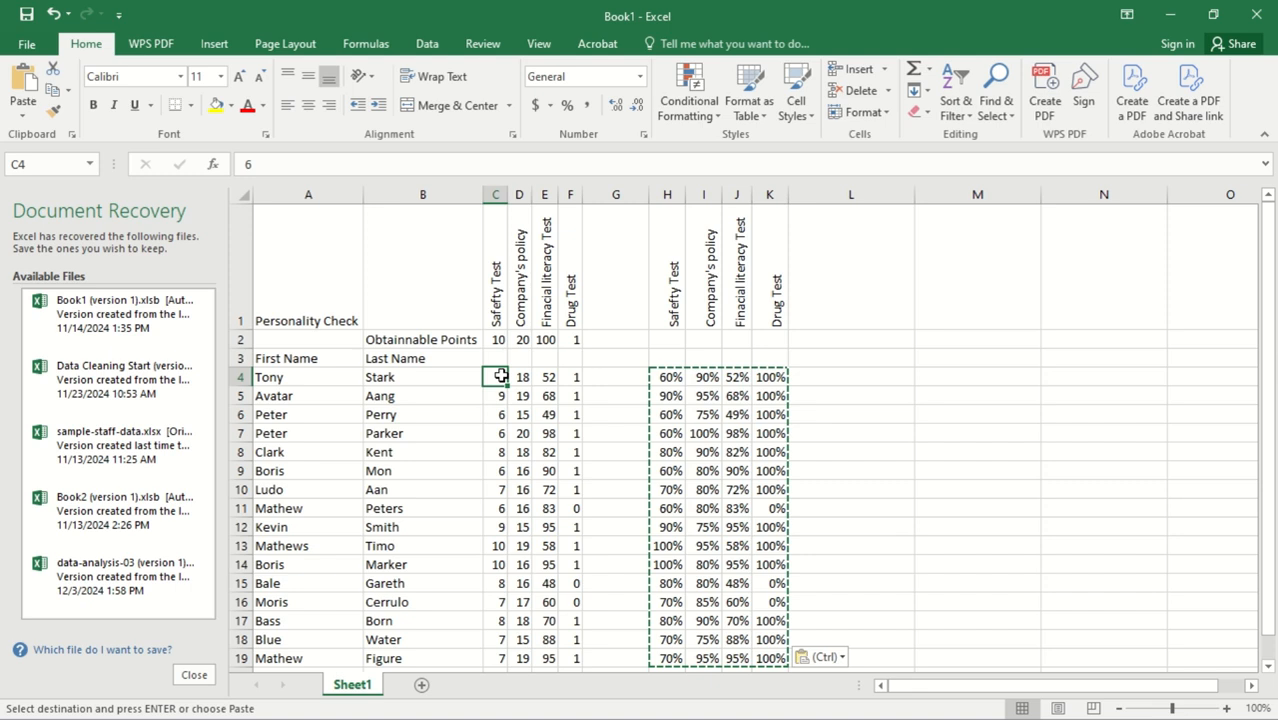
pyautogui.hotkey('ctrl', 'shift', 'Down')
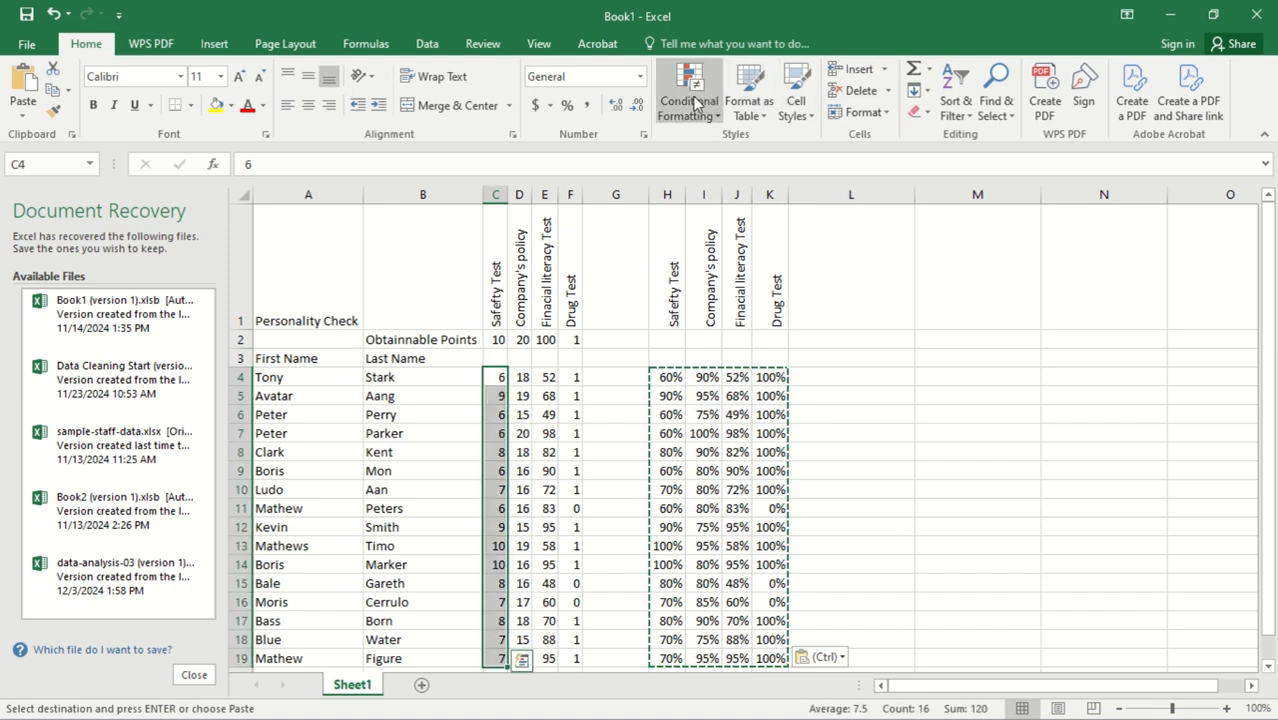
pyautogui.click(696, 102)
pyautogui.moveTo(703, 272)
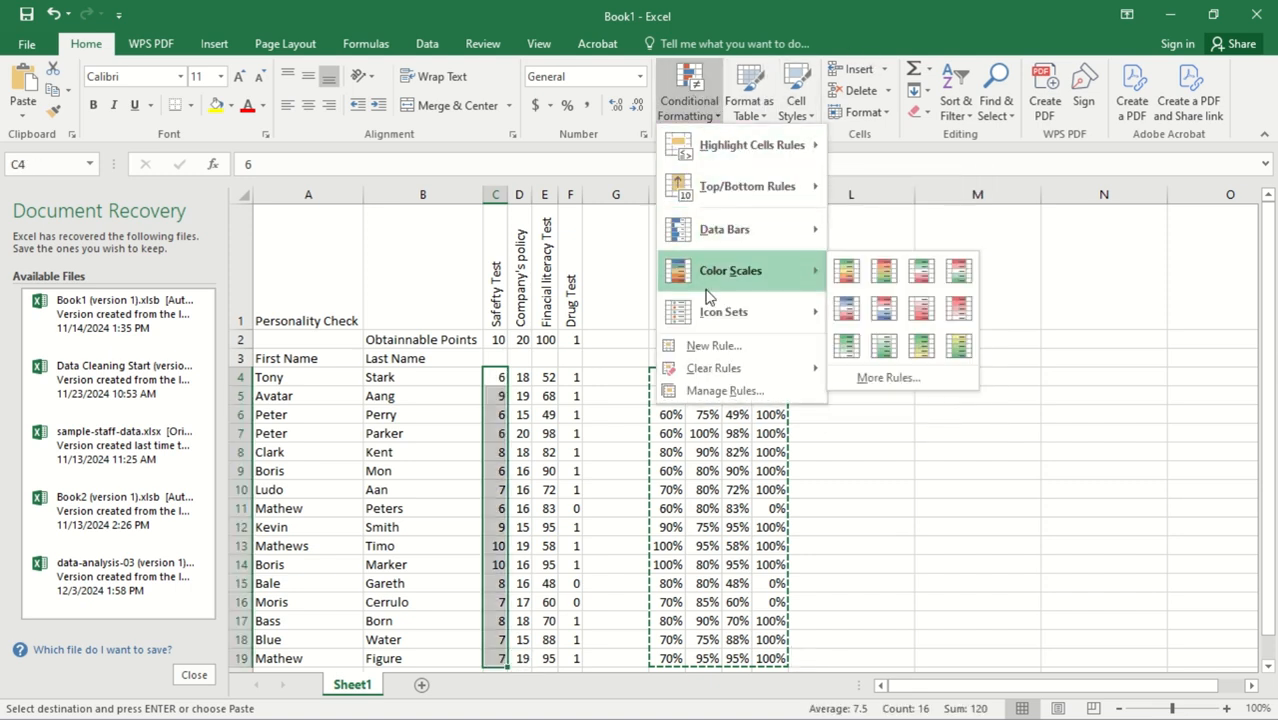
pyautogui.moveTo(712, 314)
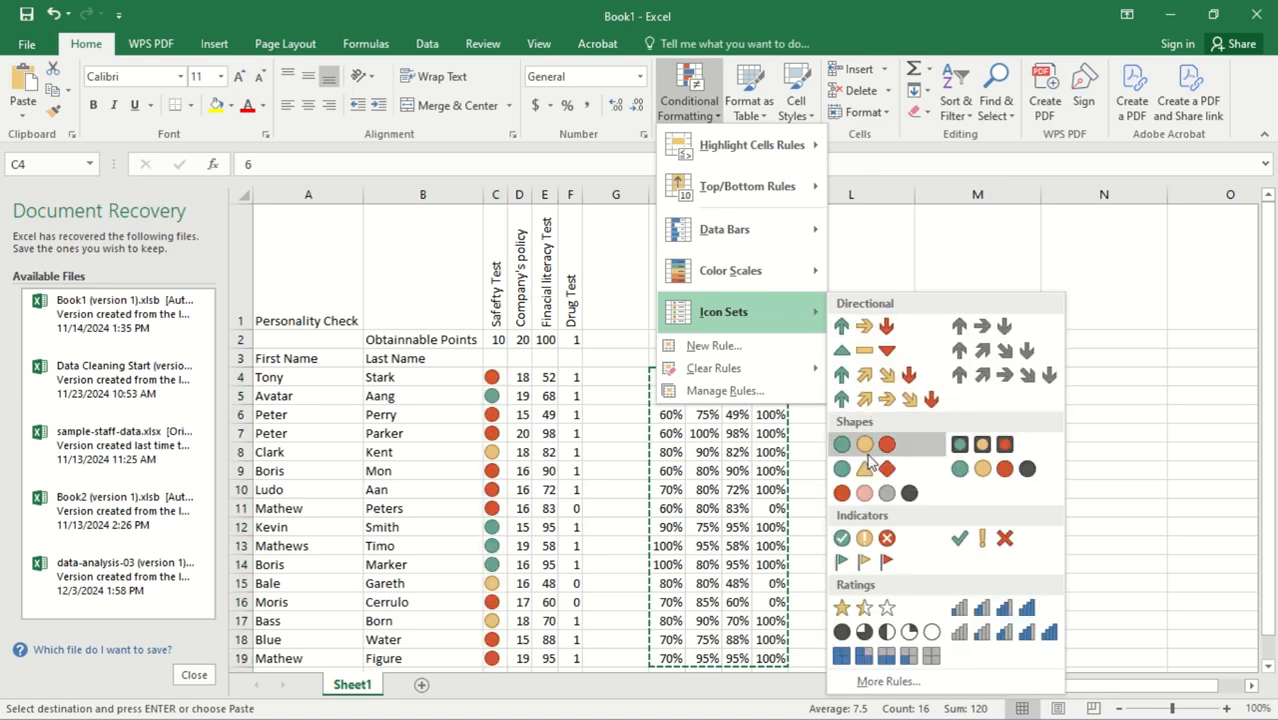
pyautogui.click(983, 485)
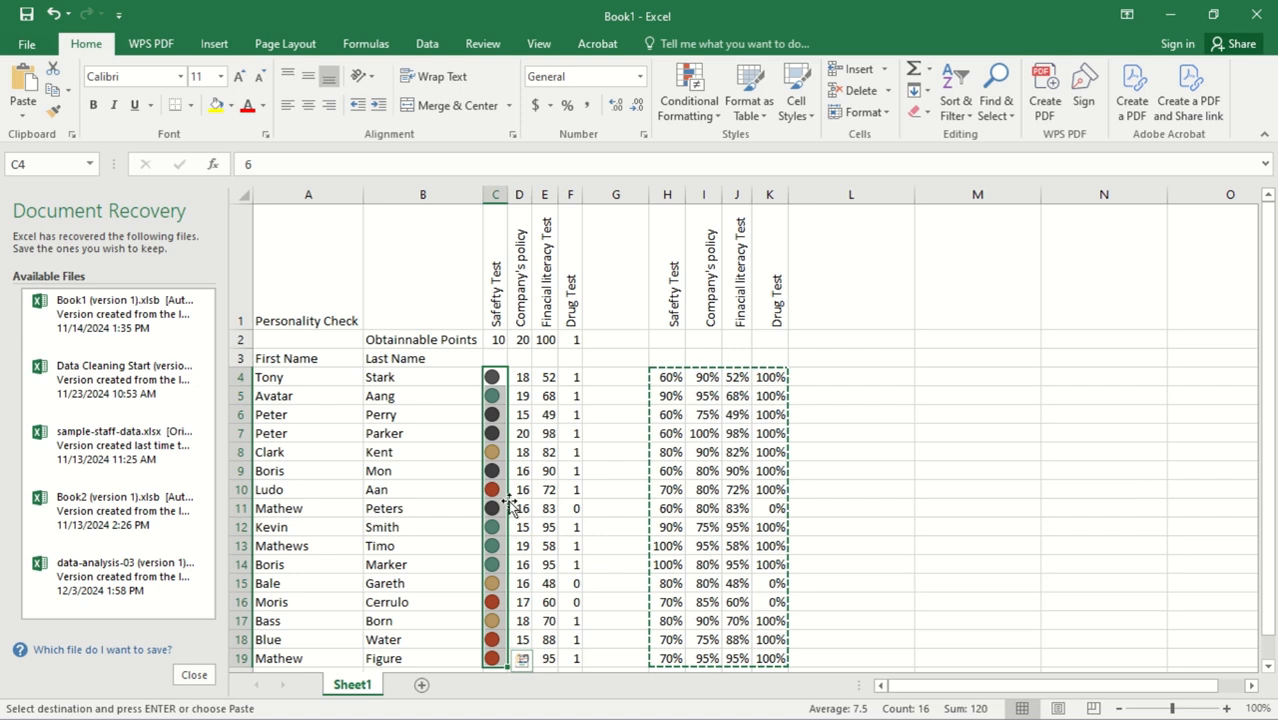
pyautogui.hotkey('ctrl', 'z')
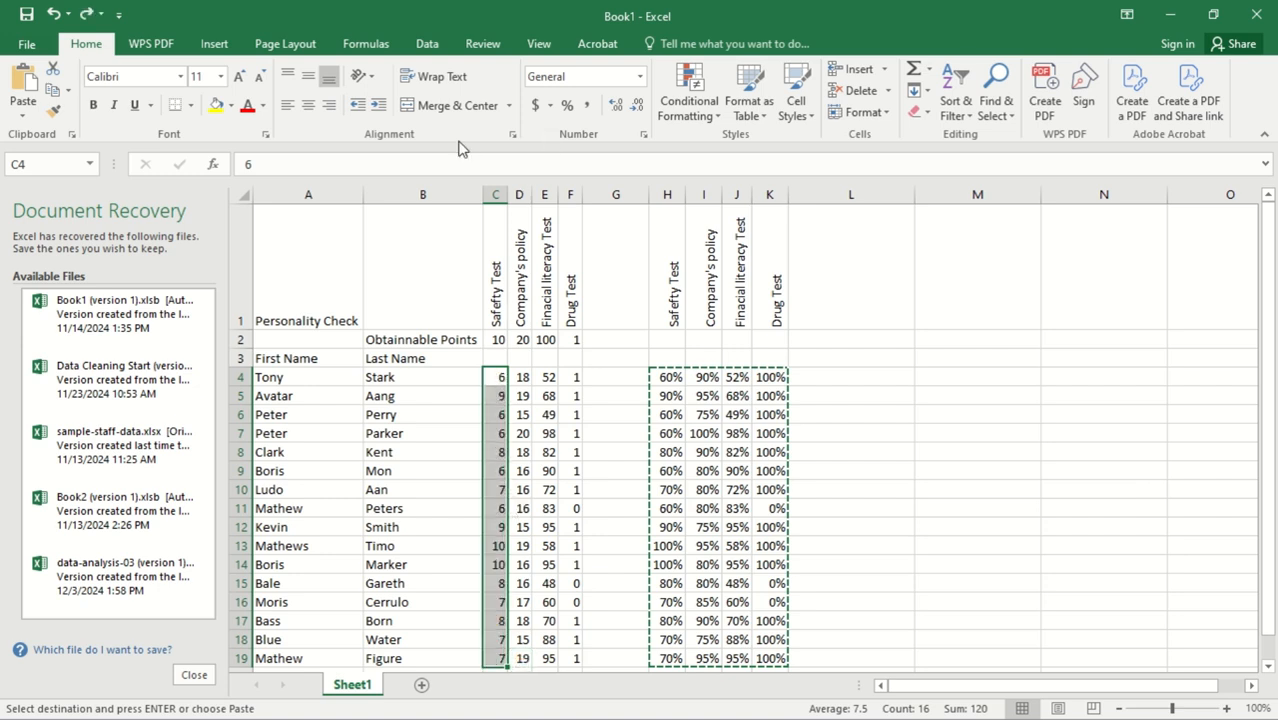
# - Apply the four-circle traffic light icon set to the safety test scores in C4:C19, and widen column C to show the numbers
pyautogui.click(500, 377)
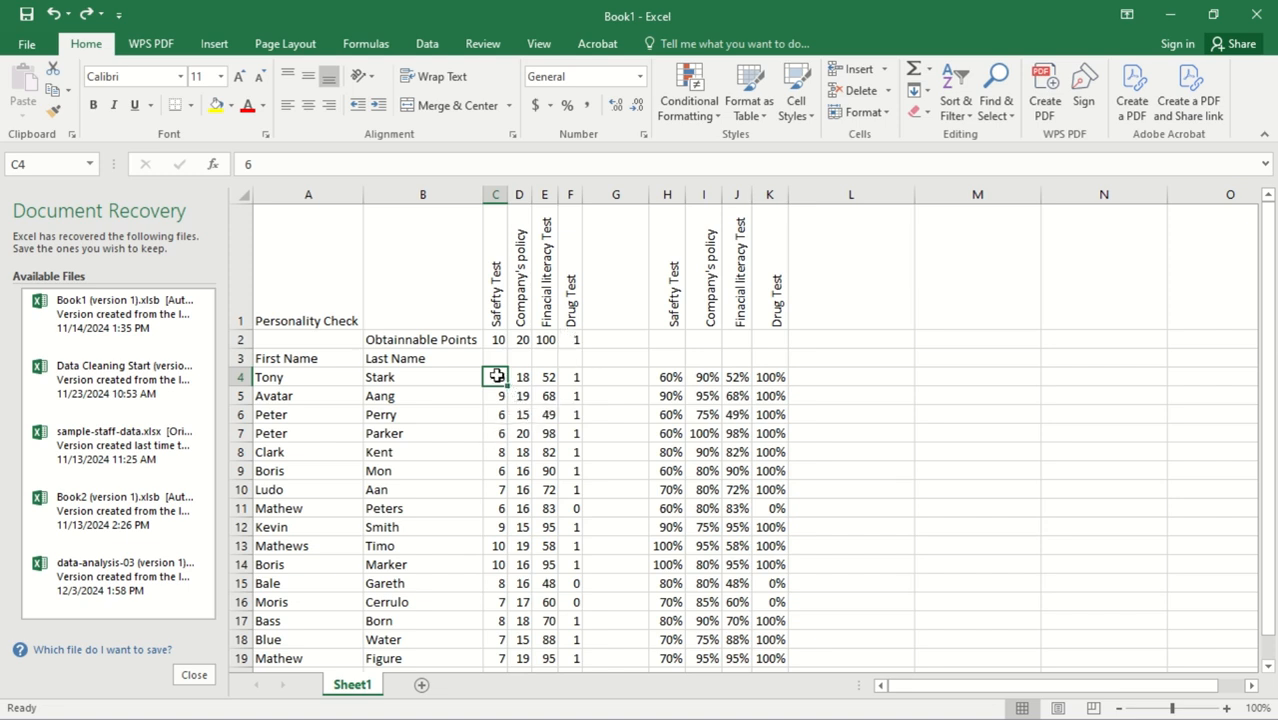
pyautogui.hotkey('ctrl', 'shift', 'Down')
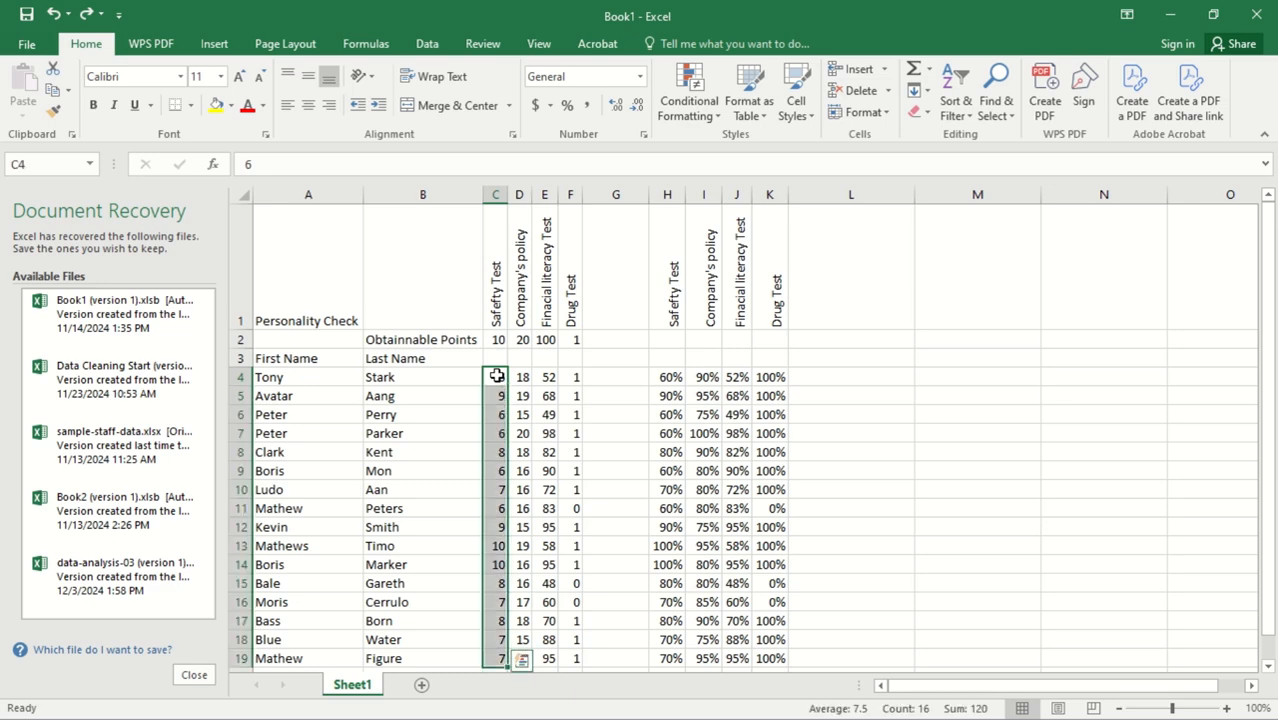
pyautogui.click(688, 122)
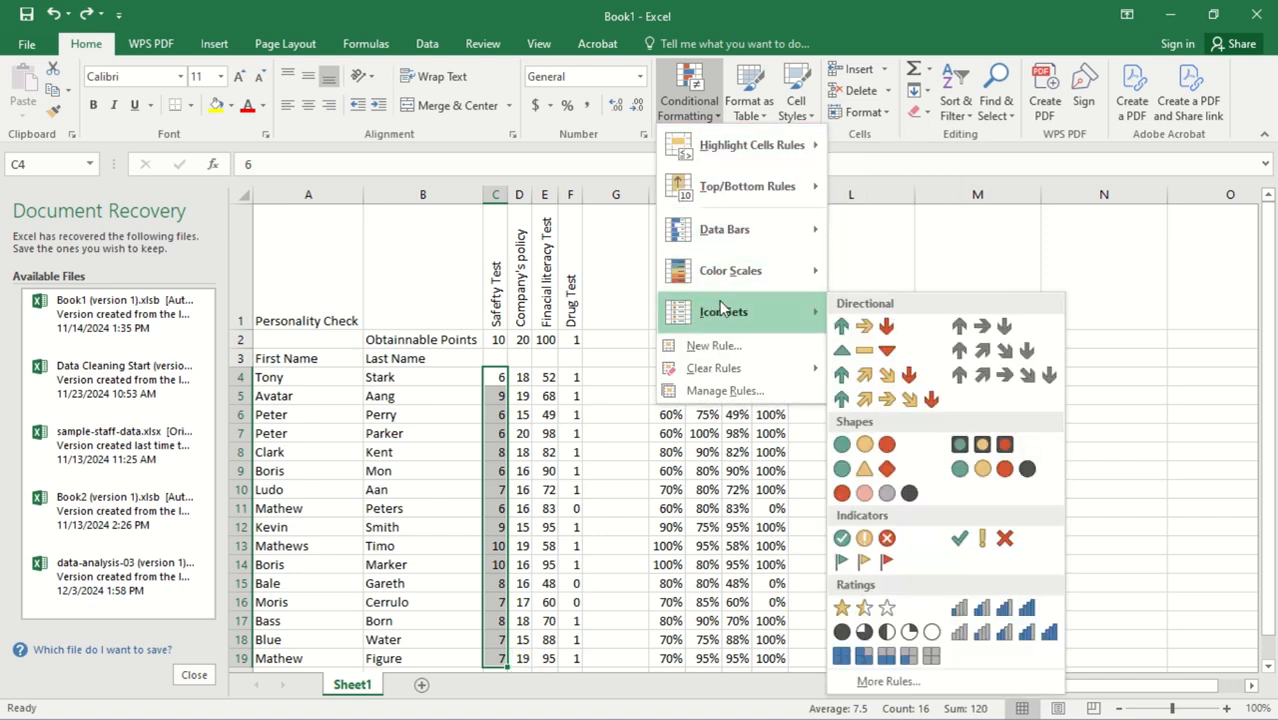
pyautogui.click(993, 475)
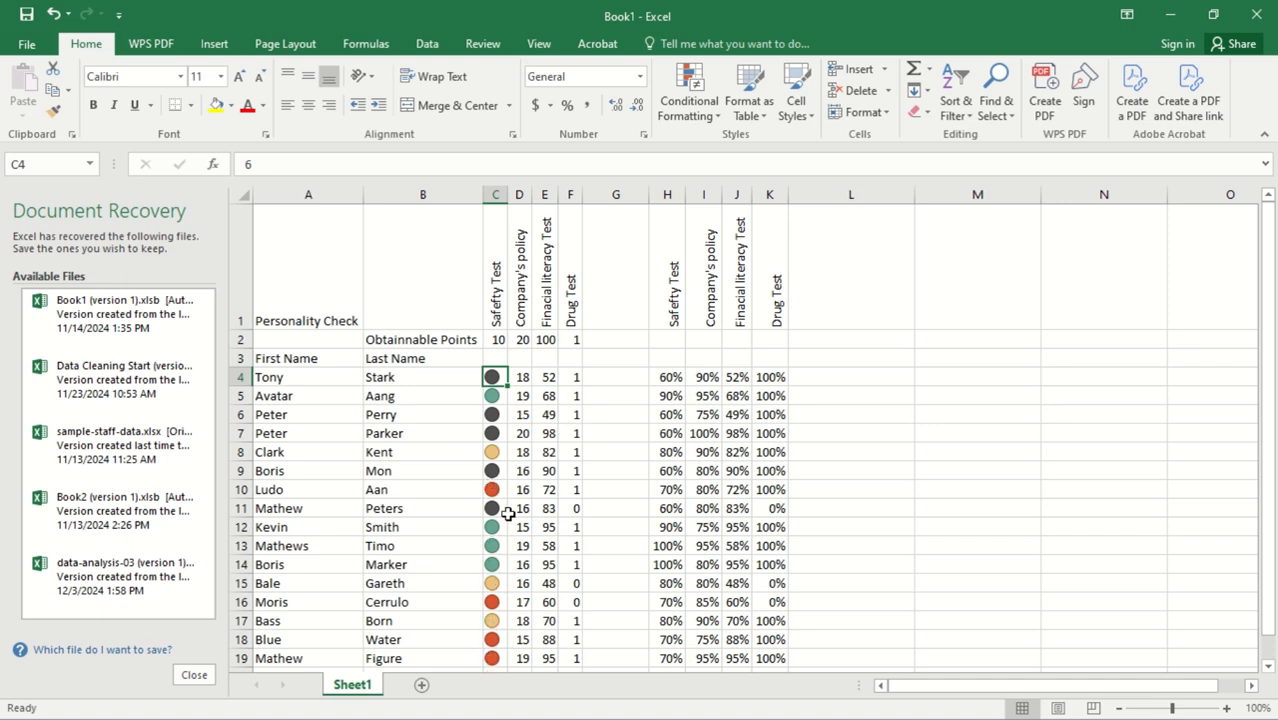
pyautogui.moveTo(508, 193); pyautogui.dragTo(523, 193)
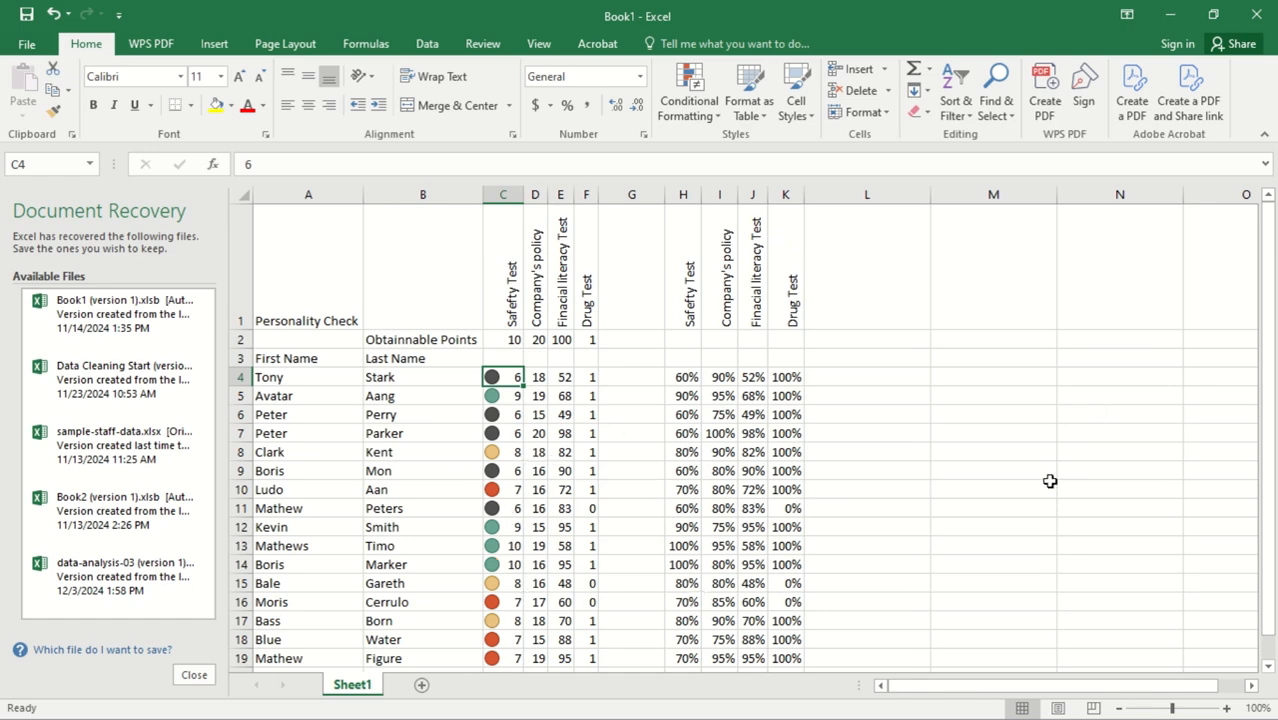
pyautogui.moveTo(1273, 453); pyautogui.dragTo(1275, 480)
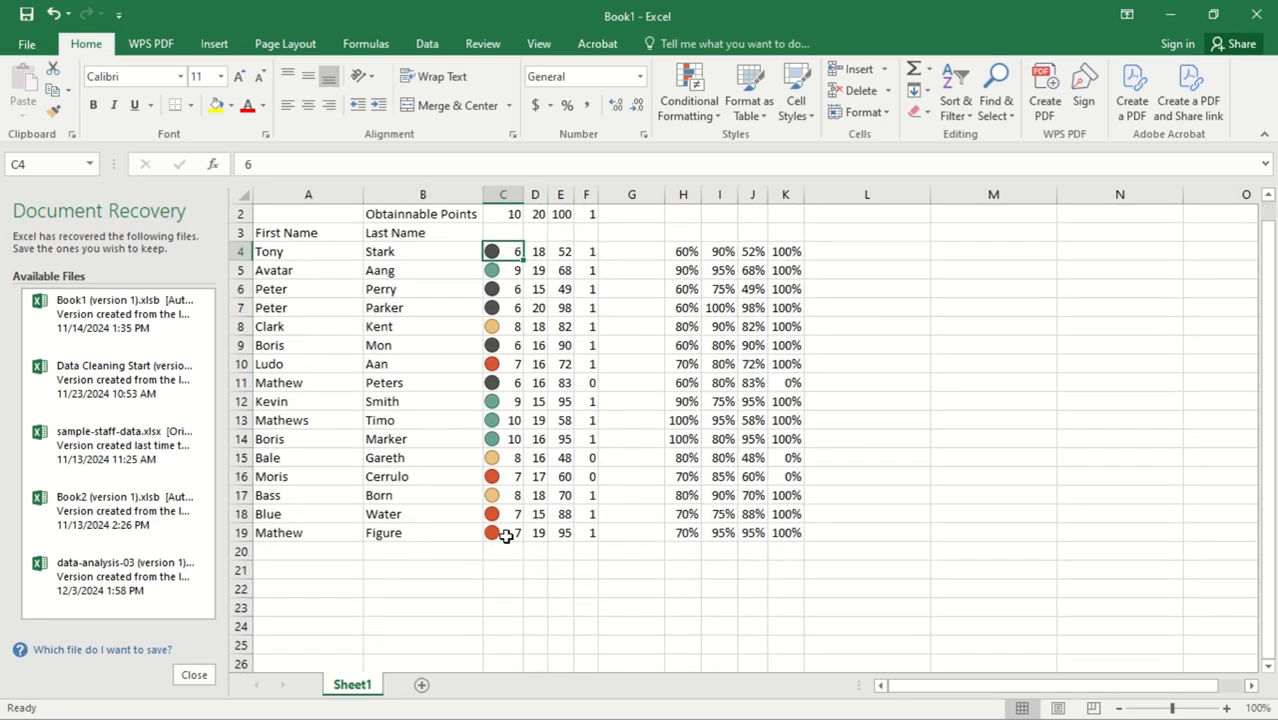
pyautogui.click(507, 535)
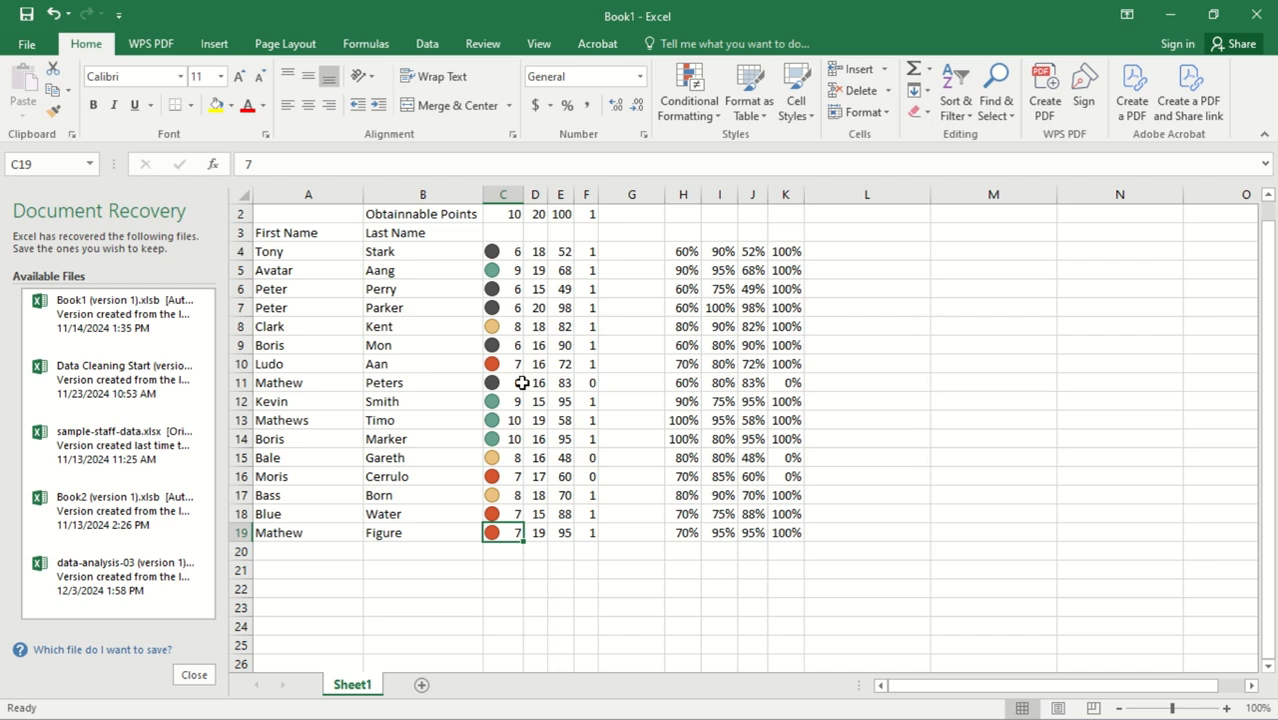
pyautogui.doubleClick(513, 254)
pyautogui.click(538, 305)
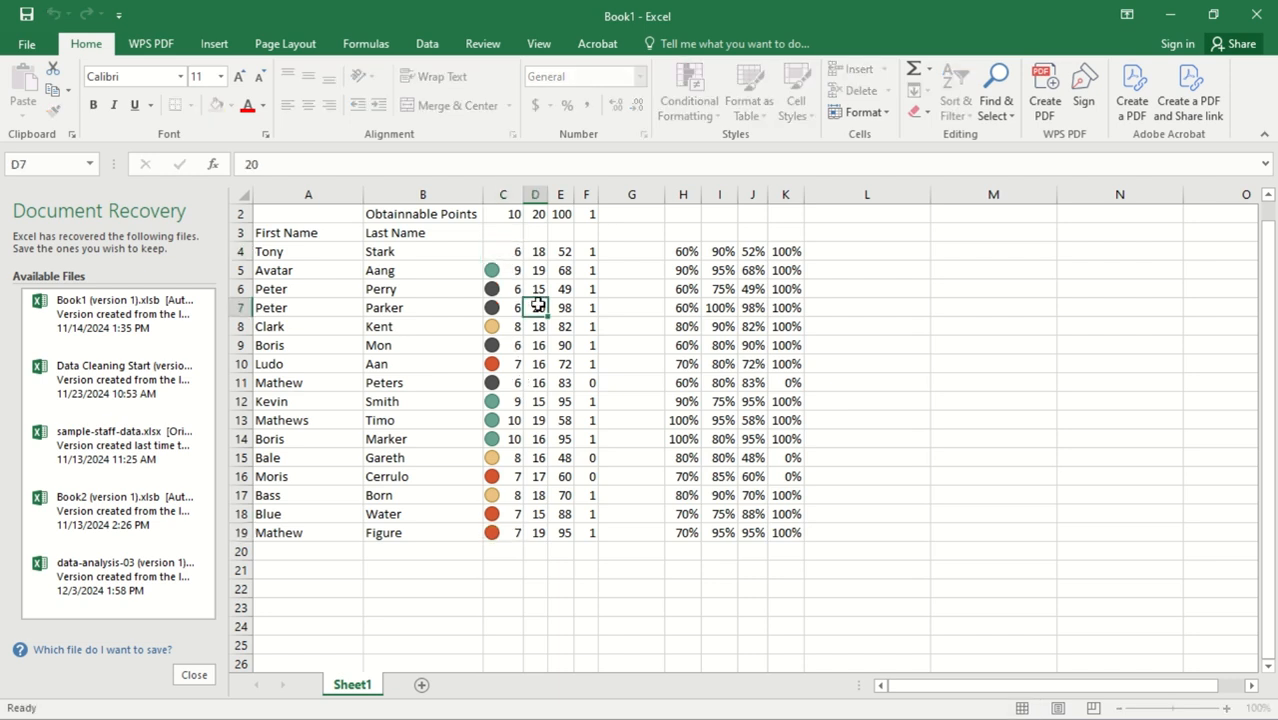
# - Switch the icon set on the safety test scores in C4:C19 to three traffic light circles in green, yellow and red
pyautogui.click(505, 252)
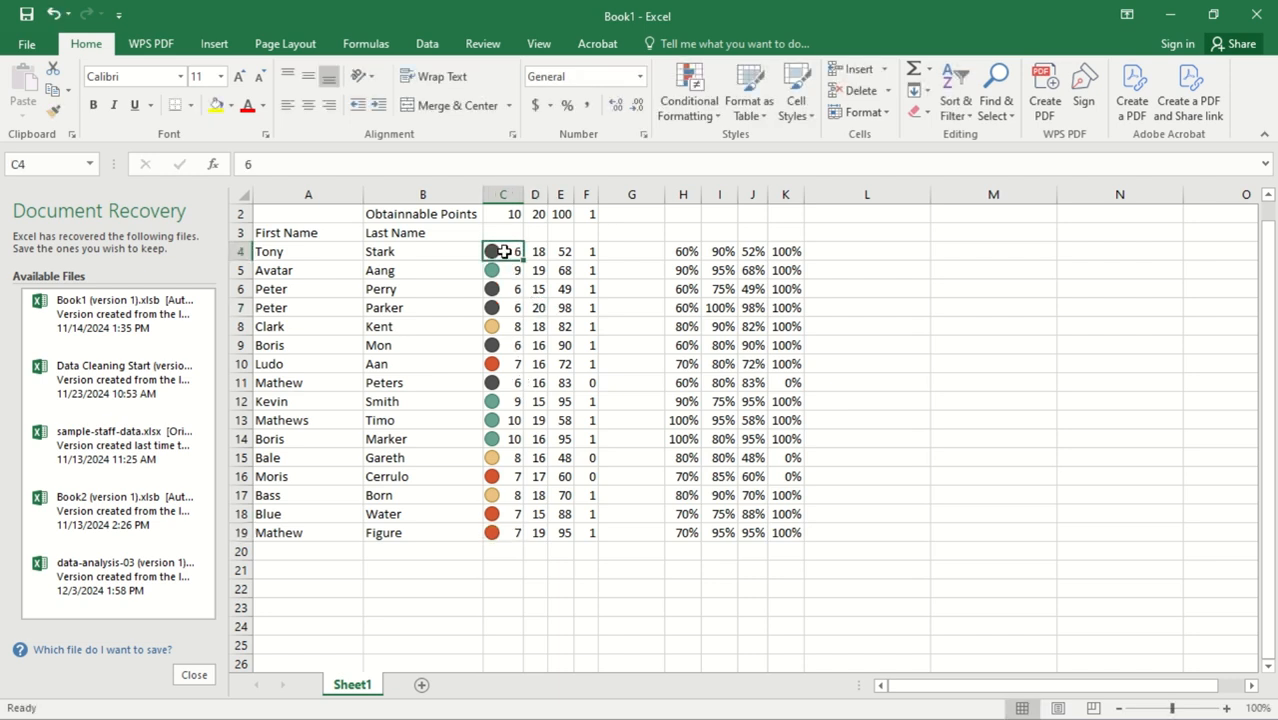
pyautogui.moveTo(505, 252); pyautogui.dragTo(507, 533)
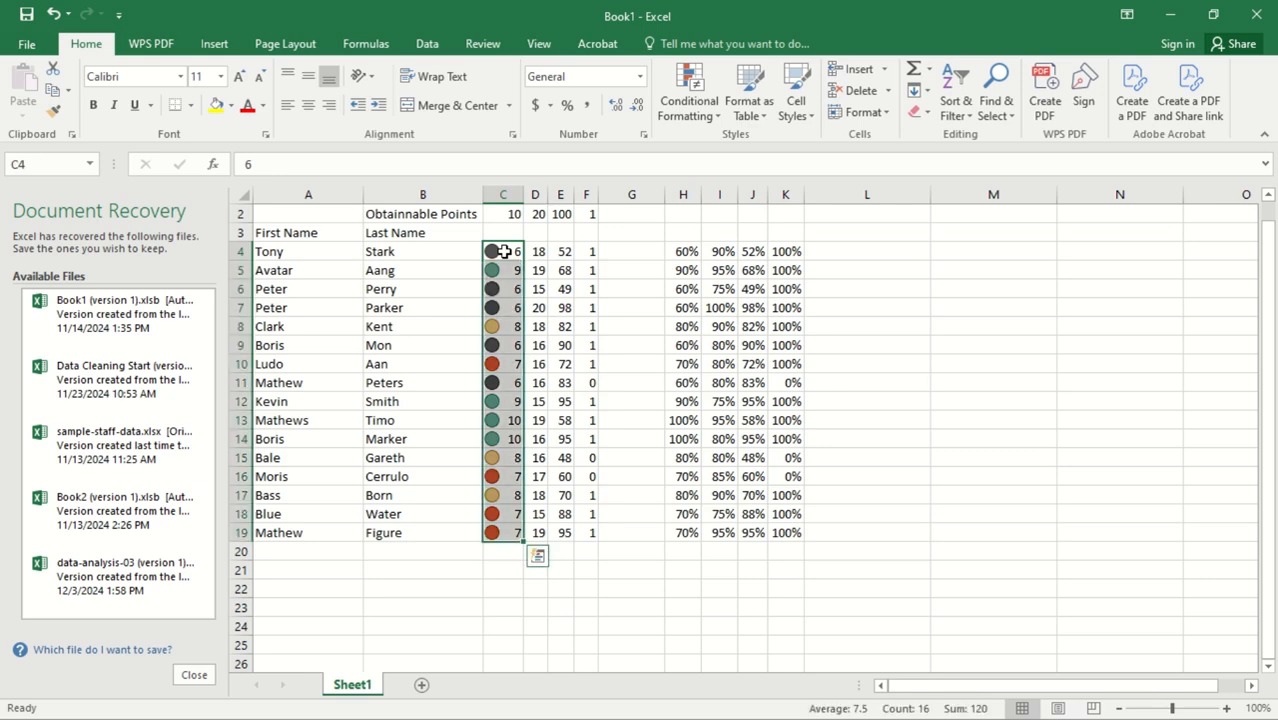
pyautogui.click(700, 98)
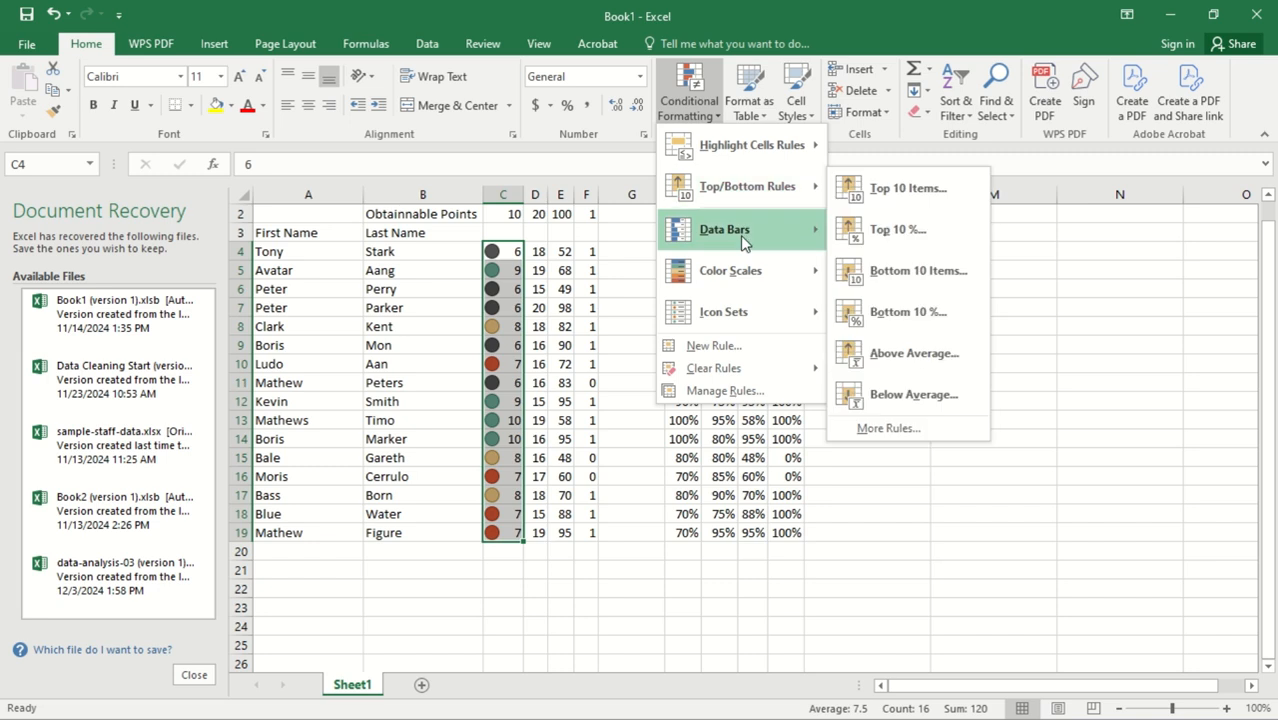
pyautogui.moveTo(759, 271)
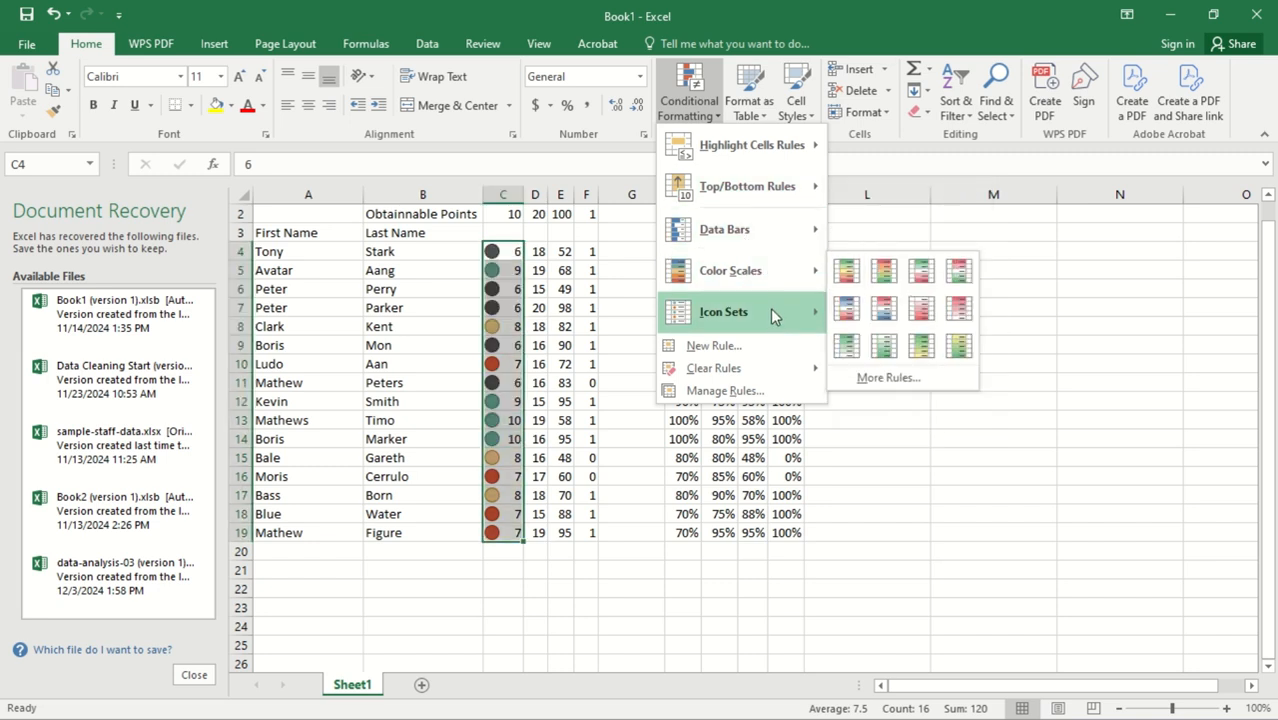
pyautogui.moveTo(771, 316)
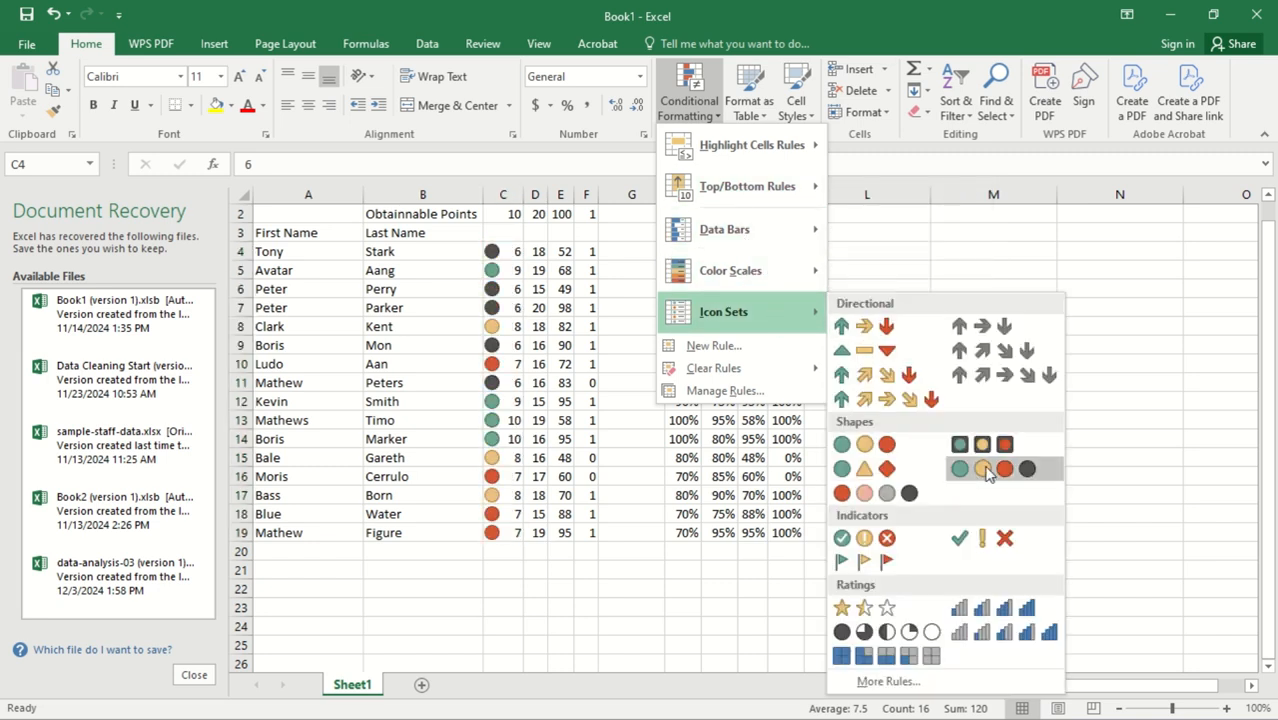
pyautogui.click(843, 445)
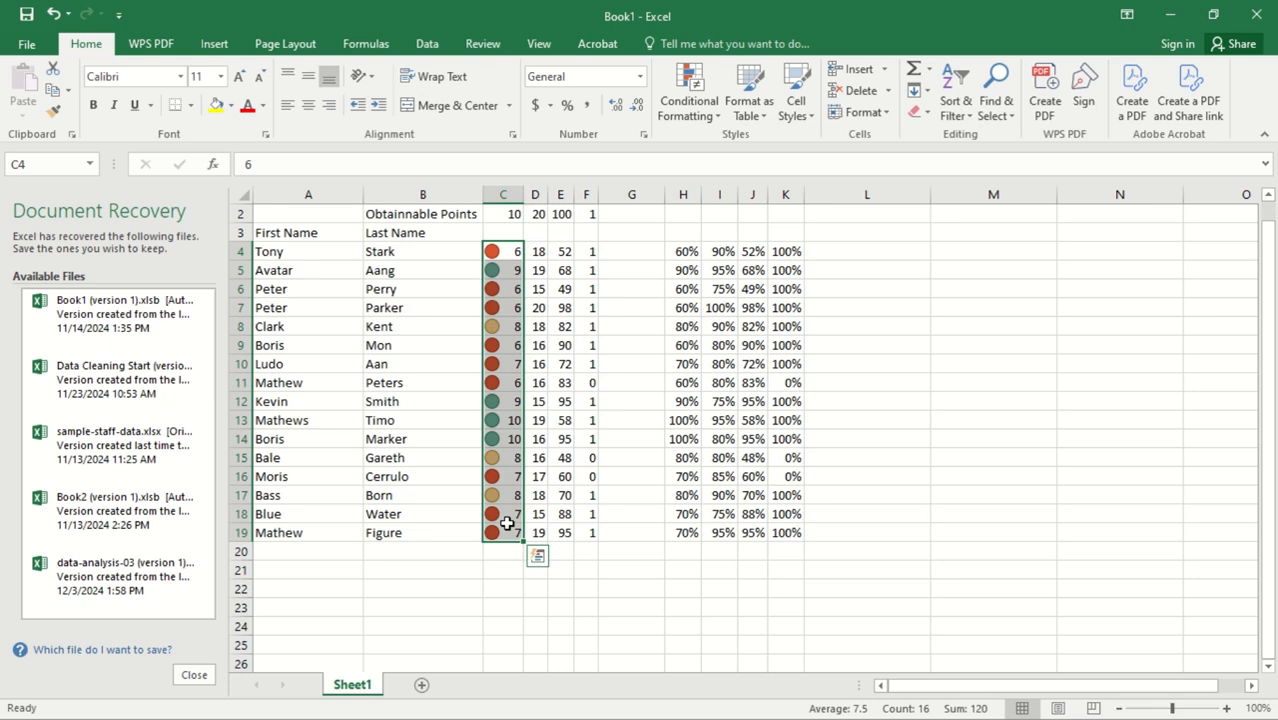
pyautogui.doubleClick(507, 524)
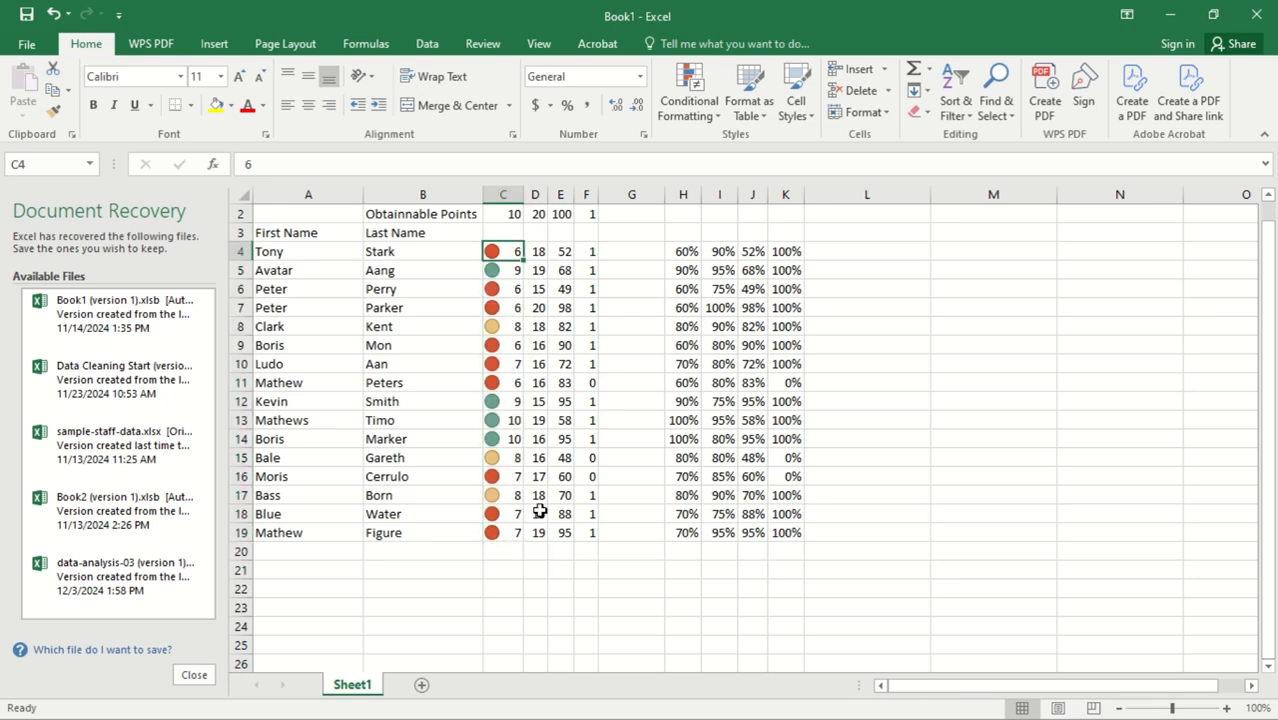
# - Set the safety test scores in C4 and C8 to 9
pyautogui.scroll(1, 1190, 545)
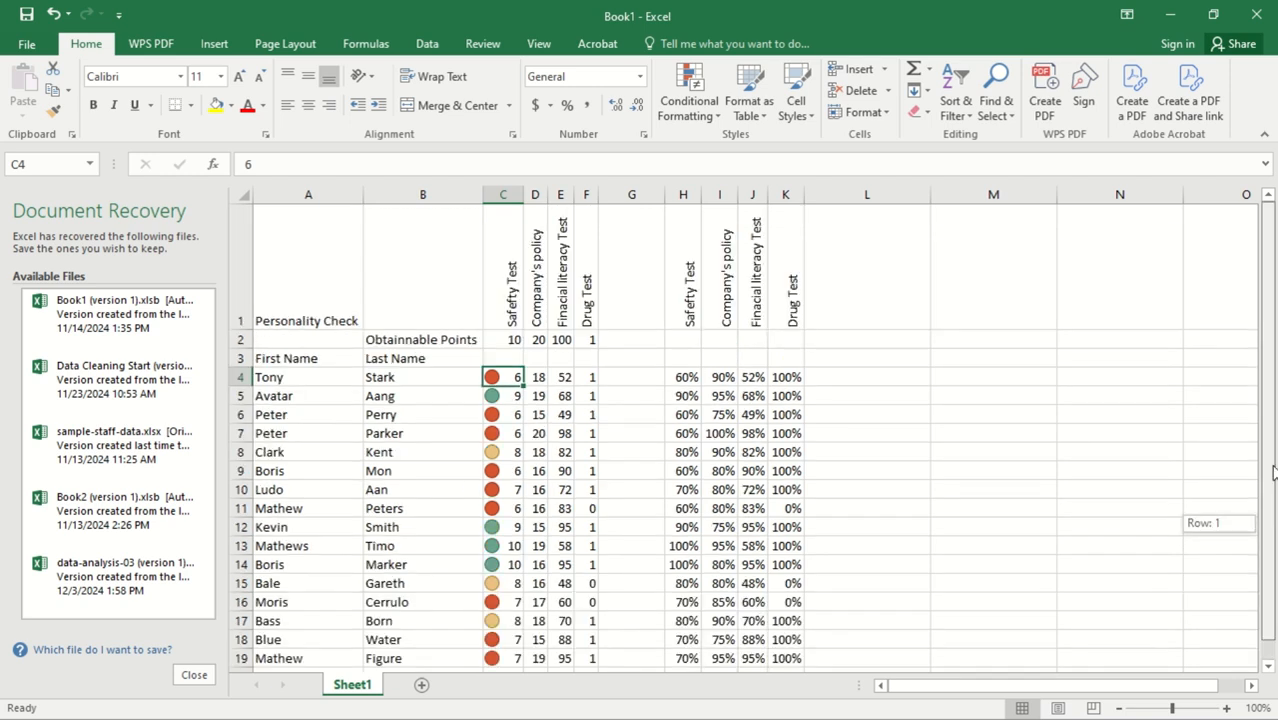
pyautogui.doubleClick(510, 377)
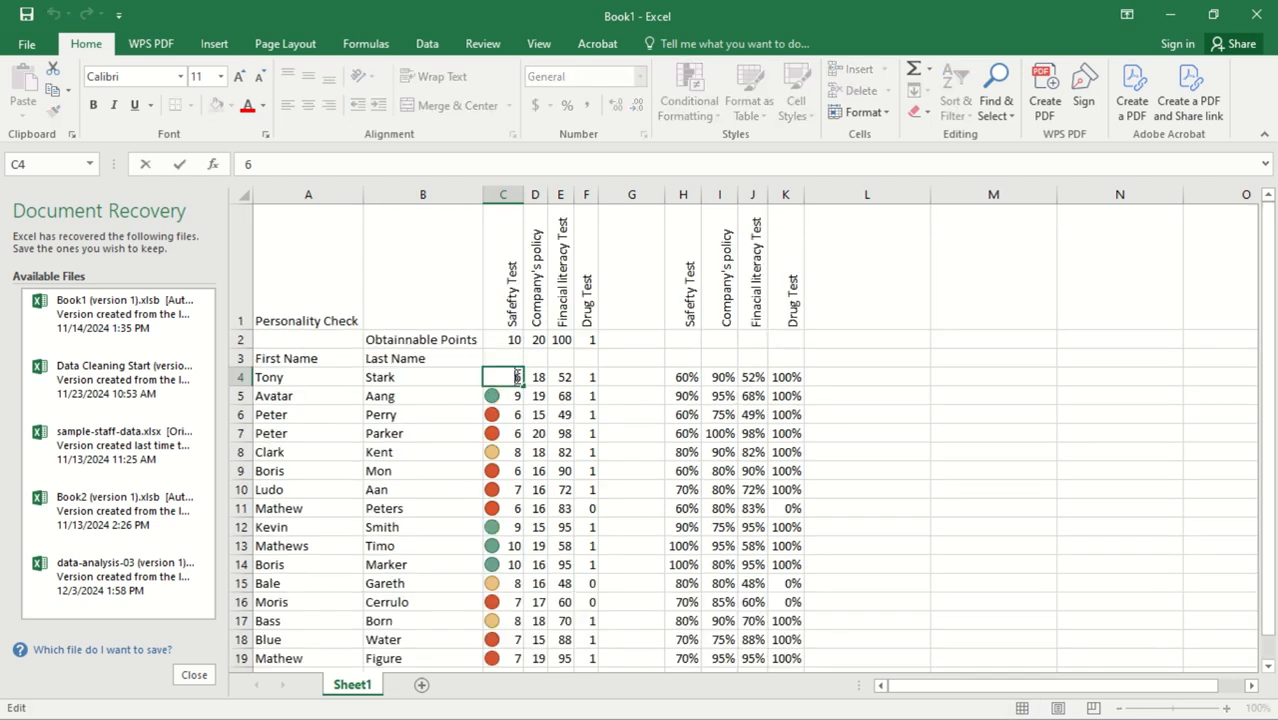
pyautogui.press('BackSpace')
pyautogui.write('9')
pyautogui.press('Return')
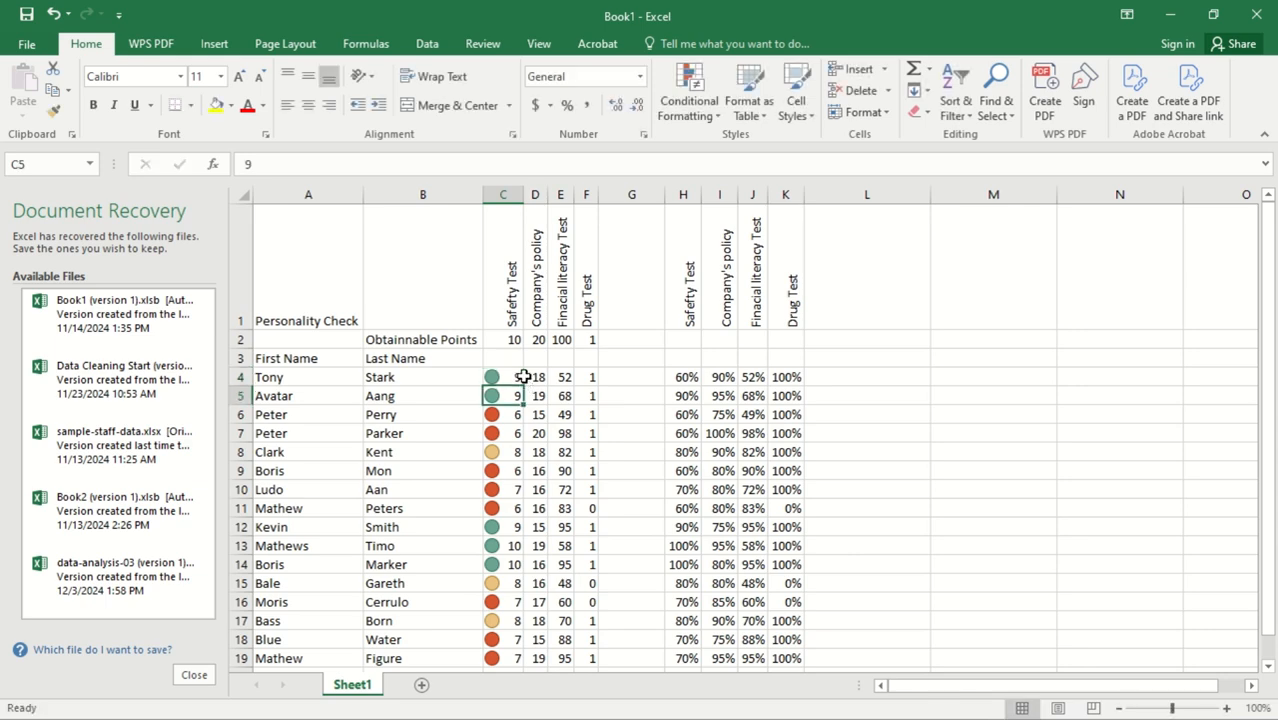
pyautogui.doubleClick(507, 453)
pyautogui.press('BackSpace')
pyautogui.write('9')
pyautogui.press('Return')
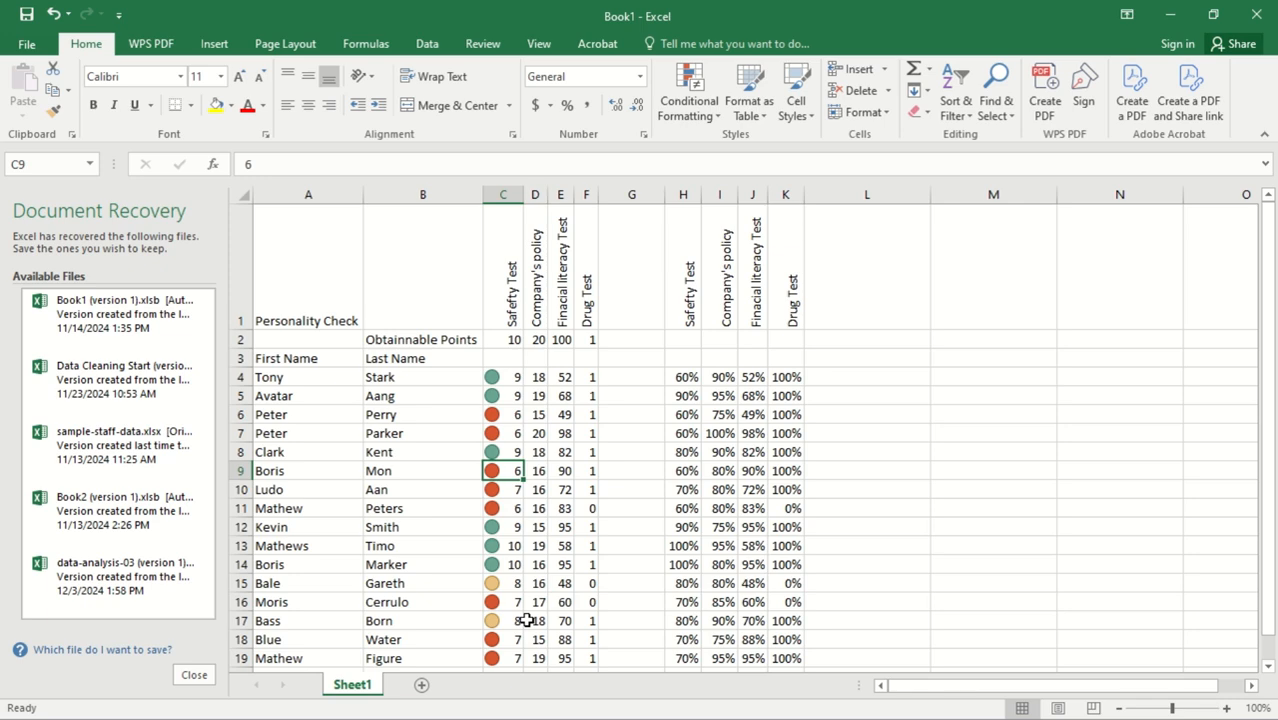
# - Apply the circle, triangle and diamond icon set to the company's policy scores in D4:D19
pyautogui.click(500, 376)
pyautogui.click(530, 376)
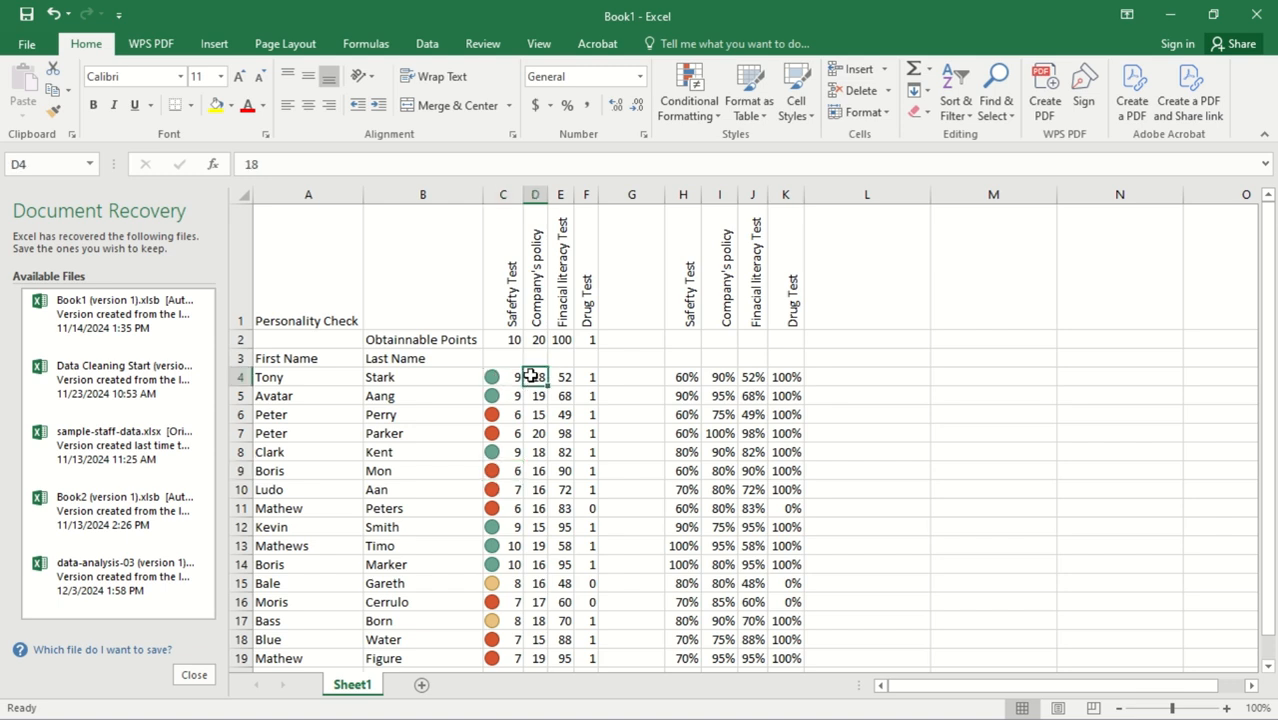
pyautogui.hotkey('ctrl', 'shift', 'Down')
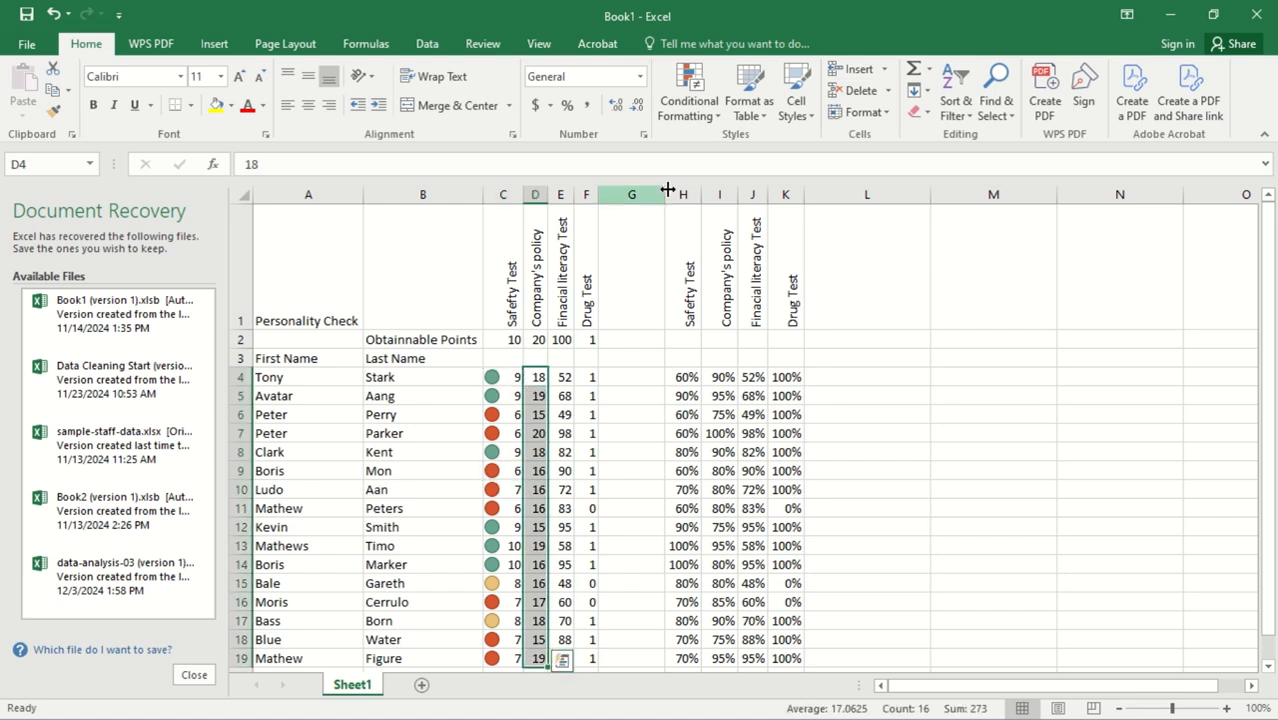
pyautogui.click(699, 107)
pyautogui.moveTo(727, 290)
pyautogui.moveTo(724, 312)
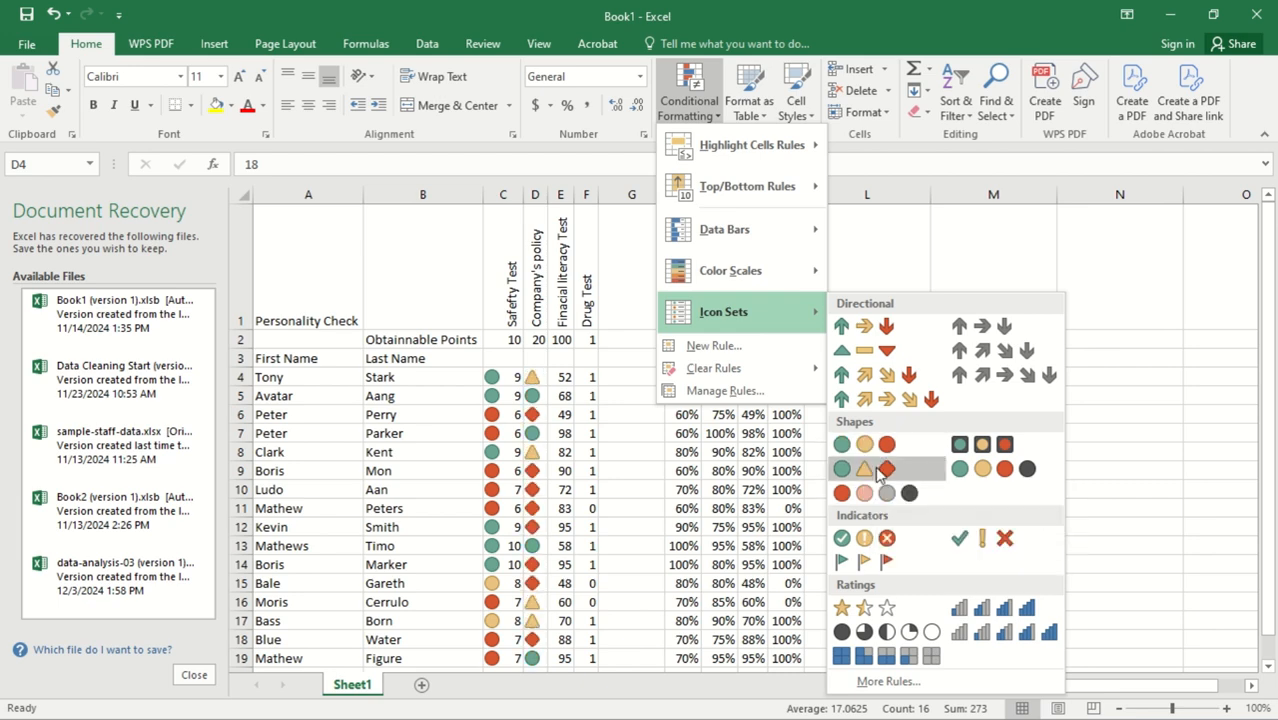
pyautogui.click(879, 470)
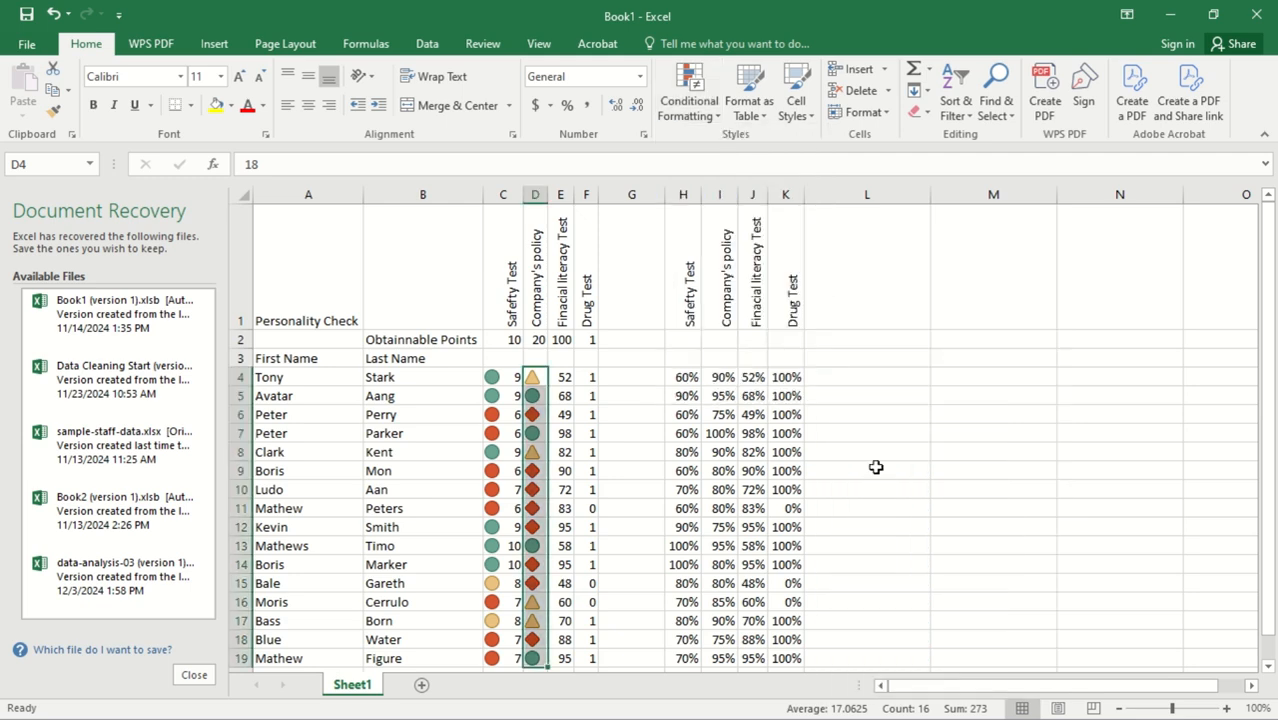
# - Auto-fit column D so its scores show beside the icons
pyautogui.click(531, 396)
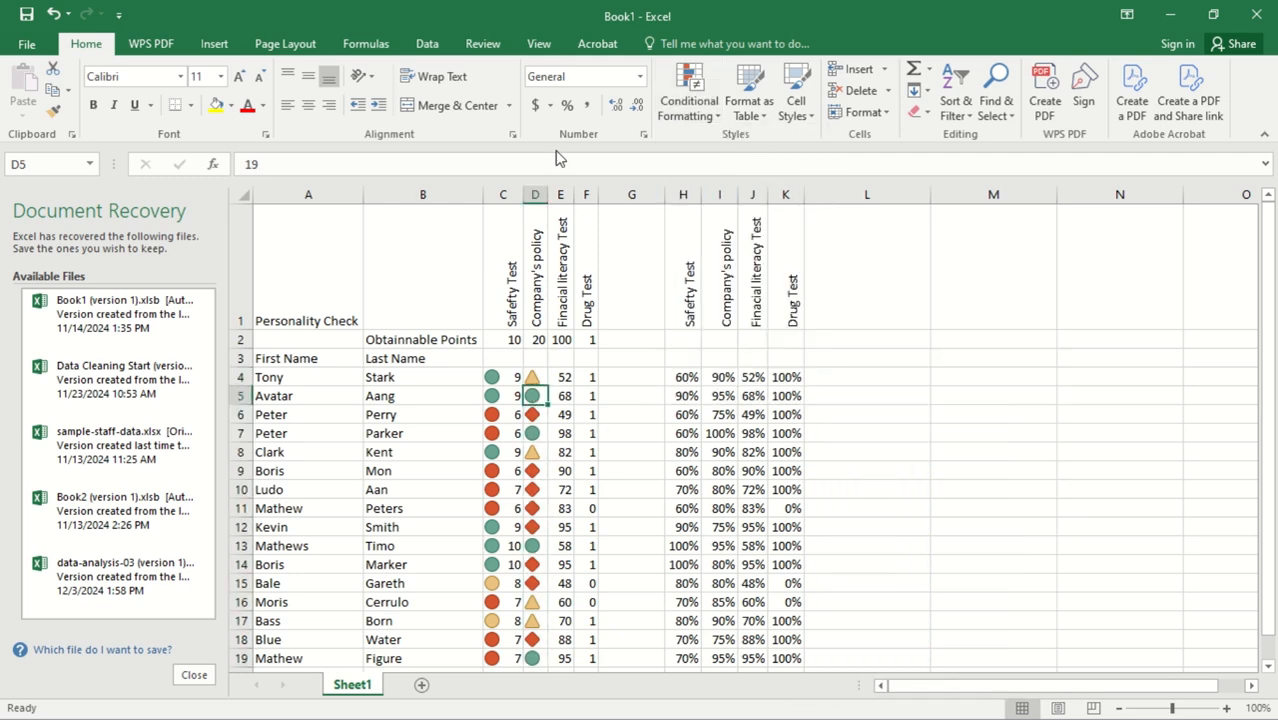
pyautogui.doubleClick(548, 194)
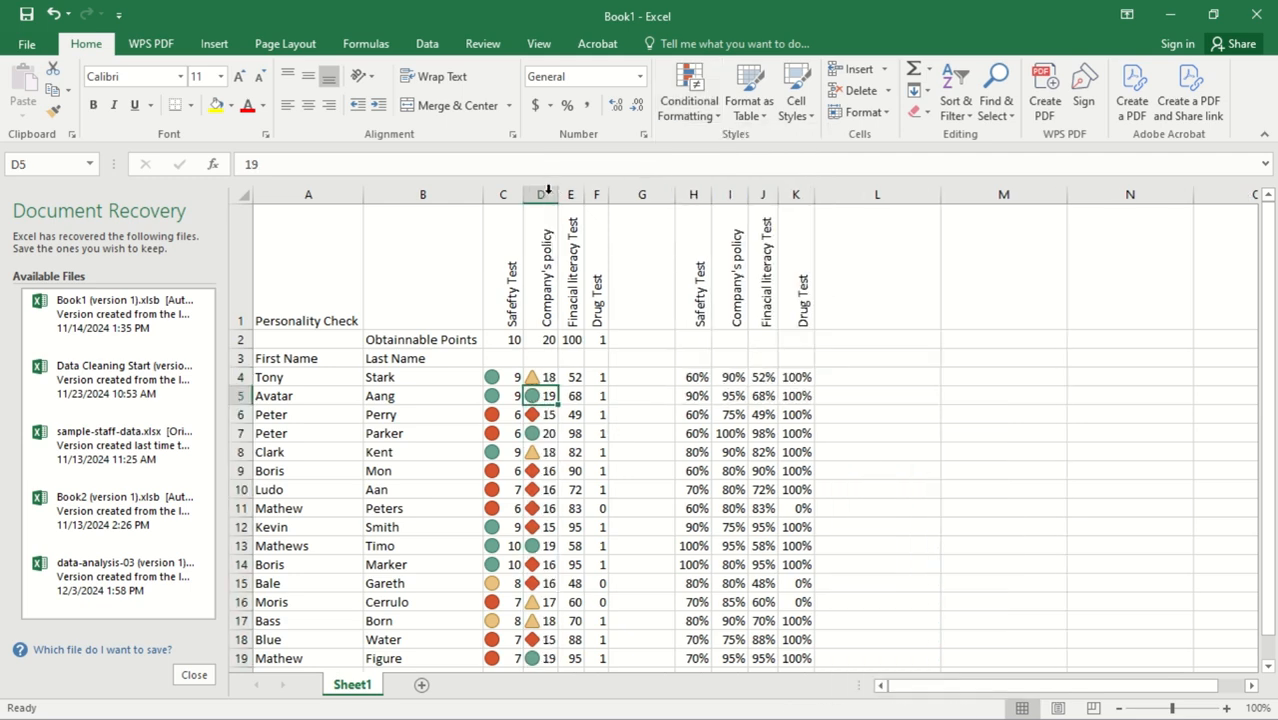
pyautogui.click(528, 457)
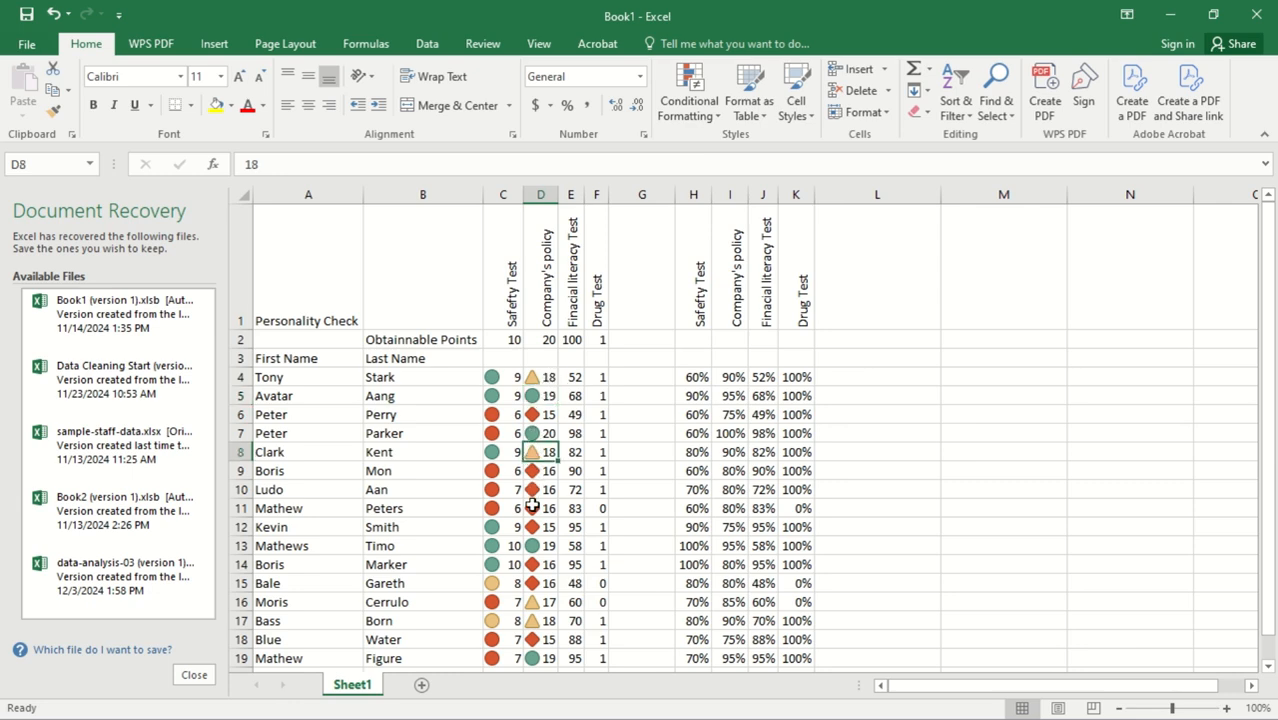
pyautogui.click(539, 382)
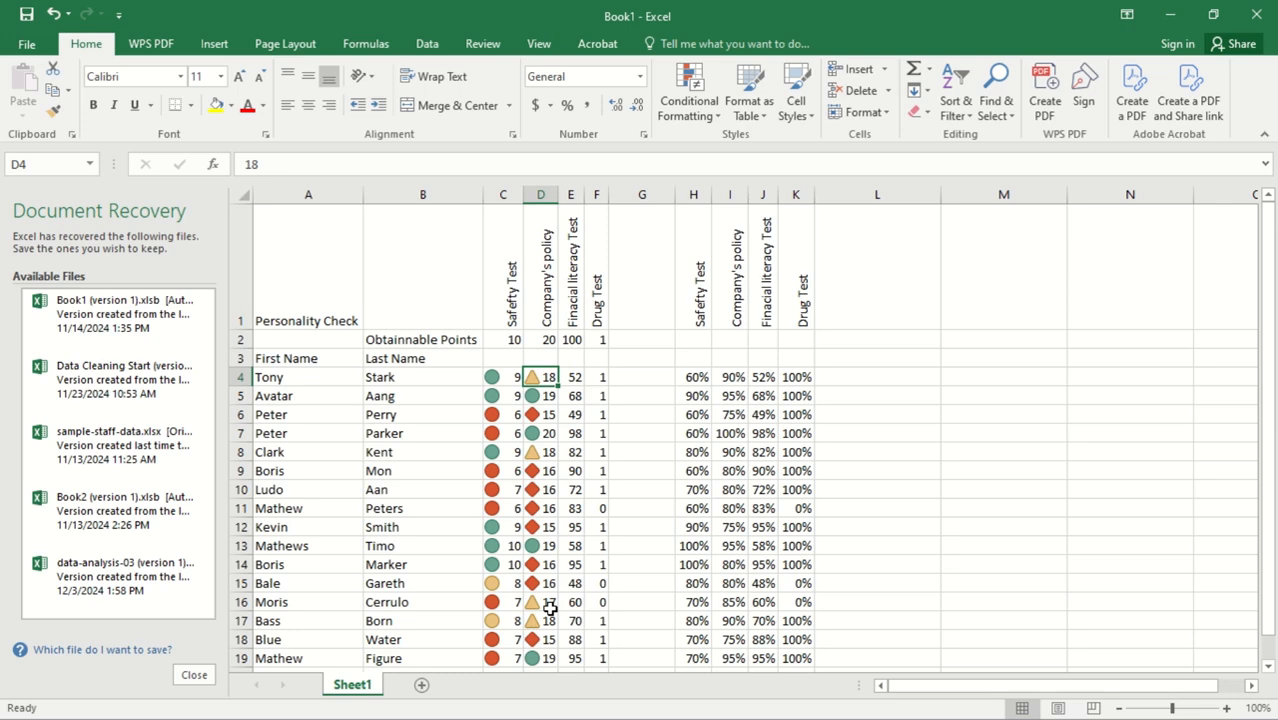
# - Set the first employee's financial literacy score in E4 to 92
pyautogui.click(576, 379)
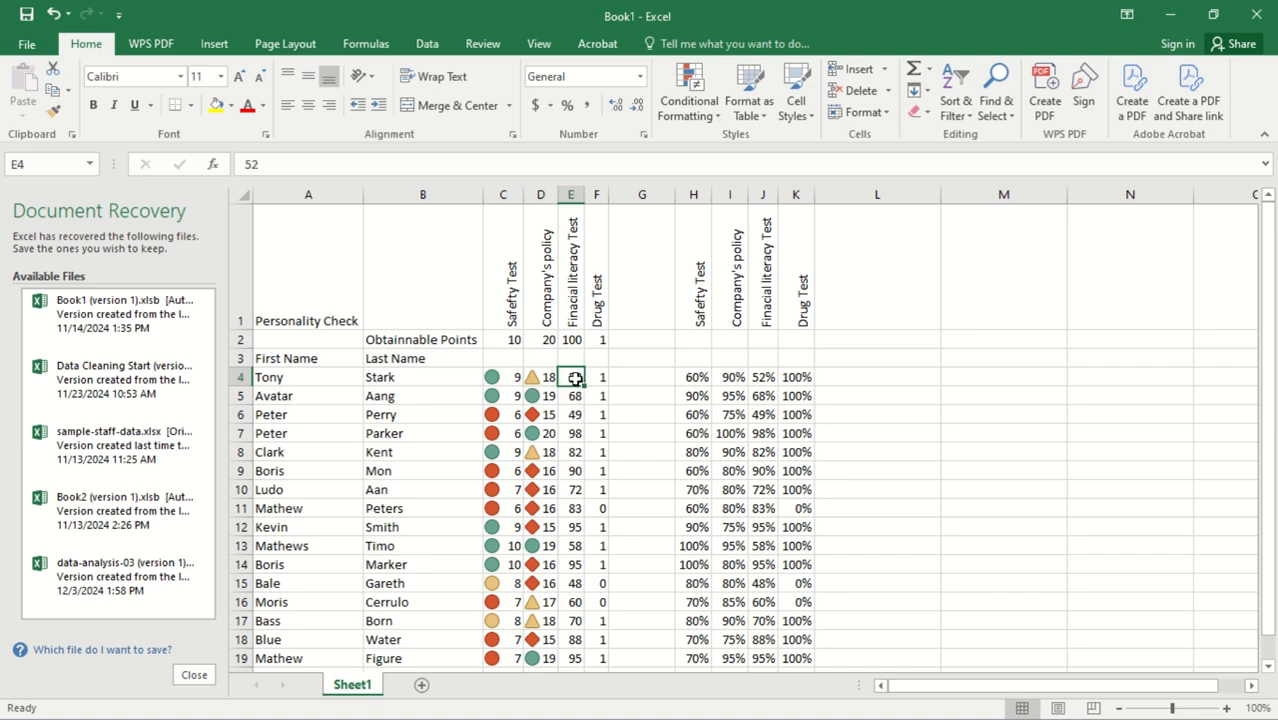
pyautogui.doubleClick(575, 378)
pyautogui.press('BackSpace')
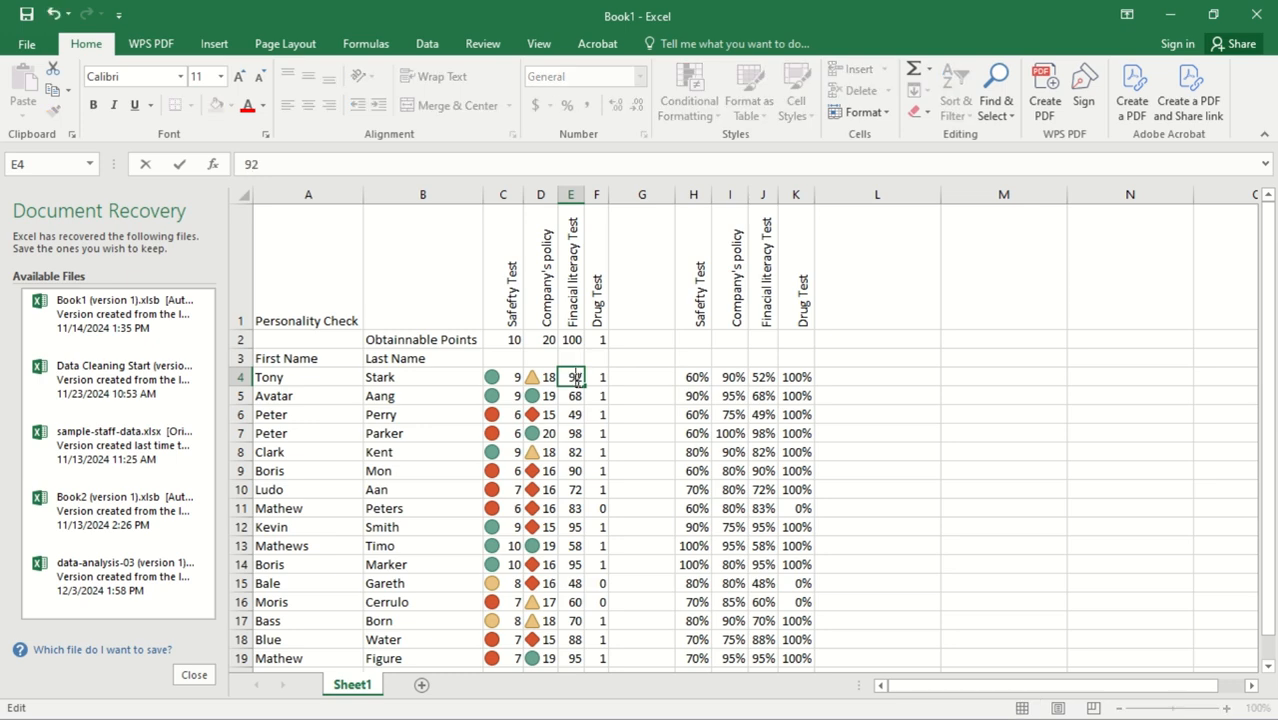
pyautogui.write('9')
pyautogui.press('Return')
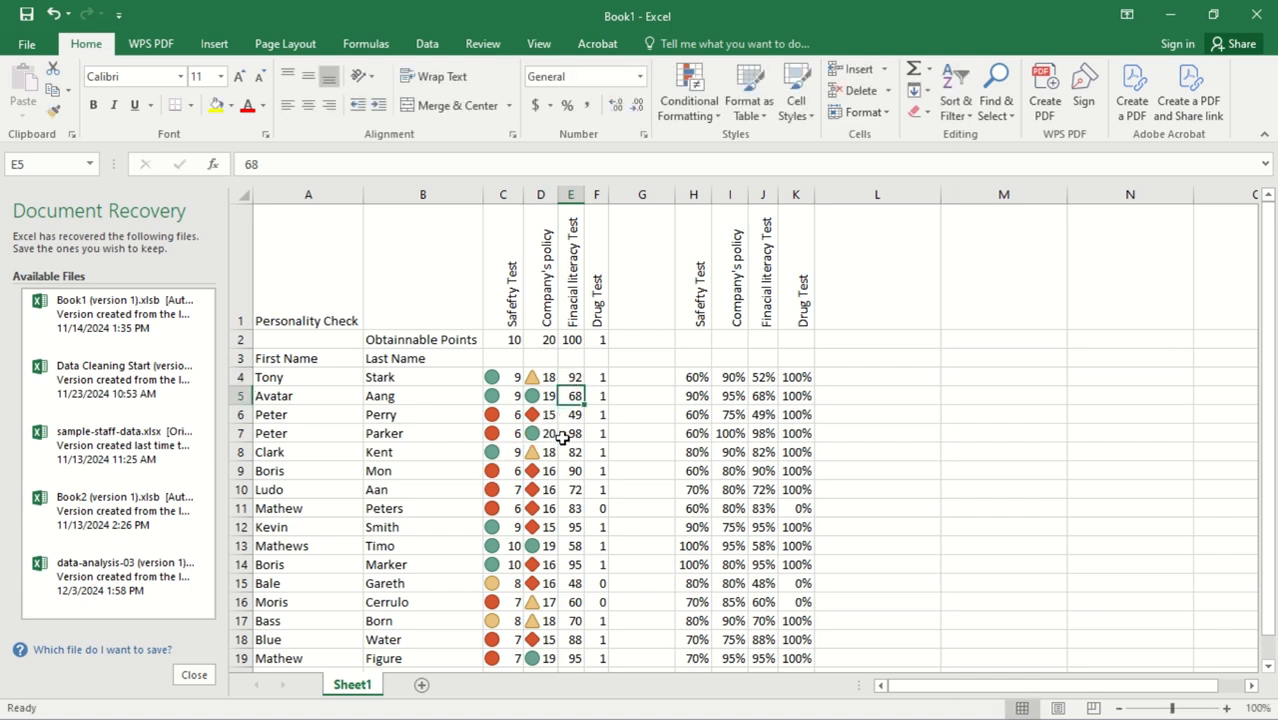
# - Set the safety test score in C7 to 10
pyautogui.doubleClick(511, 439)
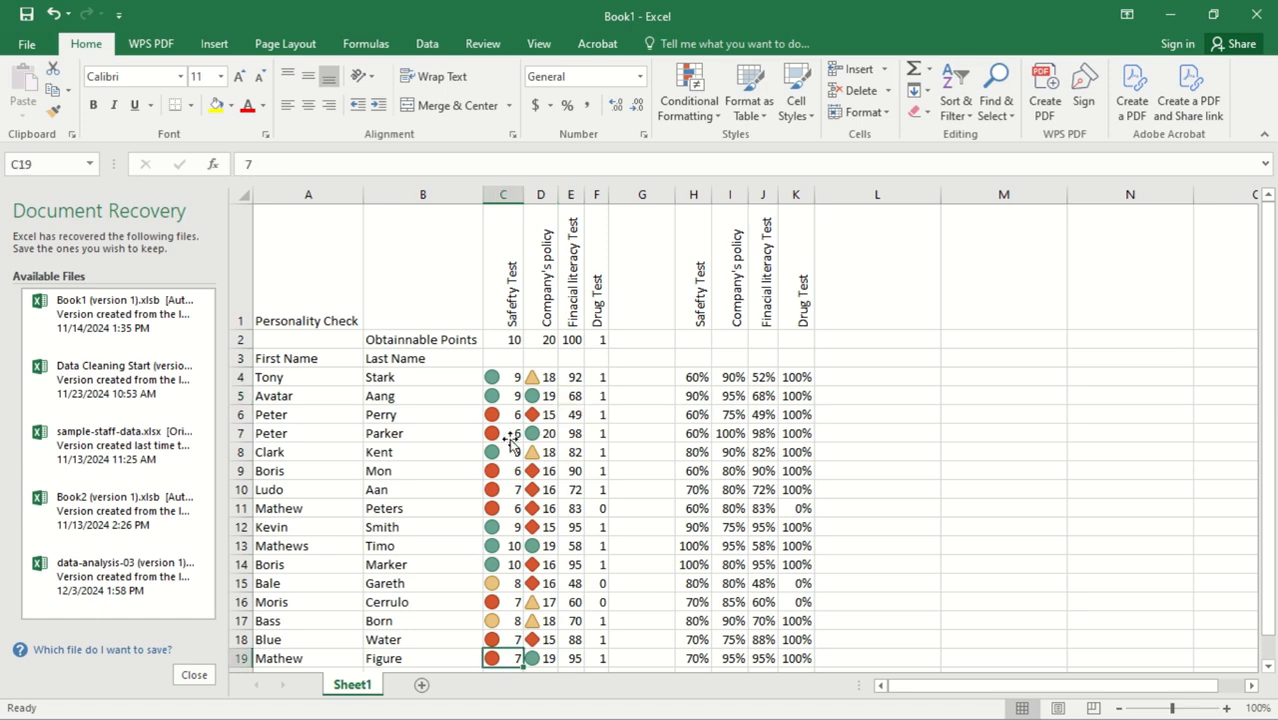
pyautogui.doubleClick(511, 434)
pyautogui.press('BackSpace')
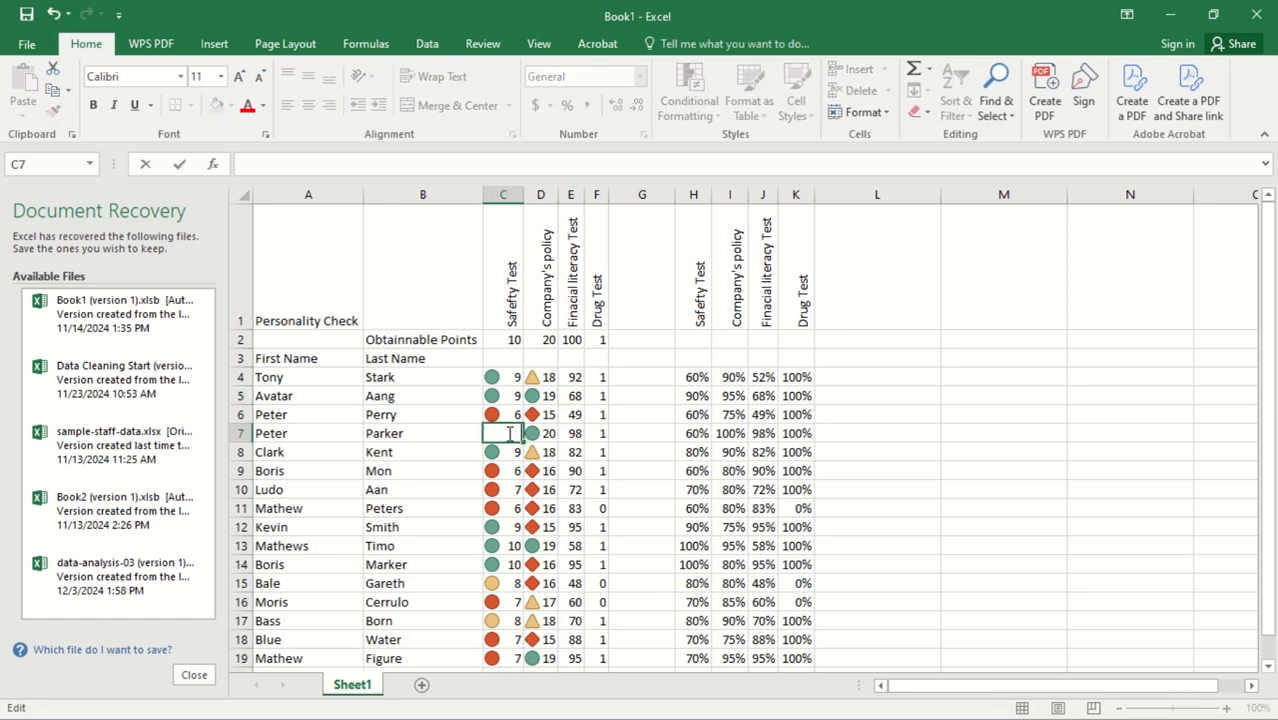
pyautogui.write('10')
pyautogui.press('Return')
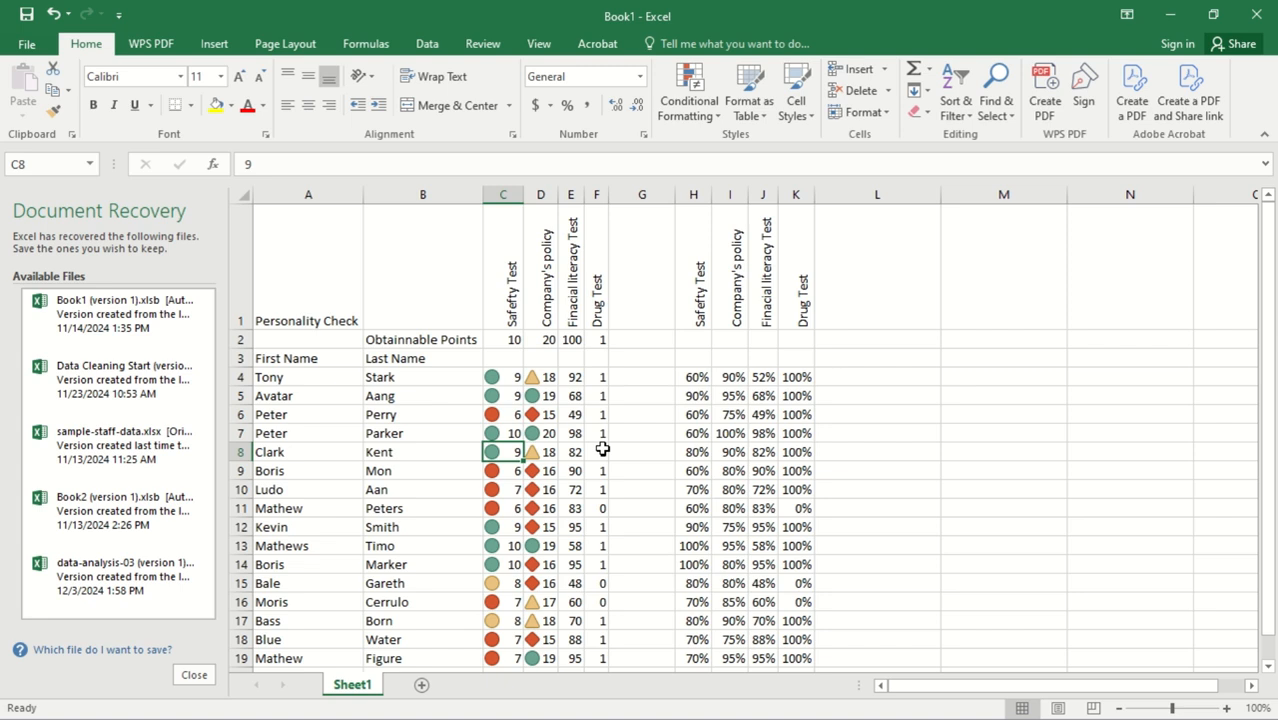
# - Apply the icon set of green up triangle, yellow dash and red down triangle to the financial literacy scores in E4:E19
pyautogui.click(568, 377)
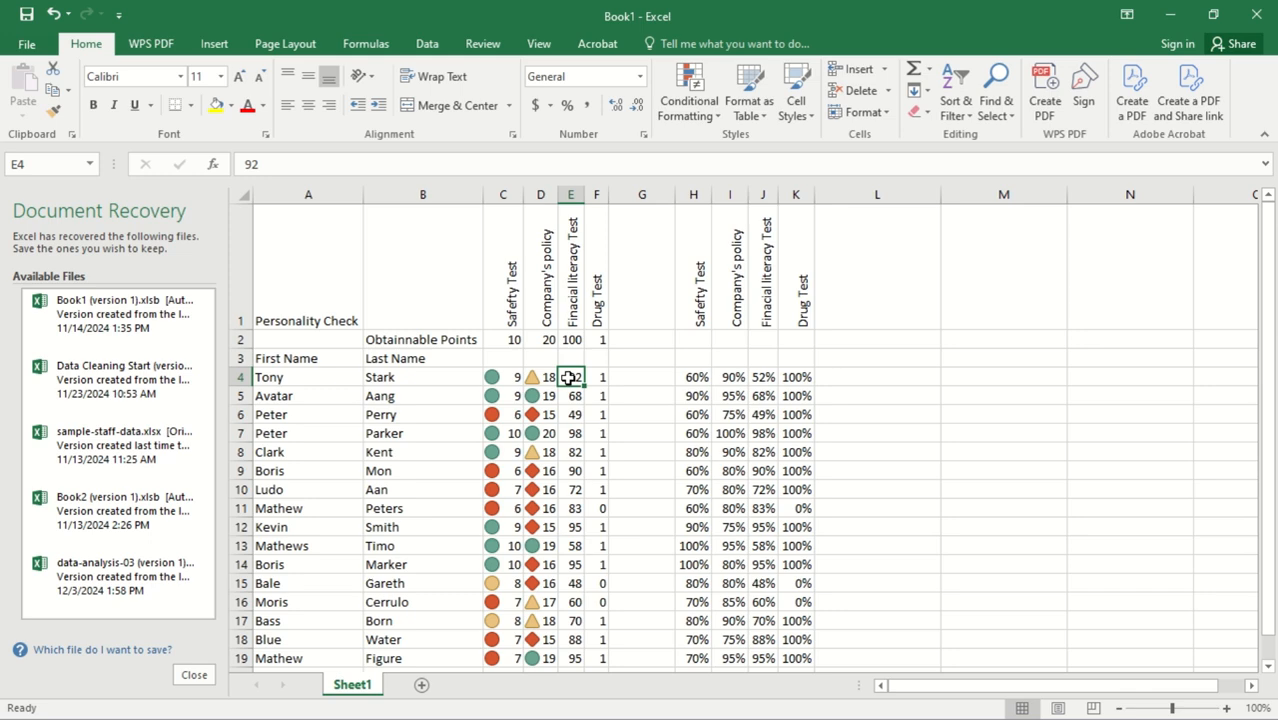
pyautogui.hotkey('ctrl', 'shift', 'Down')
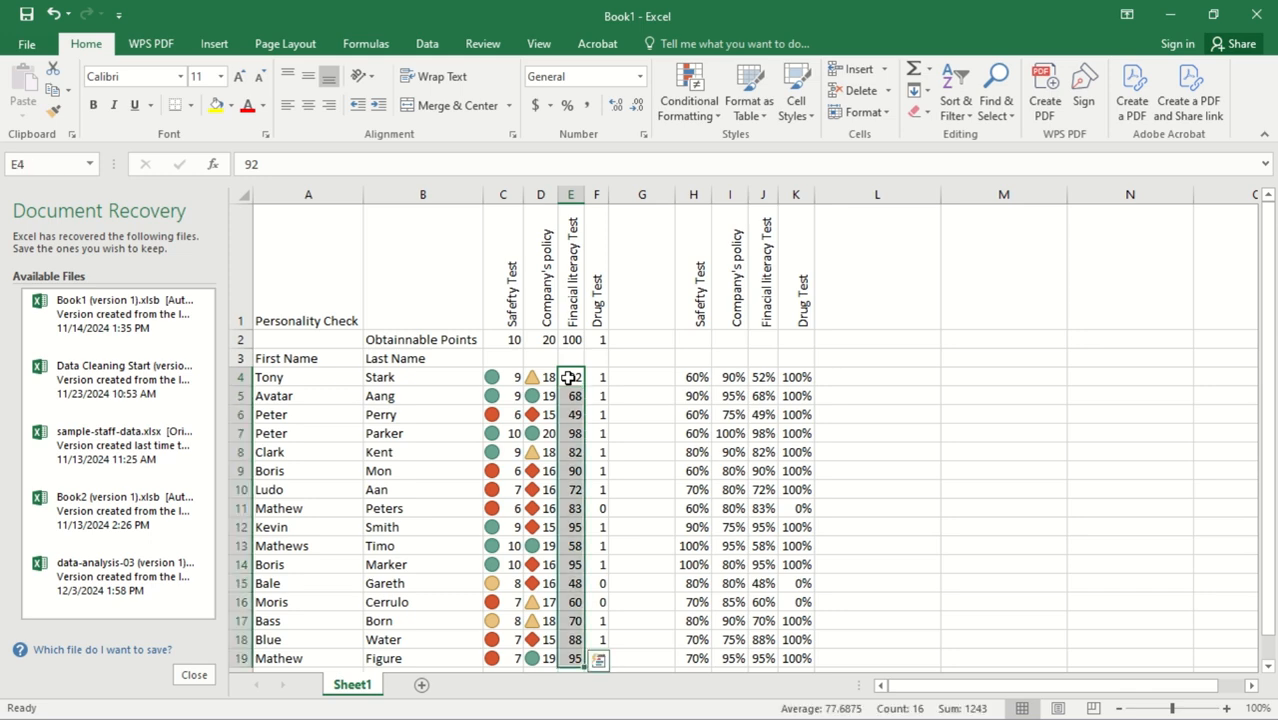
pyautogui.click(688, 98)
pyautogui.moveTo(745, 314)
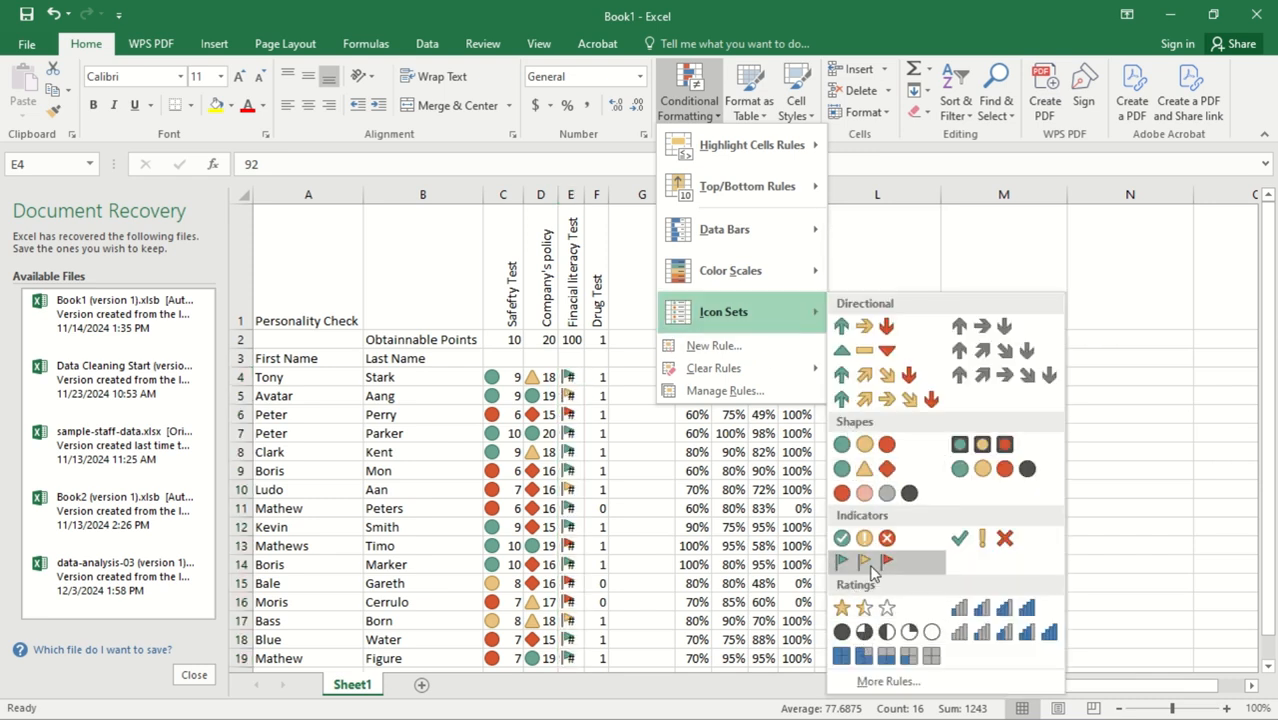
pyautogui.click(866, 352)
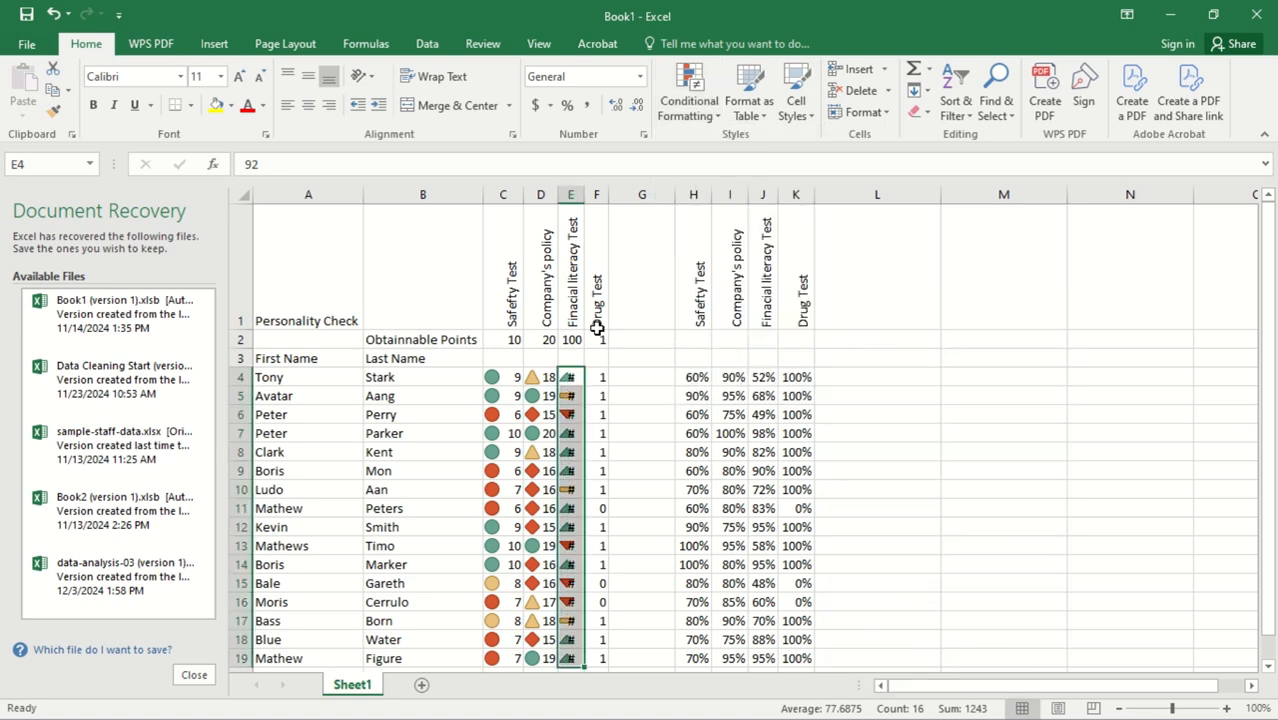
# - Auto-fit column E so the financial literacy scores show beside their icons
pyautogui.doubleClick(584, 197)
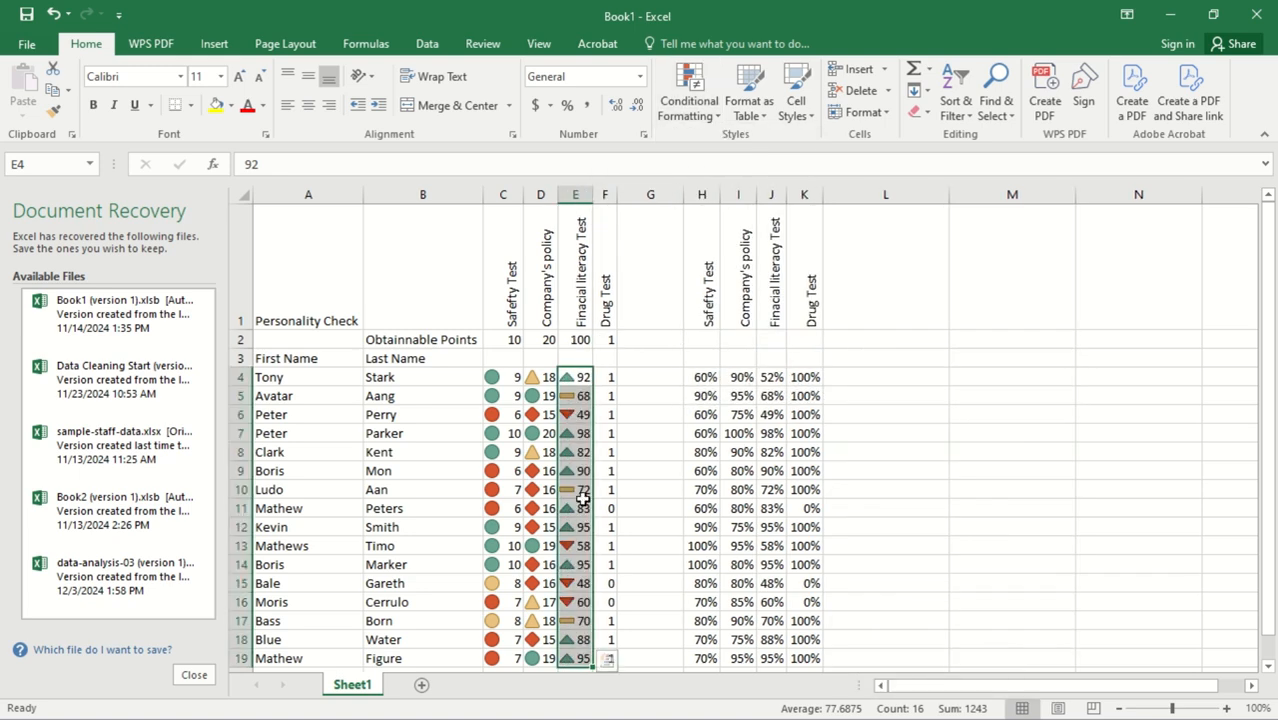
pyautogui.click(634, 491)
pyautogui.click(619, 564)
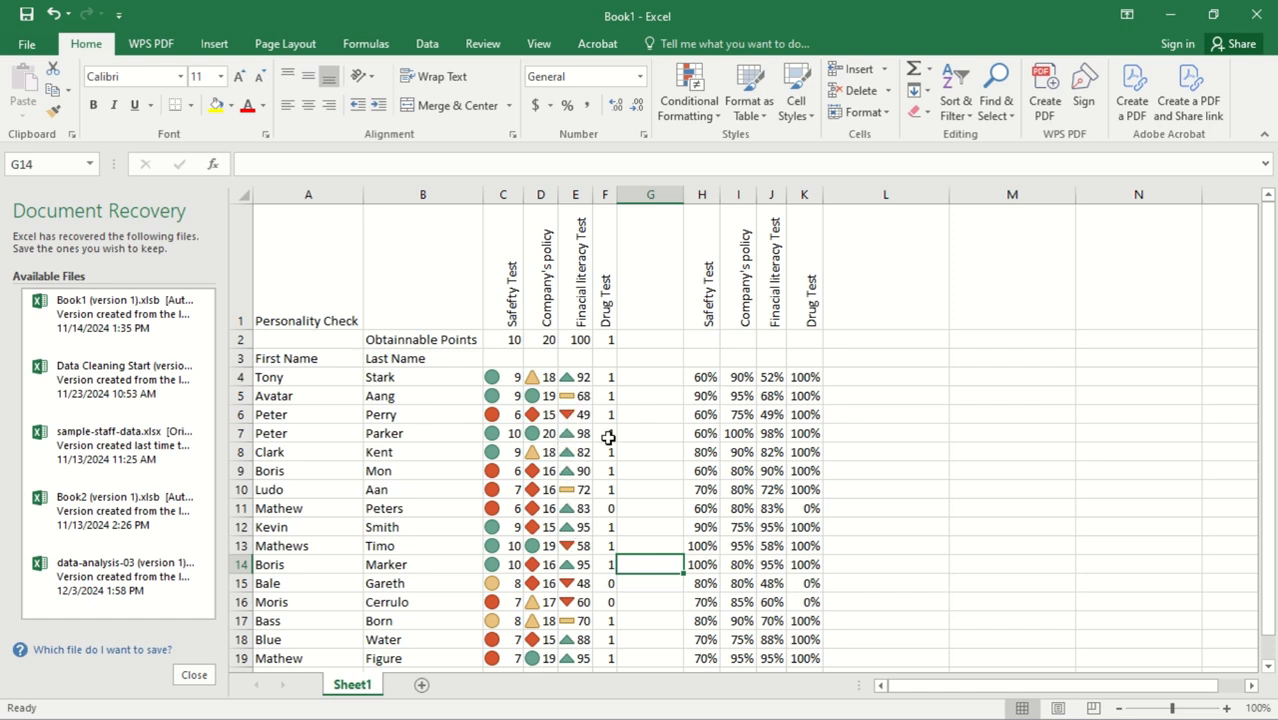
# - Apply the circled check mark, exclamation mark and cross icon set to the drug test scores in F4:F19
pyautogui.click(611, 375)
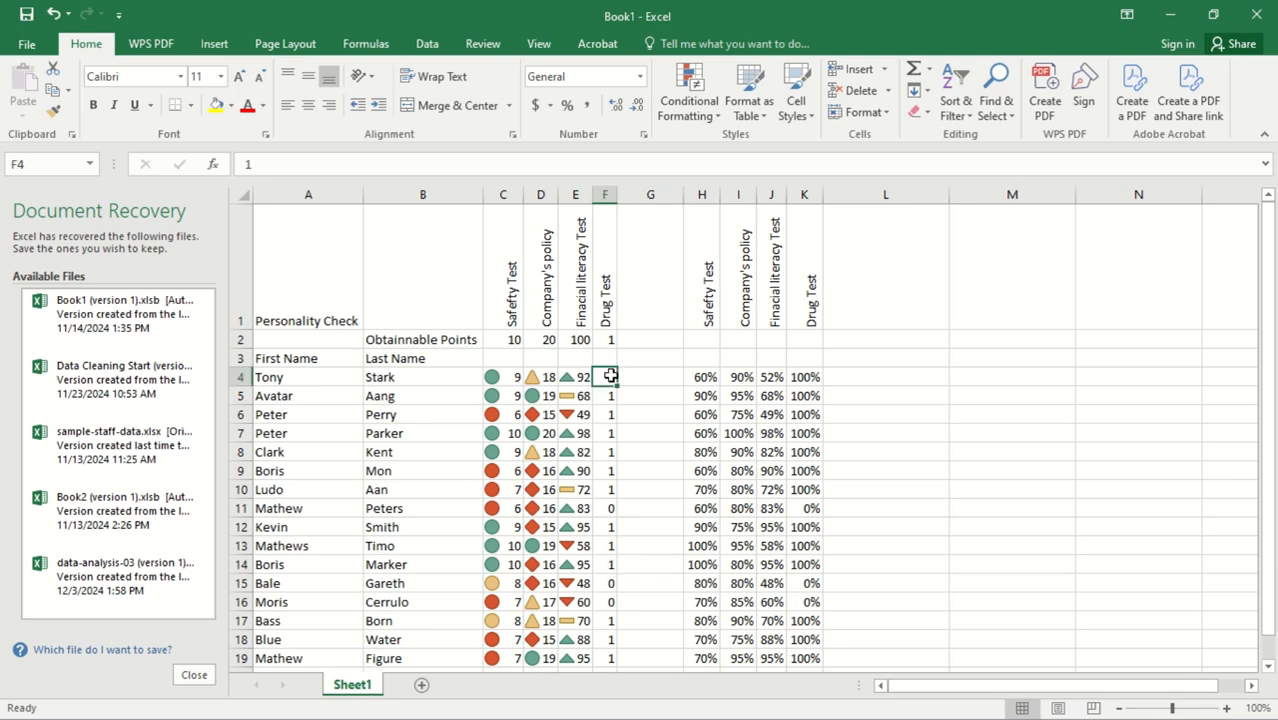
pyautogui.hotkey('ctrl', 'shift', 'Down')
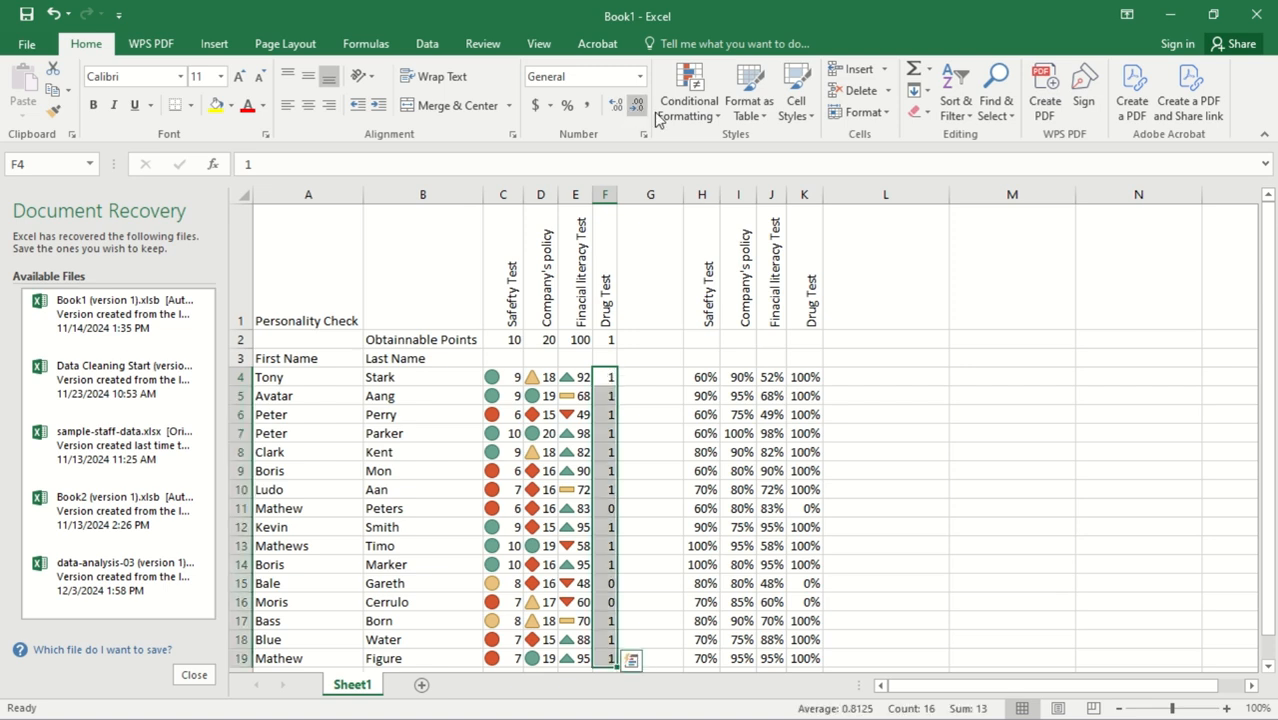
pyautogui.click(689, 108)
pyautogui.moveTo(802, 250)
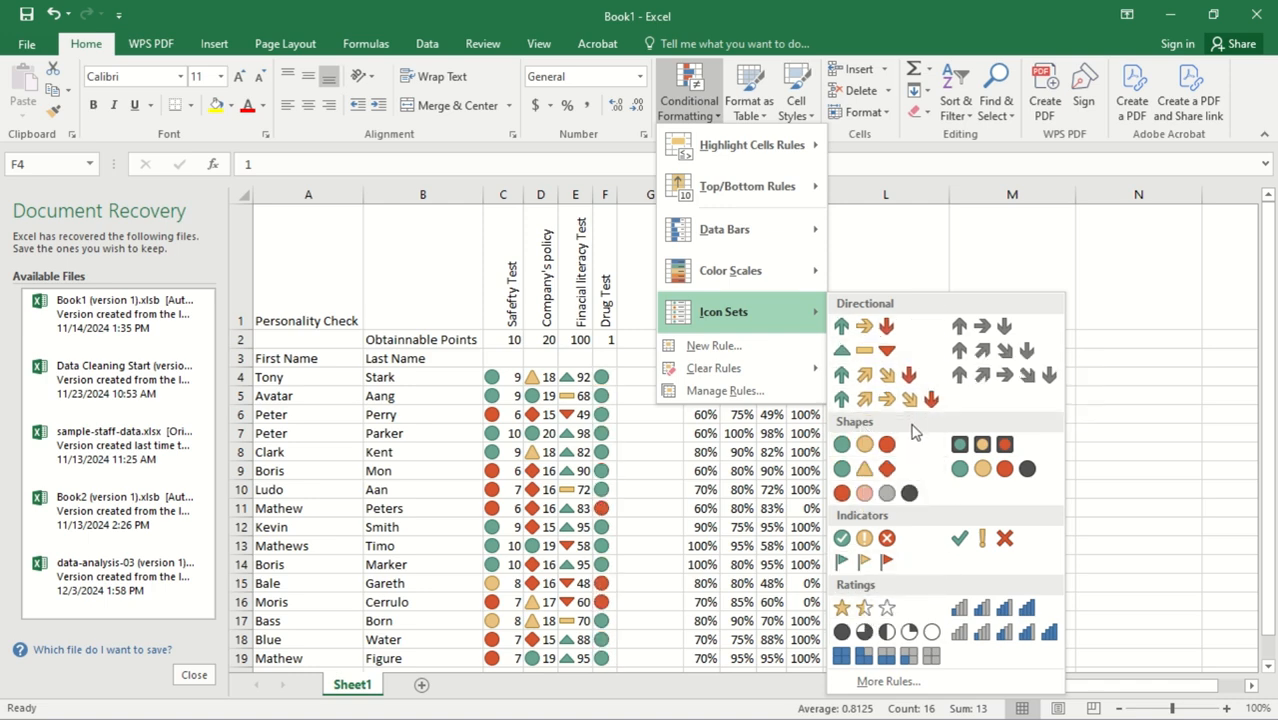
pyautogui.click(876, 541)
pyautogui.click(1087, 418)
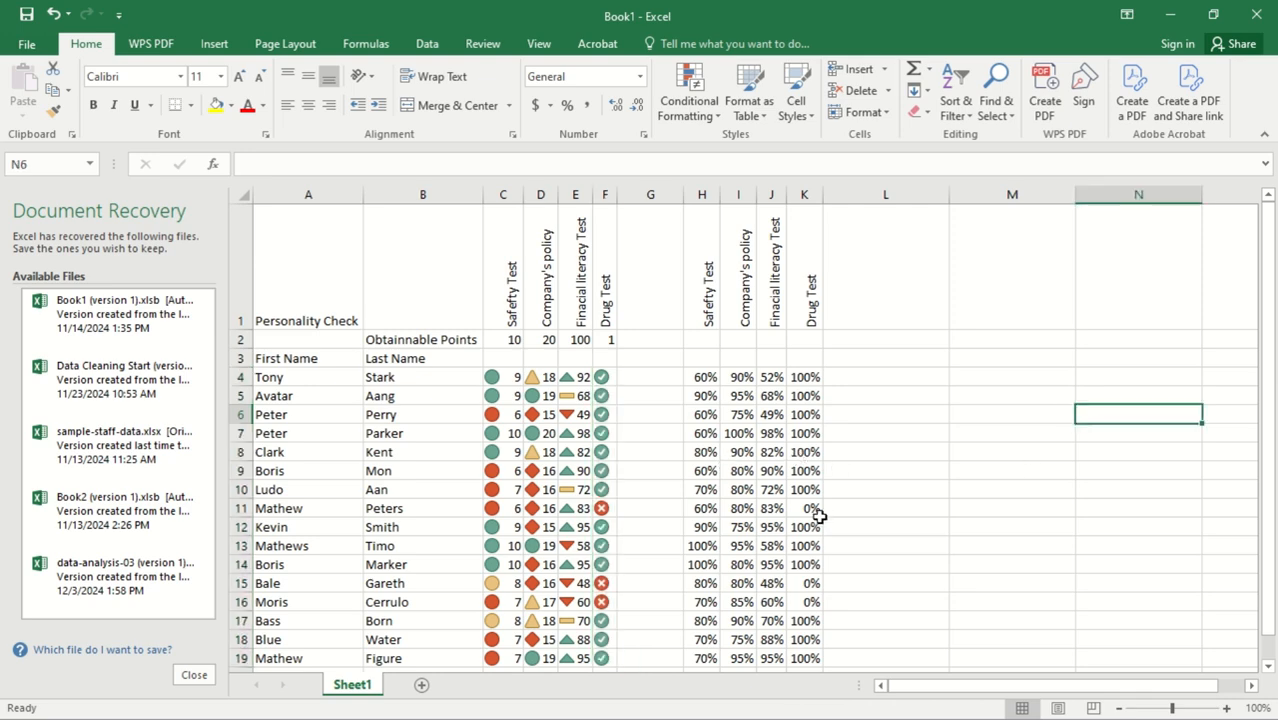
pyautogui.moveTo(1267, 474)
pyautogui.mouseDown()
pyautogui.moveTo(1265, 532)
pyautogui.moveTo(1277, 453)
pyautogui.moveTo(1276, 475)
pyautogui.mouseUp()
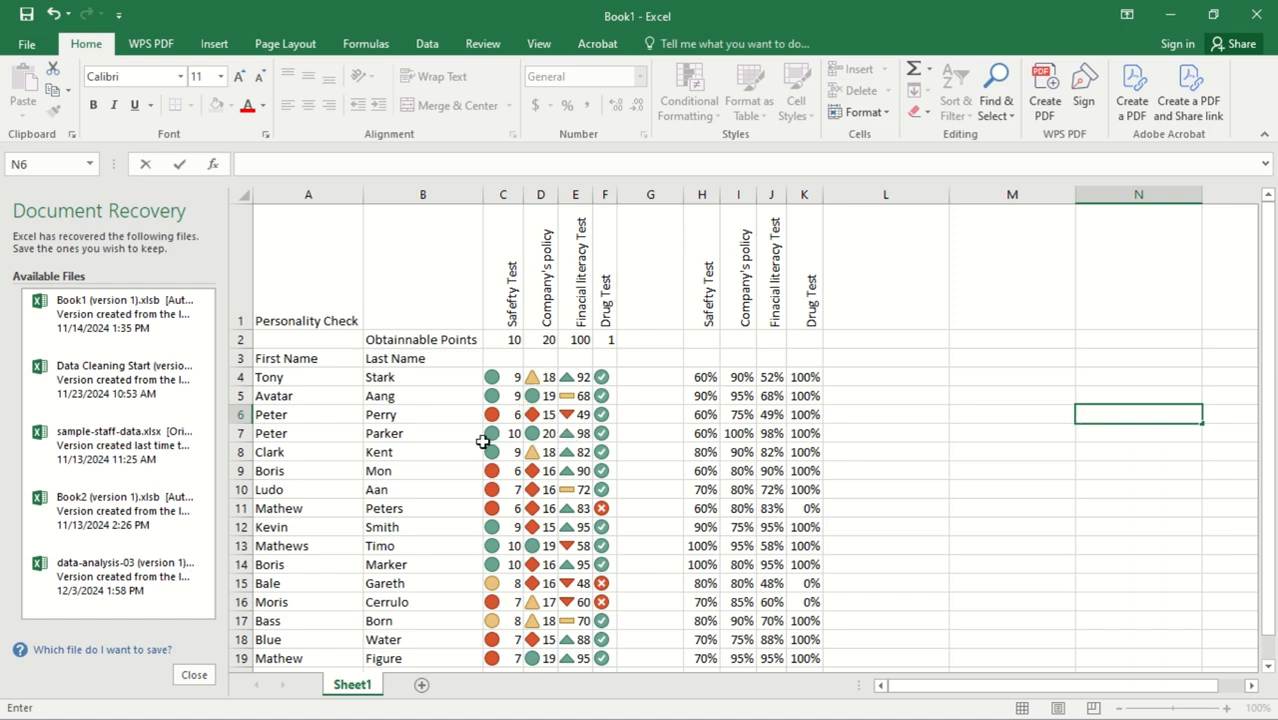
pyautogui.click(541, 379)
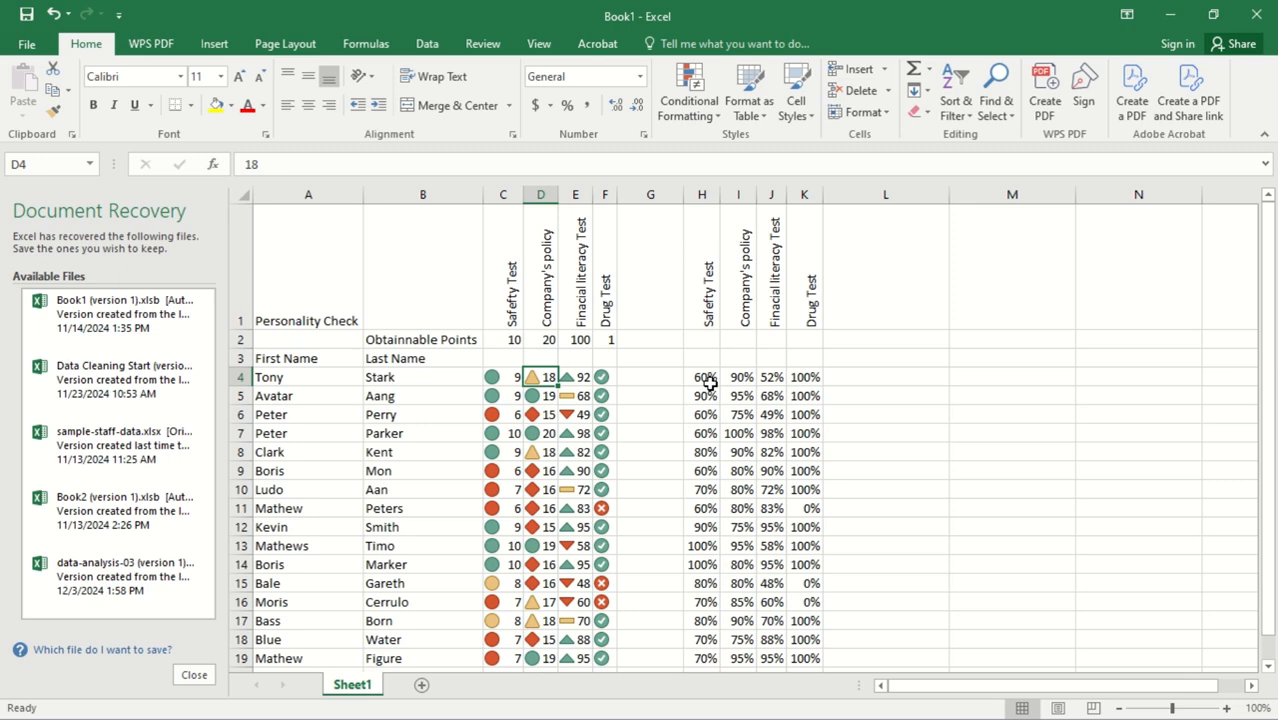
pyautogui.moveTo(700, 377); pyautogui.dragTo(833, 532)
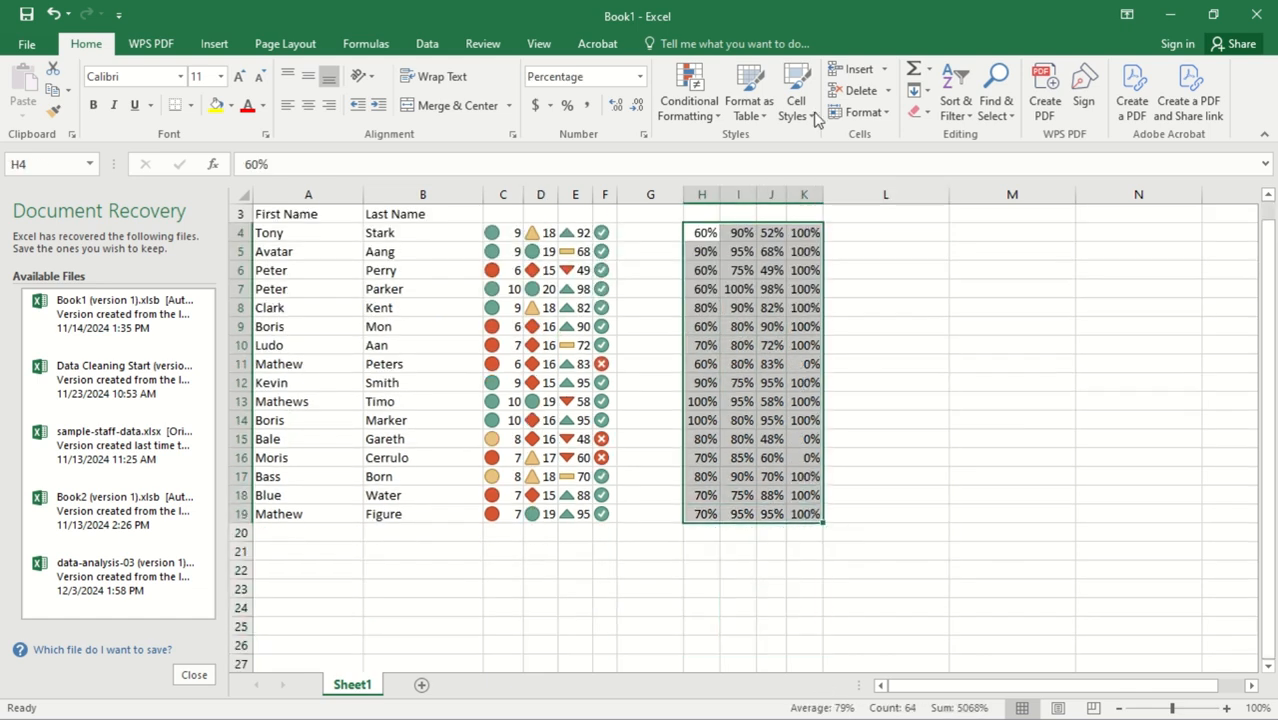
pyautogui.click(697, 103)
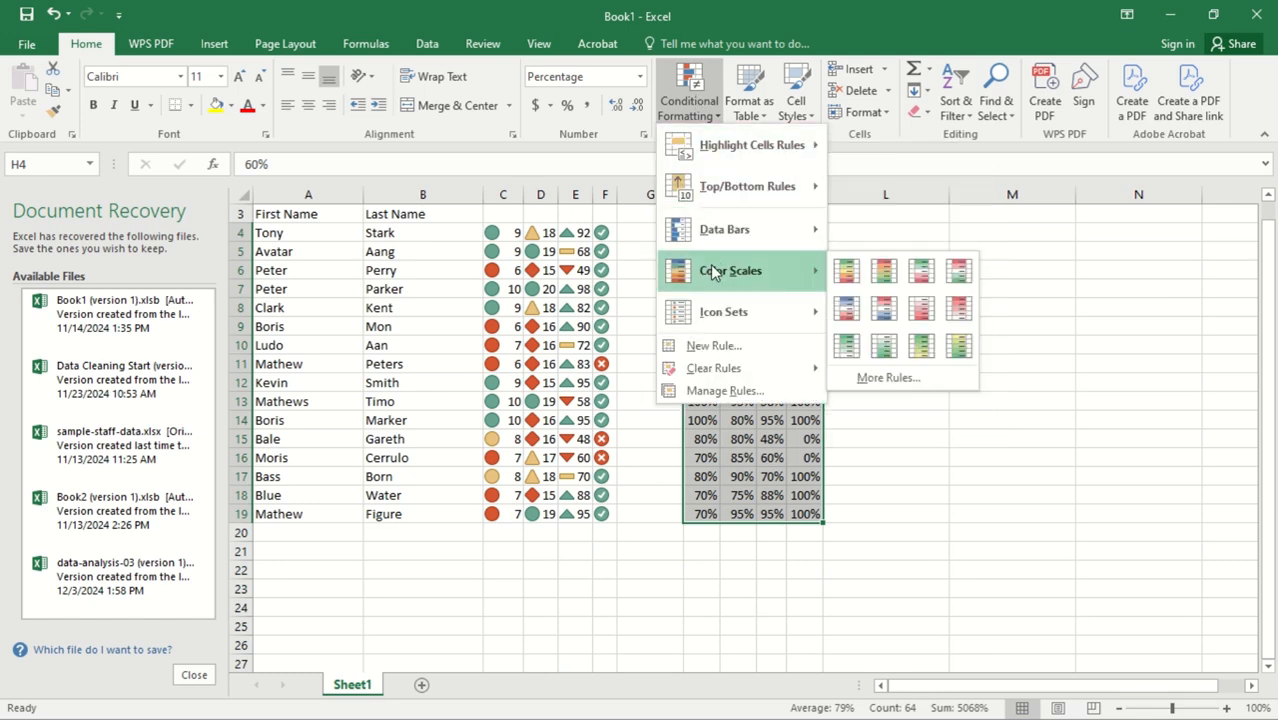
pyautogui.moveTo(731, 325)
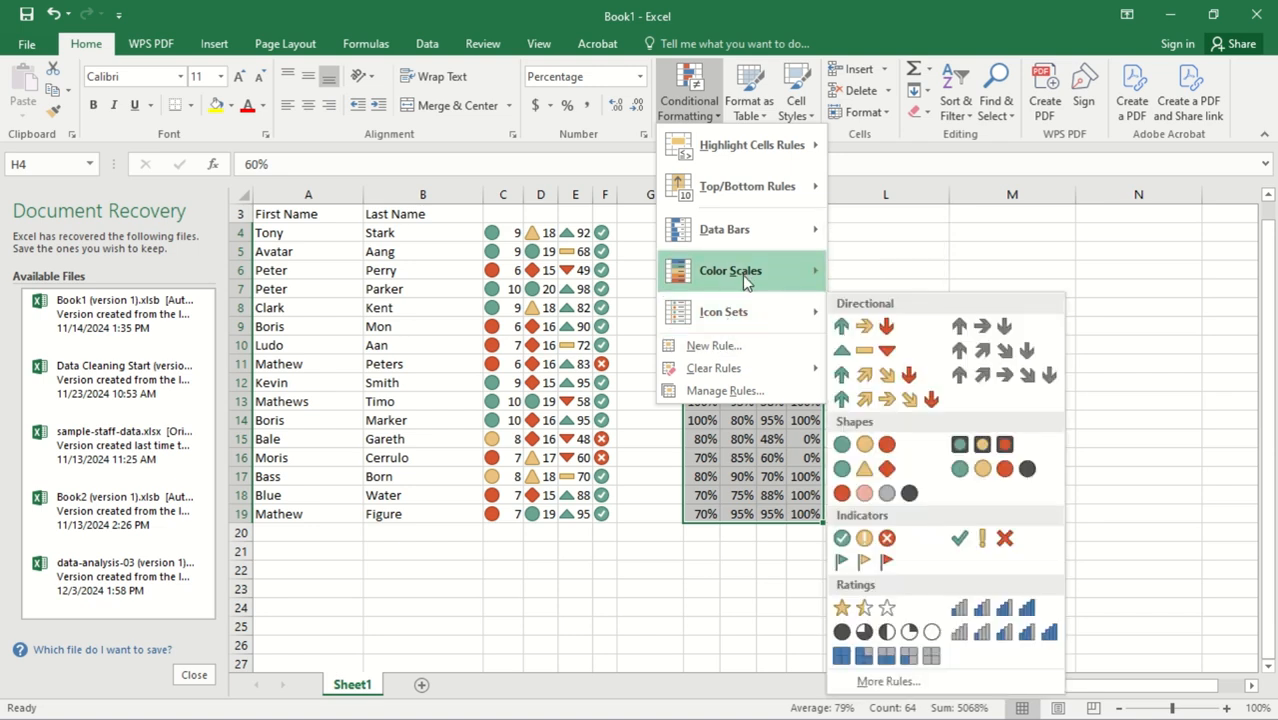
pyautogui.moveTo(790, 272)
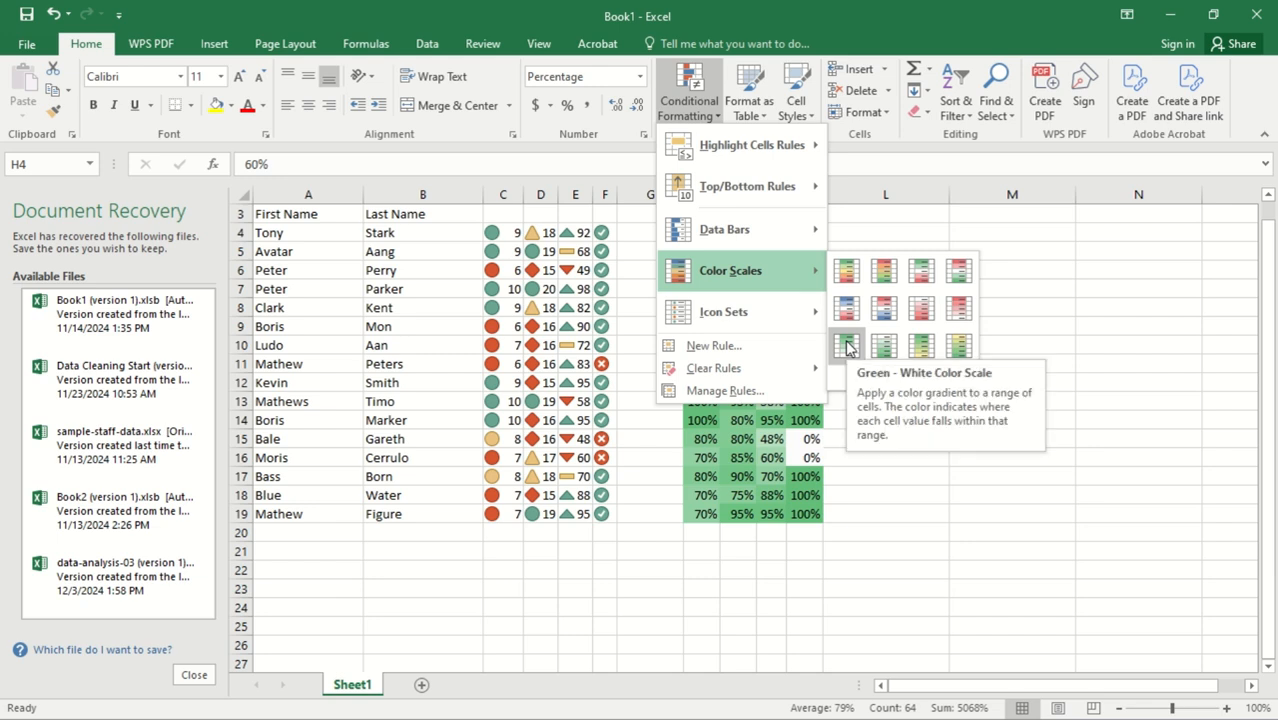
pyautogui.click(866, 376)
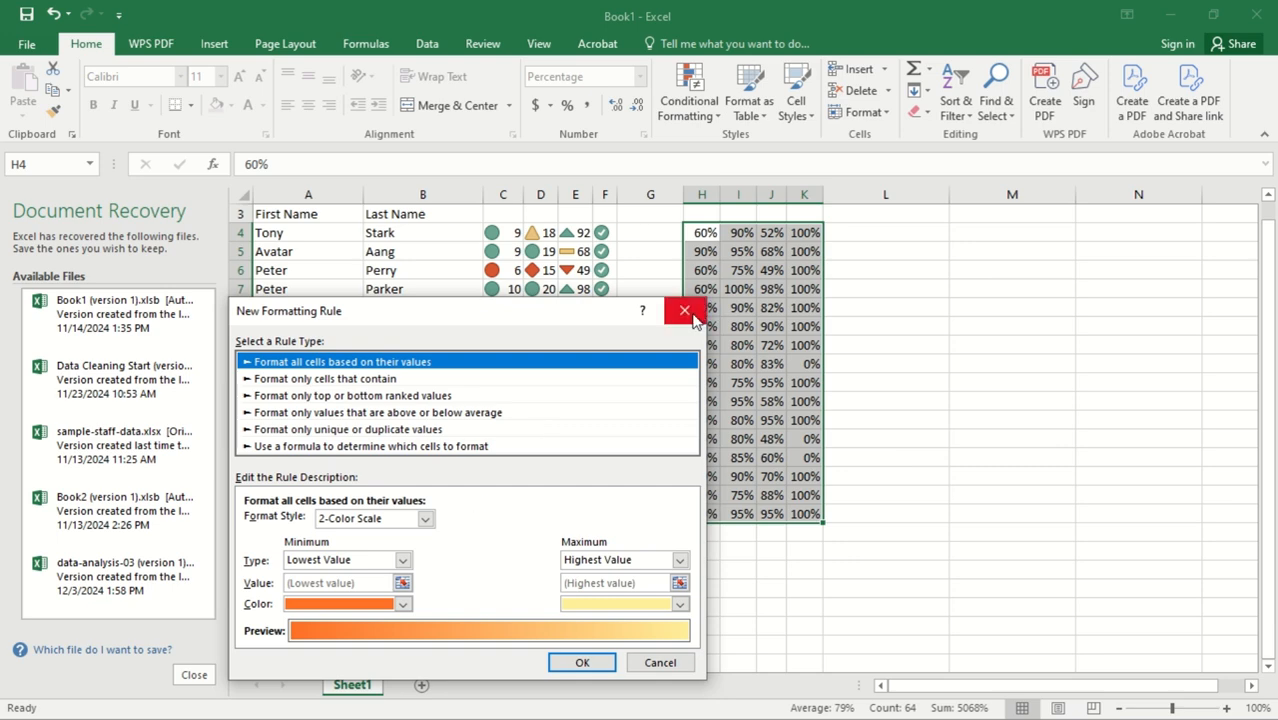
pyautogui.click(693, 317)
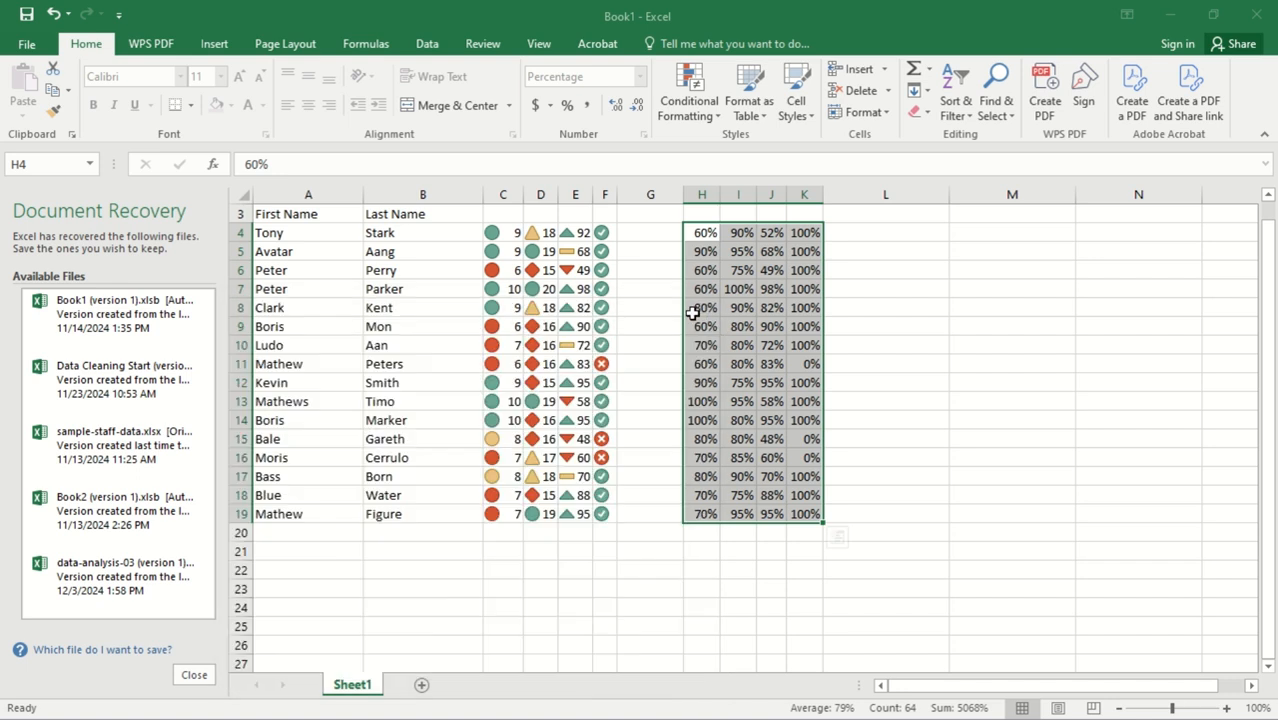
# - Highlight percentages in H4:K19 that are less than 50% with Light Red Fill with Dark Red Text
pyautogui.click(690, 236)
pyautogui.moveTo(690, 236); pyautogui.dragTo(808, 516)
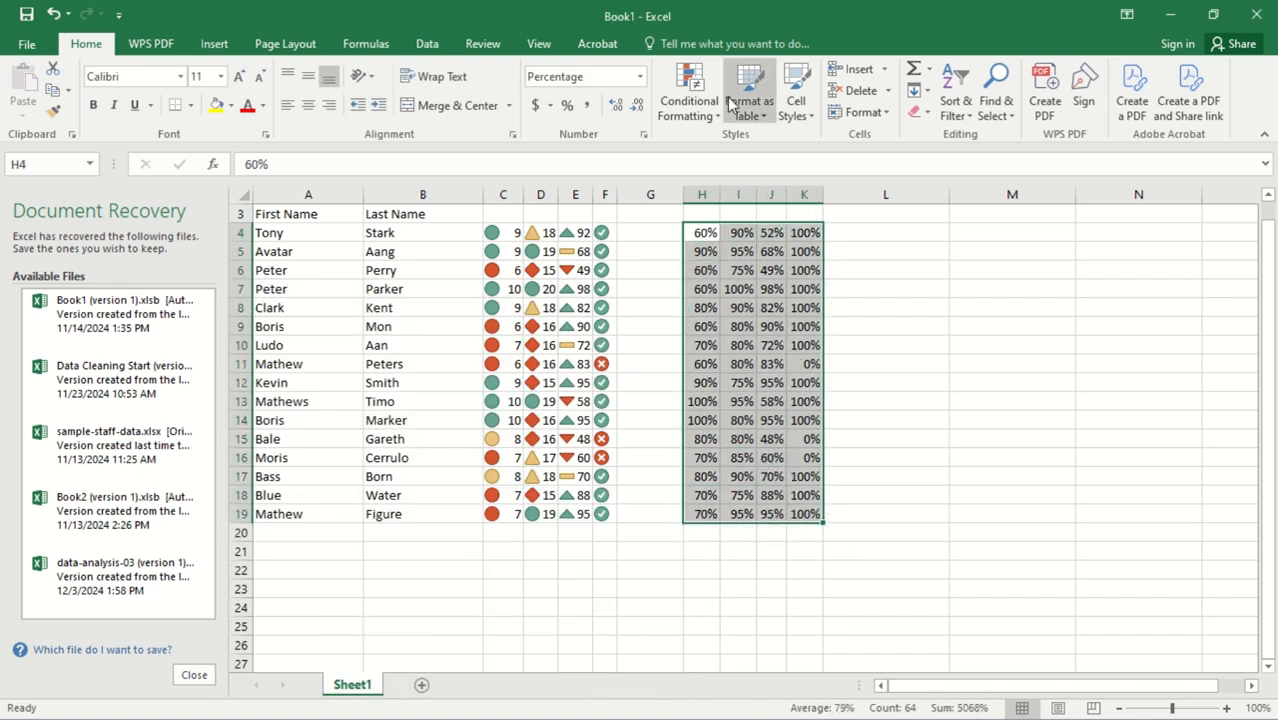
pyautogui.click(690, 100)
pyautogui.moveTo(712, 145)
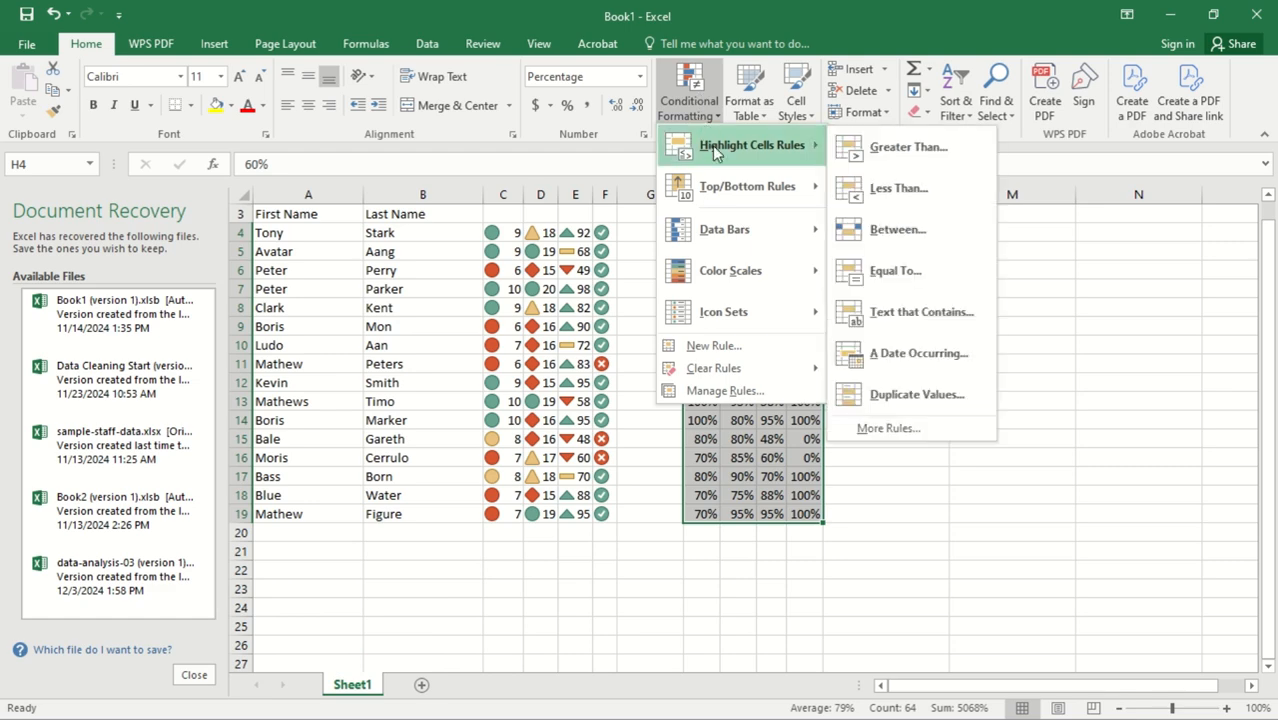
pyautogui.click(891, 190)
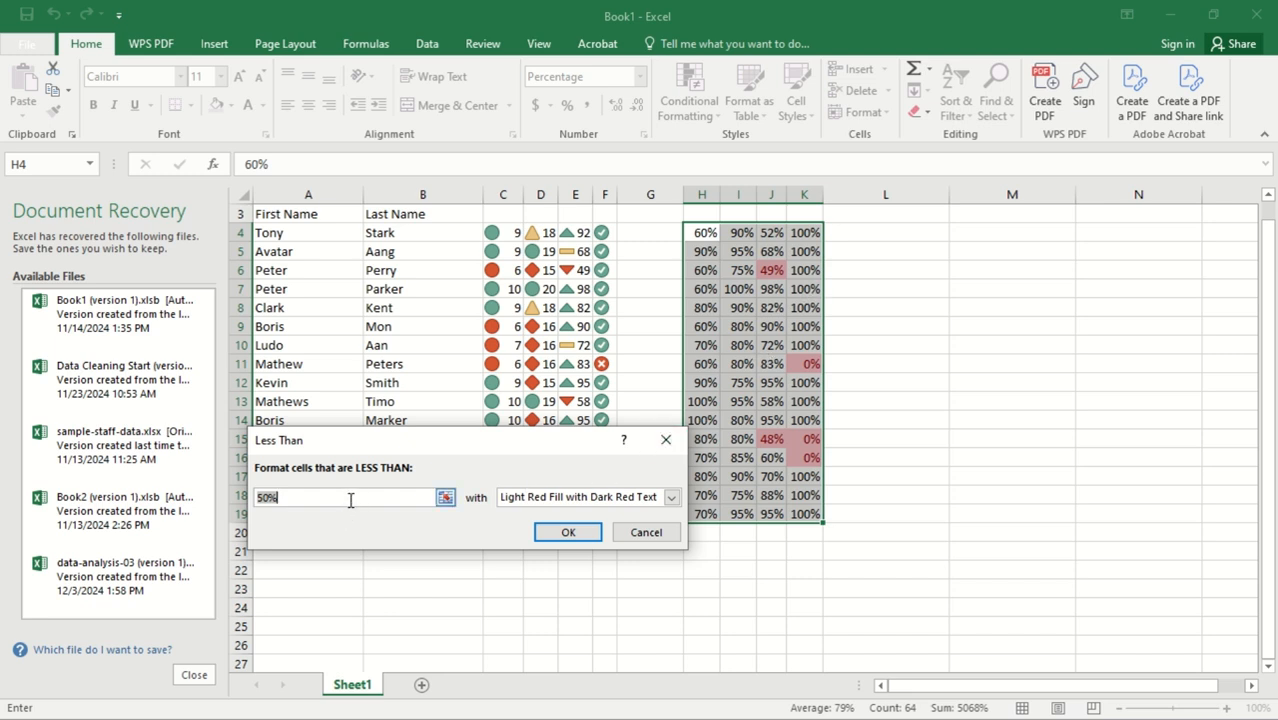
pyautogui.click(580, 536)
pyautogui.click(800, 308)
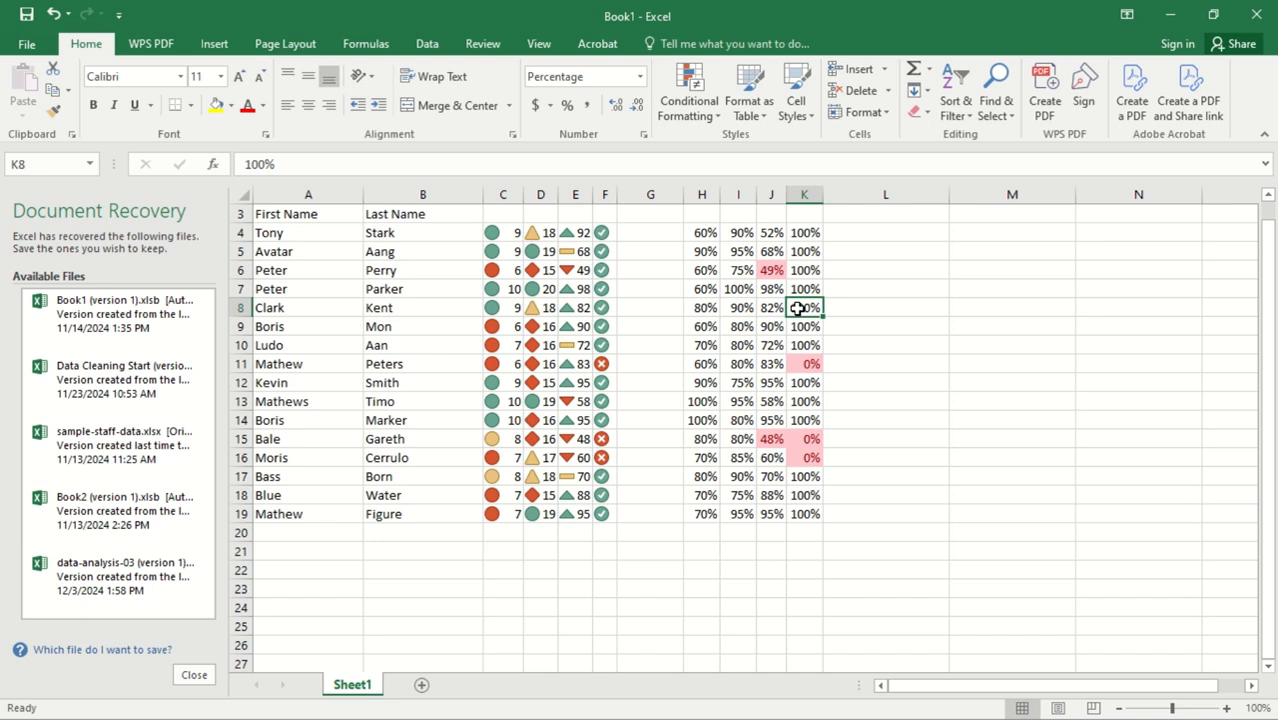
pyautogui.click(805, 459)
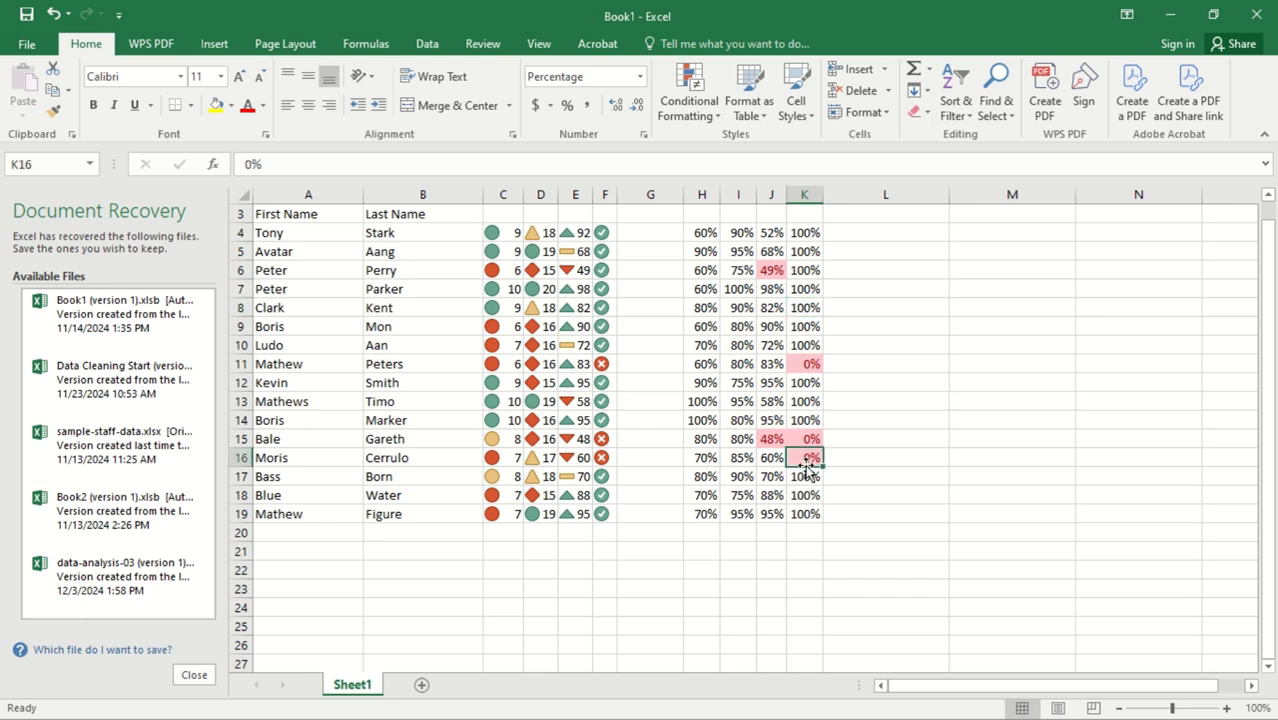
pyautogui.click(771, 446)
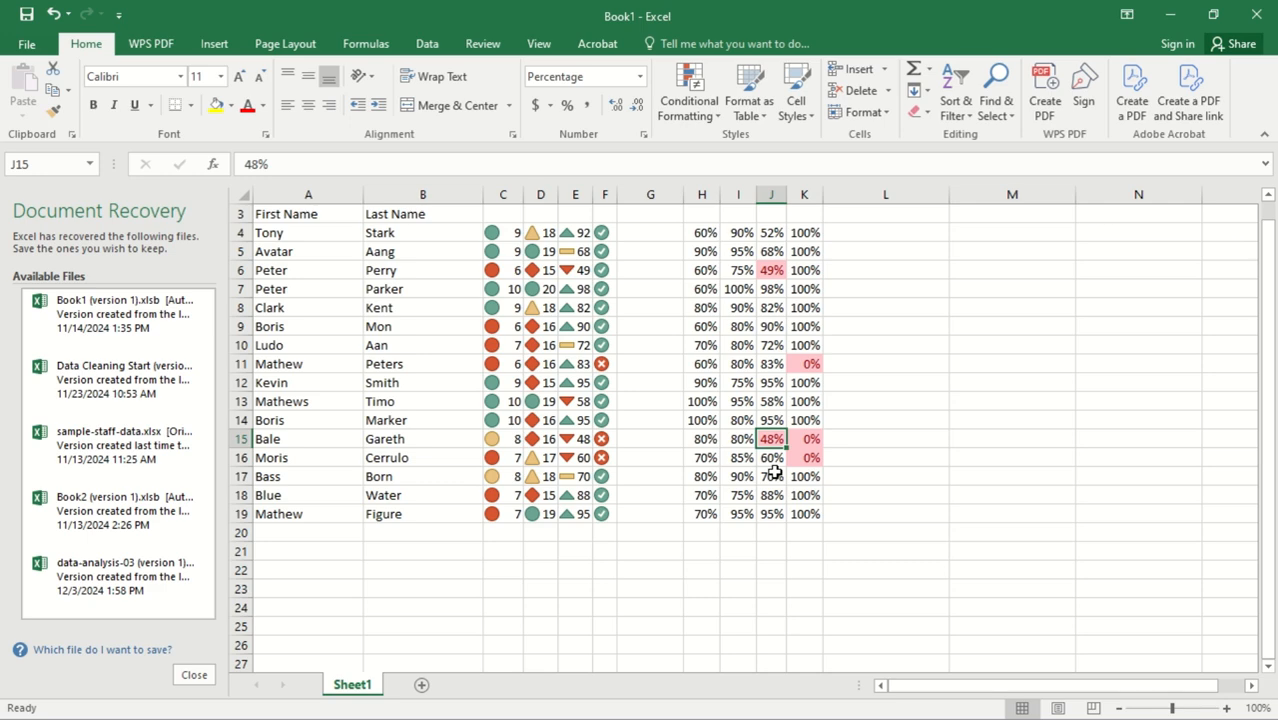
# - Enter the column header "Firring Decision" in cell L1, beside the drug test percentages
pyautogui.moveTo(1266, 466); pyautogui.dragTo(1268, 420)
pyautogui.click(906, 320)
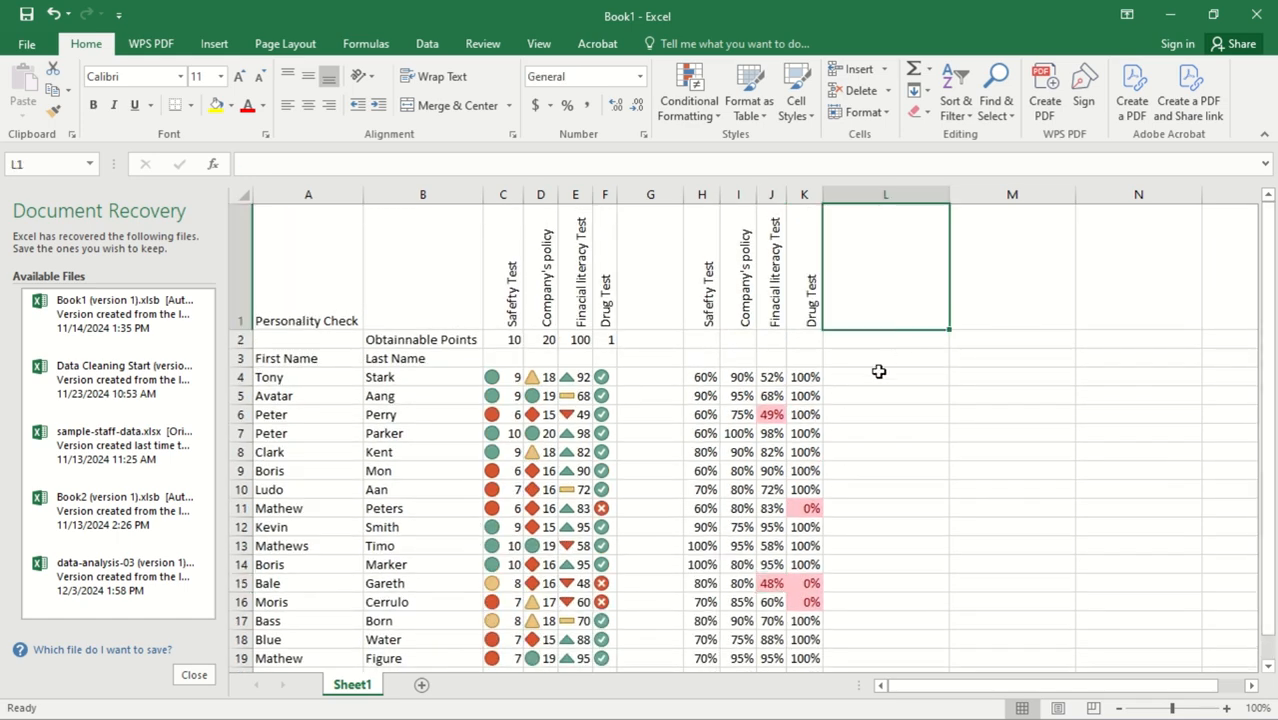
pyautogui.doubleClick(892, 315)
pyautogui.write('De')
pyautogui.press('BackSpace')
pyautogui.press('BackSpace')
pyautogui.write('D')
pyautogui.press('BackSpace')
pyautogui.write('Fr')
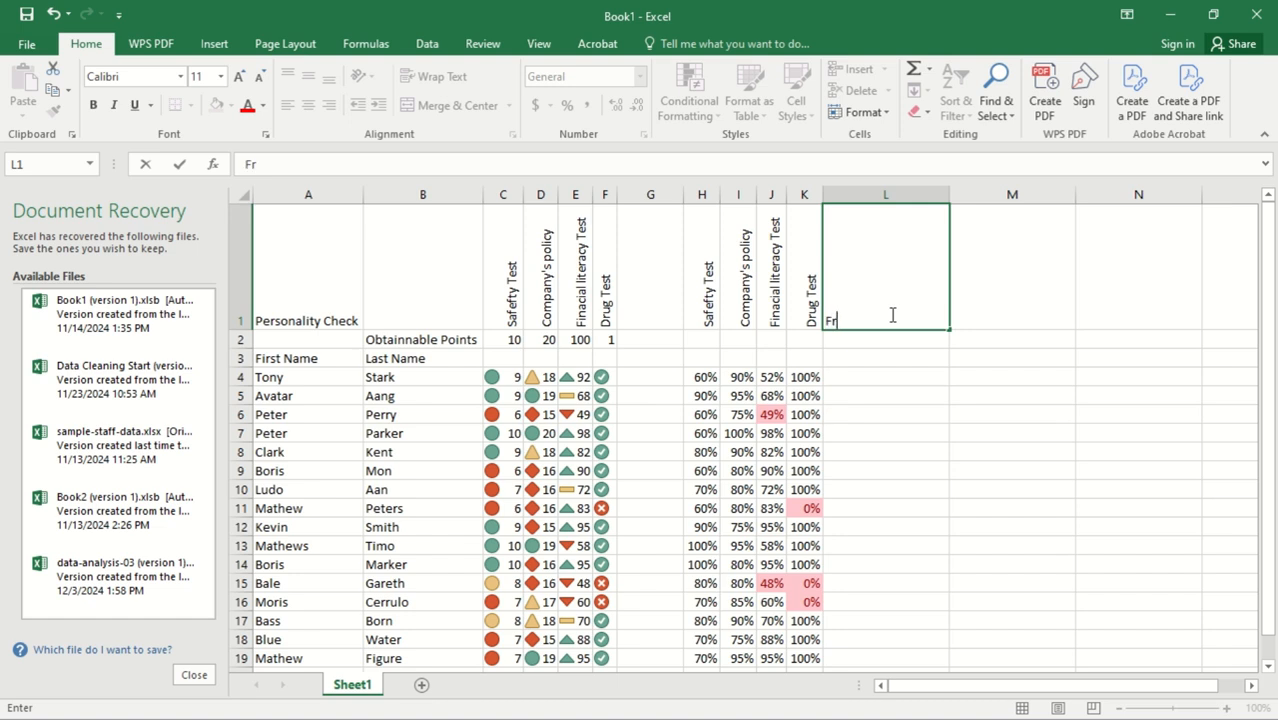
pyautogui.press('BackSpace')
pyautogui.write('ir')
pyautogui.write('ing')
pyautogui.press('BackSpace')
pyautogui.press('BackSpace')
pyautogui.press('BackSpace')
pyautogui.press('BackSpace')
pyautogui.write('ring Decision')
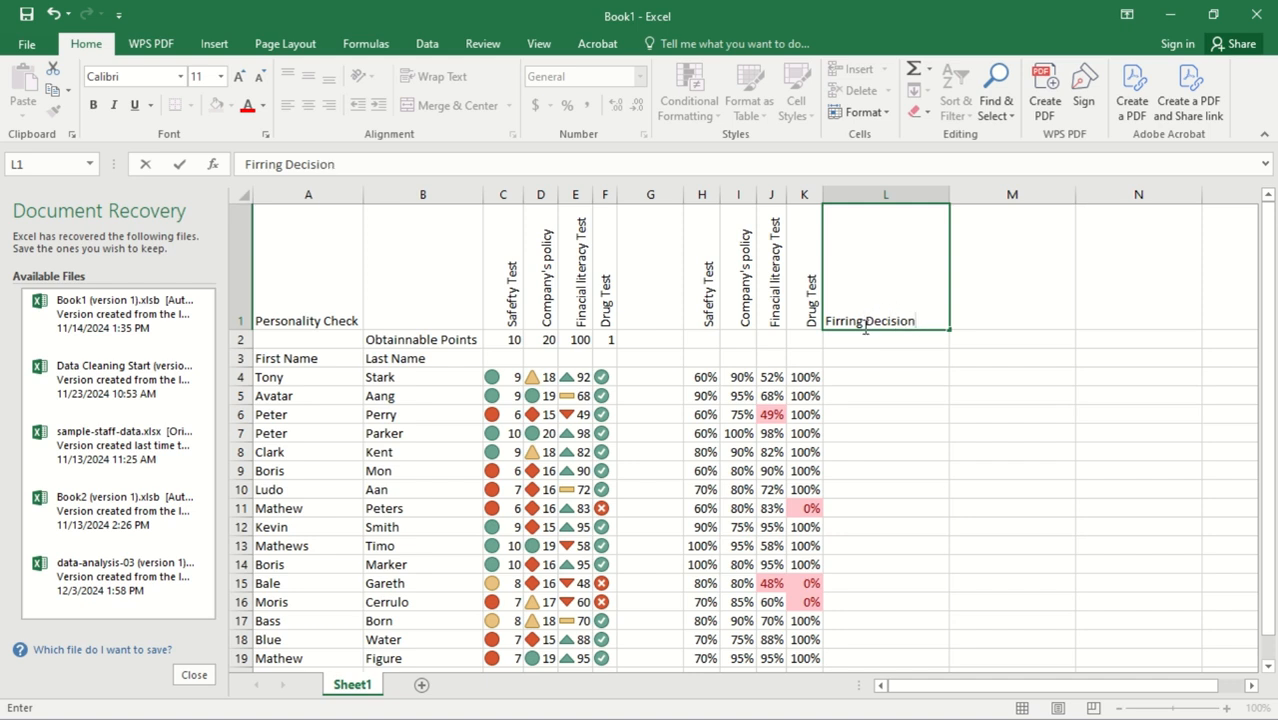
pyautogui.press('Return')
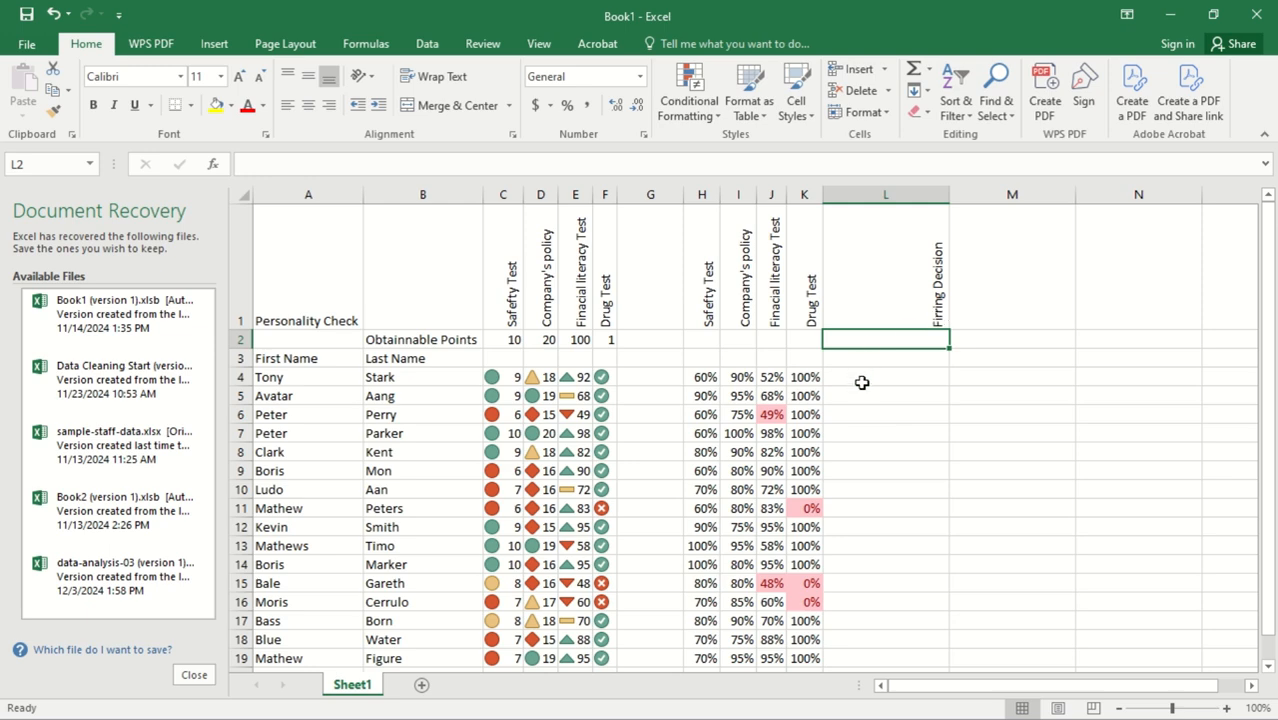
# - Correct the header in L1 to "Firing Decision" and auto-fit column L to its contents
pyautogui.doubleClick(937, 320)
pyautogui.click(843, 320)
pyautogui.press('BackSpace')
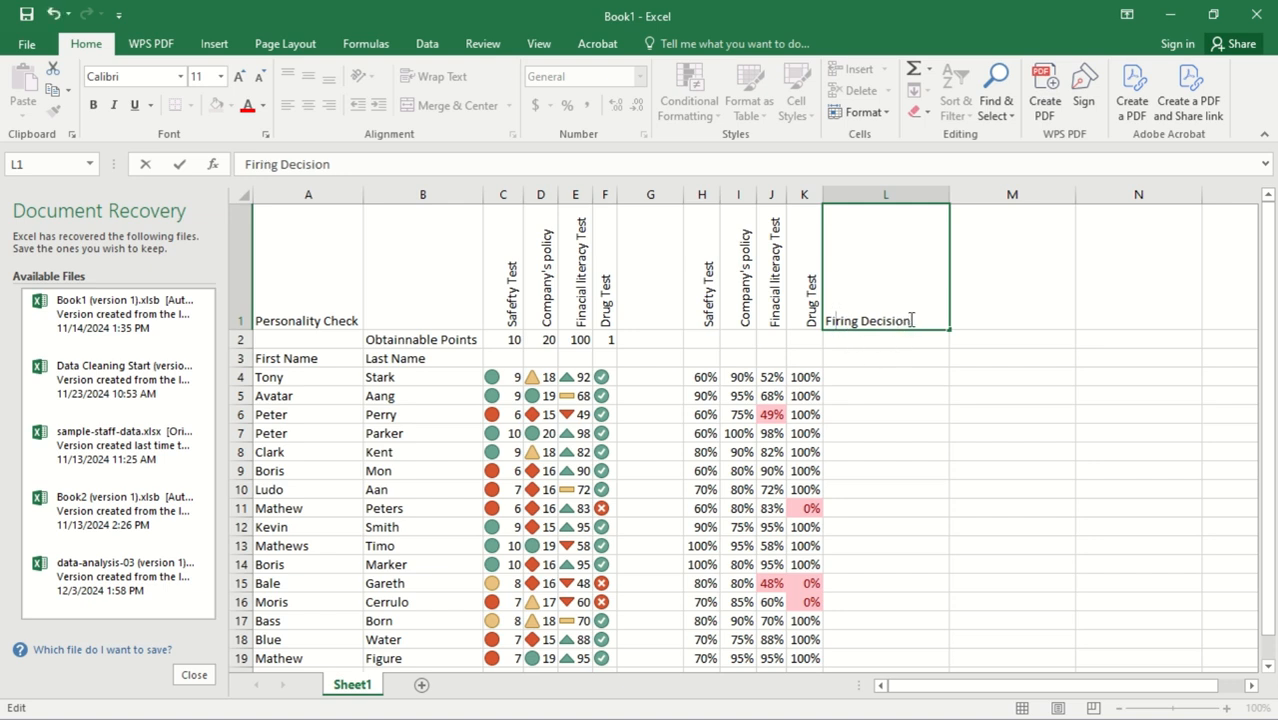
pyautogui.press('Return')
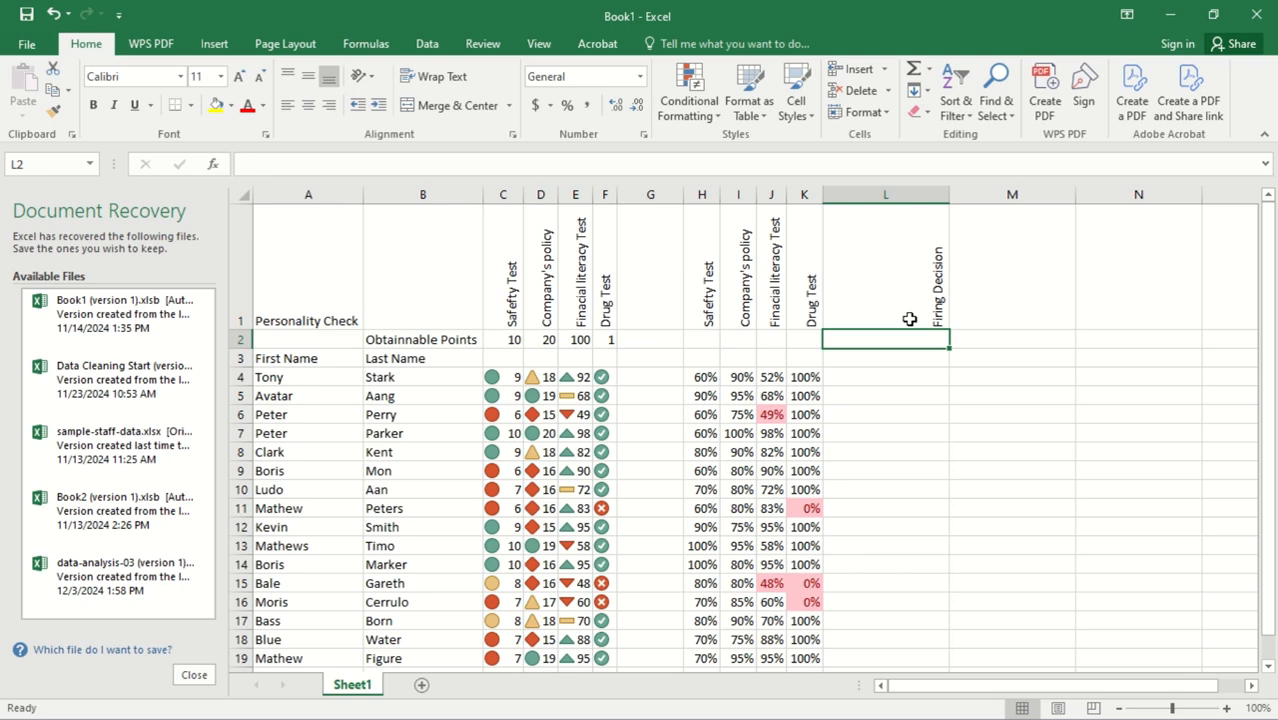
pyautogui.doubleClick(949, 194)
# - Begin an OR formula in L4 whose first condition tests the safety percentage, H4<.5
pyautogui.click(840, 381)
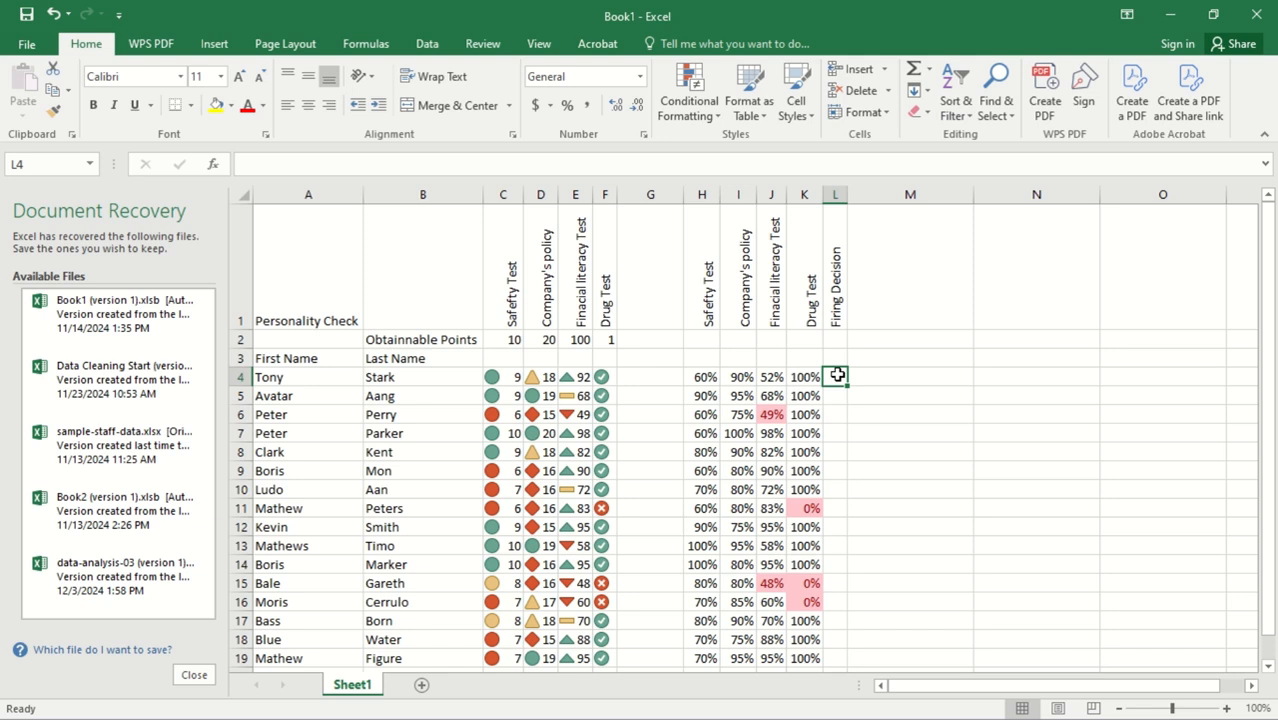
pyautogui.doubleClick(838, 375)
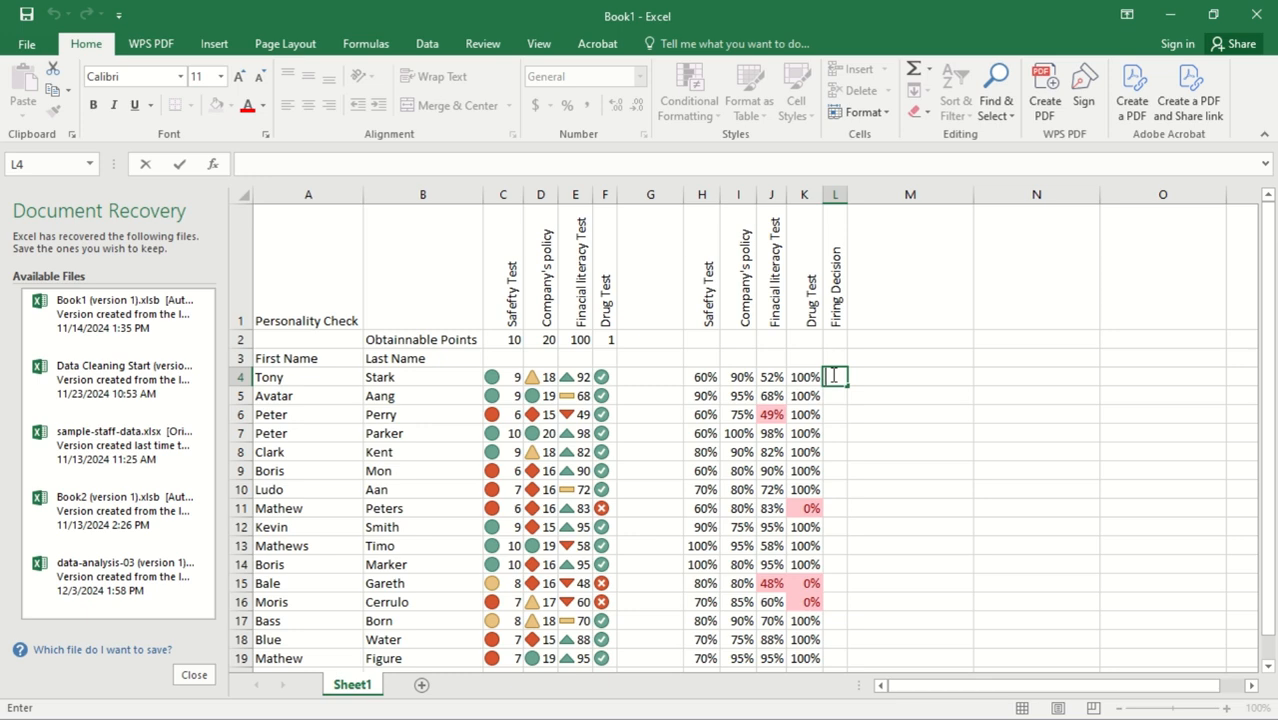
pyautogui.write('=')
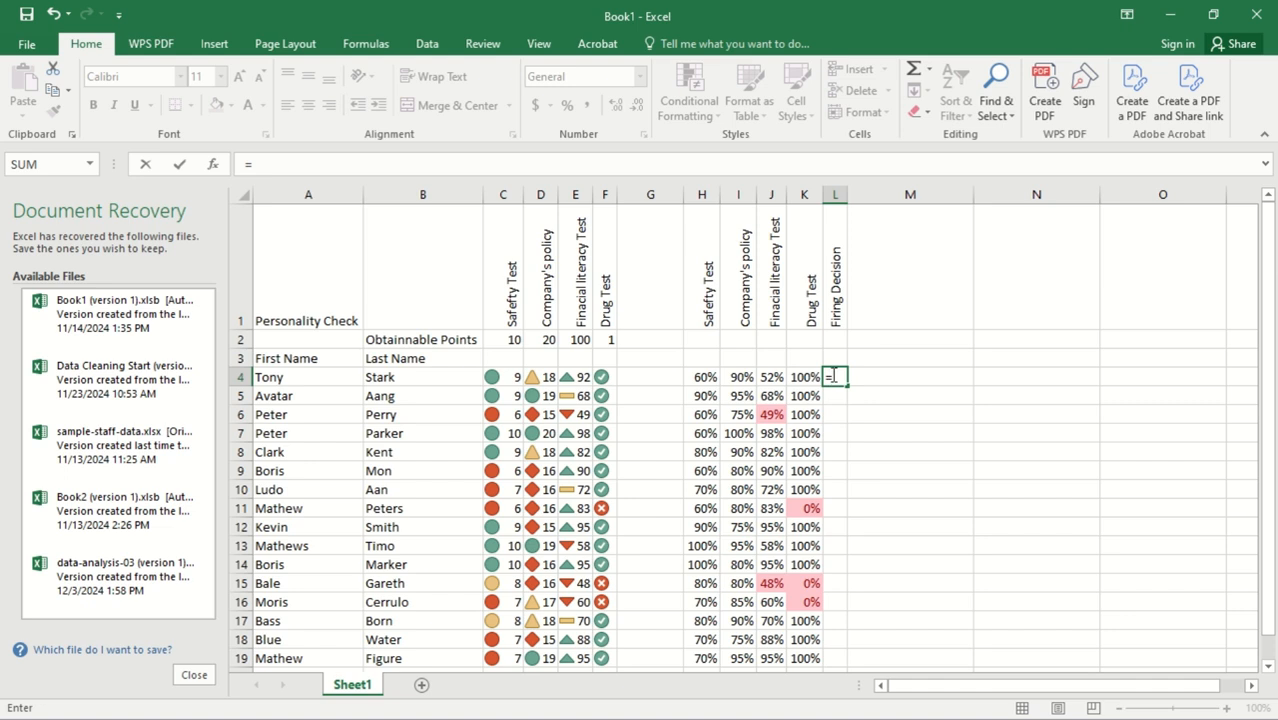
pyautogui.write('pr')
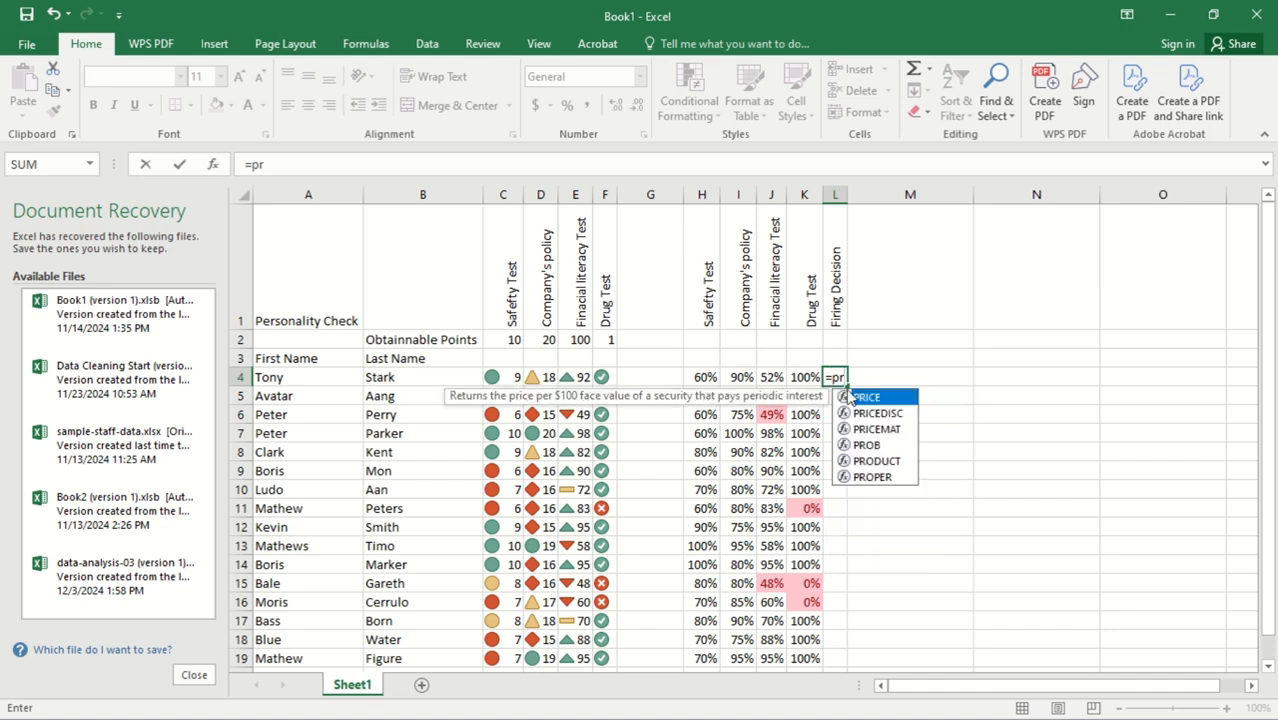
pyautogui.press('BackSpace')
pyautogui.press('BackSpace')
pyautogui.write('or')
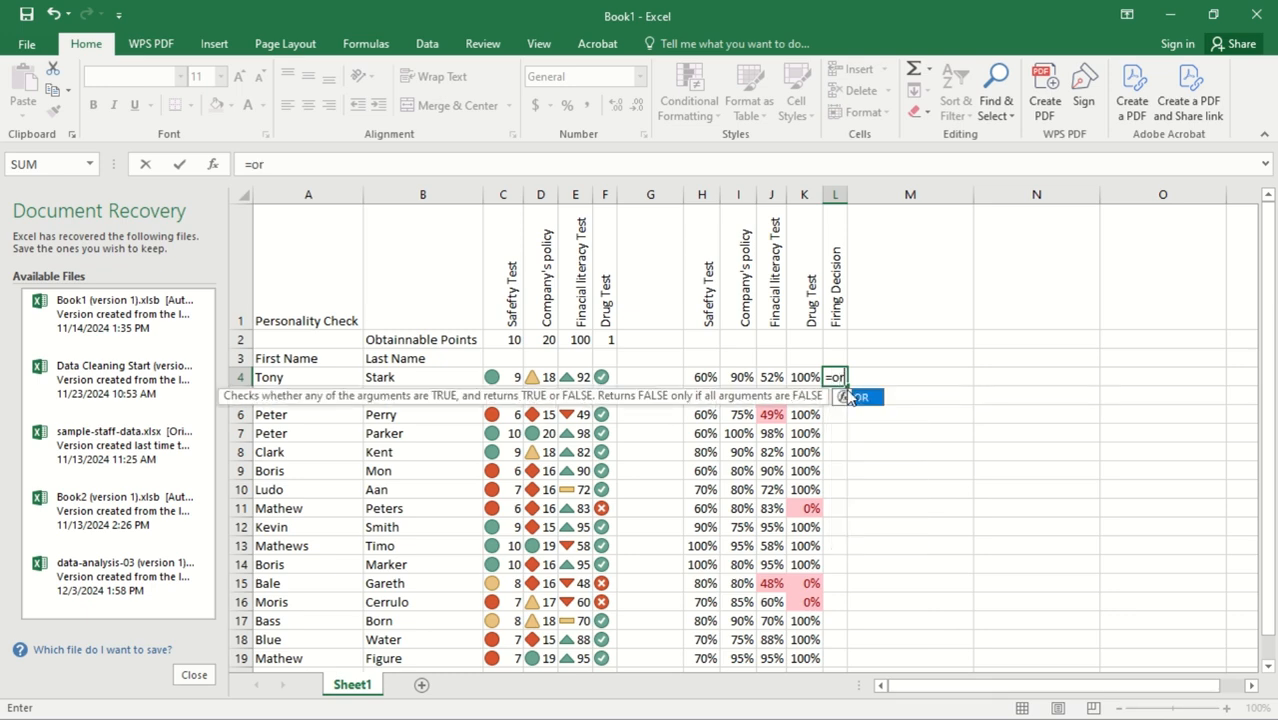
pyautogui.doubleClick(862, 398)
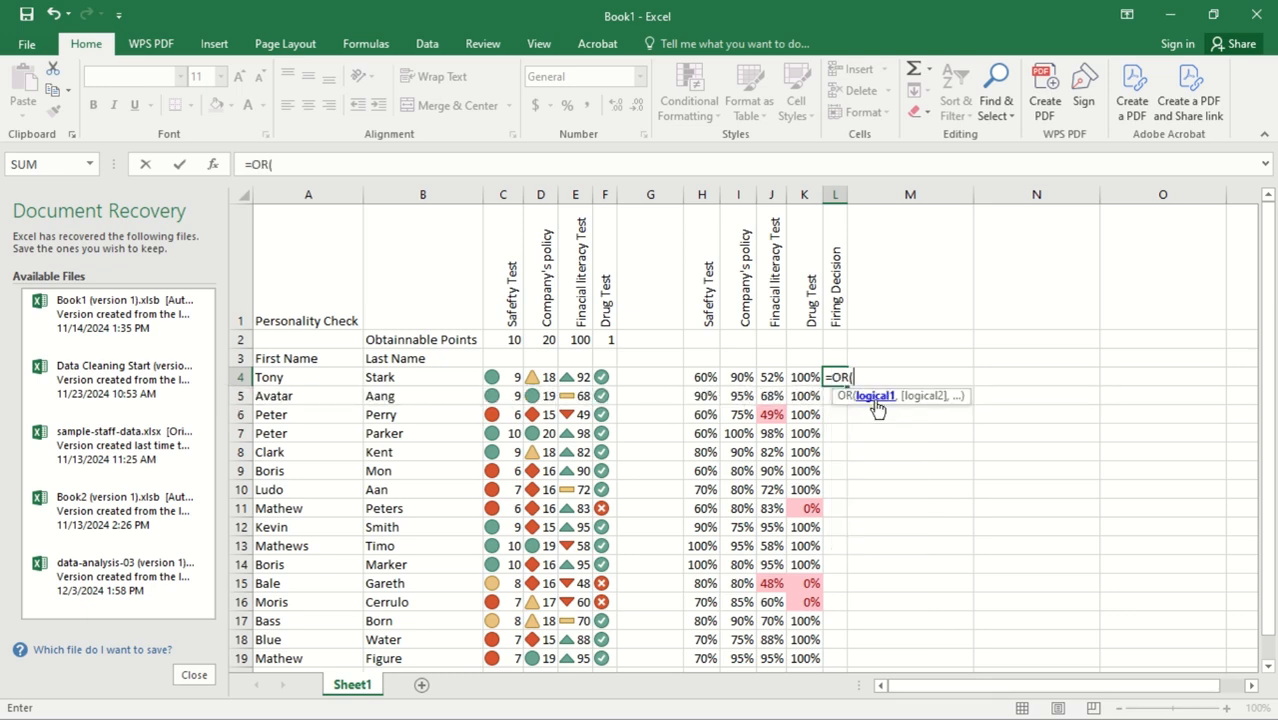
pyautogui.click(708, 377)
pyautogui.write(',')
pyautogui.press('BackSpace')
pyautogui.write('<')
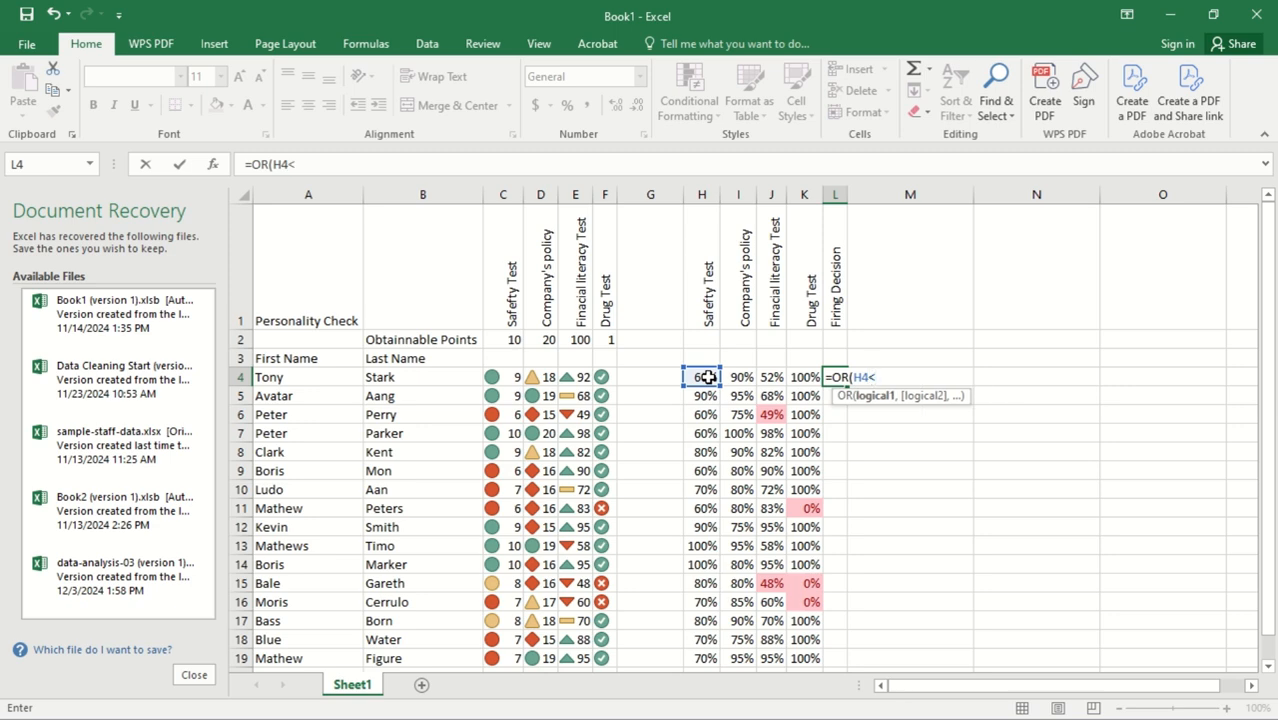
pyautogui.write('.5,')
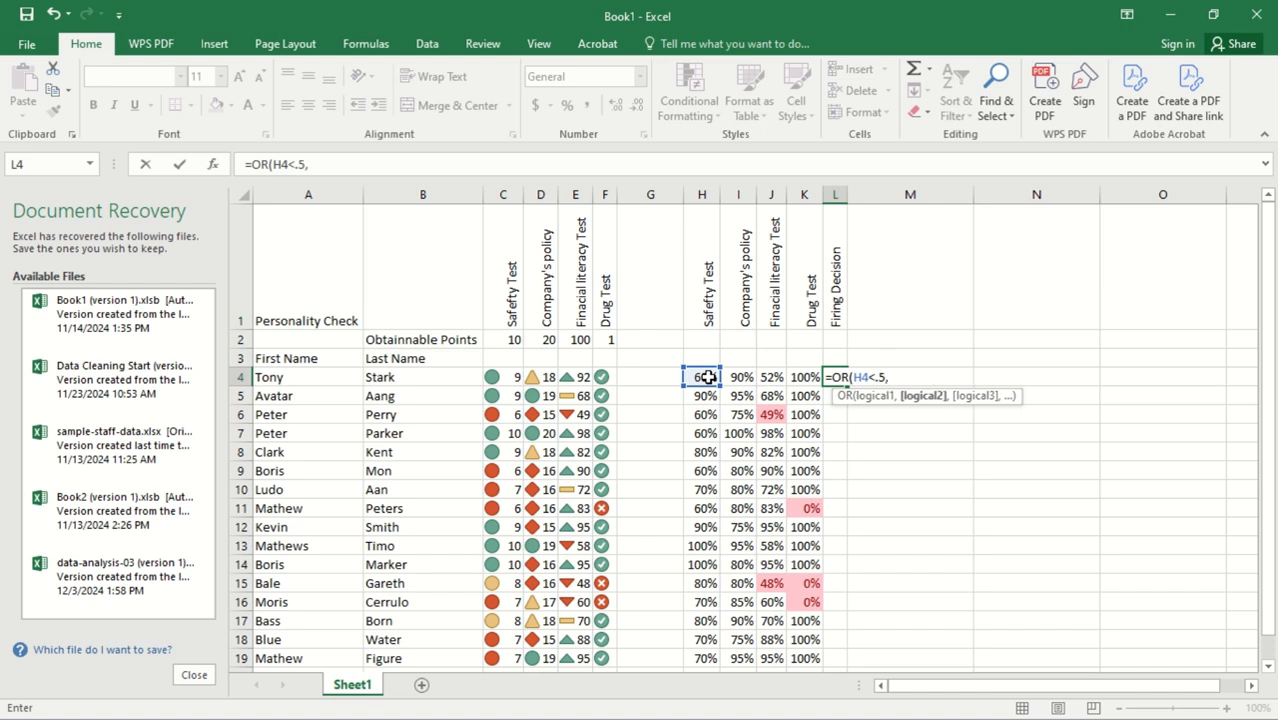
# - Complete the OR formula in L4 with the conditions I4<.5, J4<.5 and K4<.5, and enter it
pyautogui.click(735, 378)
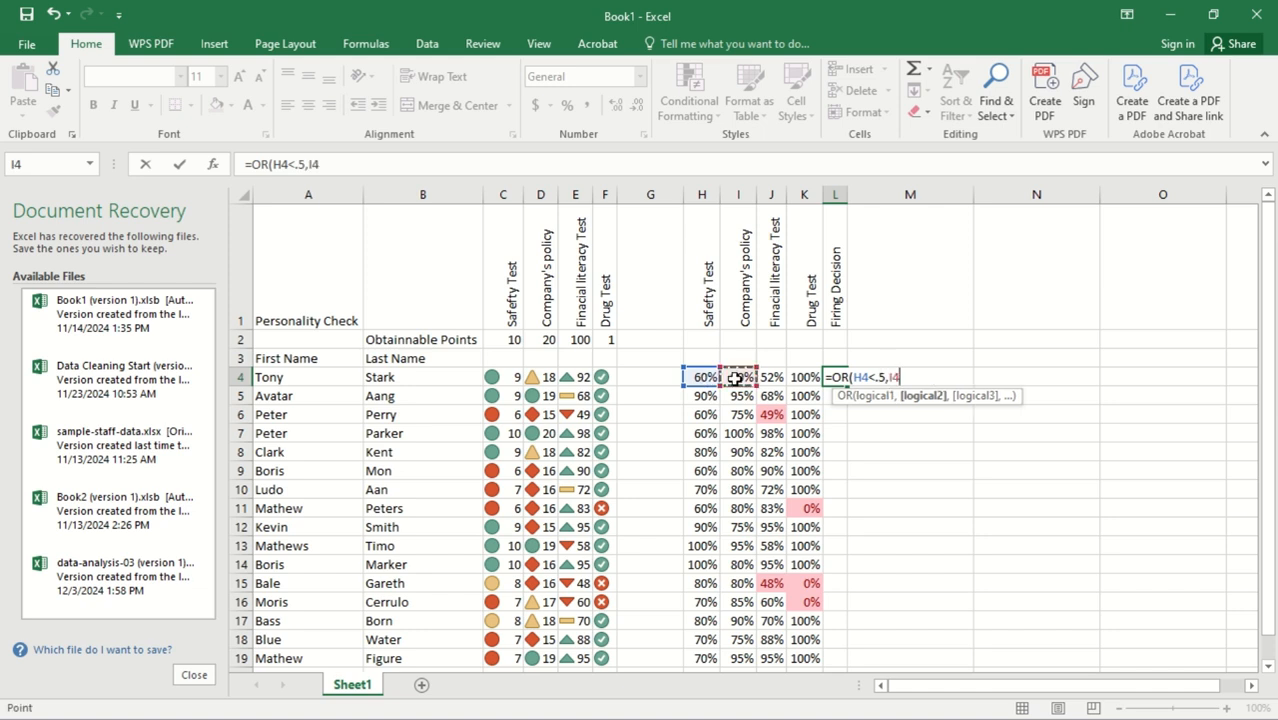
pyautogui.write('<,')
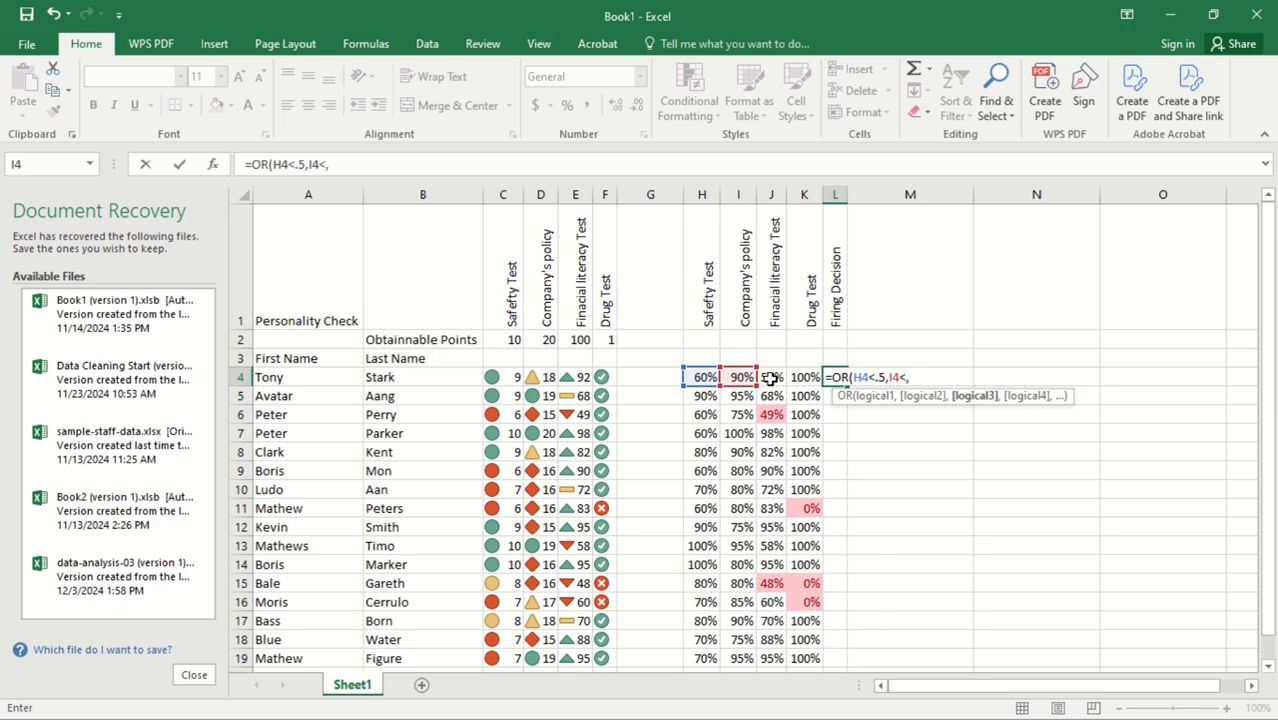
pyautogui.press('BackSpace')
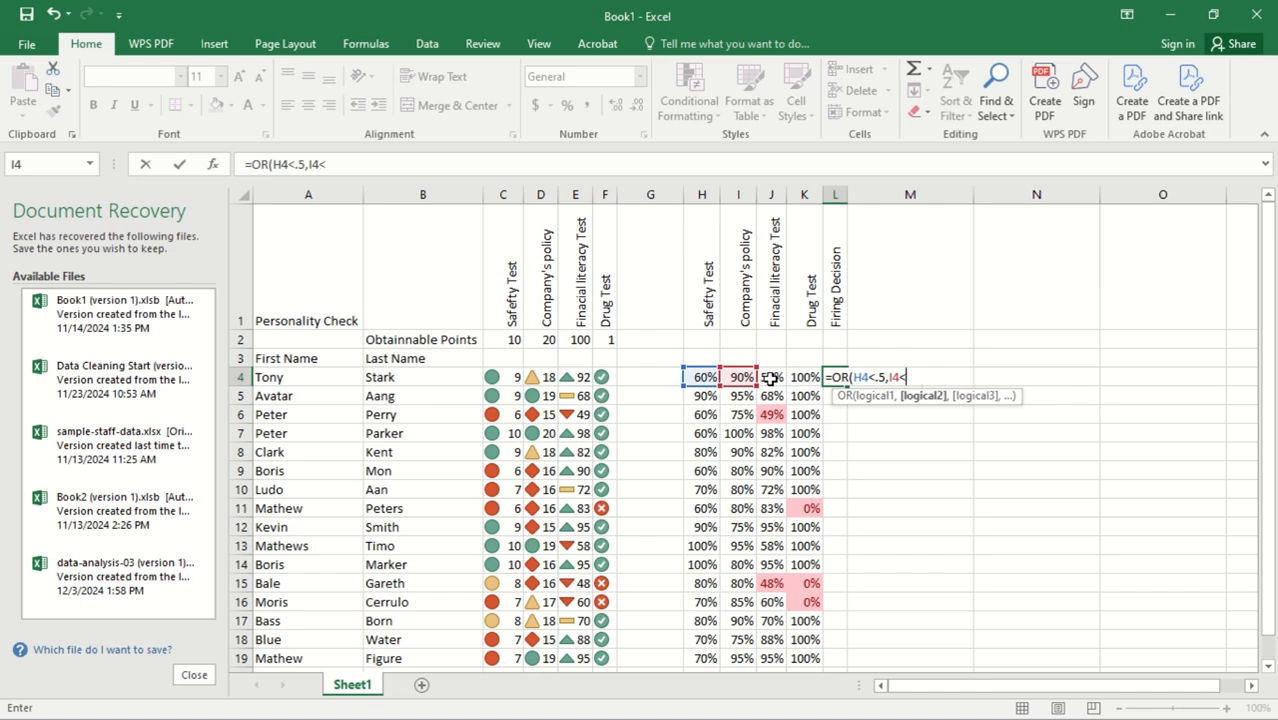
pyautogui.write('.5,')
pyautogui.click(770, 378)
pyautogui.write('<')
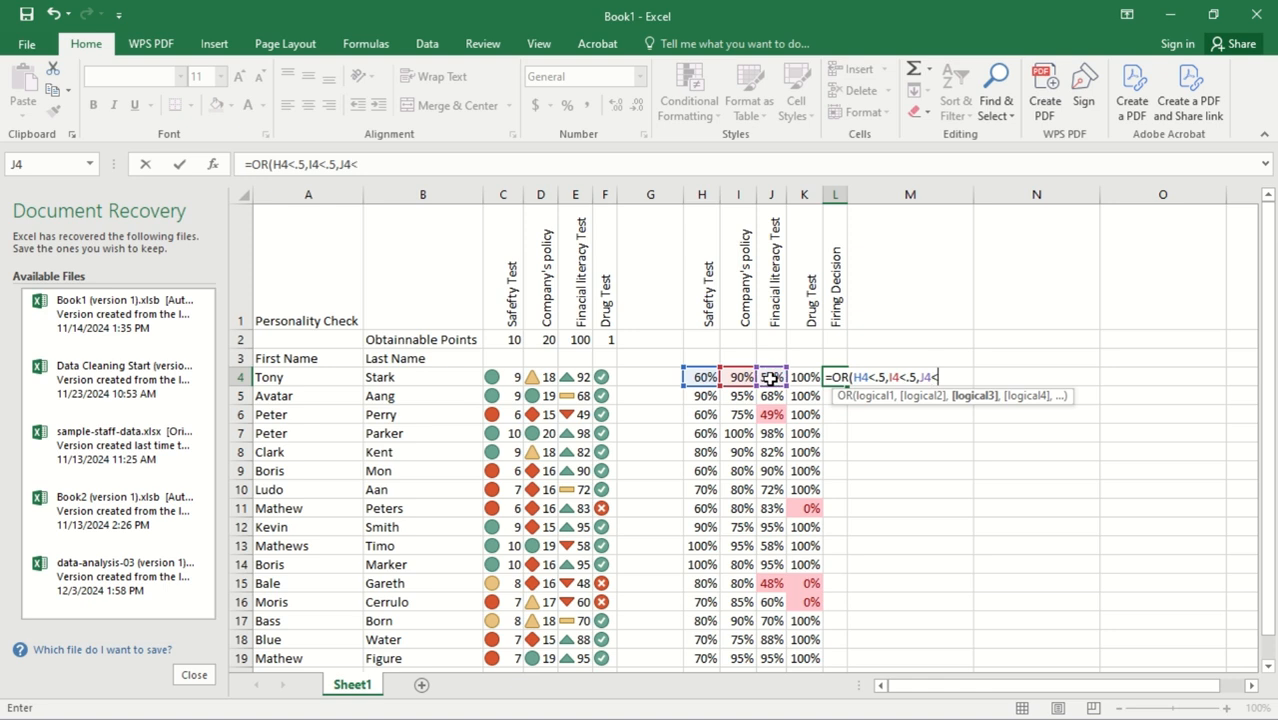
pyautogui.write('.5,')
pyautogui.click(800, 378)
pyautogui.write('<.5)')
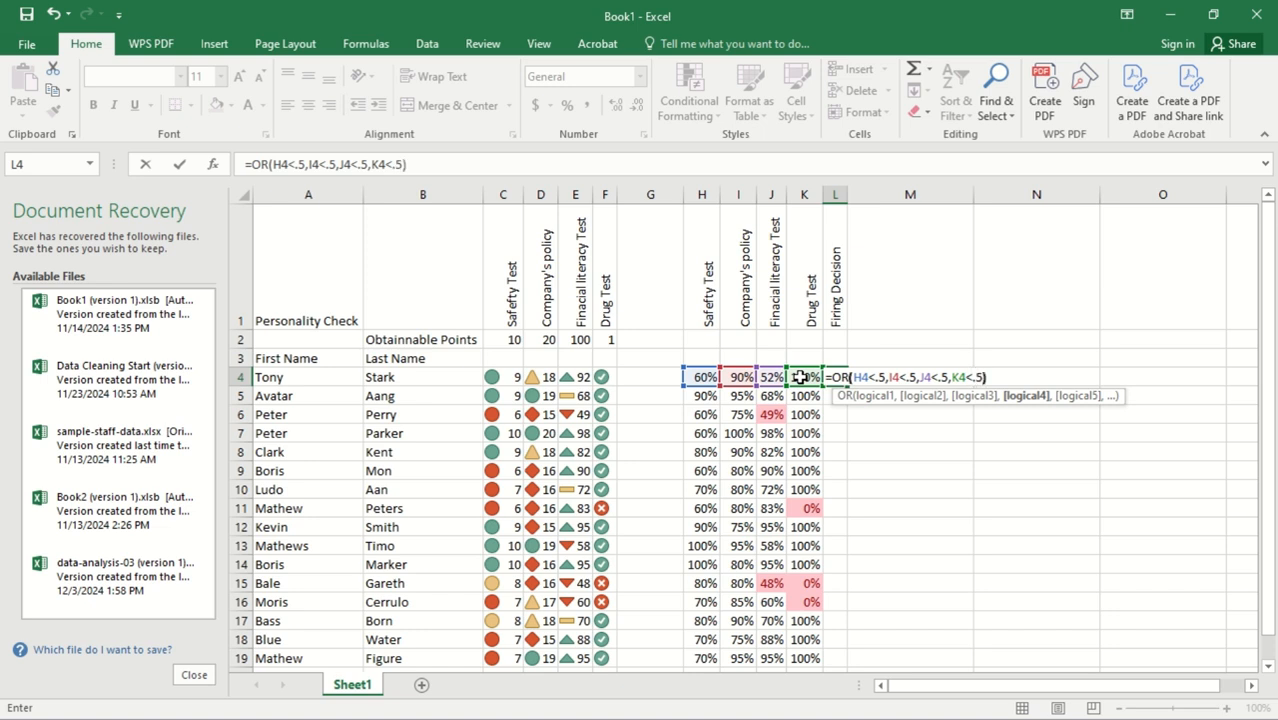
pyautogui.press('Return')
# - Copy the OR formula from L4 down the Firing Decision column through L19
pyautogui.click(845, 378)
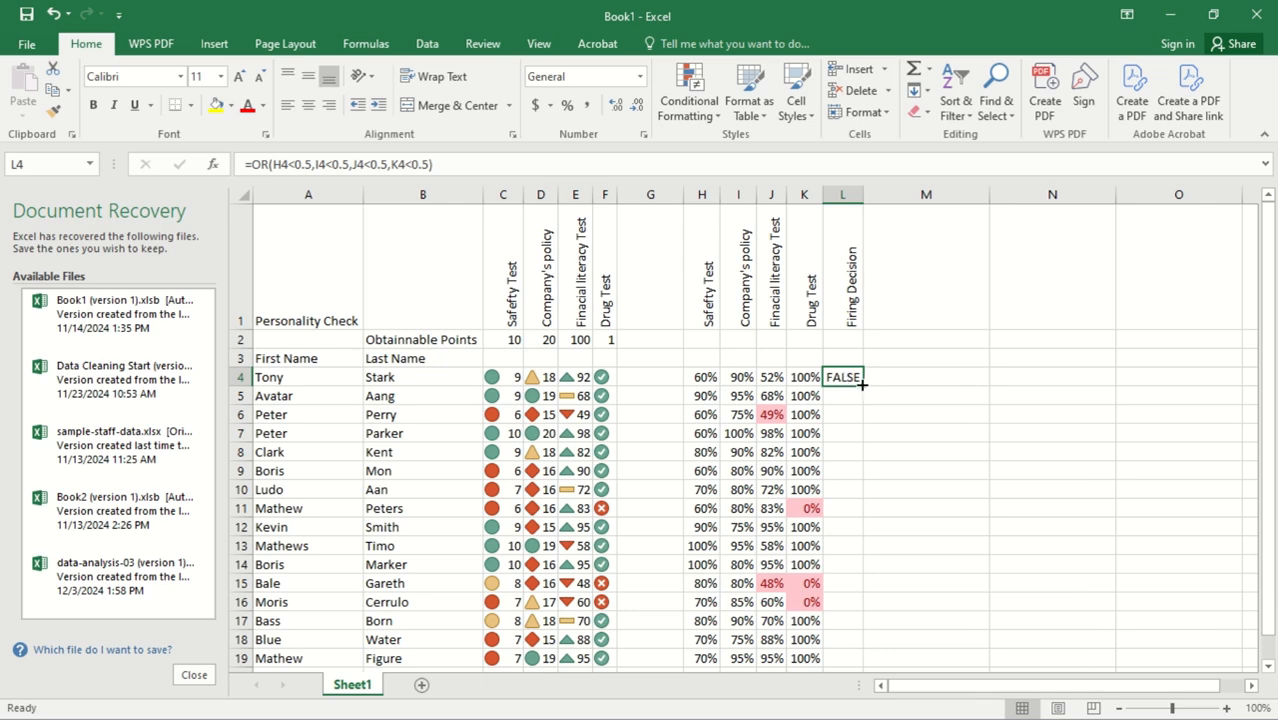
pyautogui.doubleClick(862, 387)
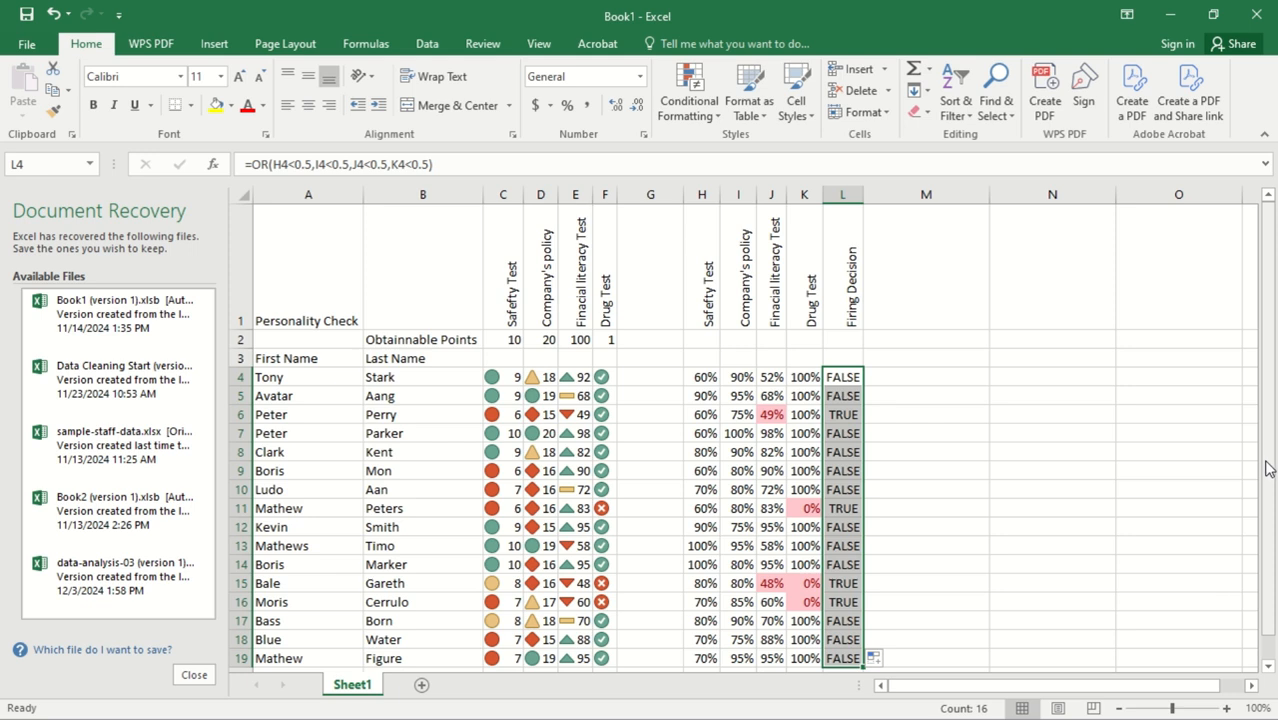
pyautogui.moveTo(1266, 466); pyautogui.dragTo(1266, 476)
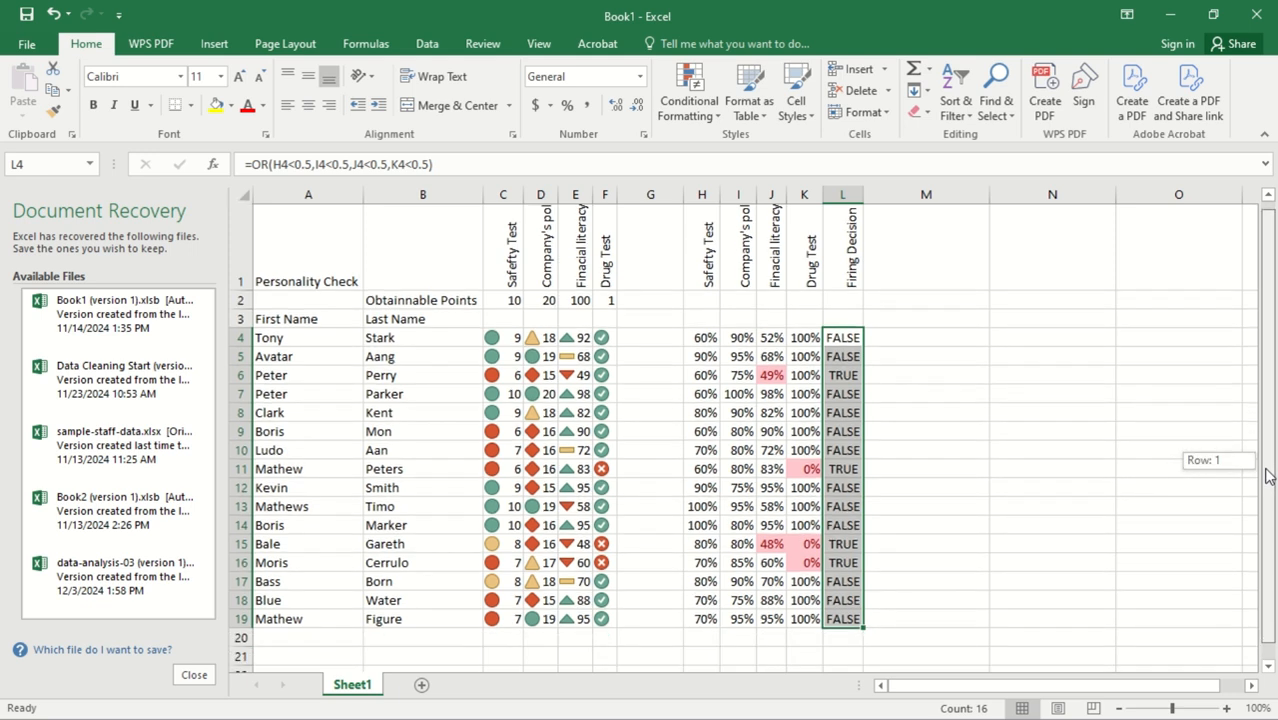
pyautogui.moveTo(1268, 476); pyautogui.dragTo(1268, 482)
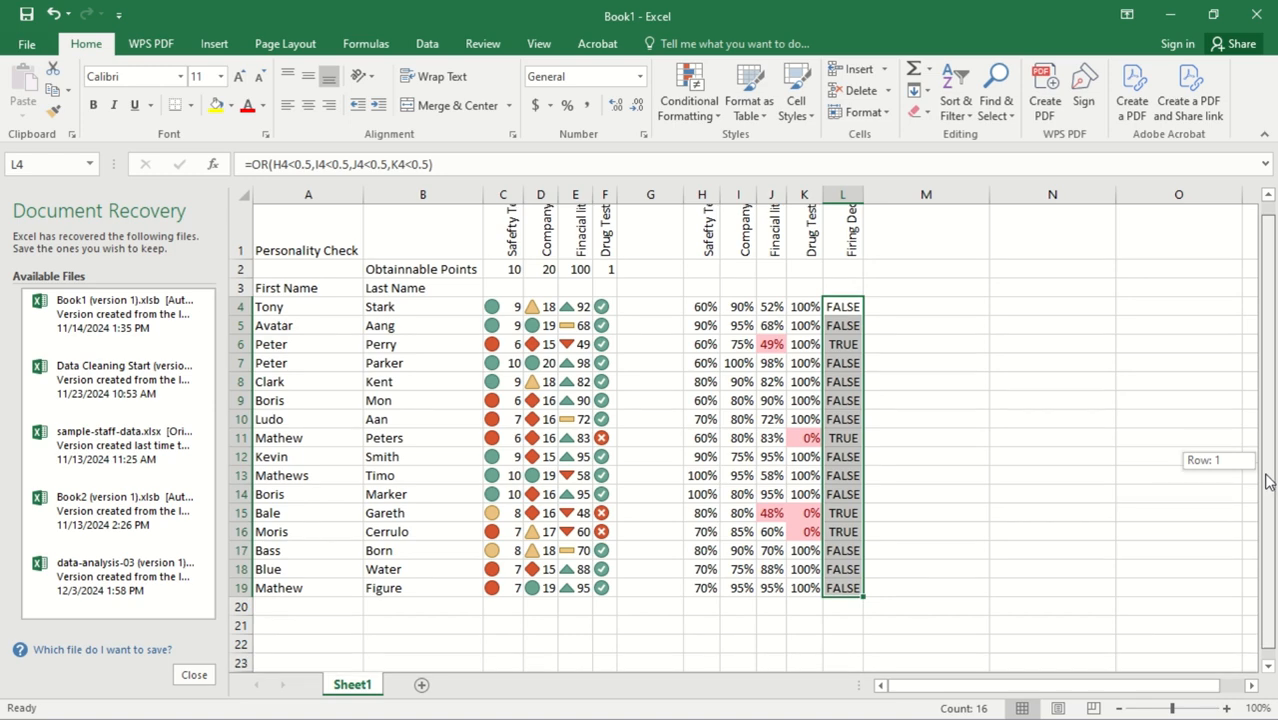
pyautogui.moveTo(1268, 482); pyautogui.dragTo(1268, 468)
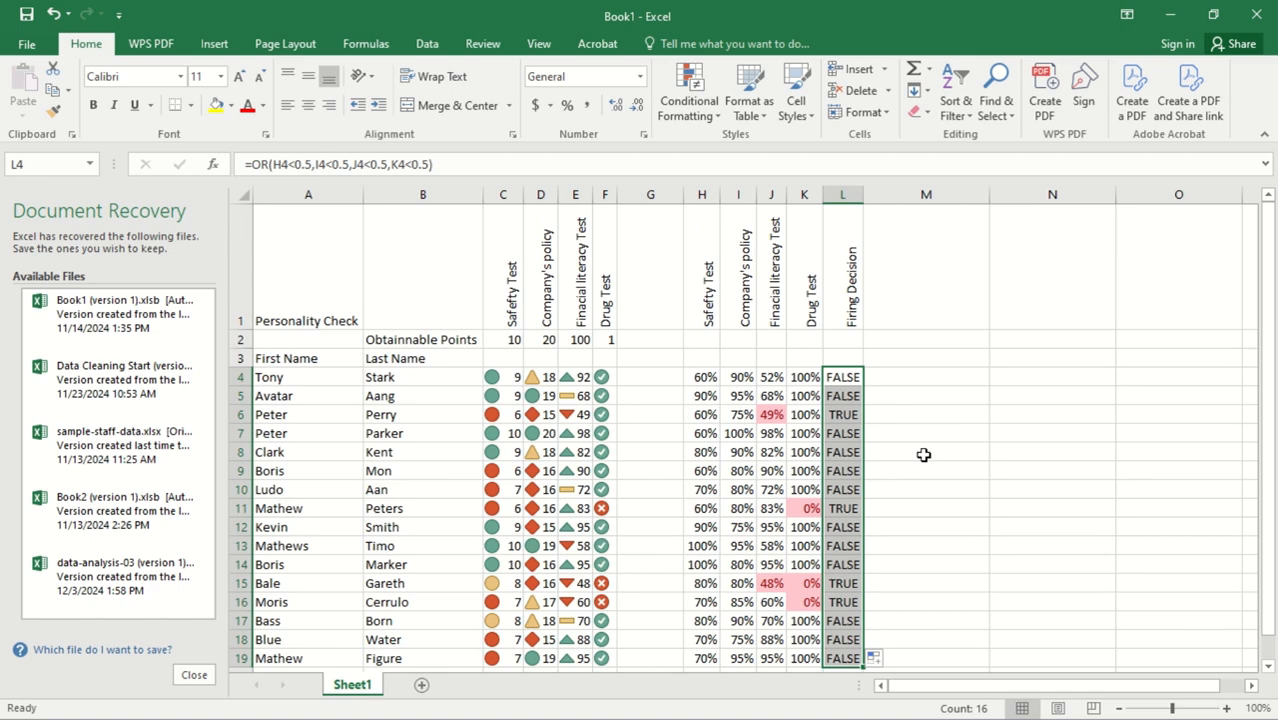
# - Highlight cells in L4:L19 that are equal to True with Light Red Fill with Dark Red Text
pyautogui.click(680, 92)
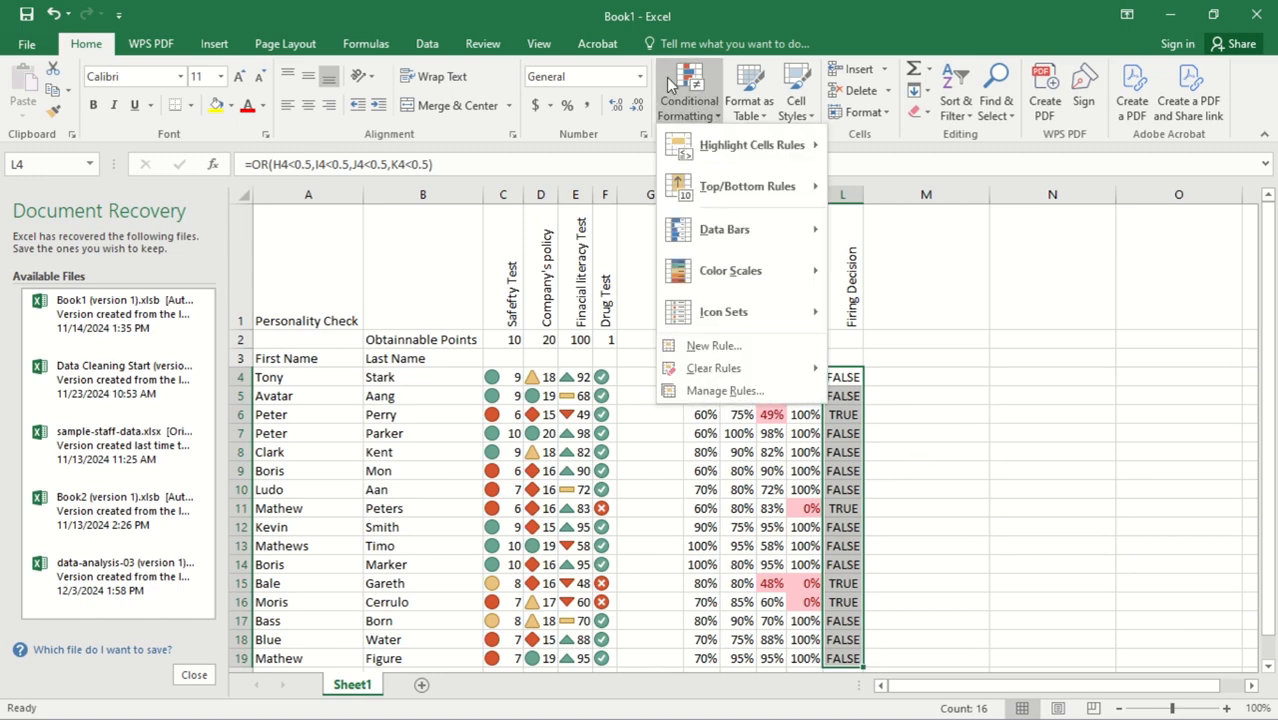
pyautogui.moveTo(707, 203)
pyautogui.moveTo(728, 145)
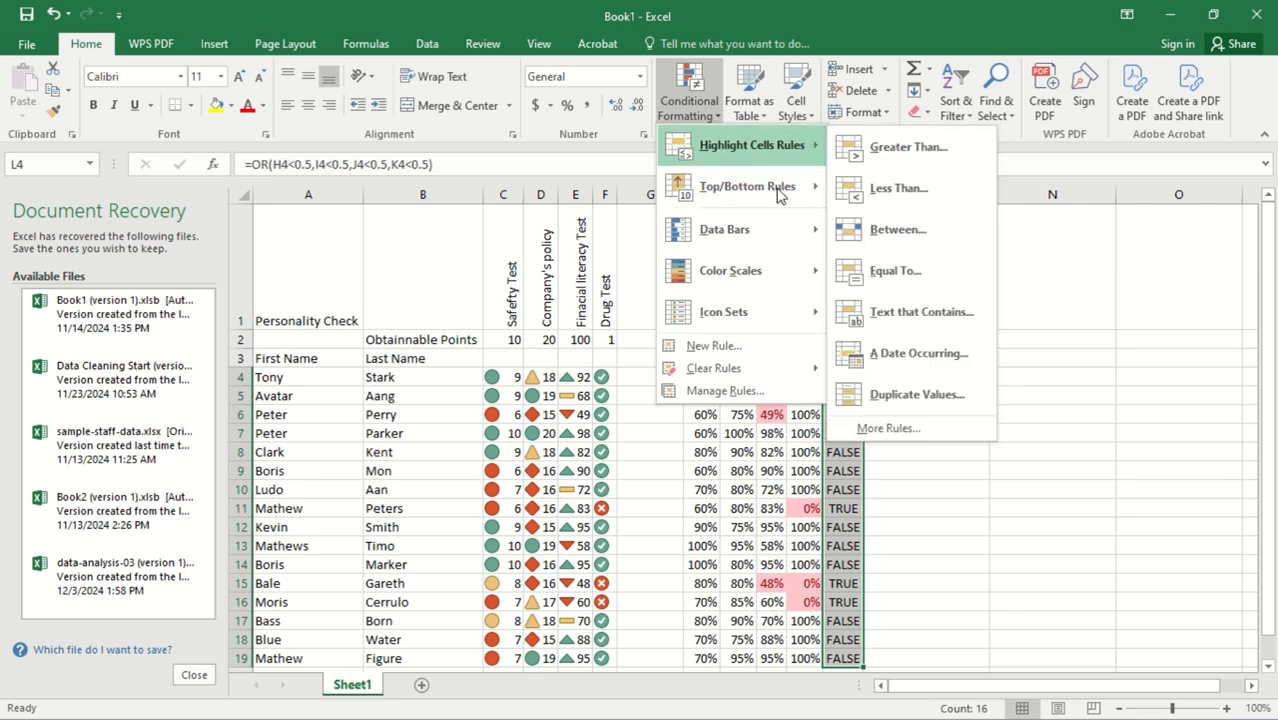
pyautogui.click(896, 271)
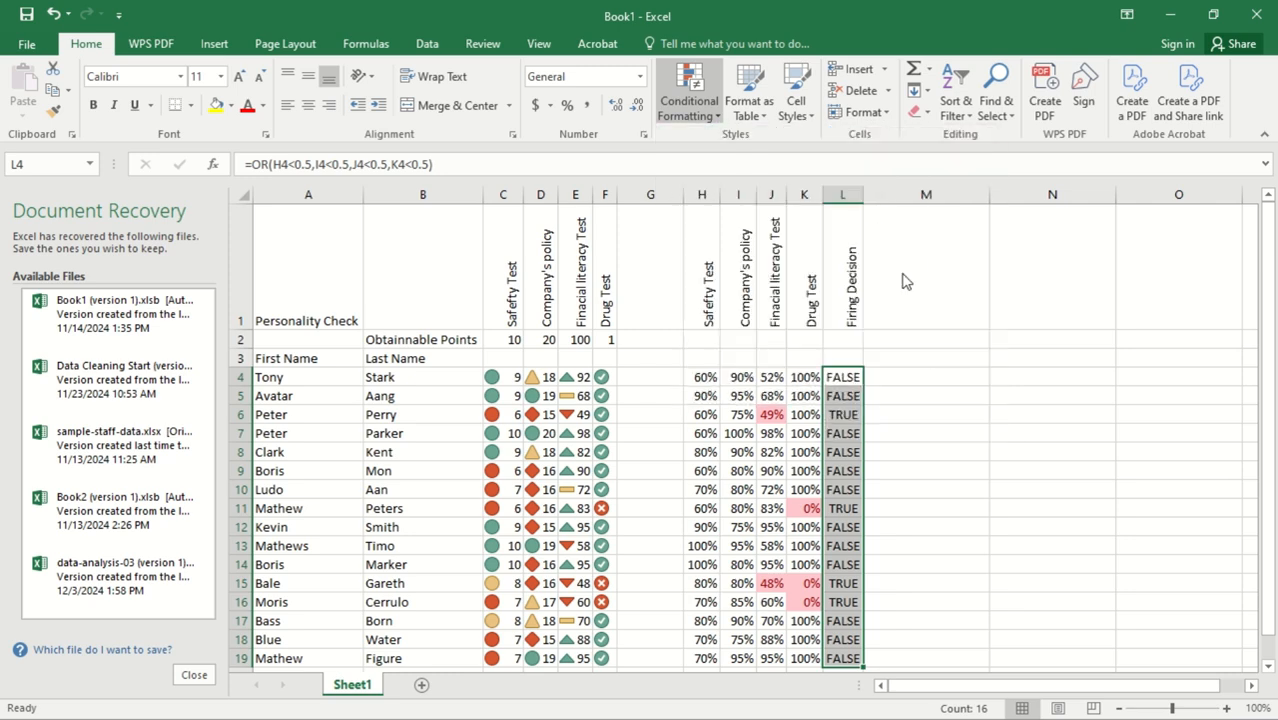
pyautogui.write('True')
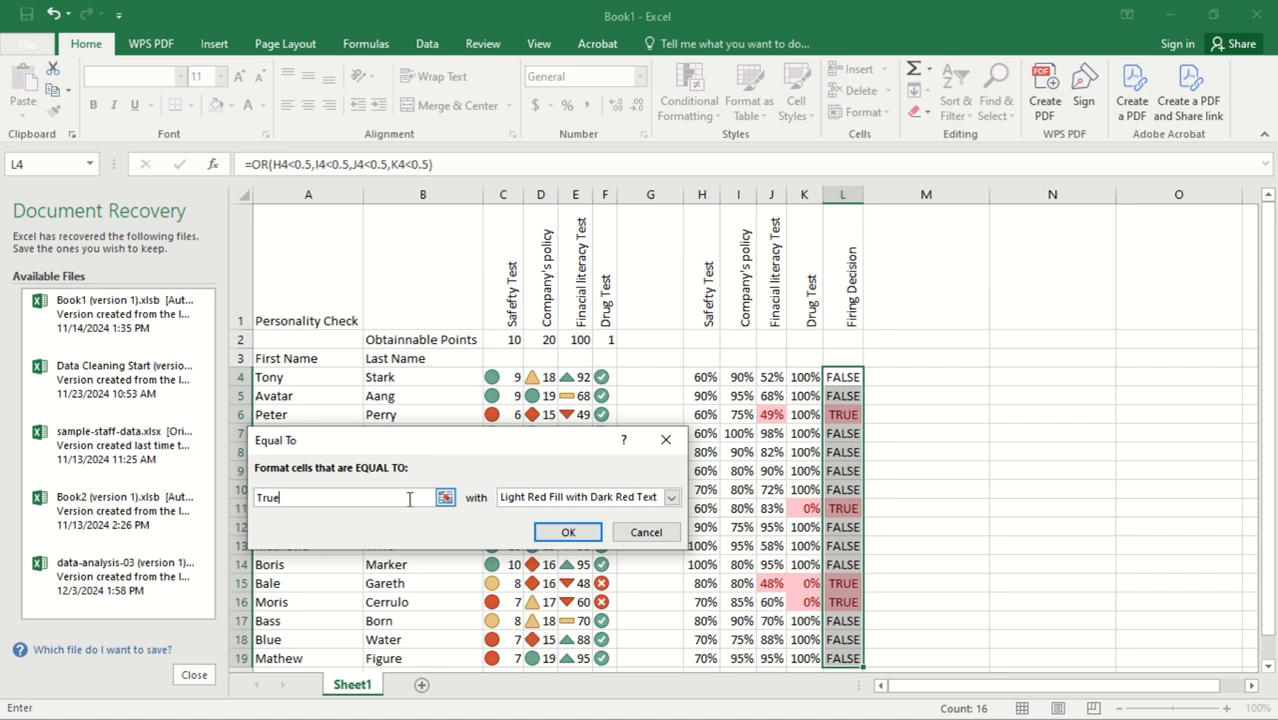
pyautogui.press('Return')
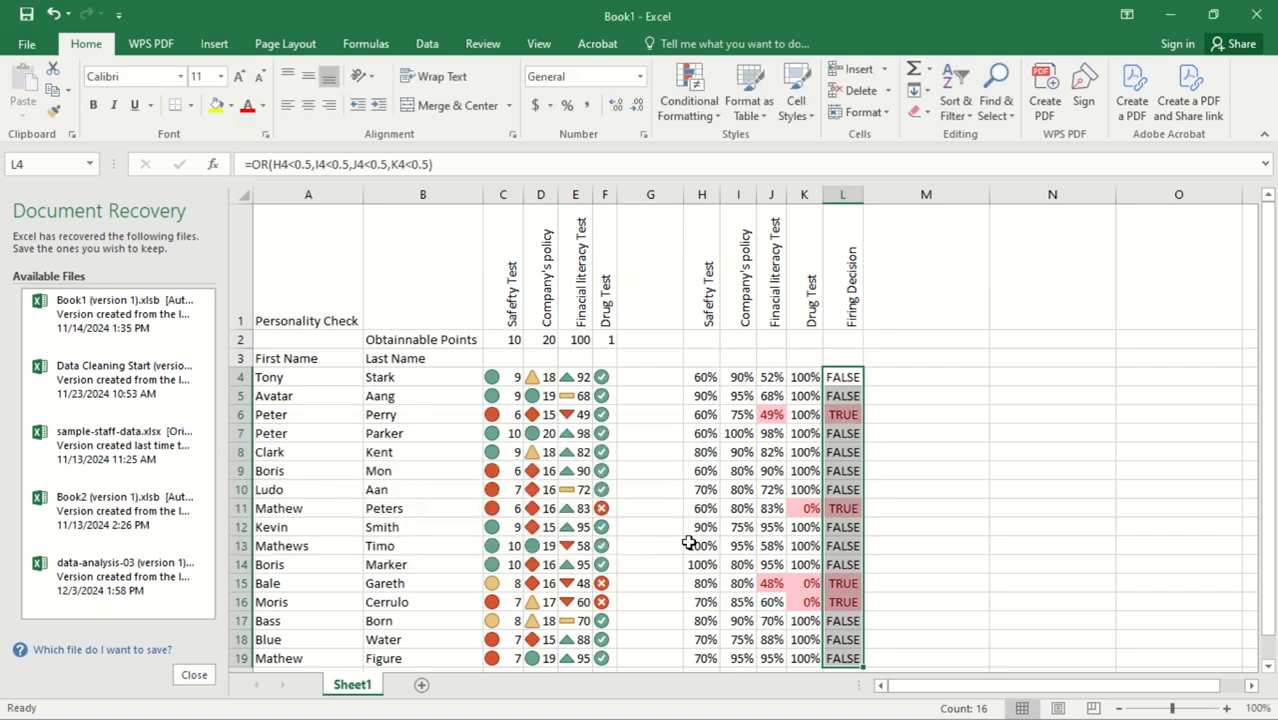
# - Enter the row label "Maximum" in cell A22, below the list of names
pyautogui.moveTo(1275, 430); pyautogui.dragTo(1275, 440)
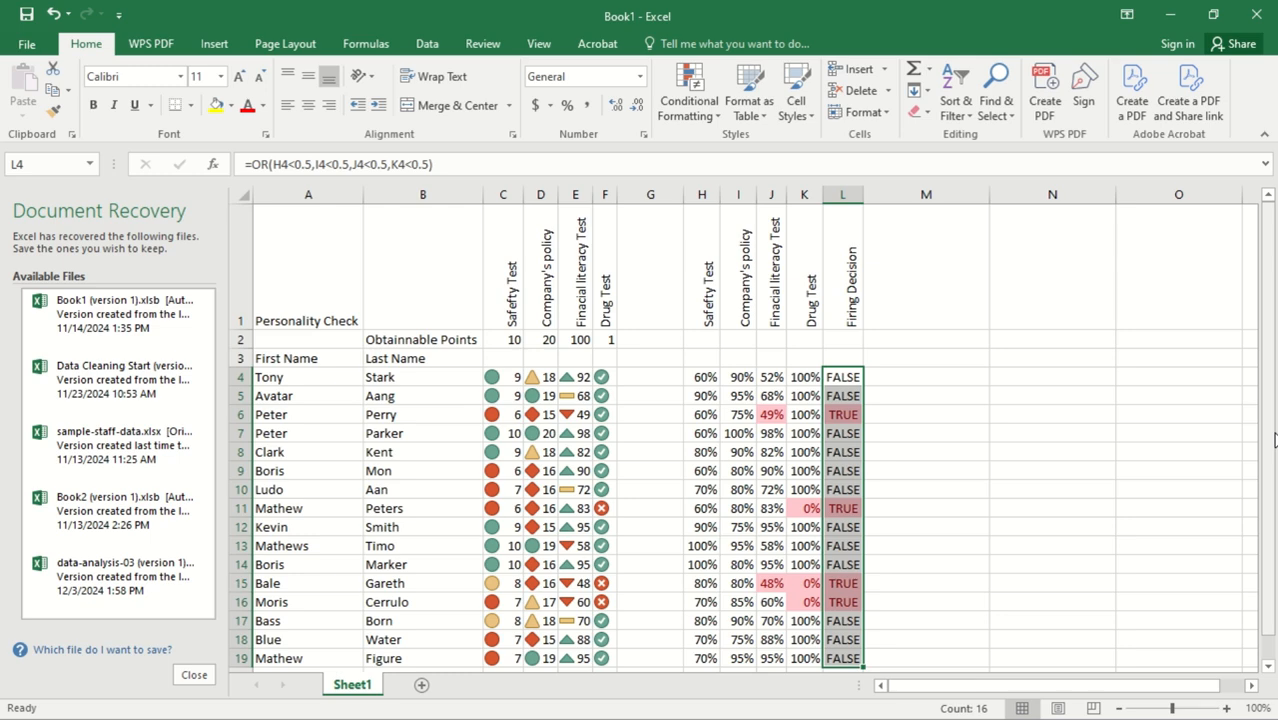
pyautogui.moveTo(1273, 440); pyautogui.dragTo(1275, 447)
pyautogui.moveTo(1274, 447); pyautogui.dragTo(1274, 470)
pyautogui.click(296, 574)
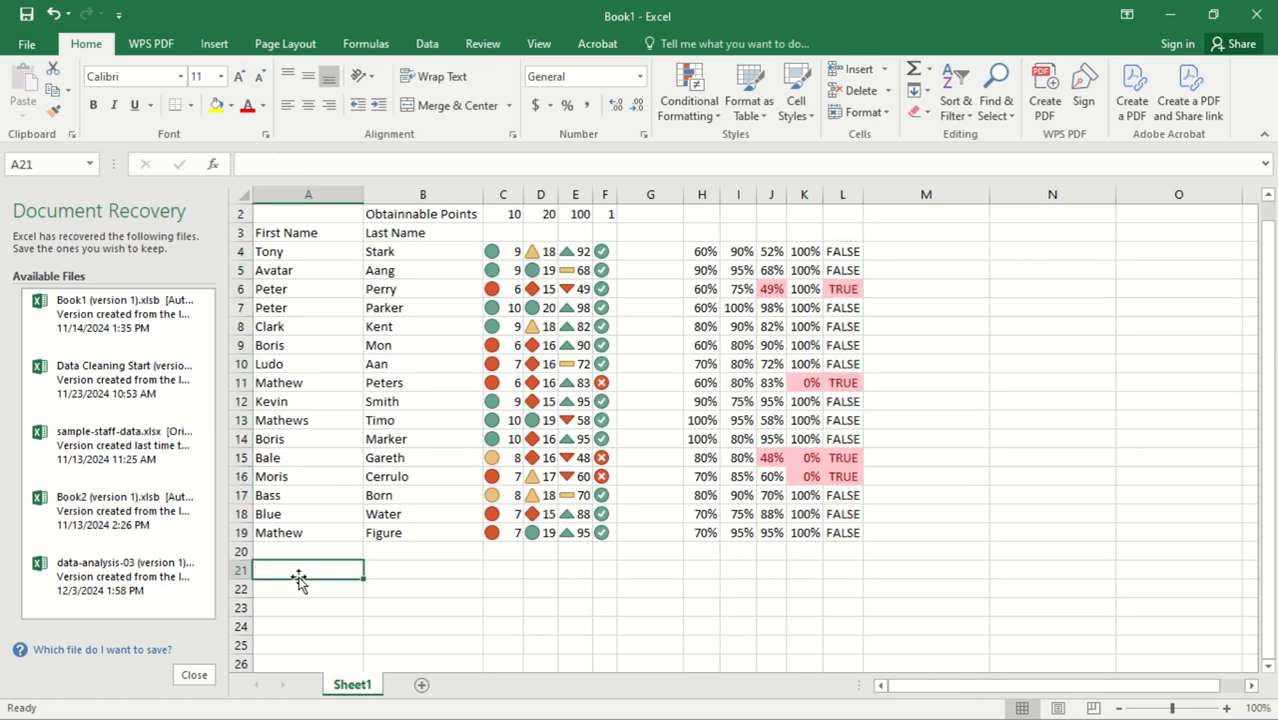
pyautogui.click(298, 590)
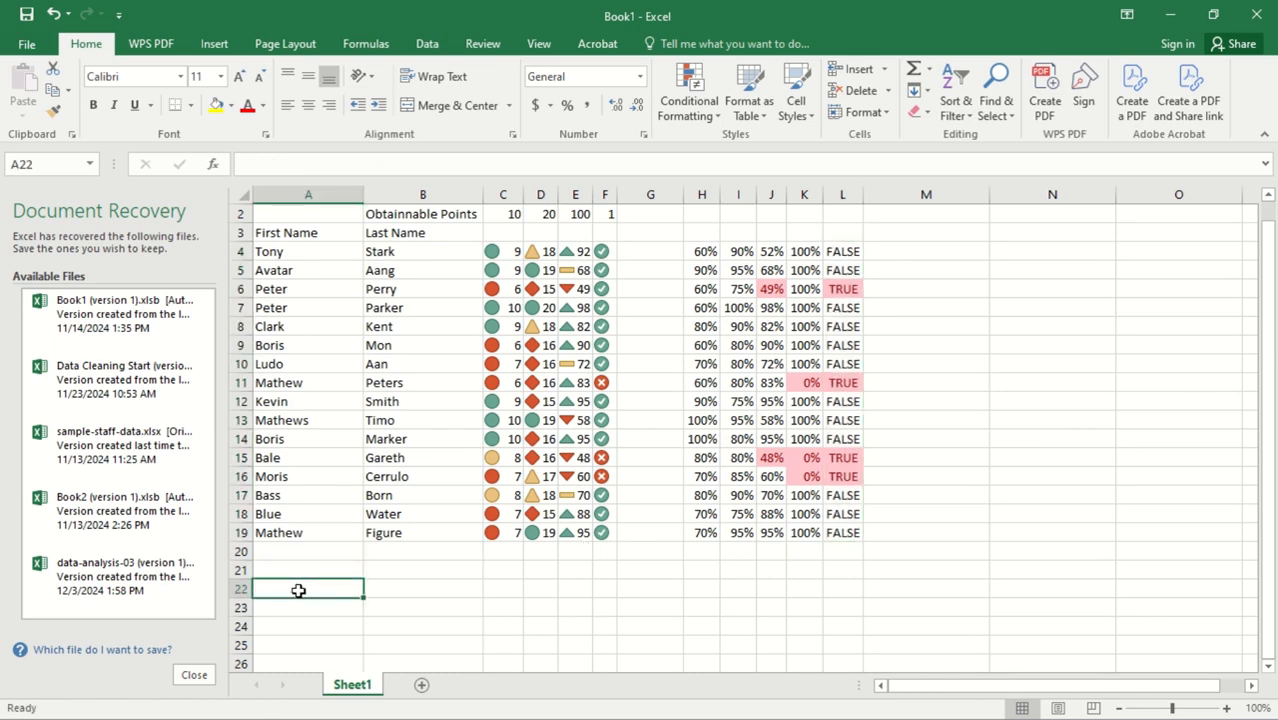
pyautogui.write('mi')
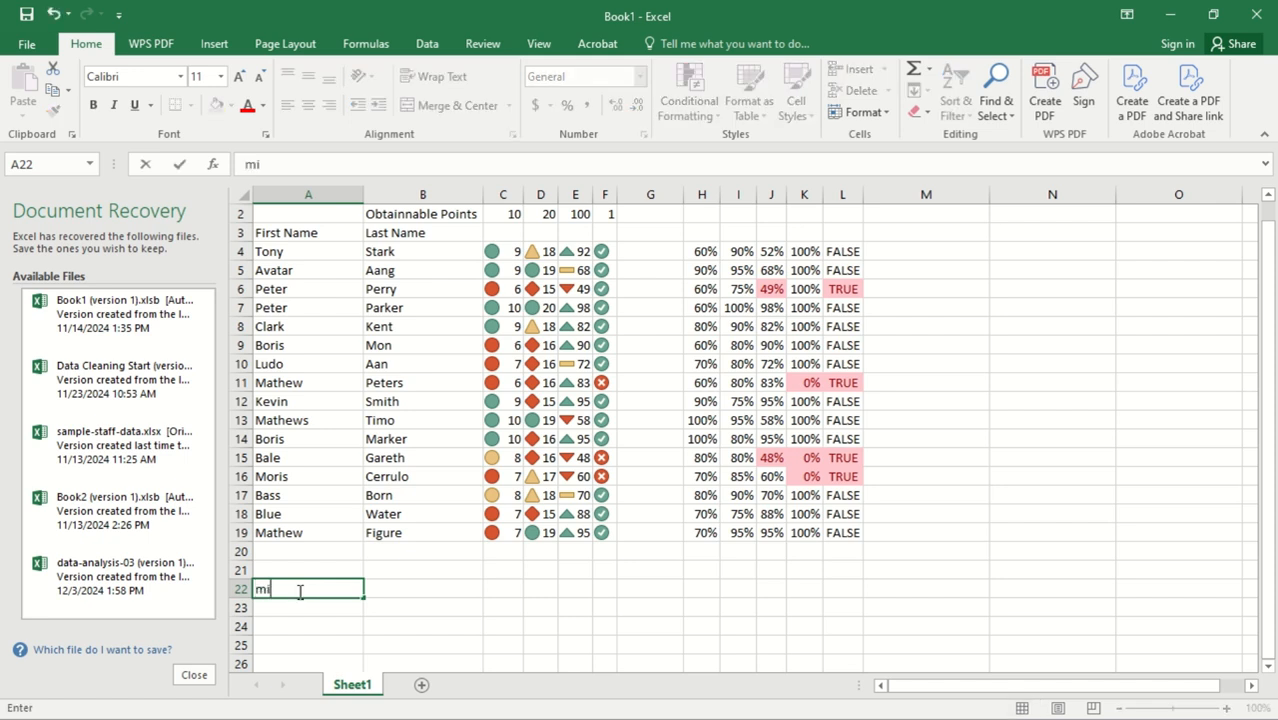
pyautogui.press('BackSpace')
pyautogui.write('Minium')
pyautogui.press('BackSpace')
pyautogui.press('BackSpace')
pyautogui.write('m')
pyautogui.press('BackSpace')
pyautogui.write('mu')
pyautogui.press('BackSpace')
pyautogui.press('BackSpace')
pyautogui.press('BackSpace')
pyautogui.press('BackSpace')
pyautogui.press('BackSpace')
pyautogui.write('axi,u,')
pyautogui.press('BackSpace')
pyautogui.press('BackSpace')
pyautogui.press('BackSpace')
pyautogui.write('mum')
pyautogui.press('Return')
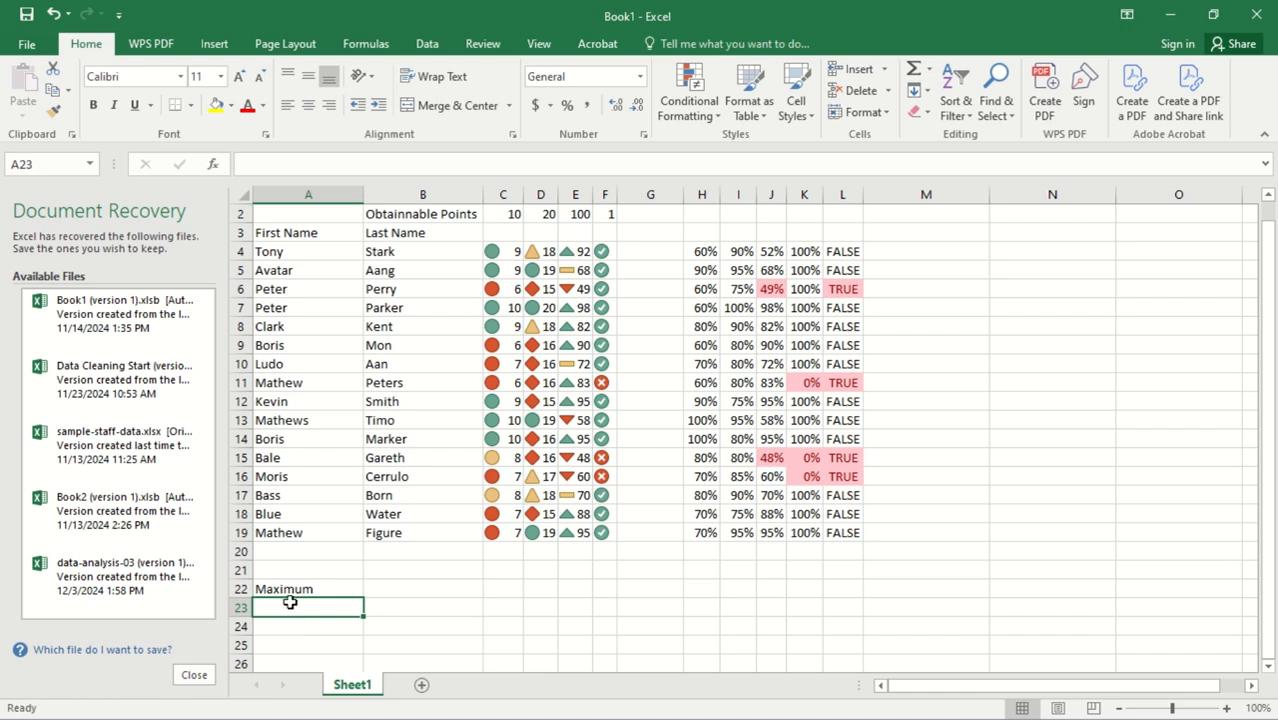
# - Enter the row labels "Minimum" in A23 and "Average" in A24
pyautogui.doubleClick(291, 610)
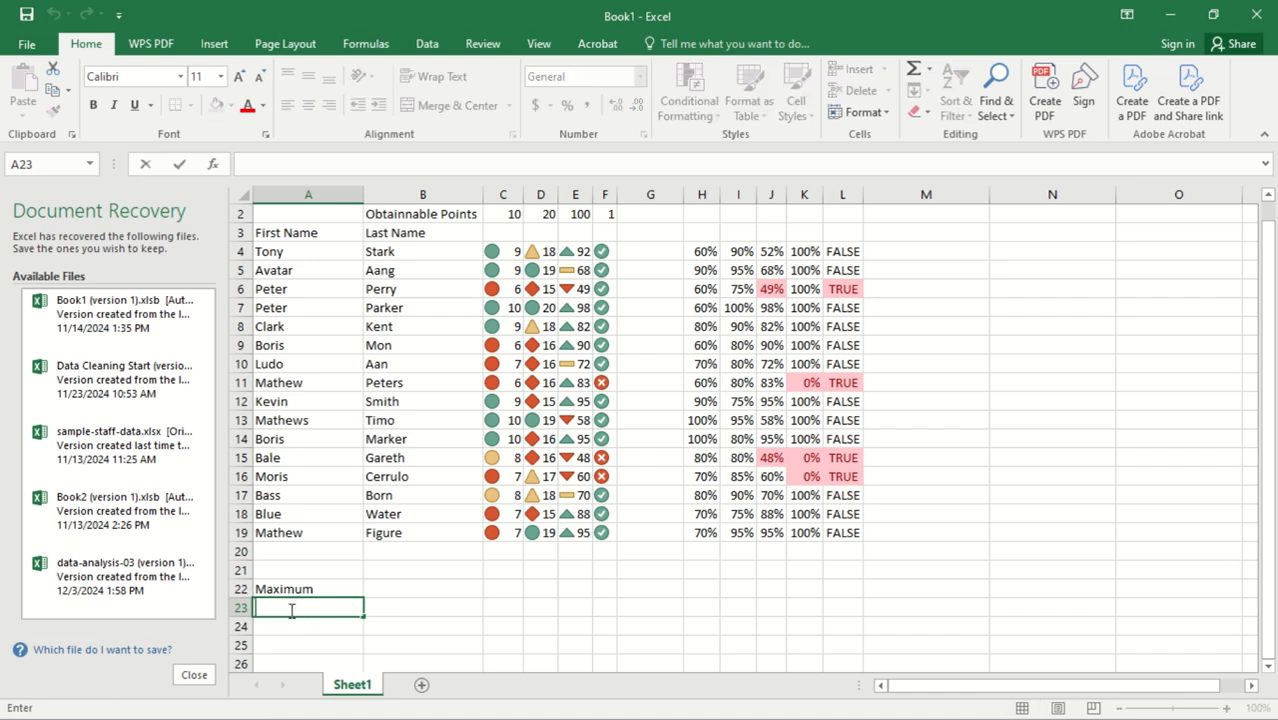
pyautogui.write('Minimum')
pyautogui.press('Return')
pyautogui.doubleClick(289, 626)
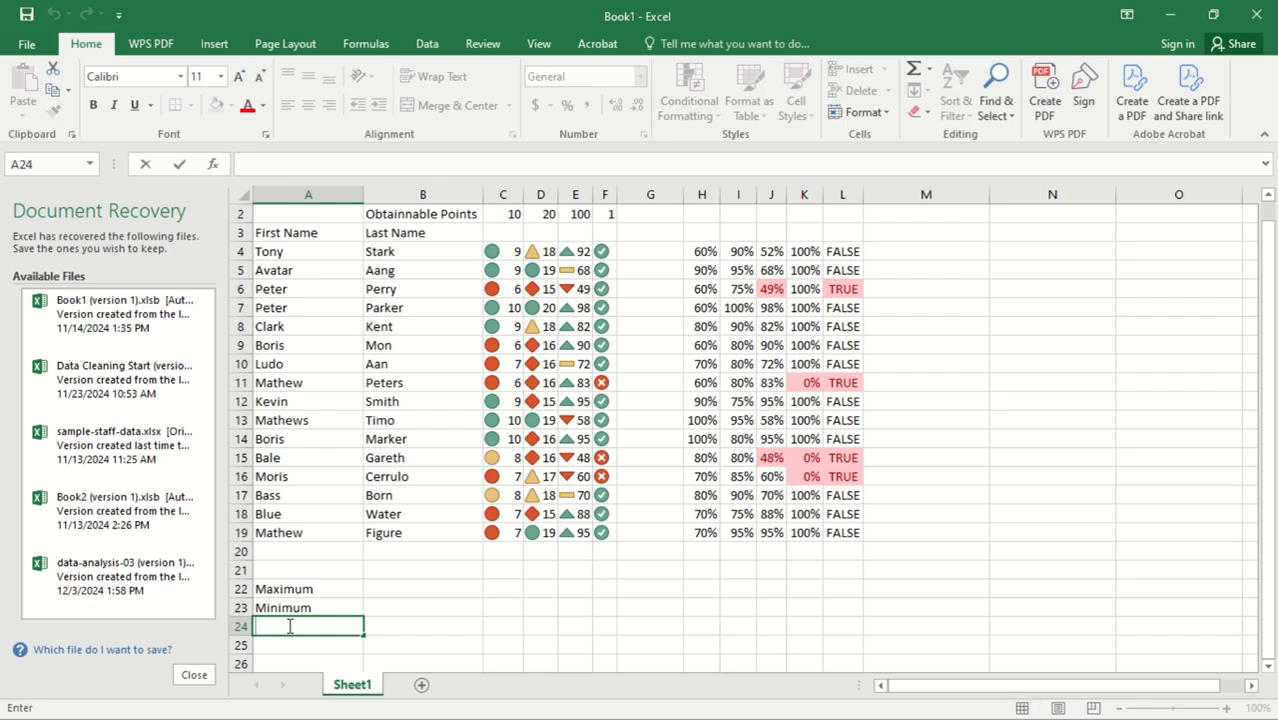
pyautogui.write('Average')
pyautogui.press('Return')
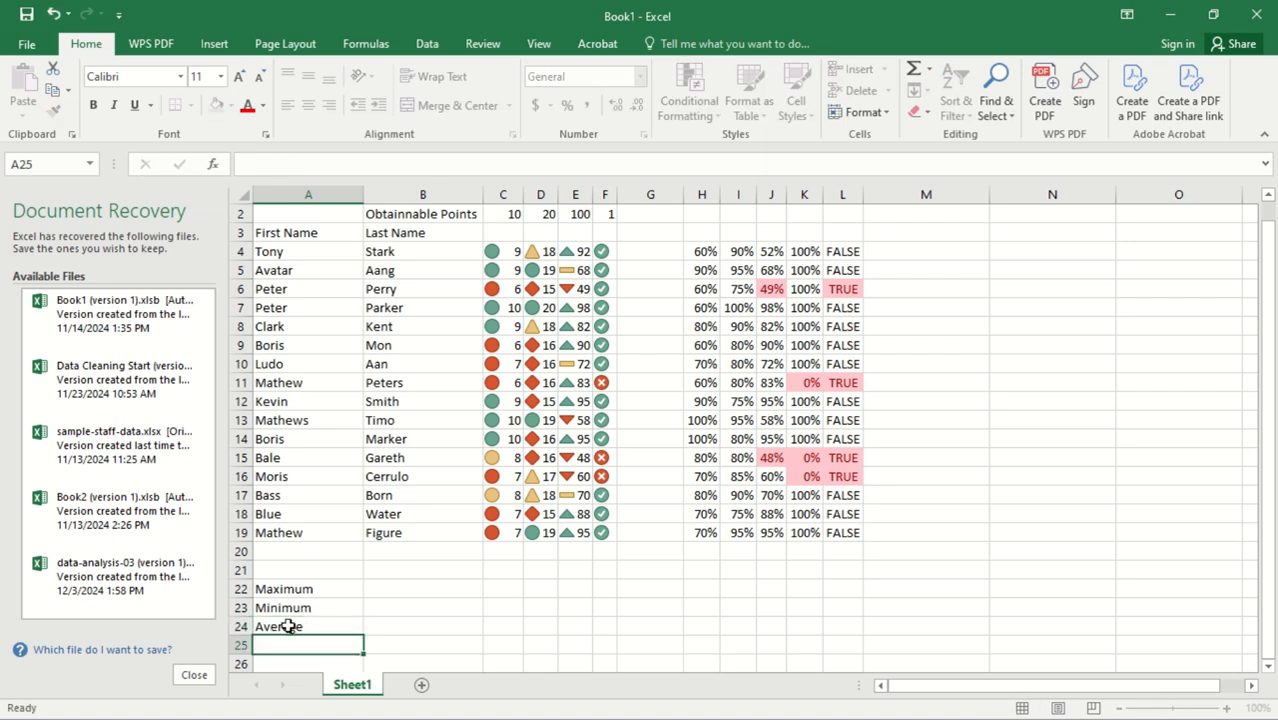
# - Calculate the maximum of C4:C19 in C22 with the MAX function and copy the formula across through F22
pyautogui.click(502, 589)
pyautogui.write('=ma')
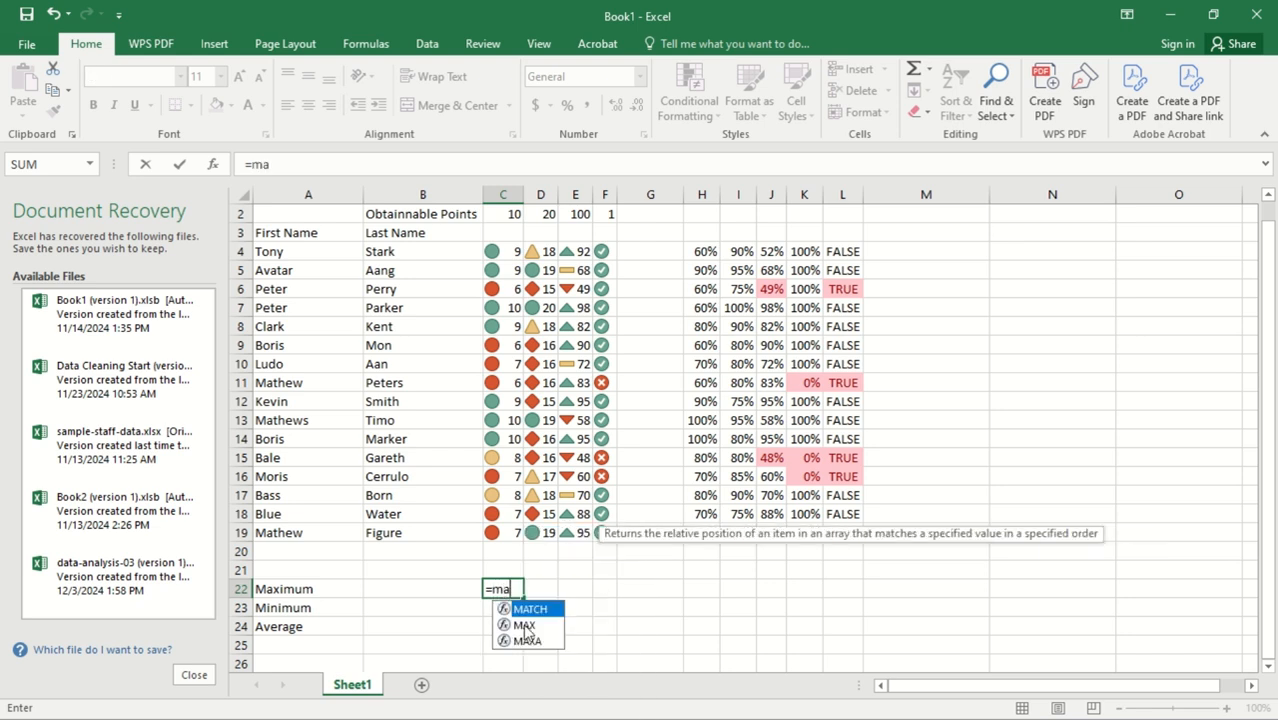
pyautogui.doubleClick(522, 624)
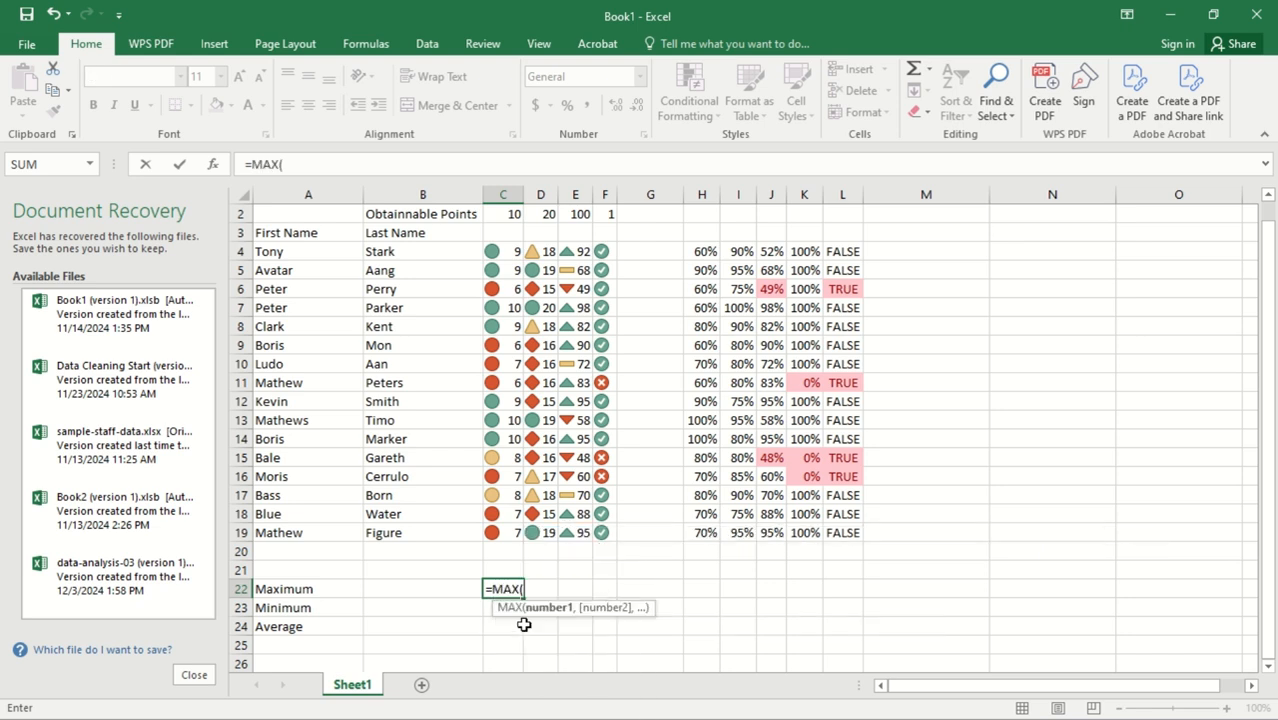
pyautogui.click(509, 253)
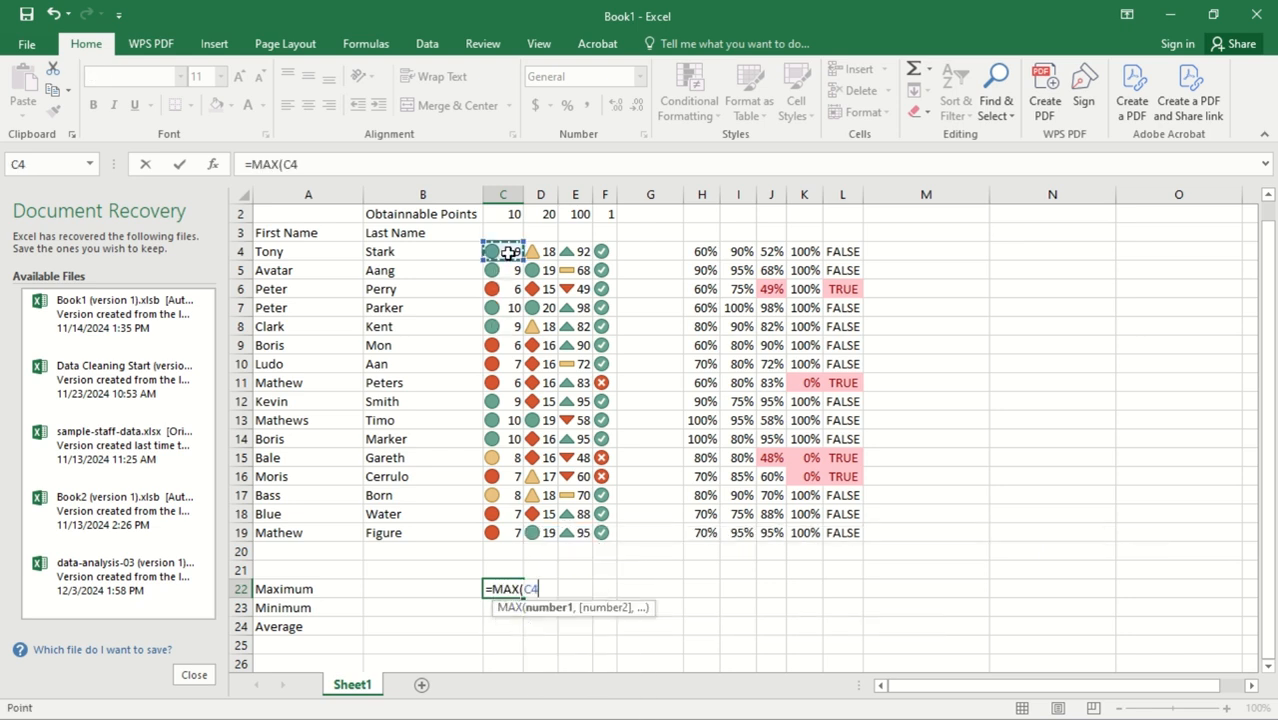
pyautogui.hotkey('ctrl', 'shift', 'Down')
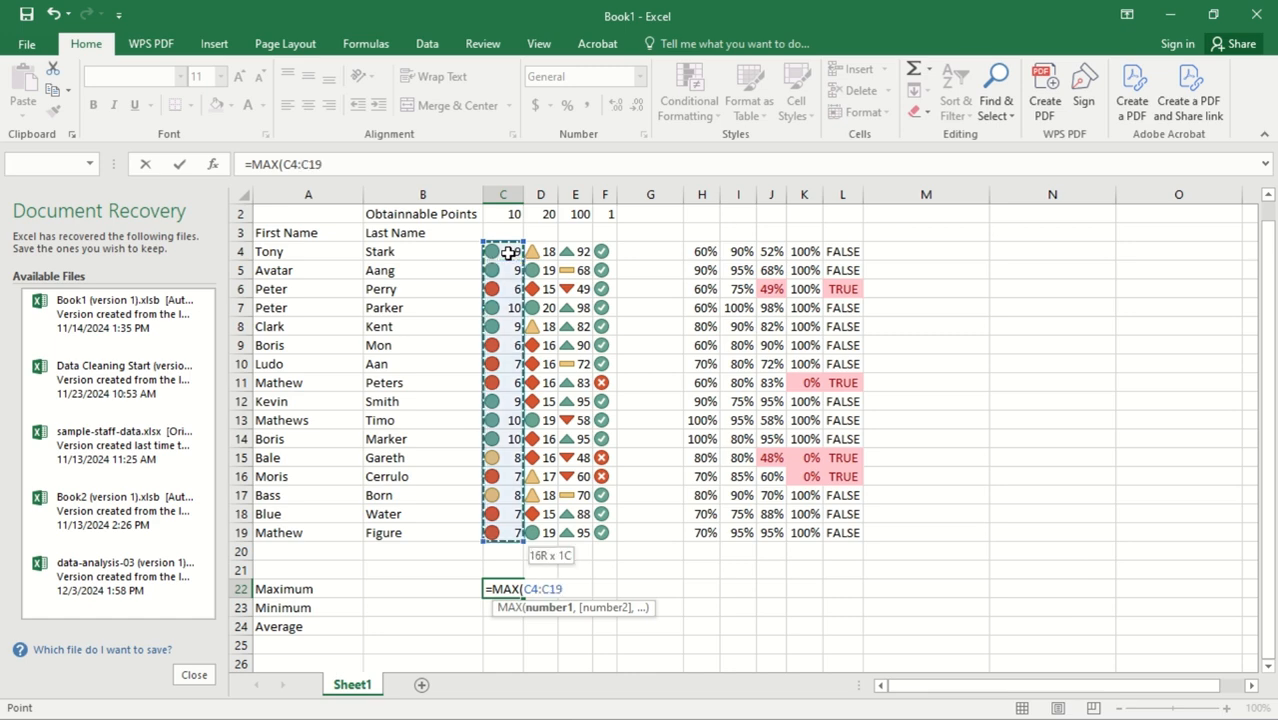
pyautogui.press('Return')
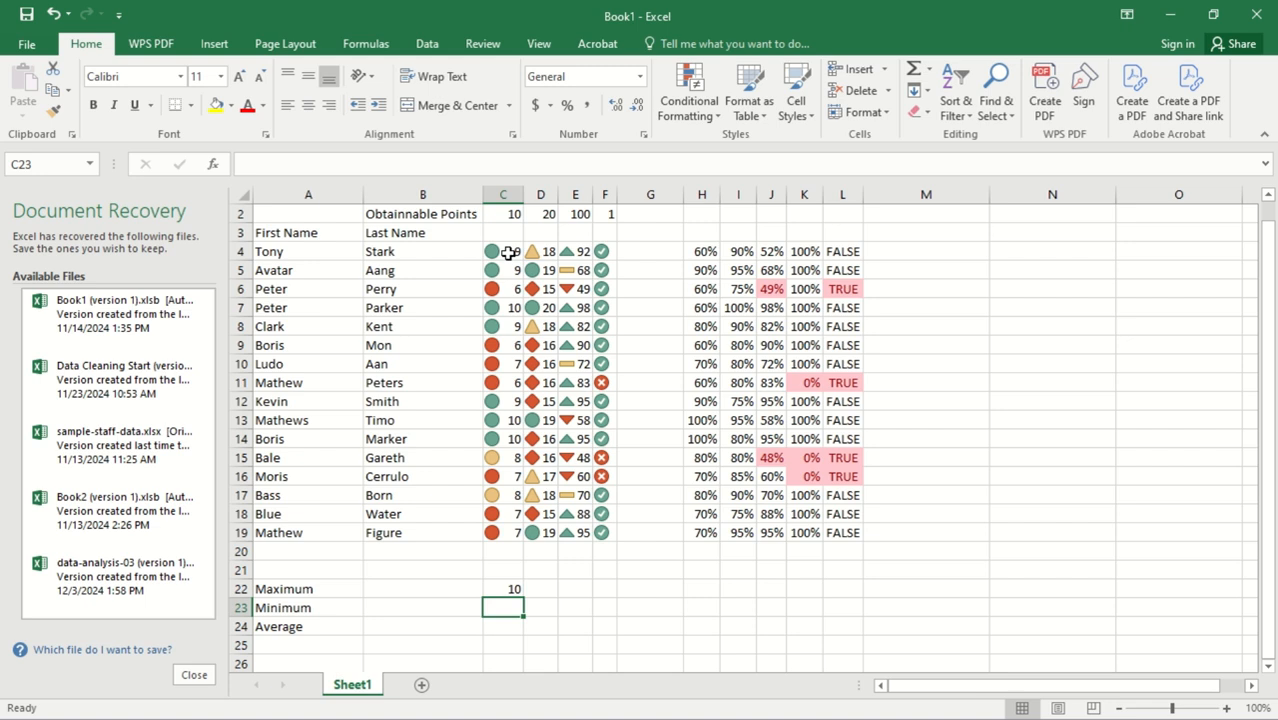
pyautogui.click(505, 590)
pyautogui.moveTo(525, 599); pyautogui.dragTo(612, 592)
# - Try to calculate the minimum of C4:C19 in C23 with the MIN function
pyautogui.doubleClick(502, 612)
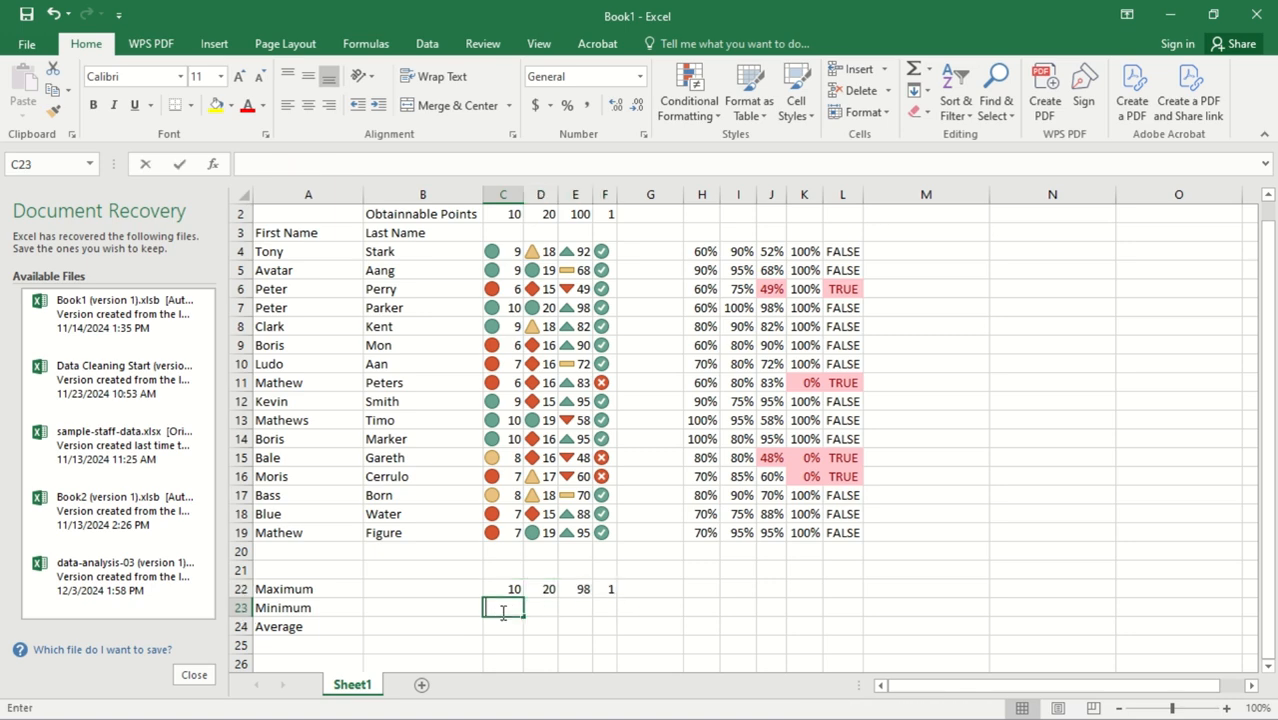
pyautogui.write('min')
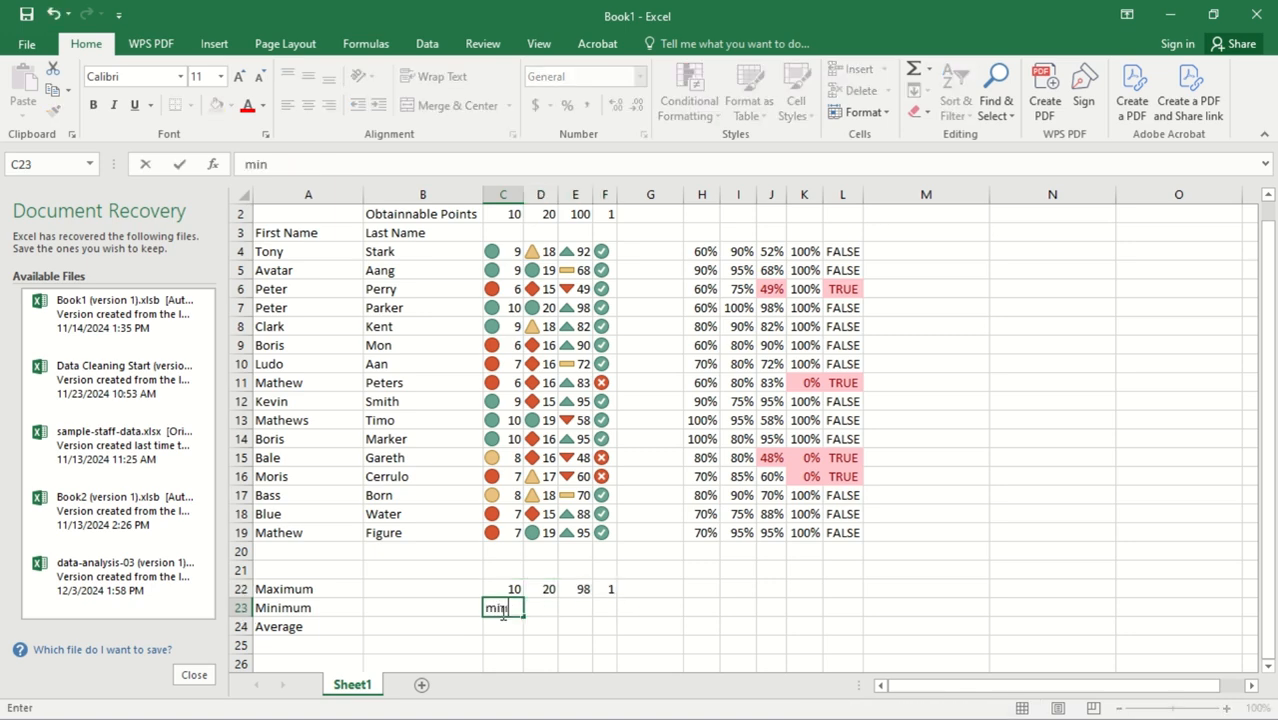
pyautogui.press('BackSpace')
pyautogui.press('BackSpace')
pyautogui.press('BackSpace')
pyautogui.write('=')
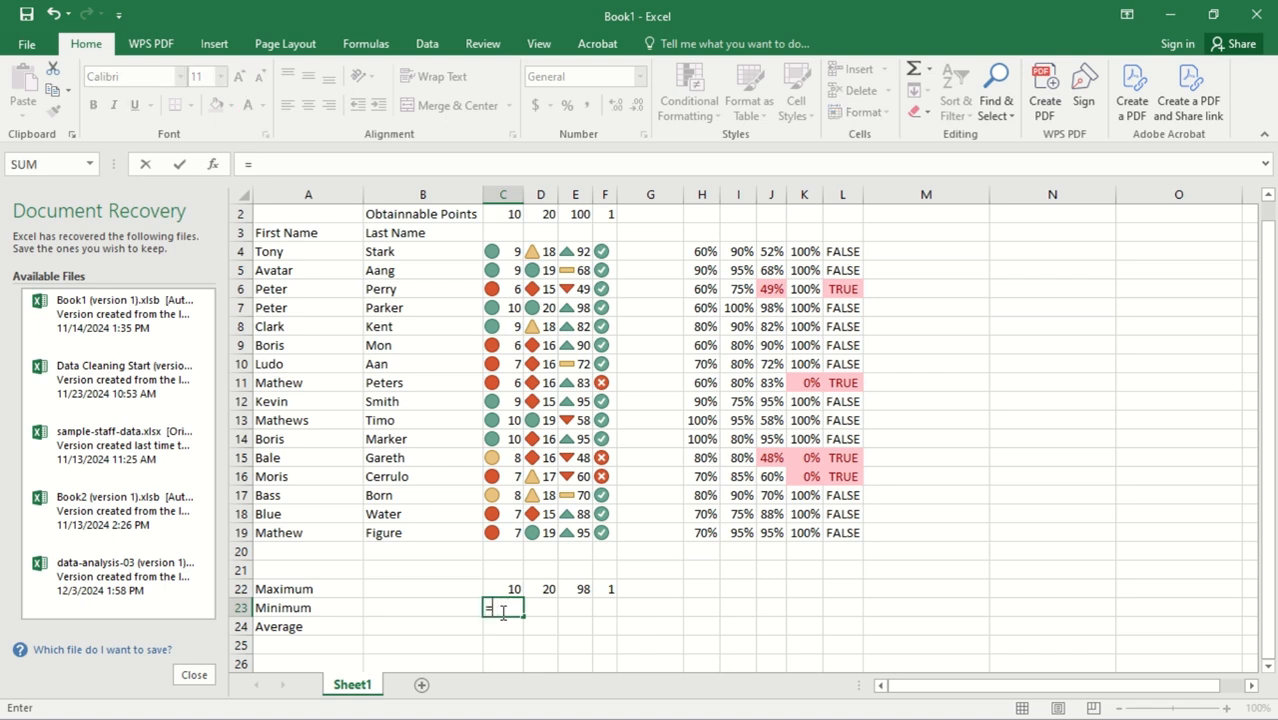
pyautogui.write('min')
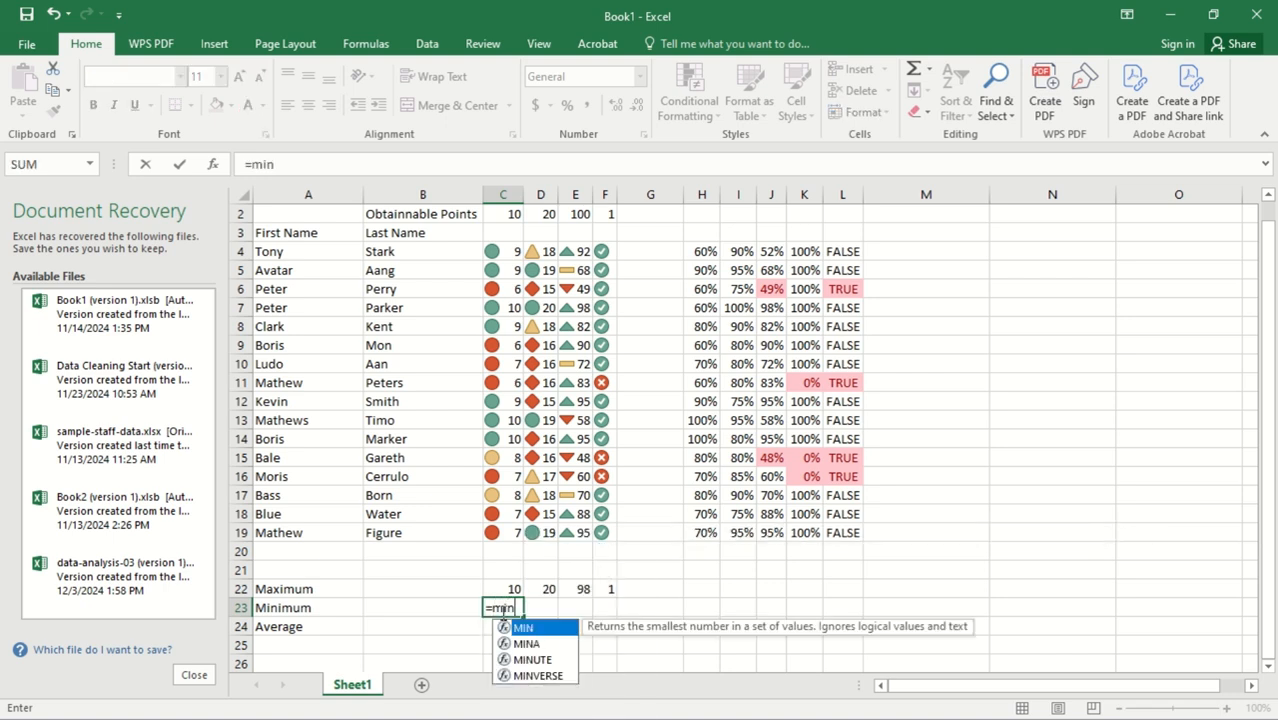
pyautogui.doubleClick(527, 630)
pyautogui.click(498, 252)
pyautogui.hotkey('ctrl', 'shift', 'Down')
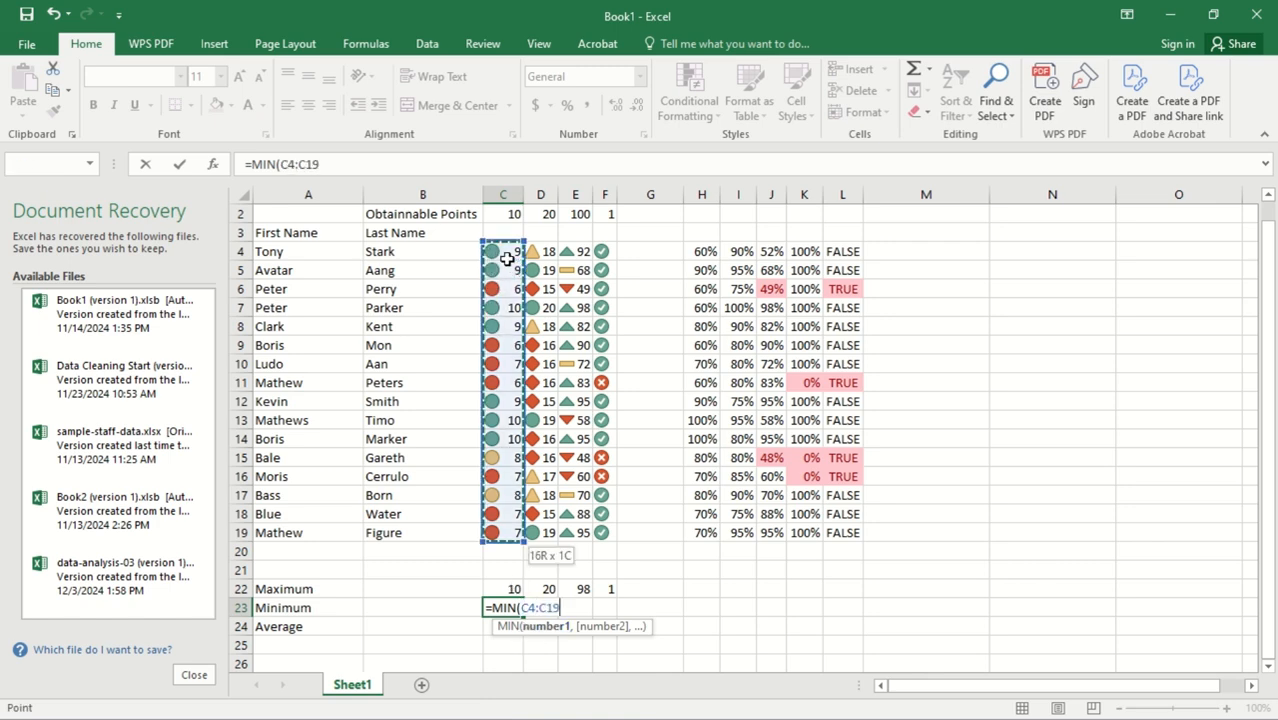
pyautogui.press('Return')
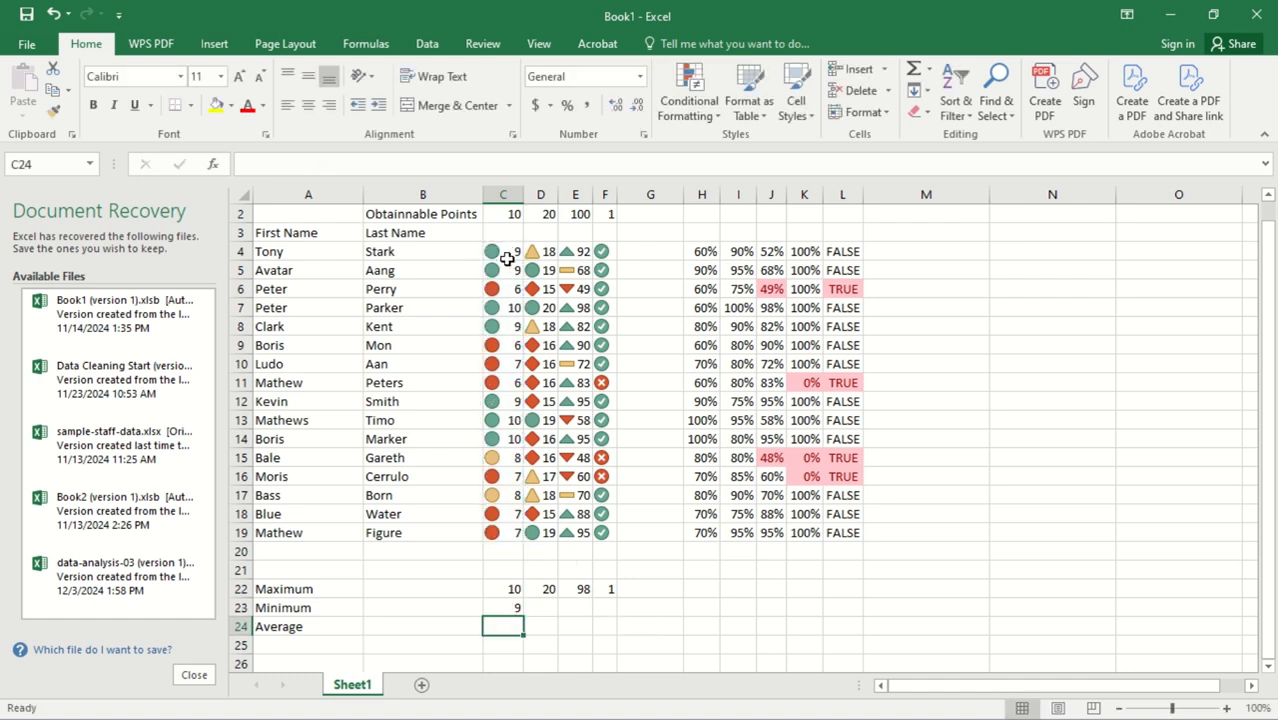
pyautogui.doubleClick(507, 608)
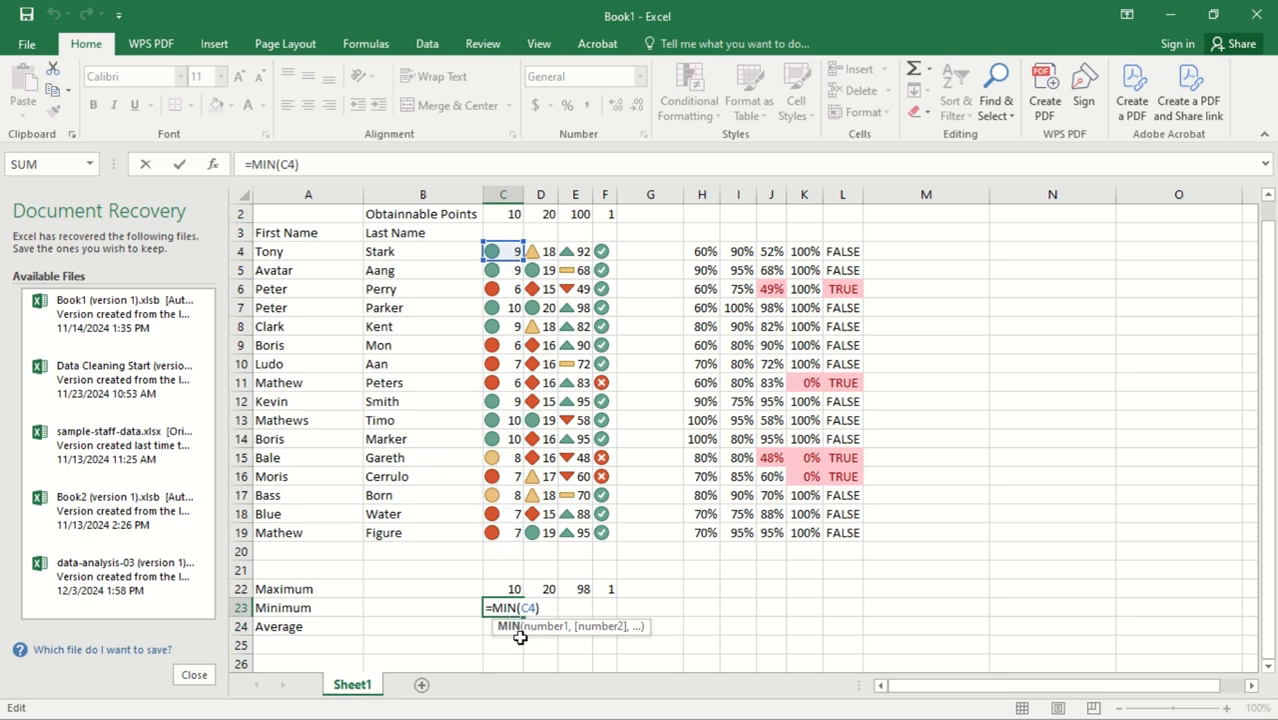
pyautogui.doubleClick(532, 614)
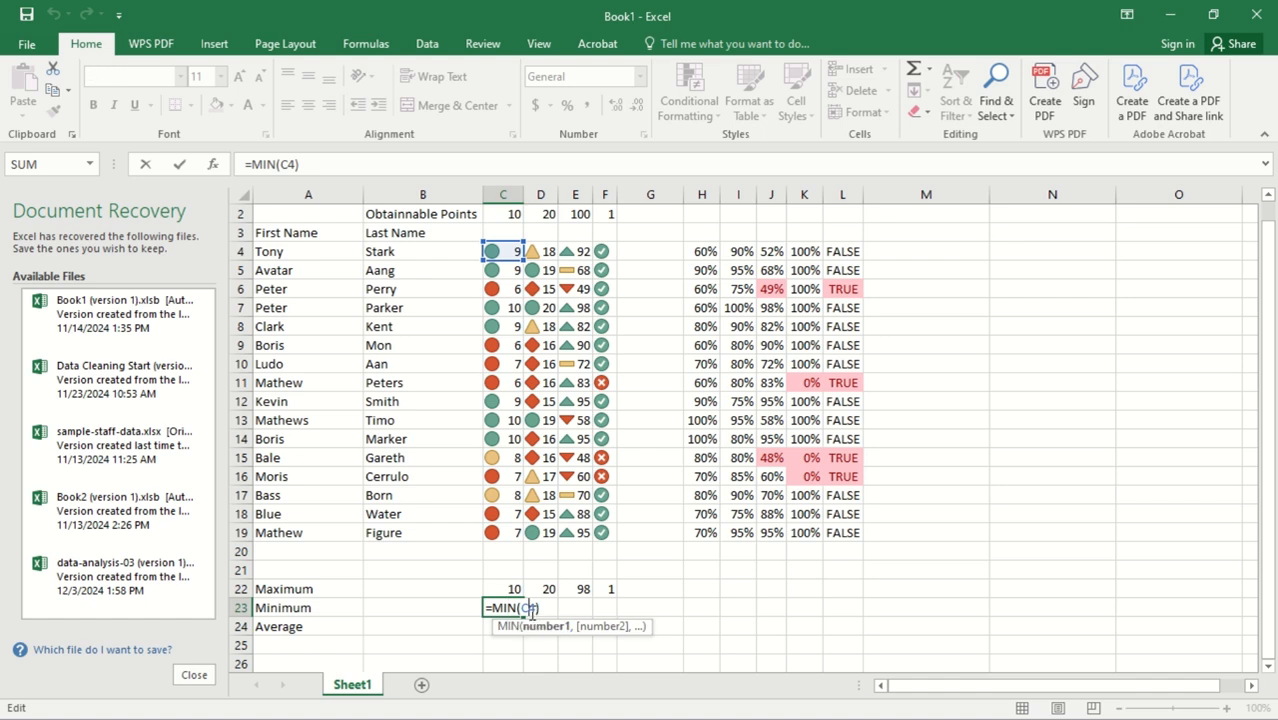
pyautogui.press('Return')
pyautogui.click(508, 272)
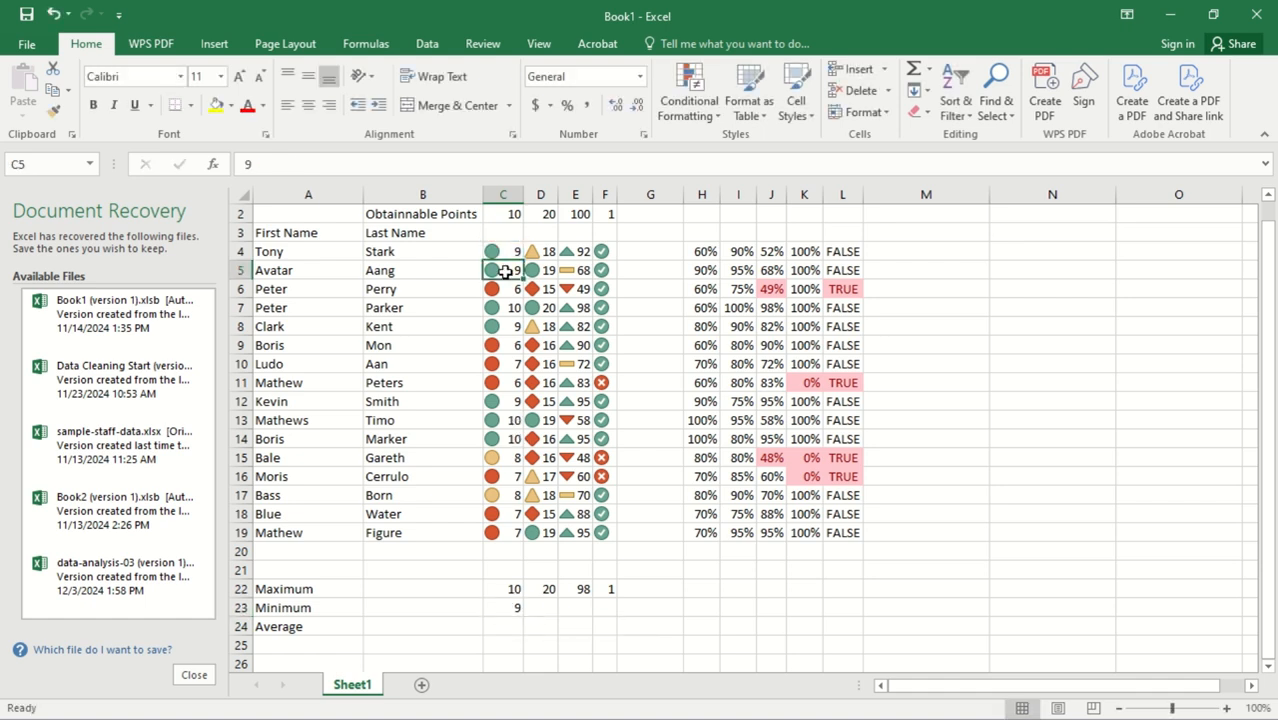
# - Correct the range in the C23 formula so that it reads =MIN(C4:C19)
pyautogui.click(512, 610)
pyautogui.doubleClick(512, 610)
pyautogui.click(537, 609)
pyautogui.press('BackSpace')
pyautogui.press('BackSpace')
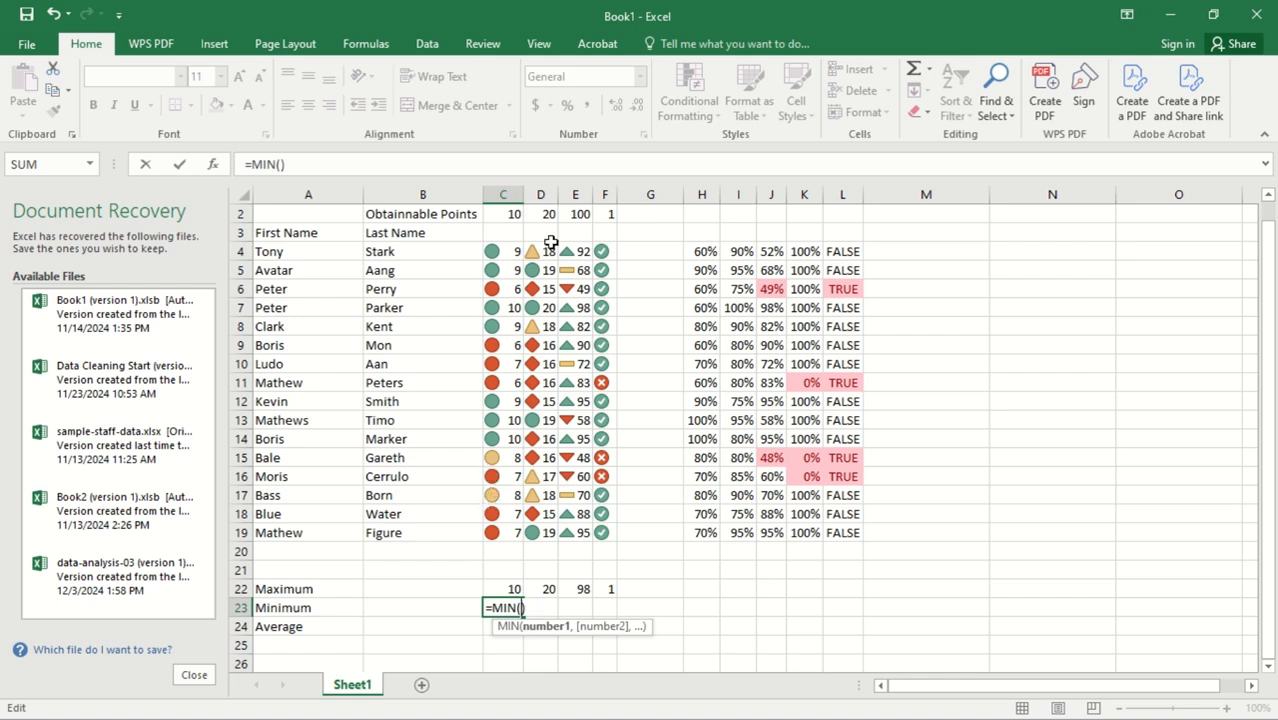
pyautogui.click(511, 271)
pyautogui.click(515, 251)
pyautogui.hotkey('ctrl', 'shift', 'Down')
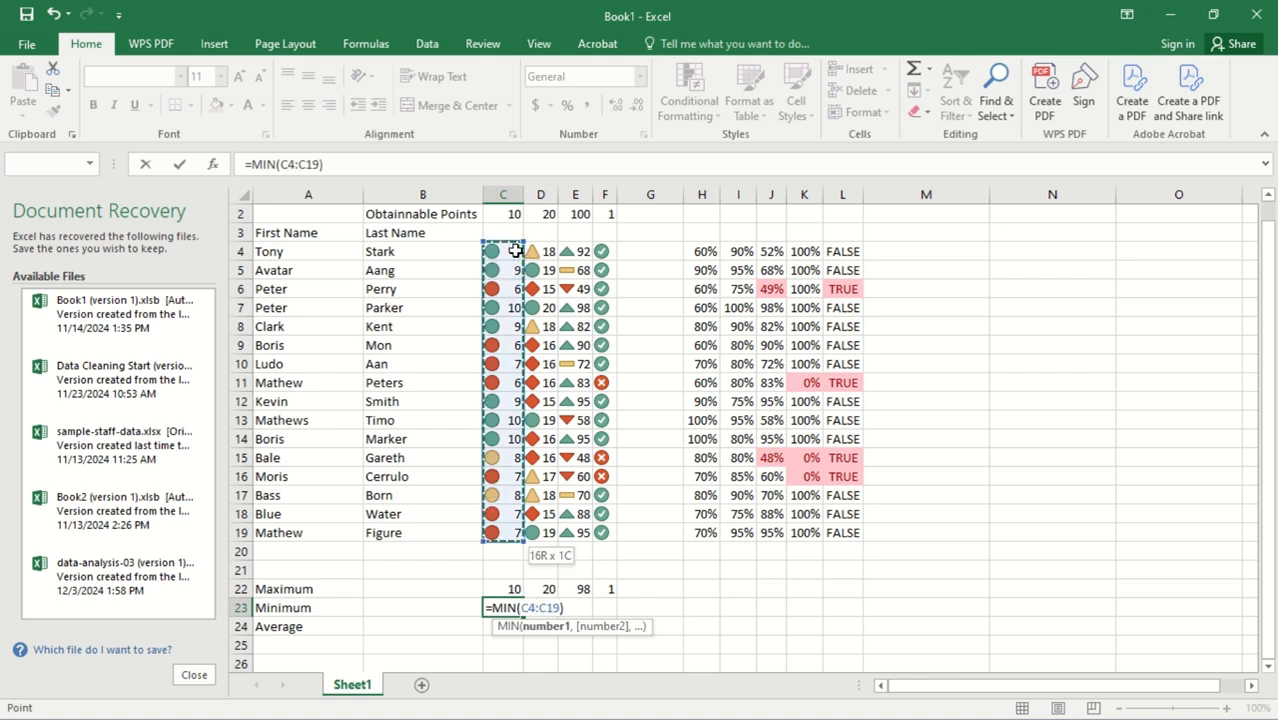
pyautogui.press('Return')
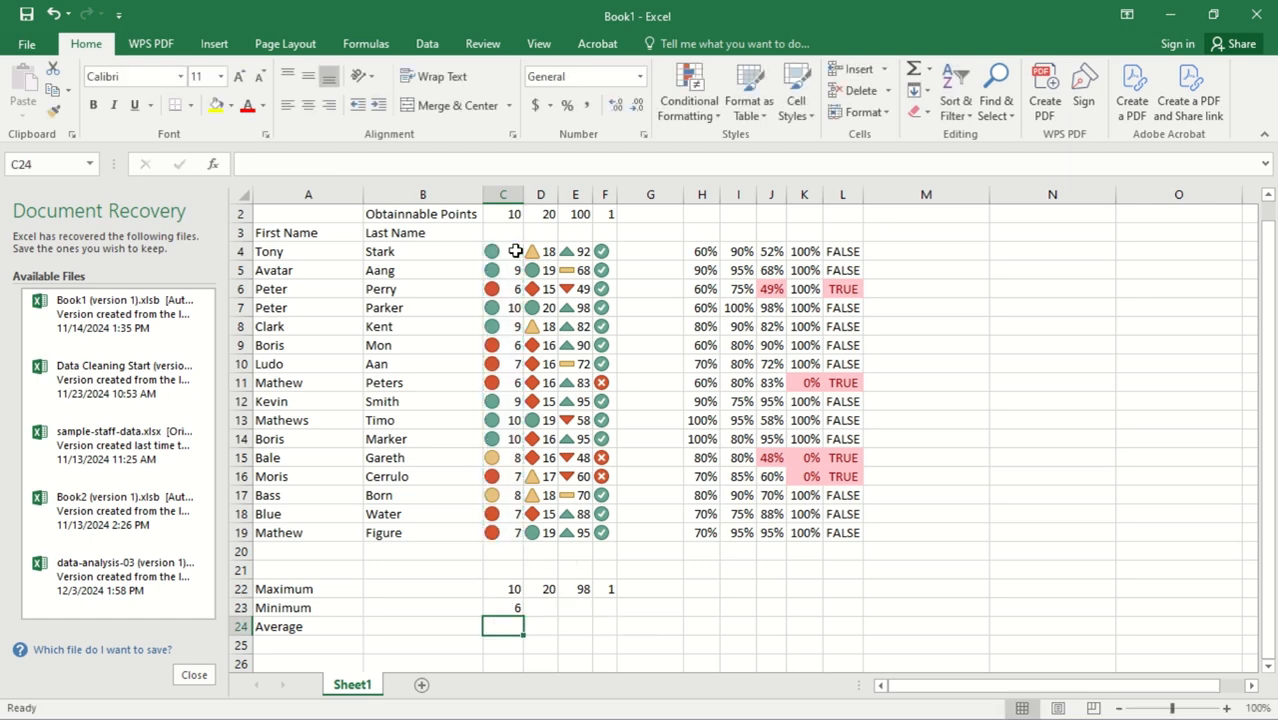
# - Copy the MIN formula from C23 across through L23 and the MAX formula from C22 across through K22
pyautogui.click(493, 601)
pyautogui.moveTo(523, 616); pyautogui.dragTo(887, 543)
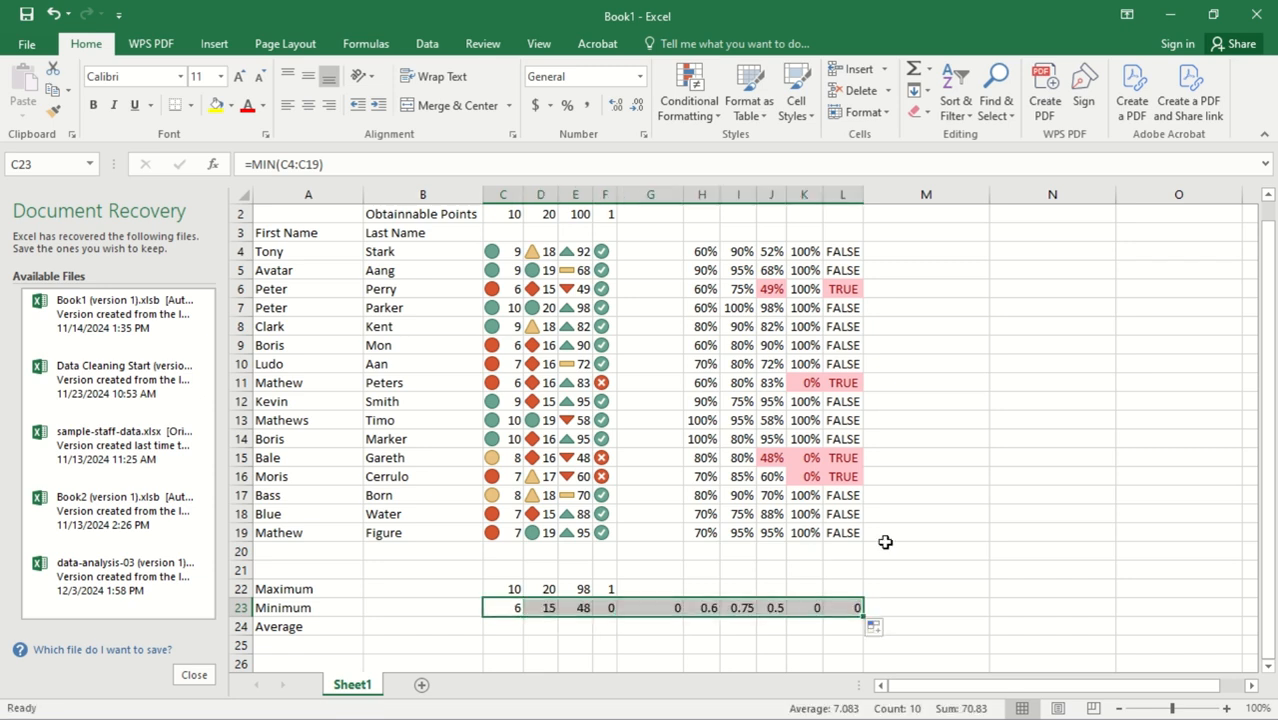
pyautogui.click(512, 588)
pyautogui.moveTo(523, 597); pyautogui.dragTo(822, 603)
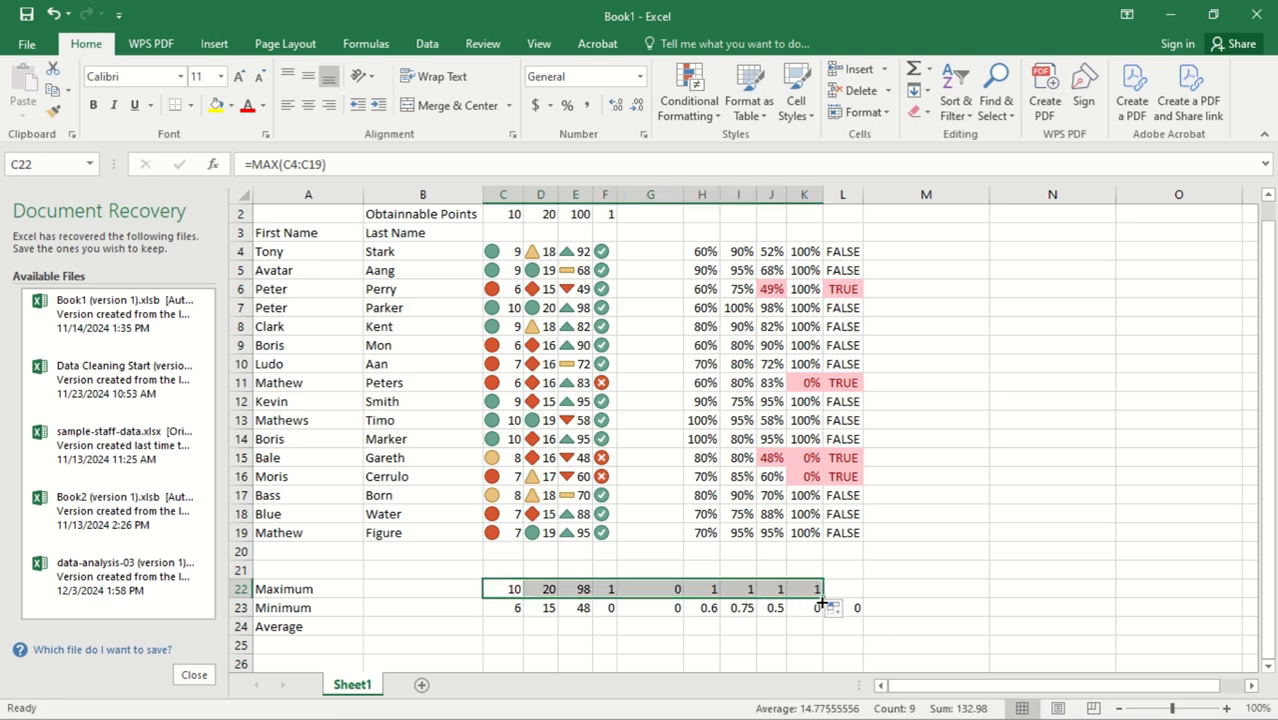
# - Enter =AVERAGE(C4:C19) in C24 and copy the formula across the Average row through K24
pyautogui.doubleClick(508, 627)
pyautogui.write('=ave')
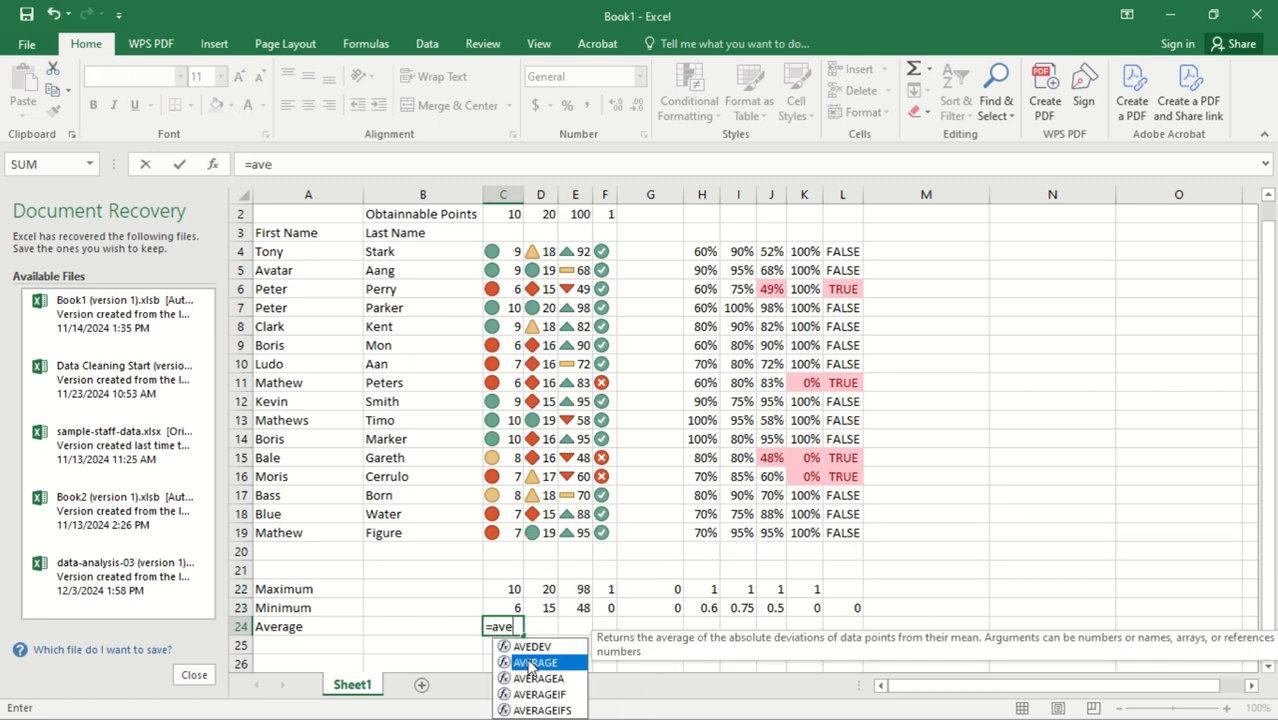
pyautogui.doubleClick(527, 663)
pyautogui.click(511, 248)
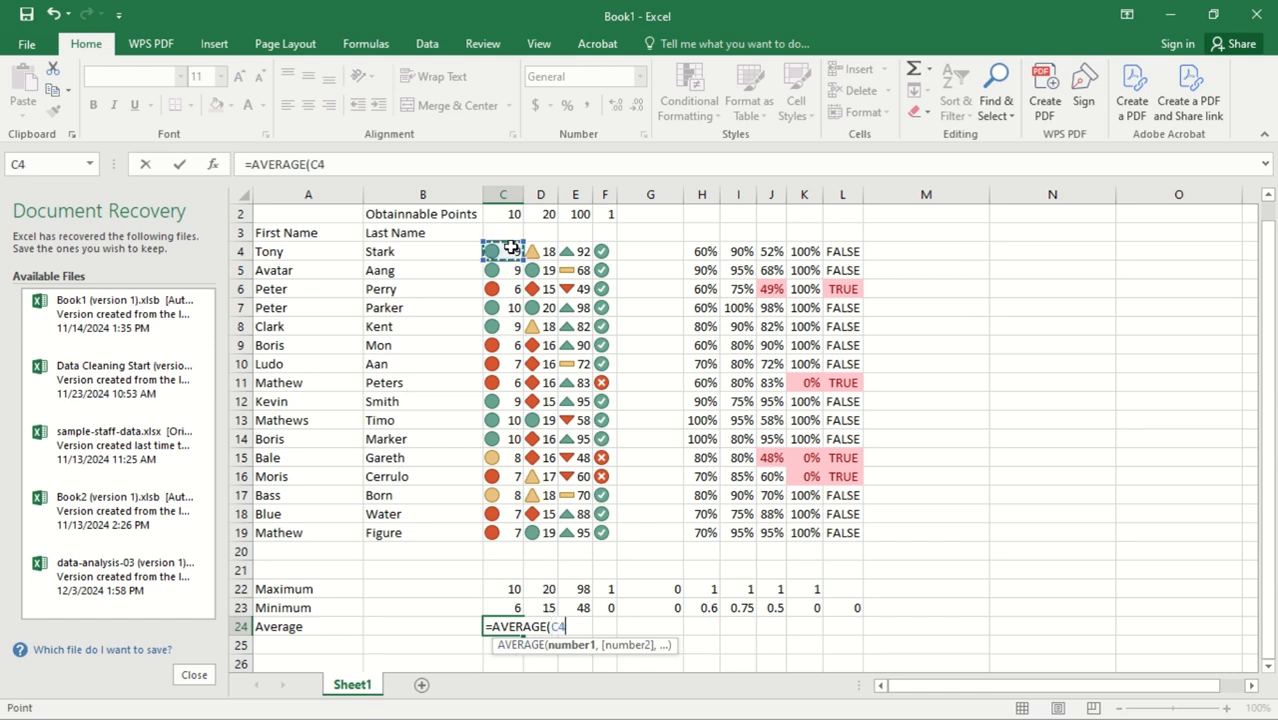
pyautogui.hotkey('ctrl', 'shift', 'Down')
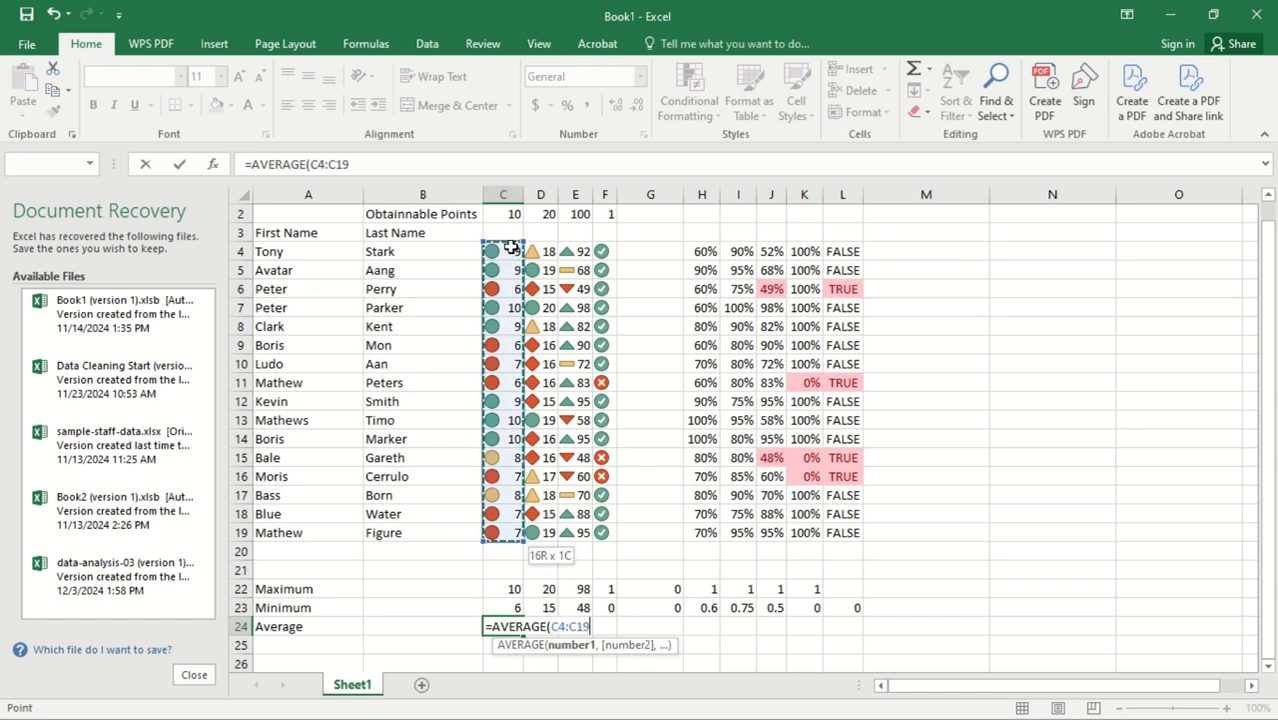
pyautogui.write(')')
pyautogui.press('Return')
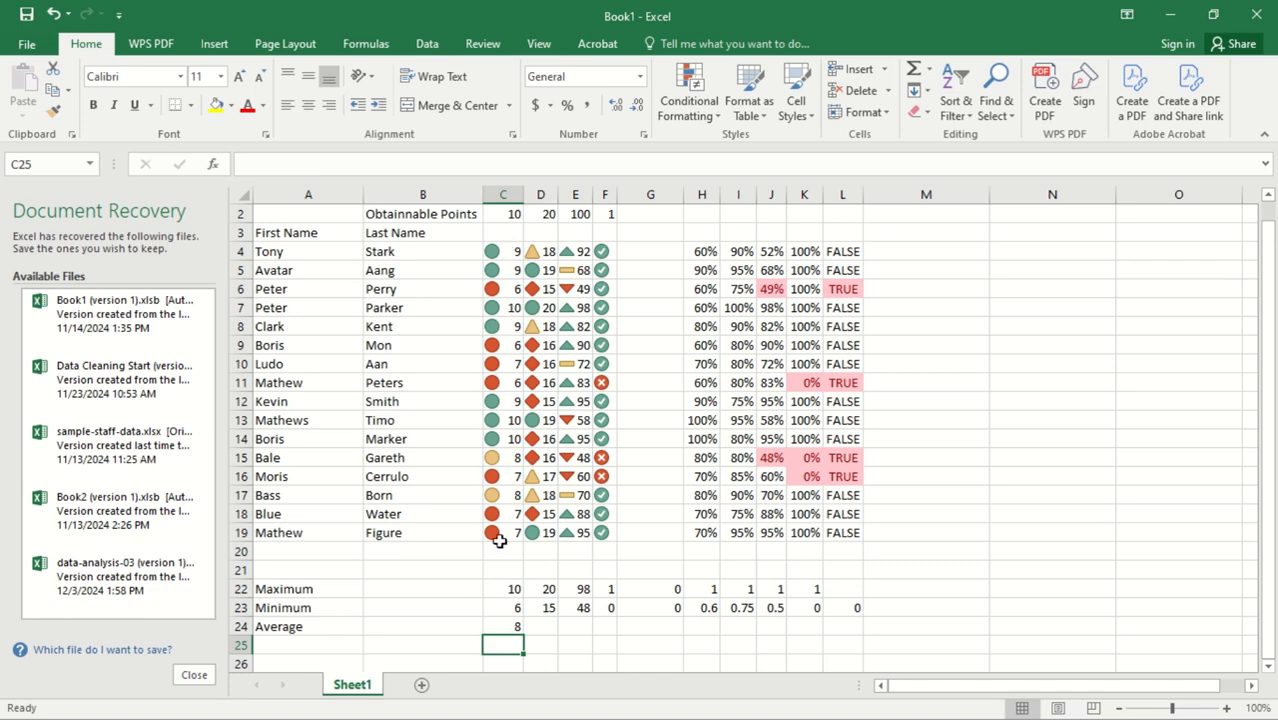
pyautogui.click(502, 623)
pyautogui.moveTo(522, 633); pyautogui.dragTo(815, 632)
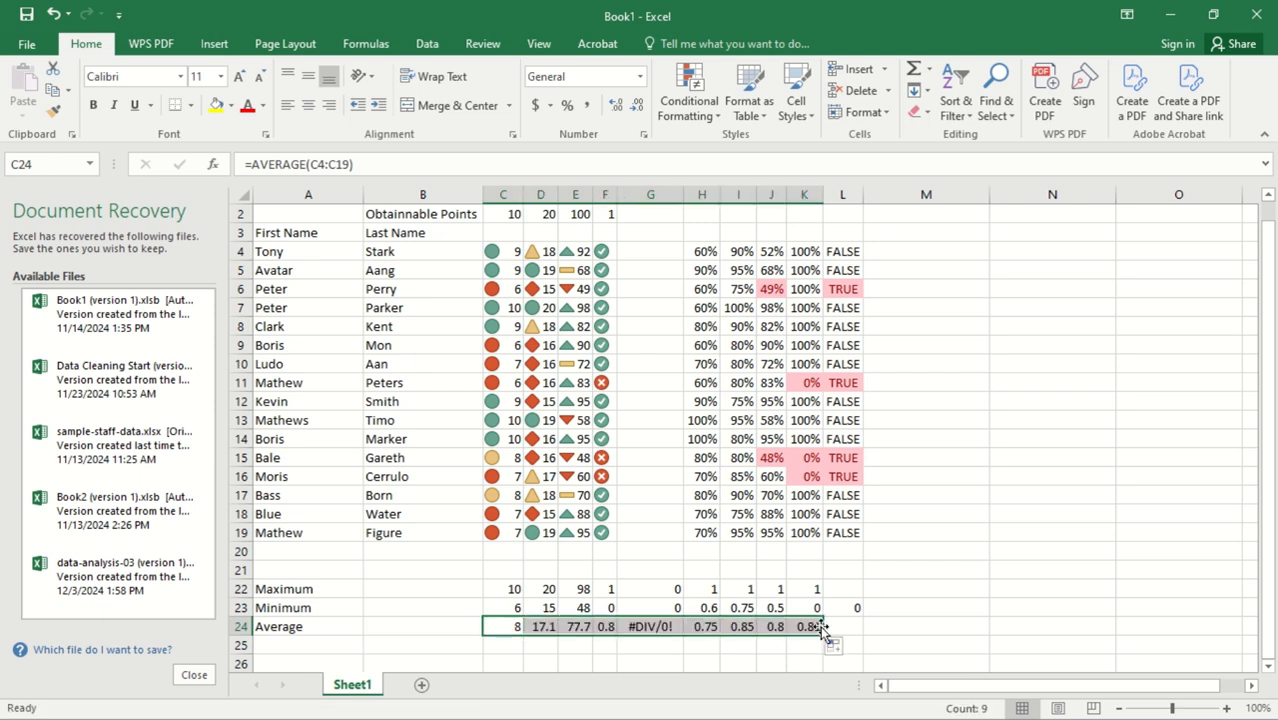
# - Clear the average, minimum and maximum formulas in G24, G23 and G22 of the empty column
pyautogui.click(655, 627)
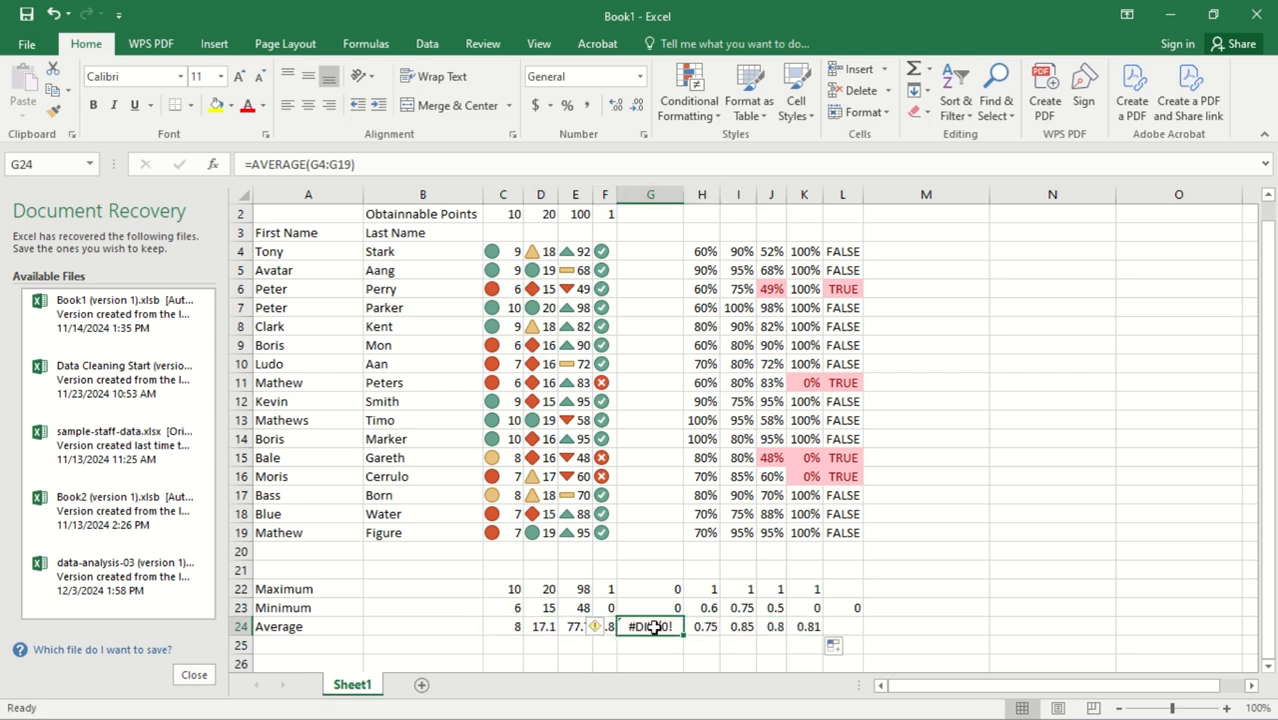
pyautogui.press('BackSpace')
pyautogui.click(664, 607)
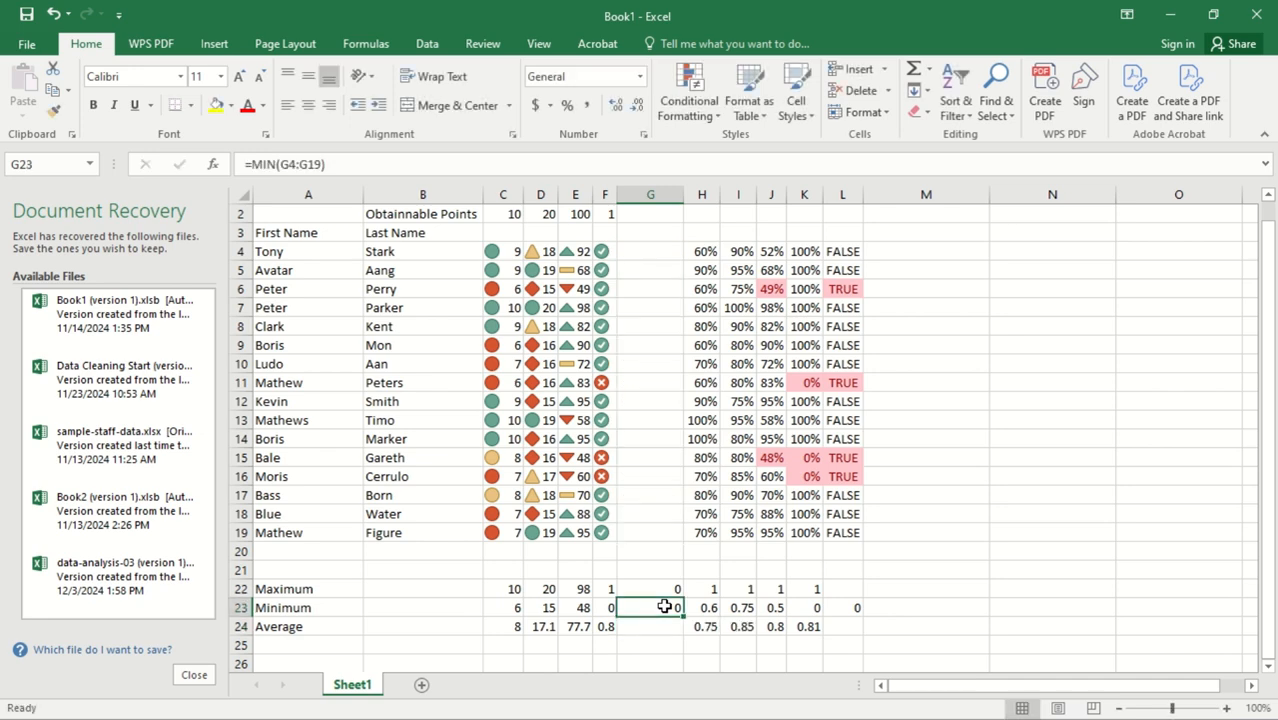
pyautogui.press('BackSpace')
pyautogui.click(658, 587)
pyautogui.press('BackSpace')
# - Format the maximum, minimum and average results in H22:K24 as percentages
pyautogui.click(697, 623)
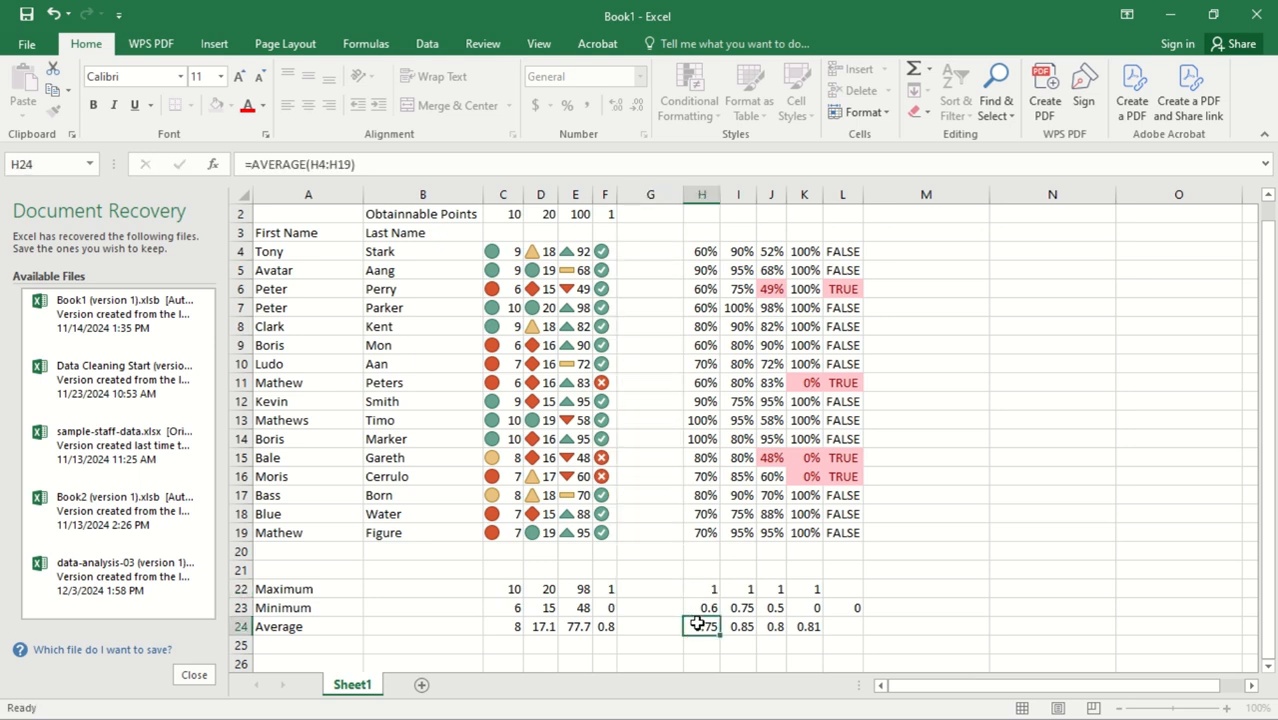
pyautogui.click(703, 589)
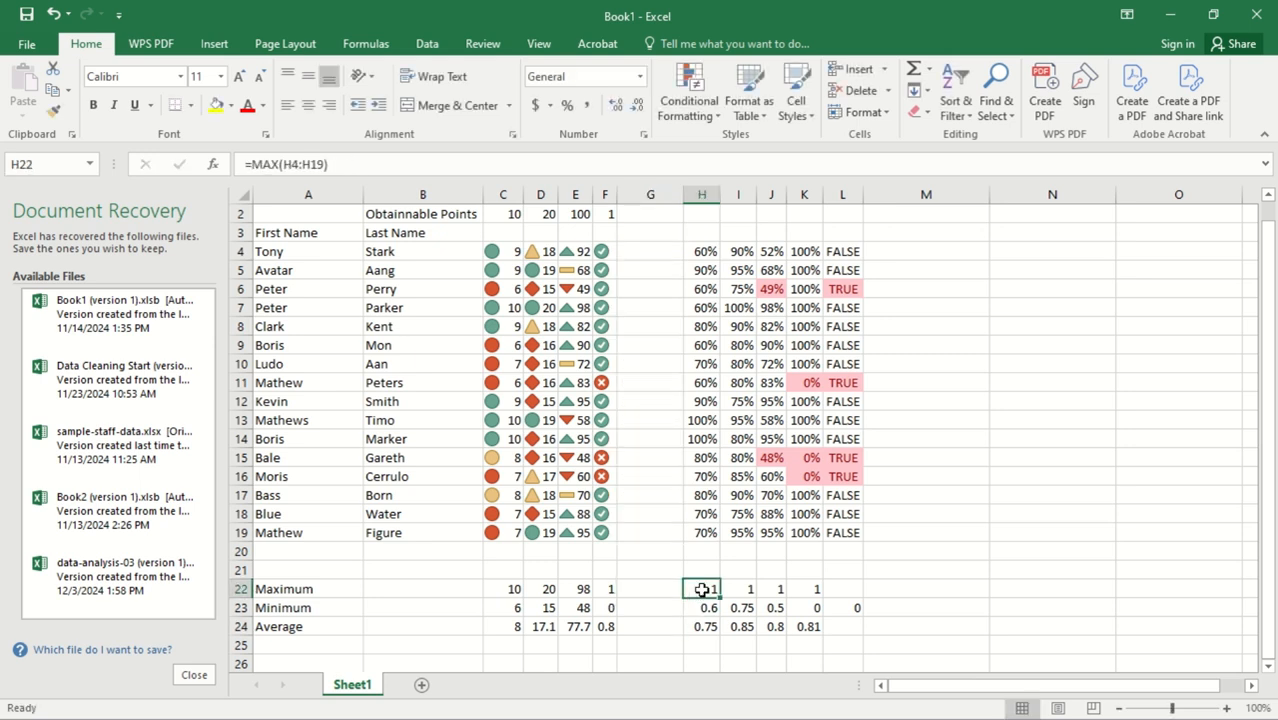
pyautogui.moveTo(718, 597); pyautogui.dragTo(812, 626)
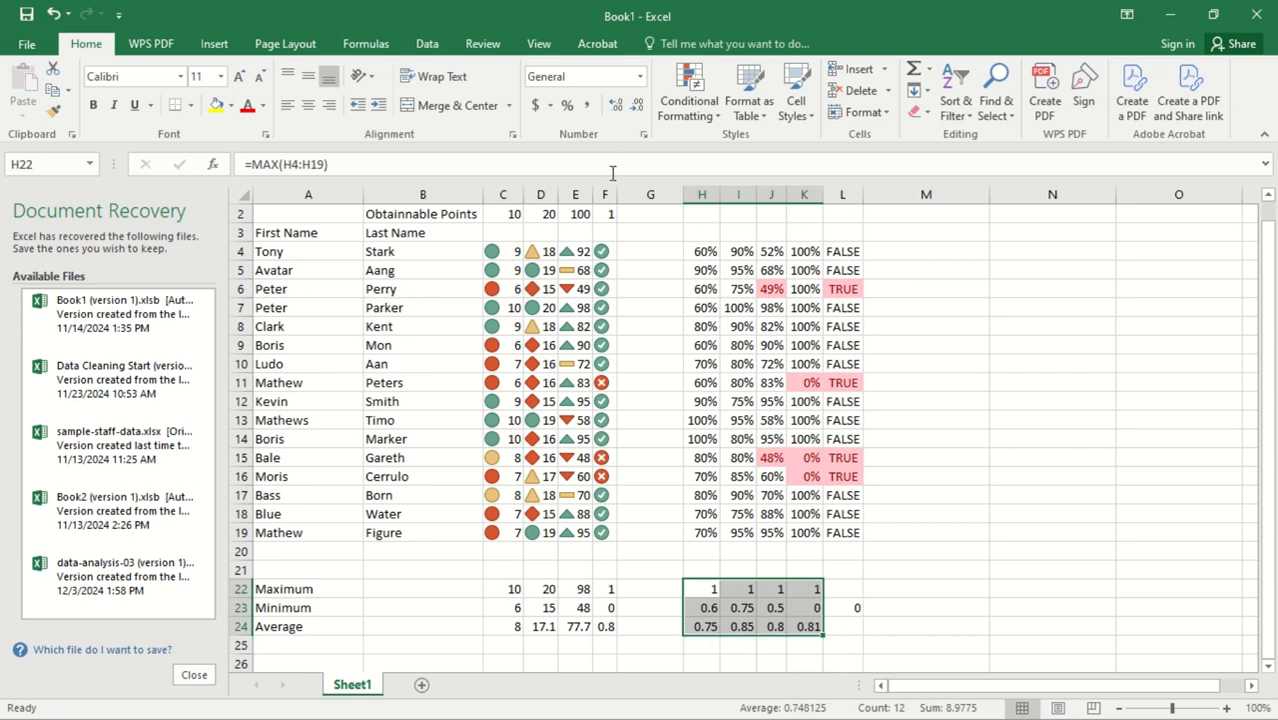
pyautogui.click(567, 105)
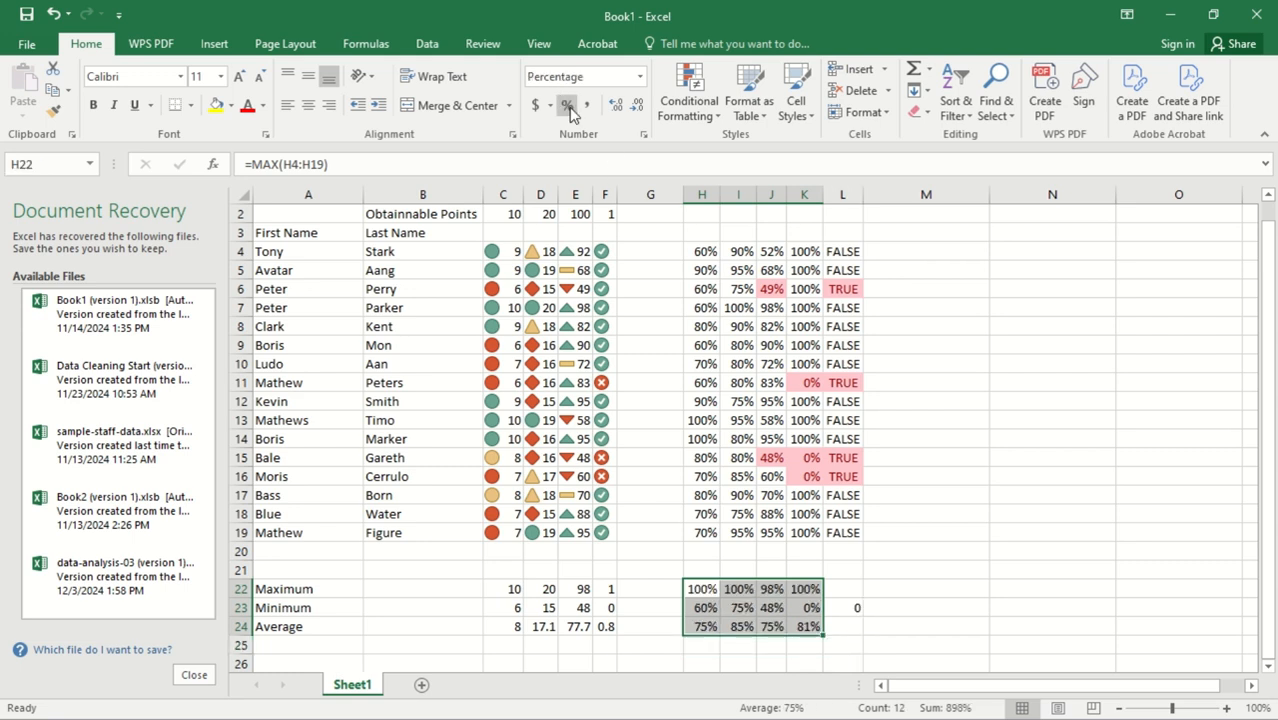
# - Clear the minimum formula from L23, below the Firing Decision column
pyautogui.doubleClick(849, 611)
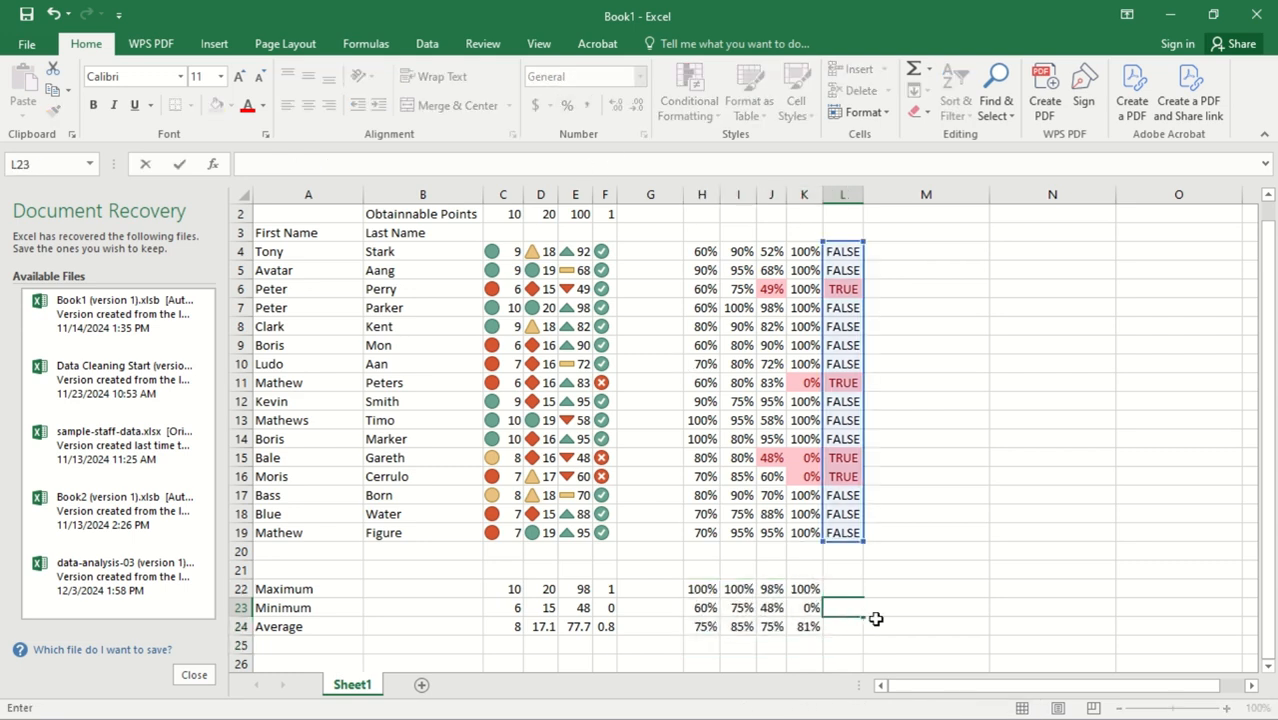
pyautogui.click(947, 616)
pyautogui.click(699, 594)
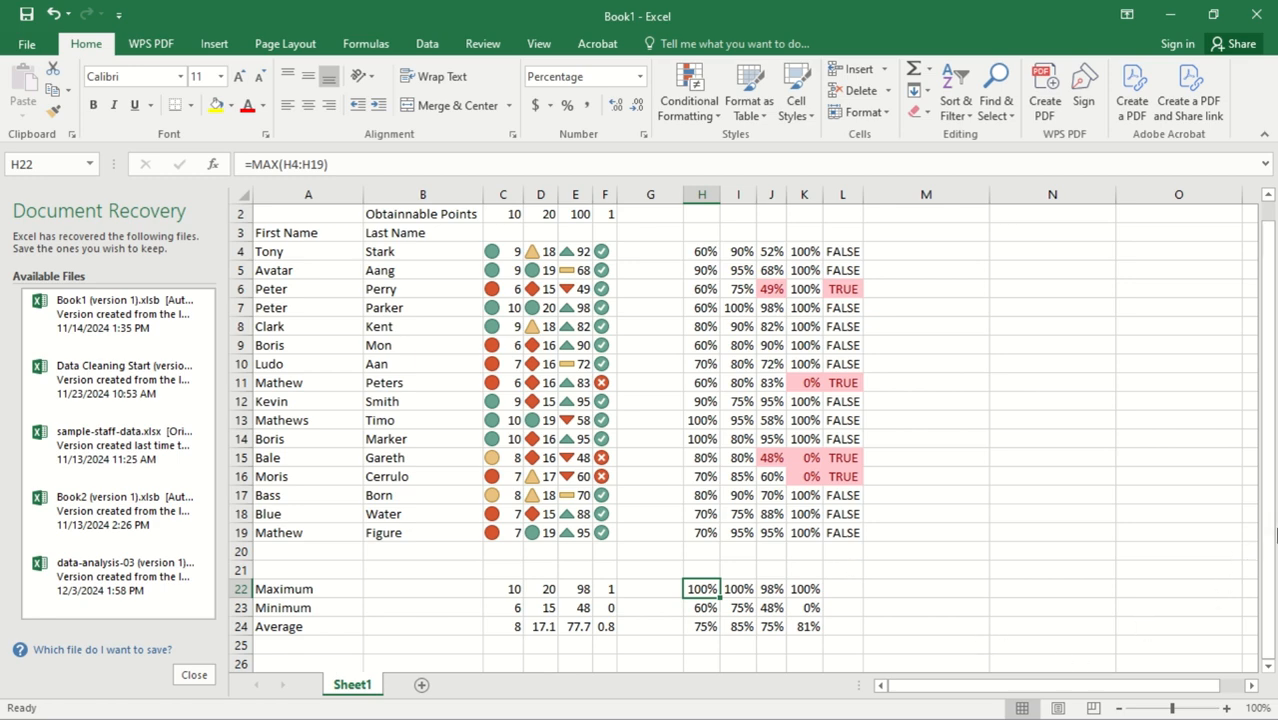
# - Insert a 3-D column chart of the Safefty Test scores in column C and place it over columns M to O beside the table
pyautogui.moveTo(1274, 520); pyautogui.dragTo(1268, 502)
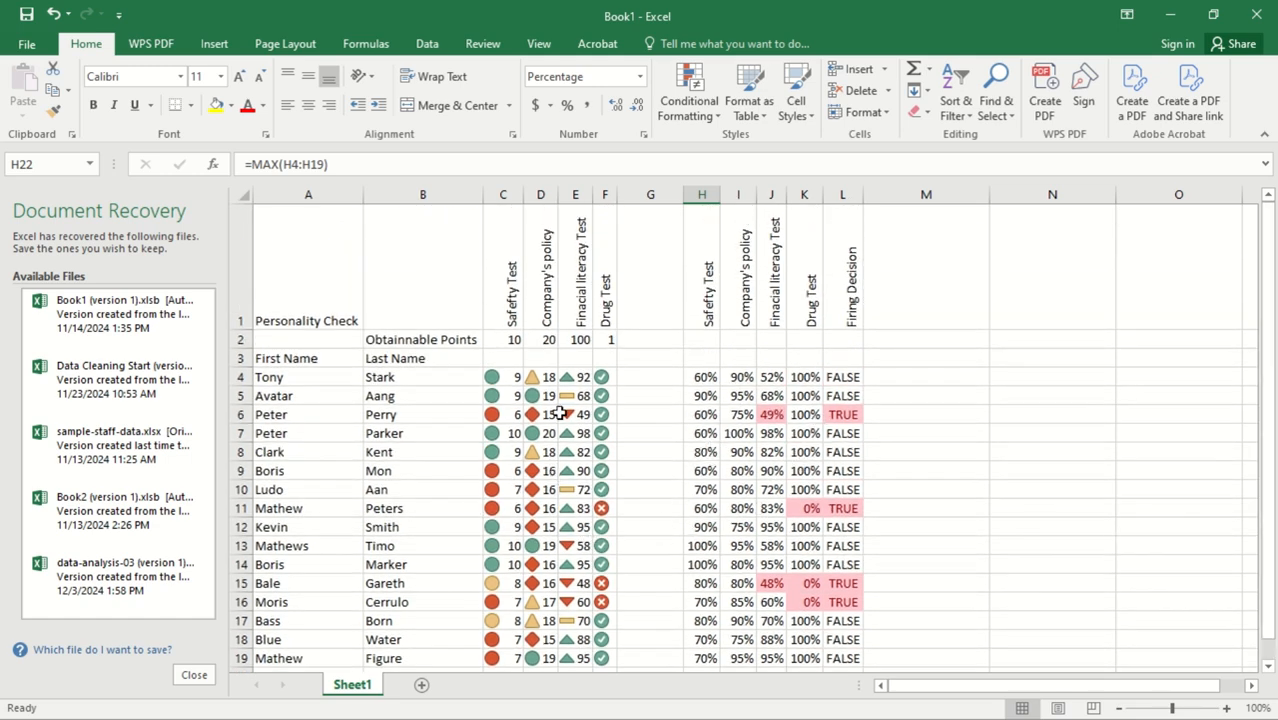
pyautogui.click(511, 380)
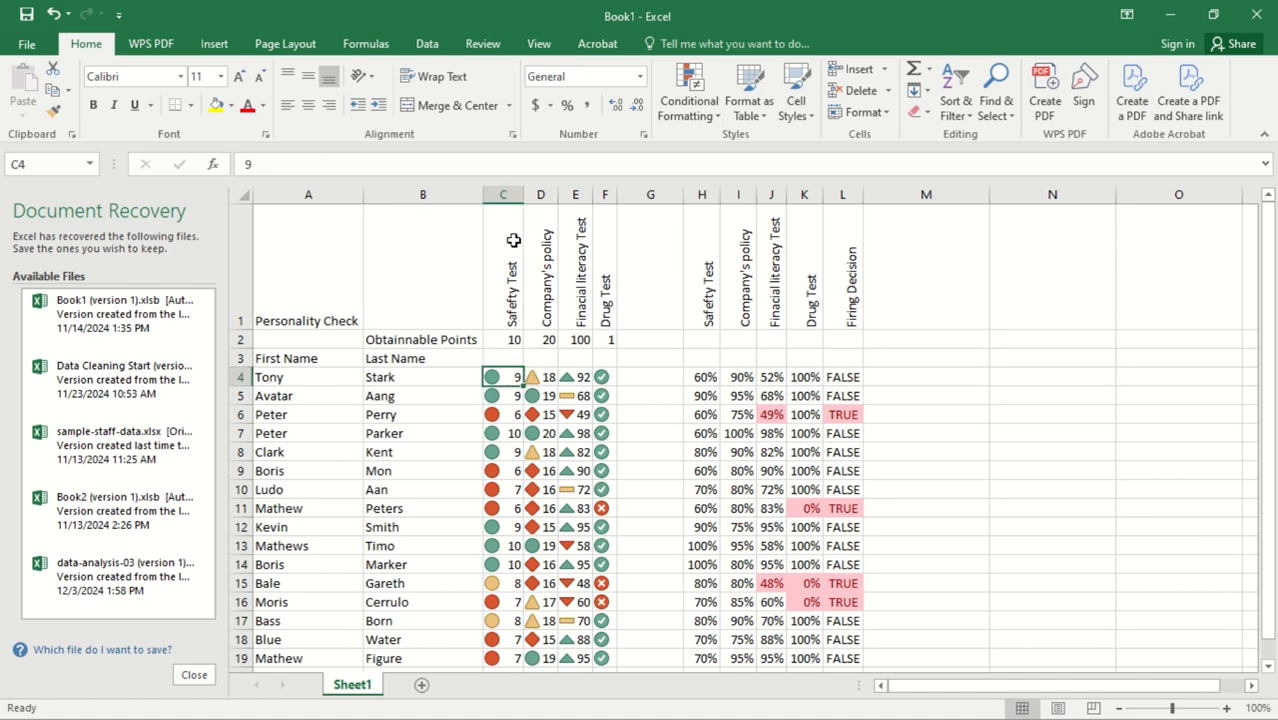
pyautogui.click(508, 194)
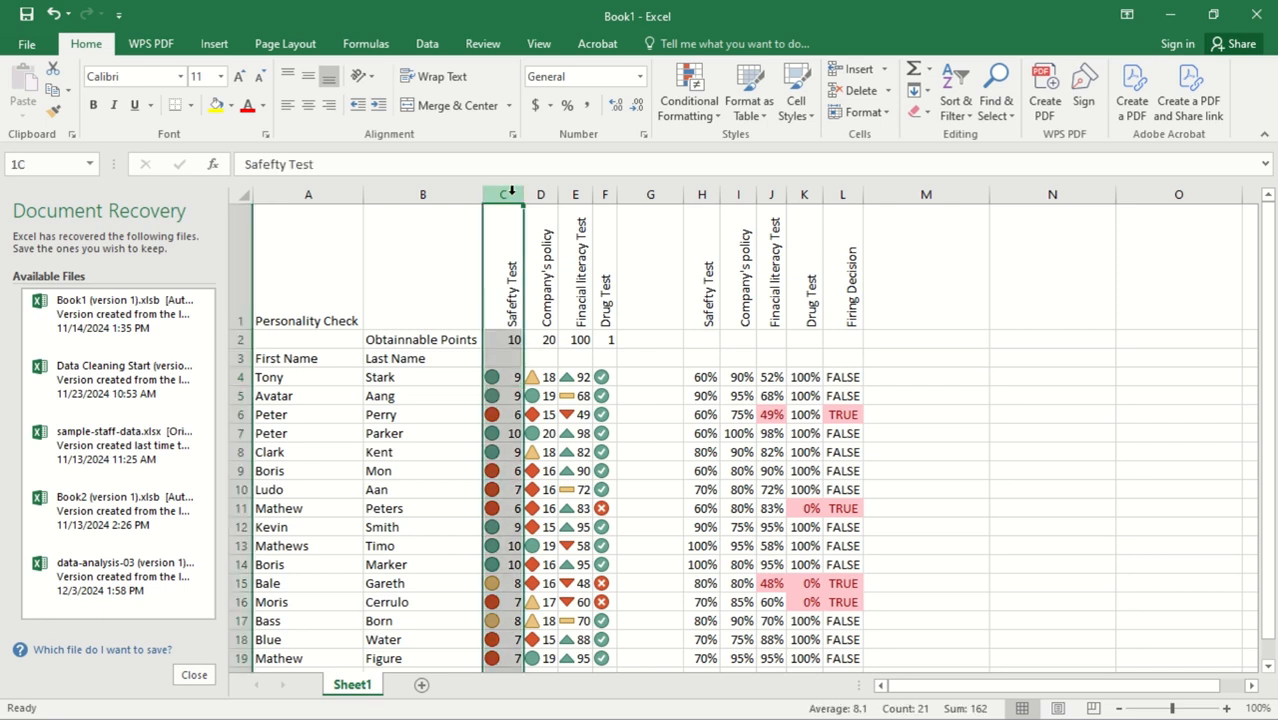
pyautogui.click(430, 47)
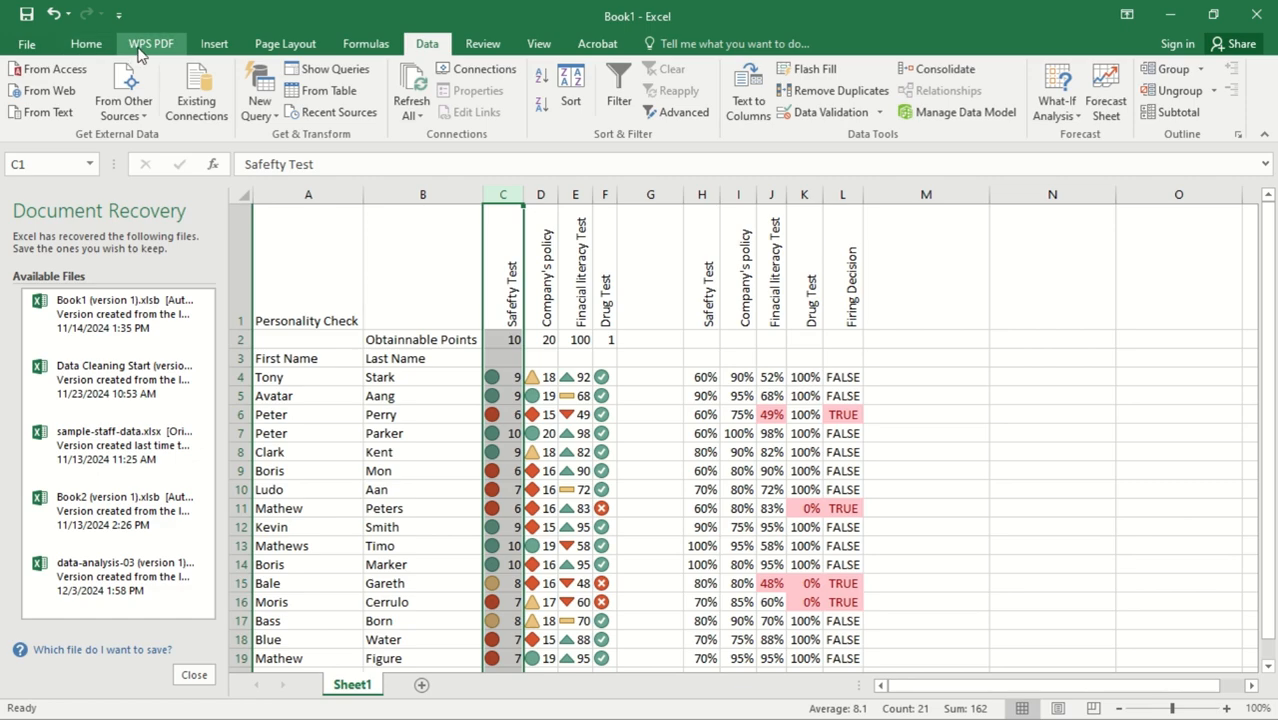
pyautogui.click(28, 46)
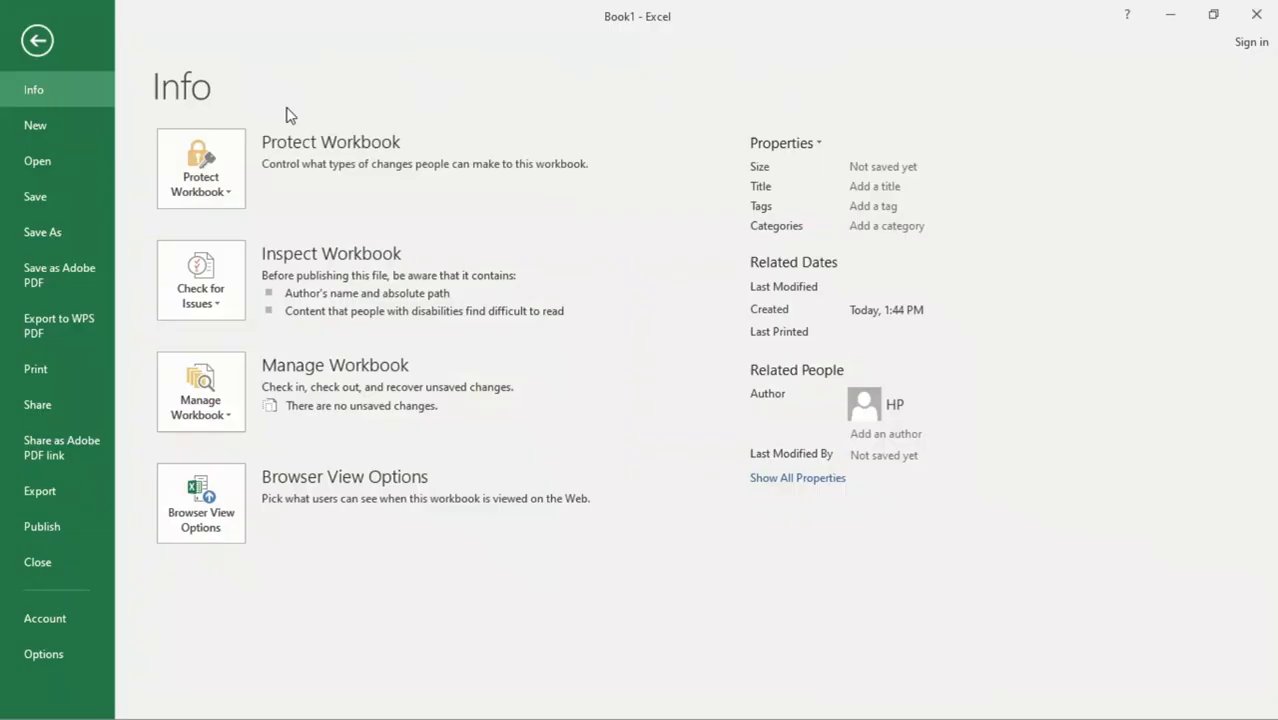
pyautogui.click(39, 40)
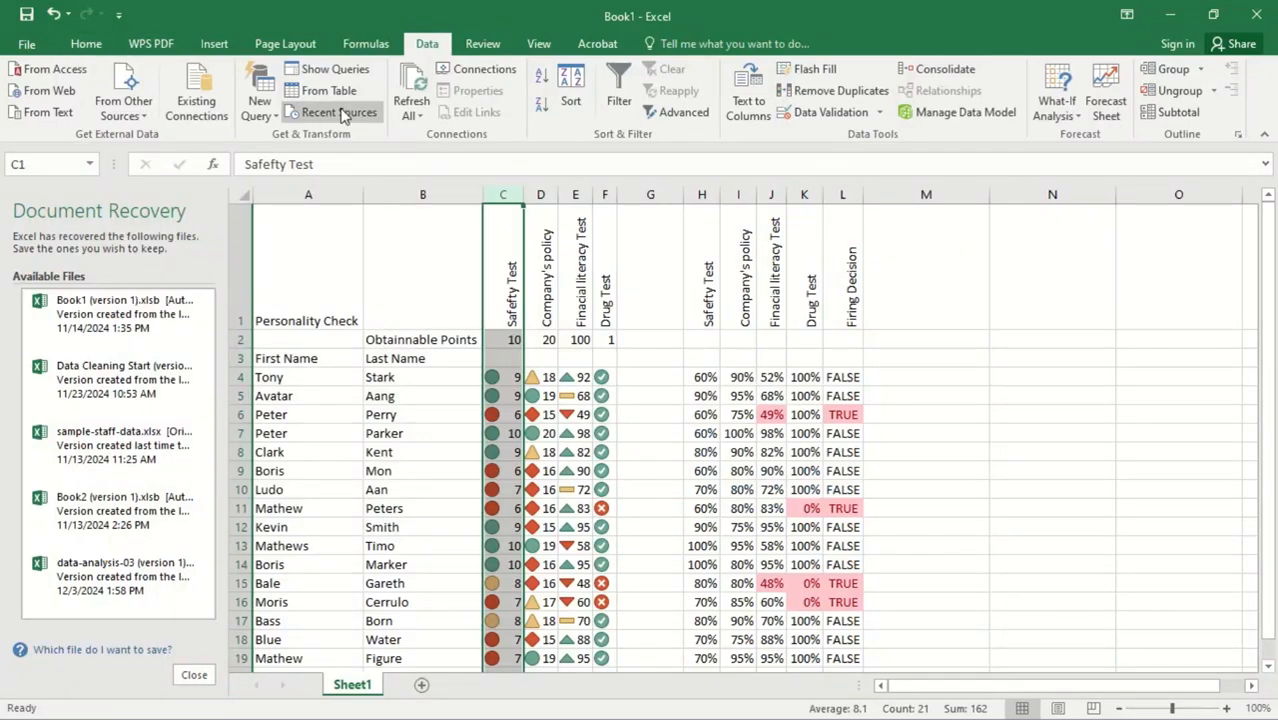
pyautogui.click(94, 42)
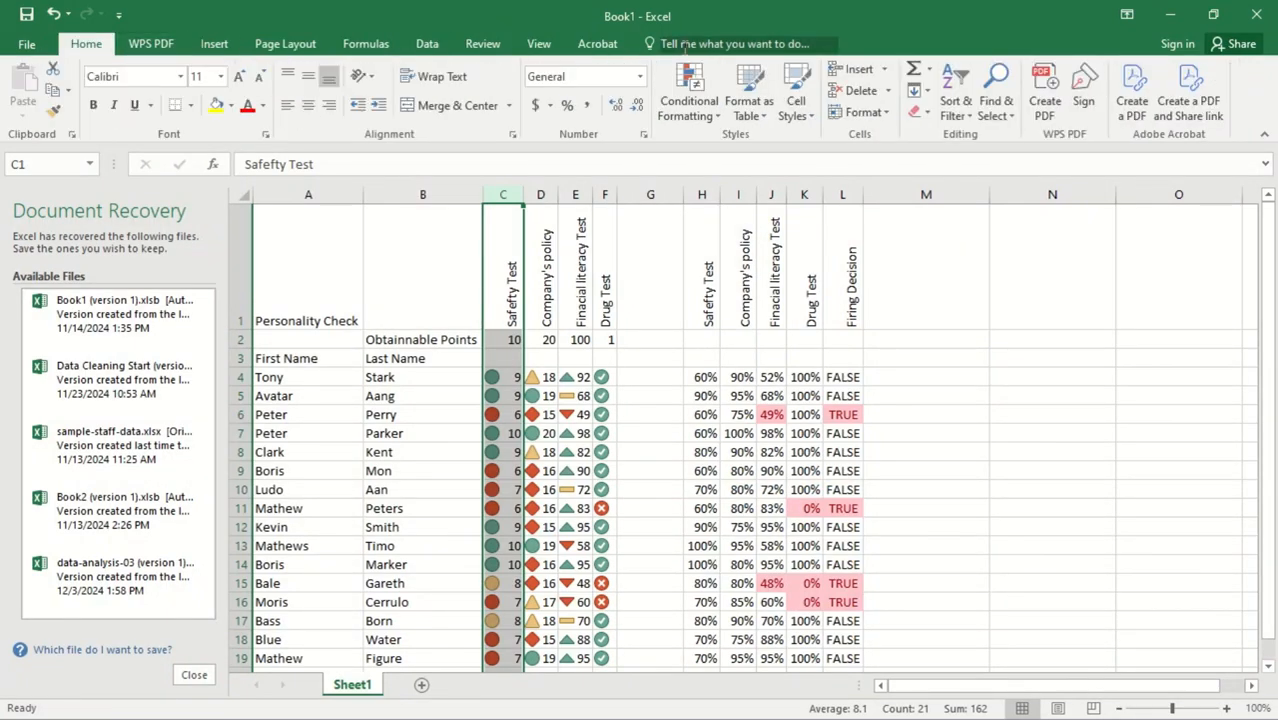
pyautogui.click(214, 44)
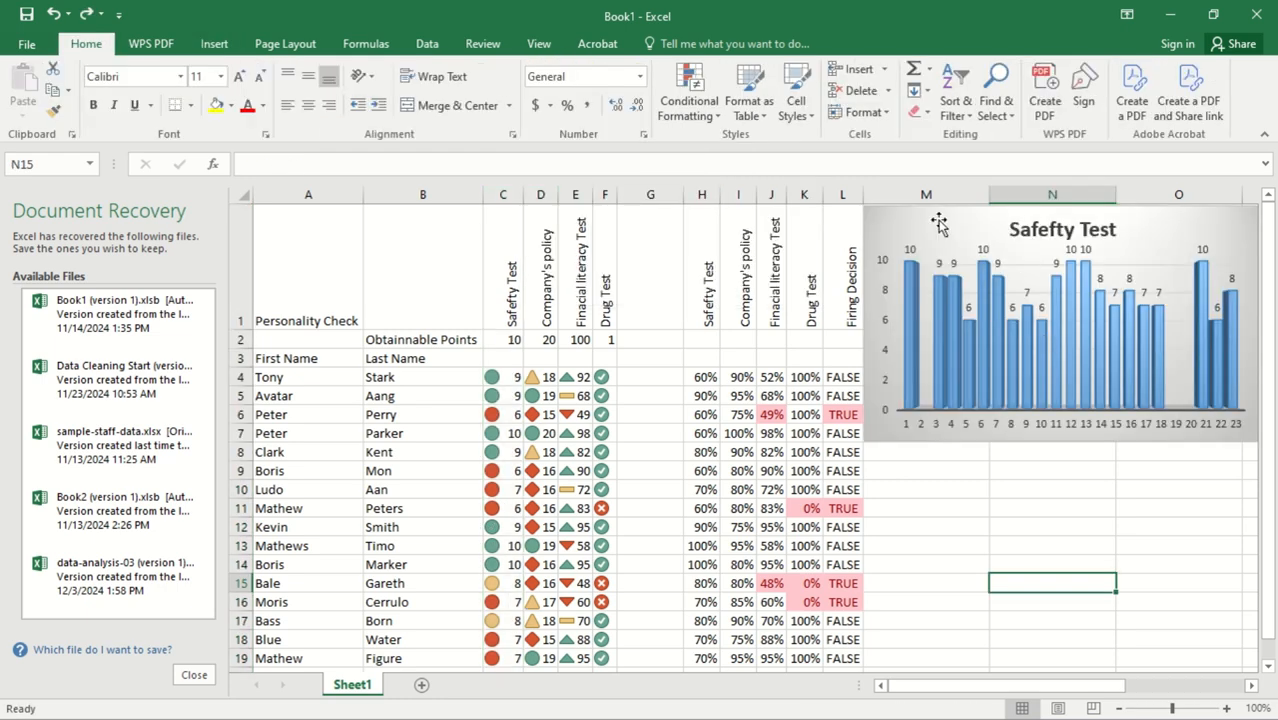
pyautogui.click(938, 222)
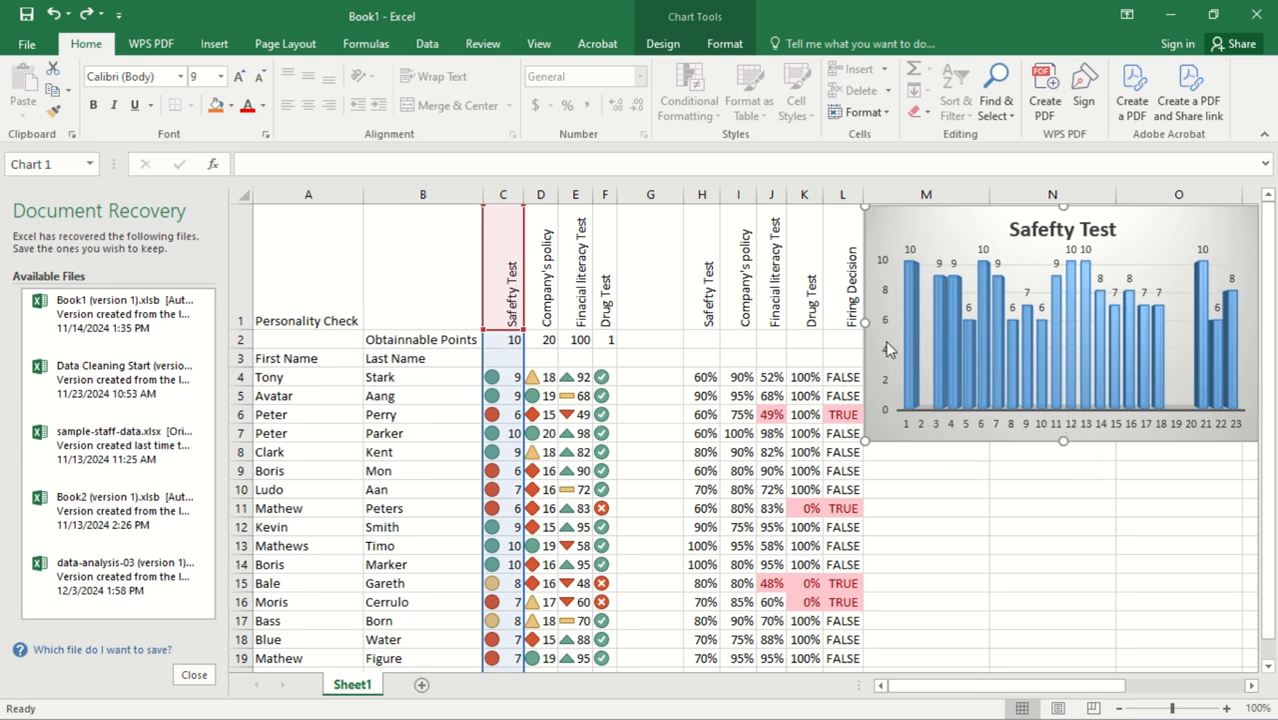
pyautogui.click(987, 424)
pyautogui.click(1005, 441)
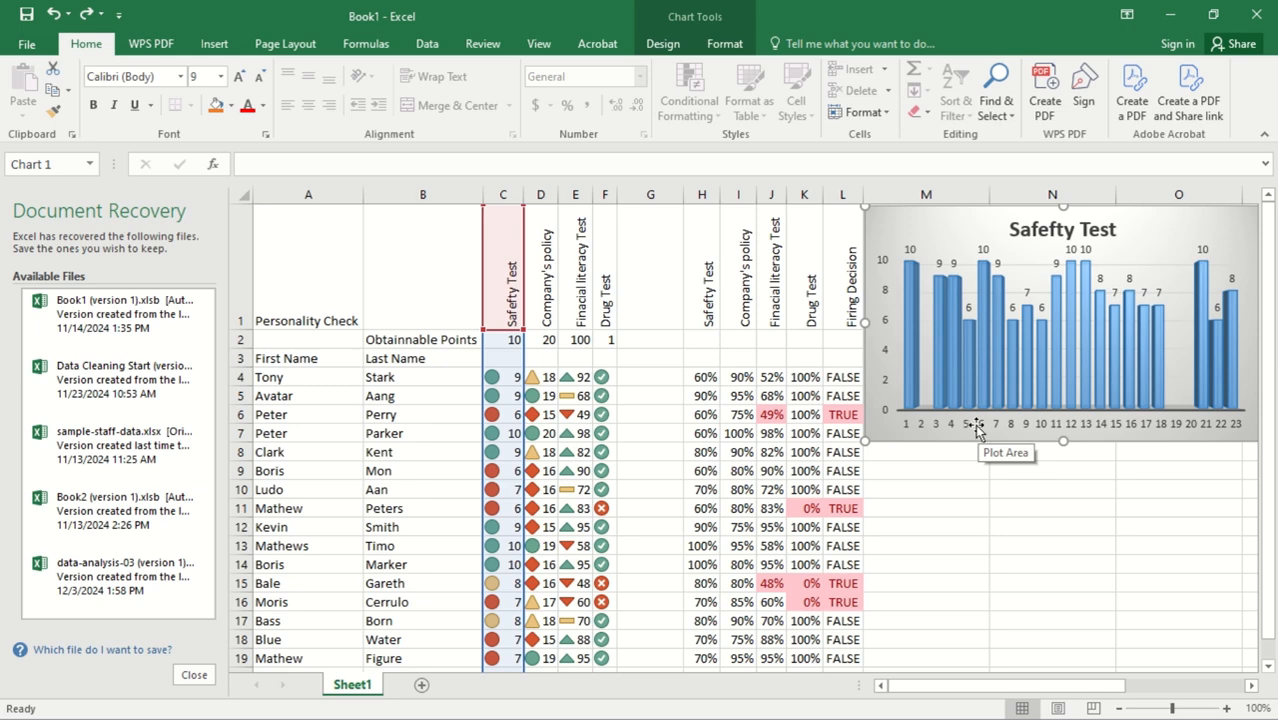
pyautogui.doubleClick(975, 427)
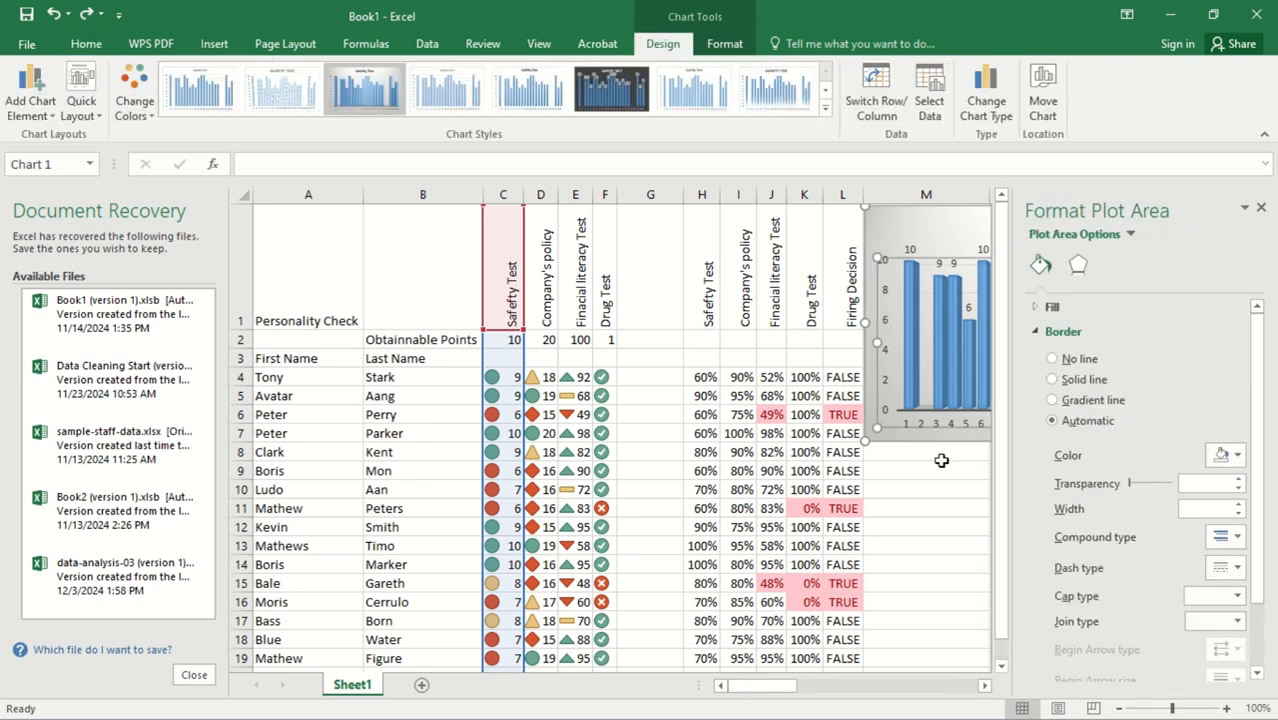
pyautogui.click(941, 457)
pyautogui.doubleClick(938, 425)
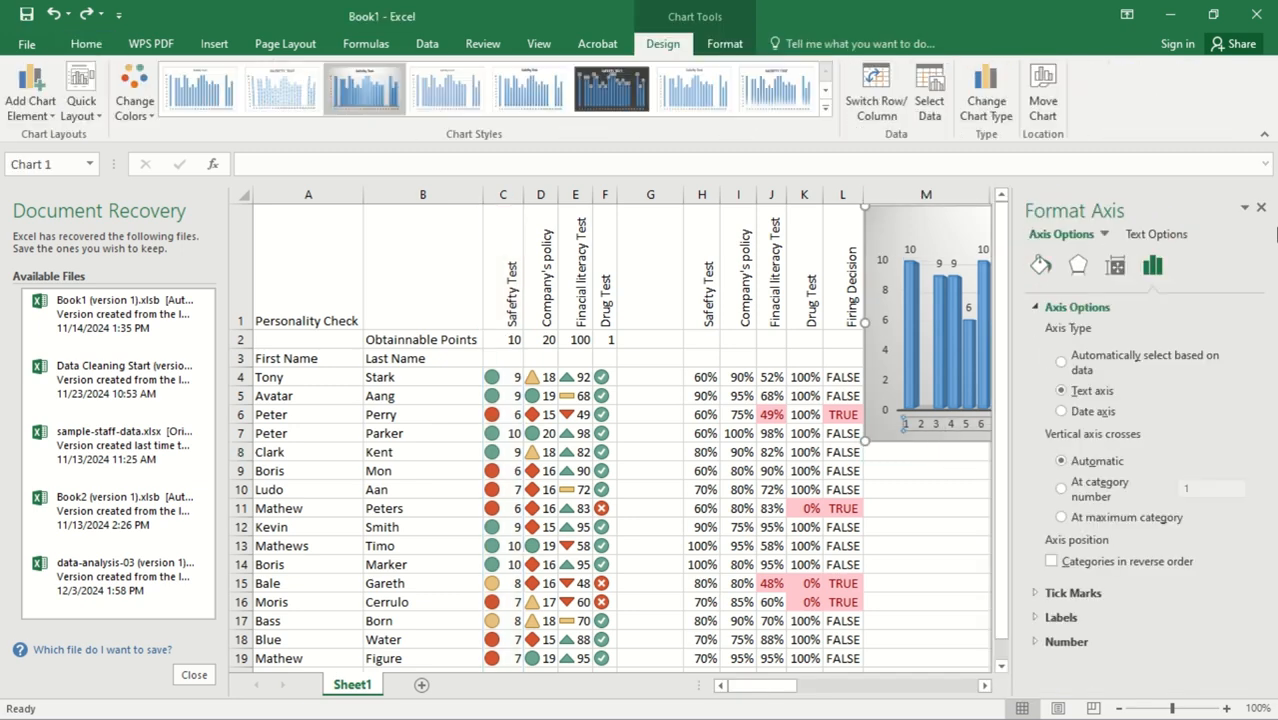
pyautogui.click(1261, 208)
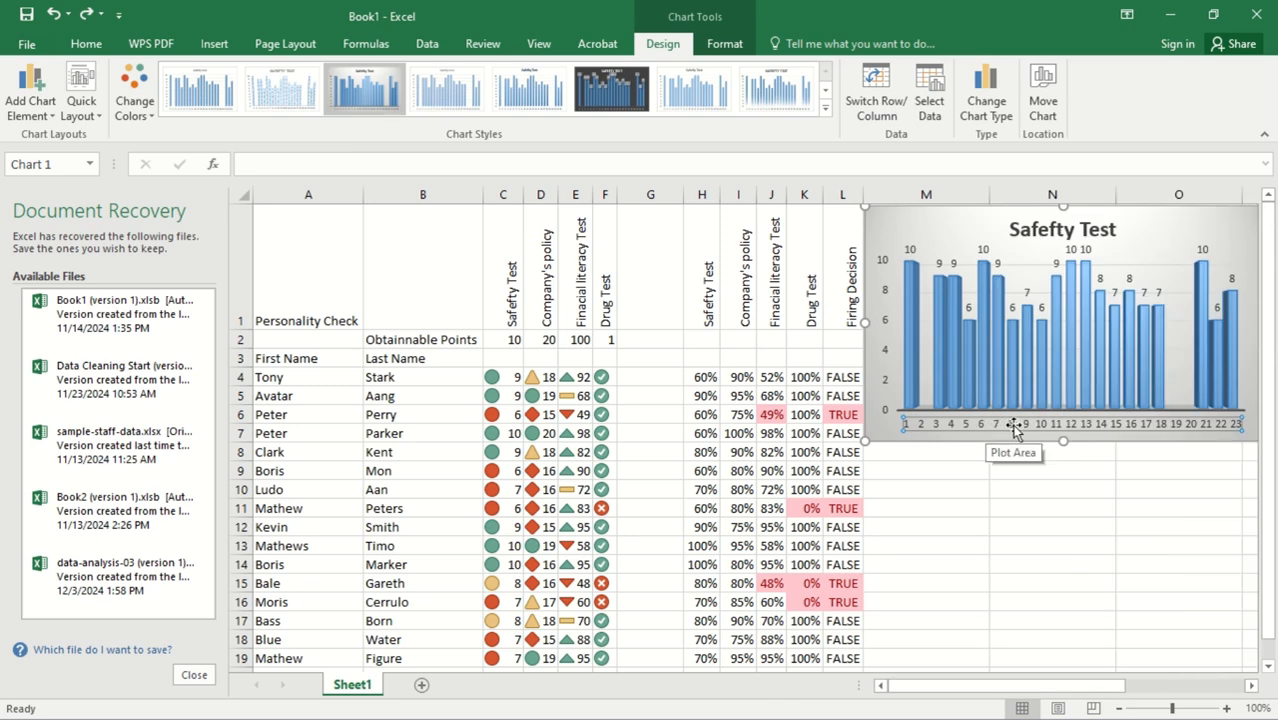
# - Set the Safefty Test chart's horizontal axis labels to the first names in A4:A19
pyautogui.rightClick(1013, 428)
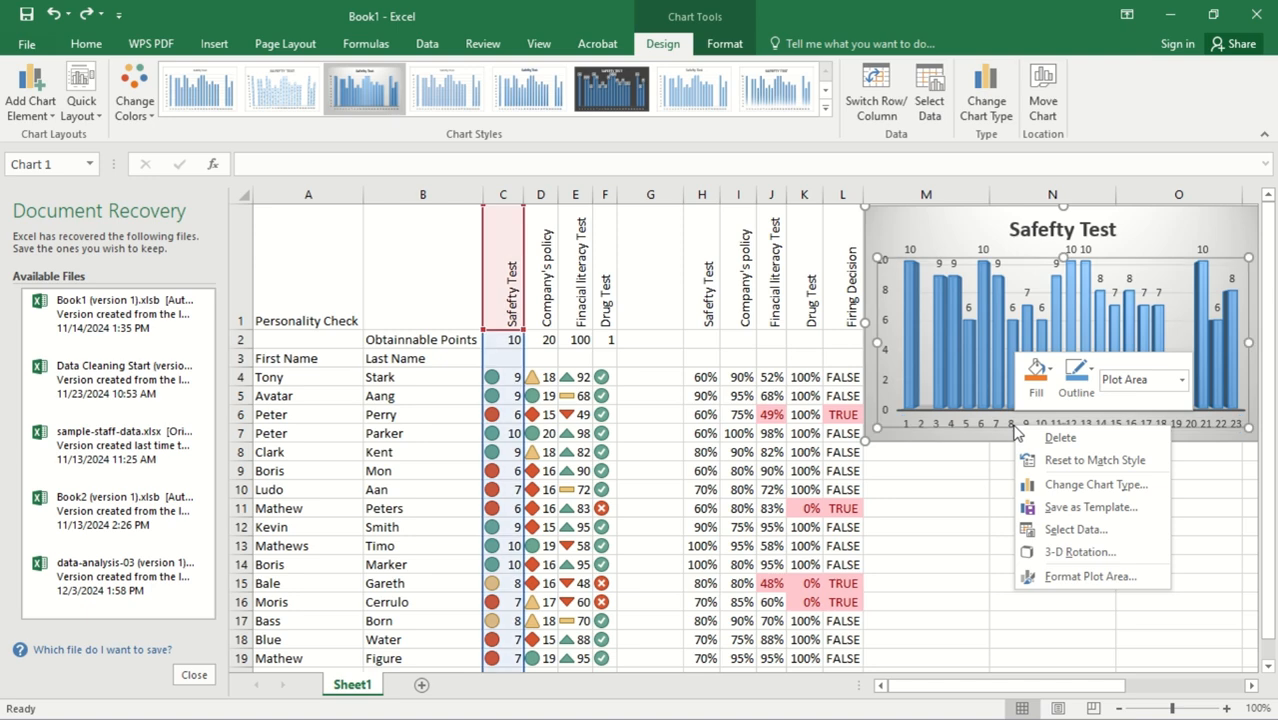
pyautogui.click(1061, 538)
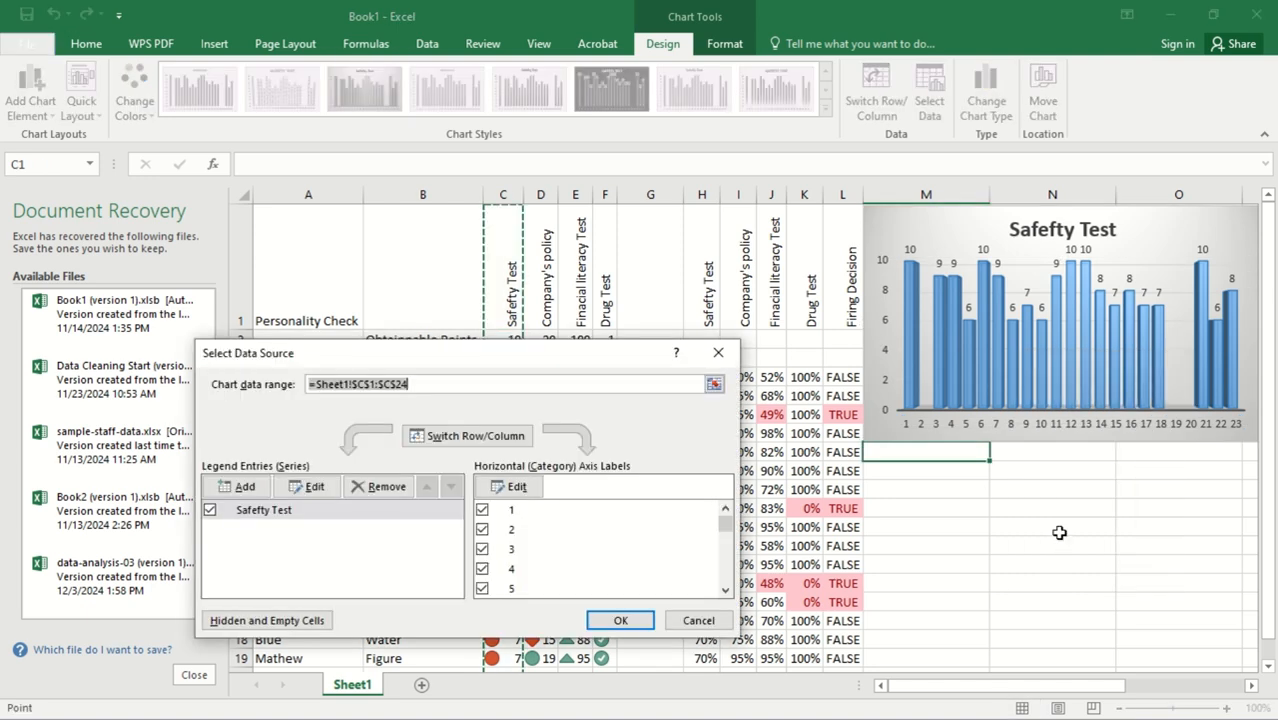
pyautogui.click(515, 488)
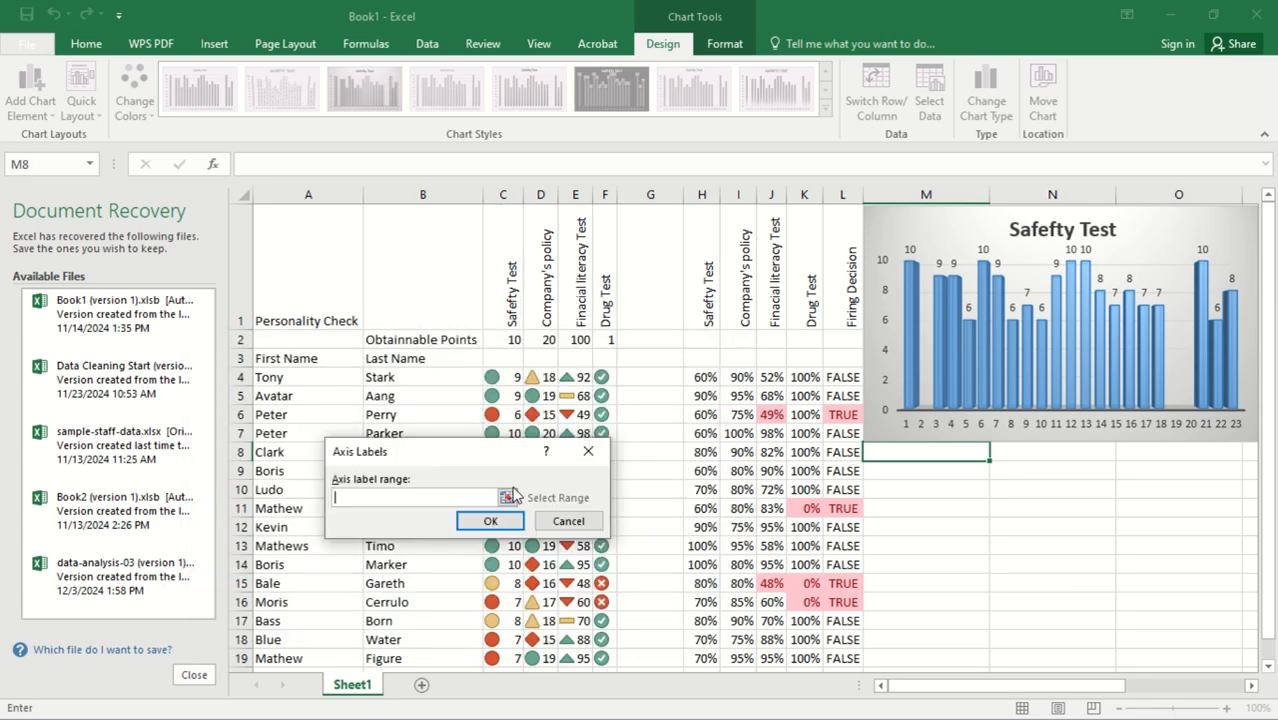
pyautogui.click(294, 378)
pyautogui.hotkey('ctrl', 'shift', 'Down')
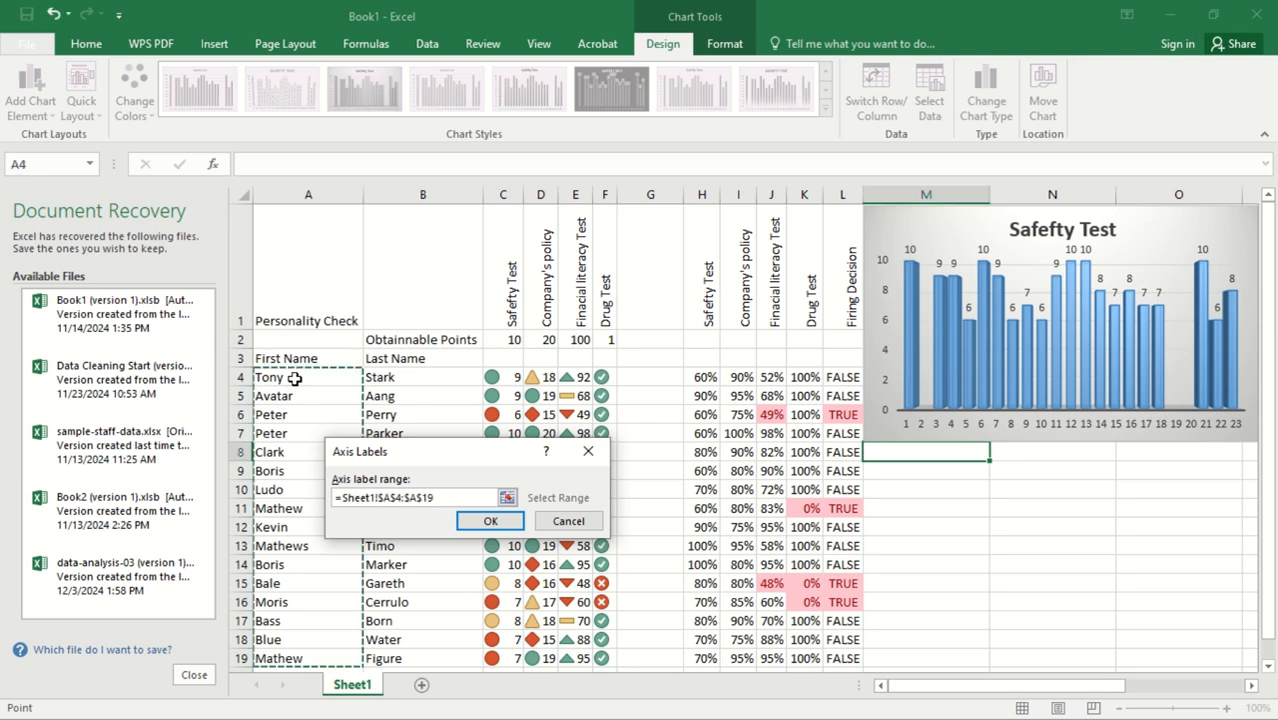
pyautogui.click(490, 522)
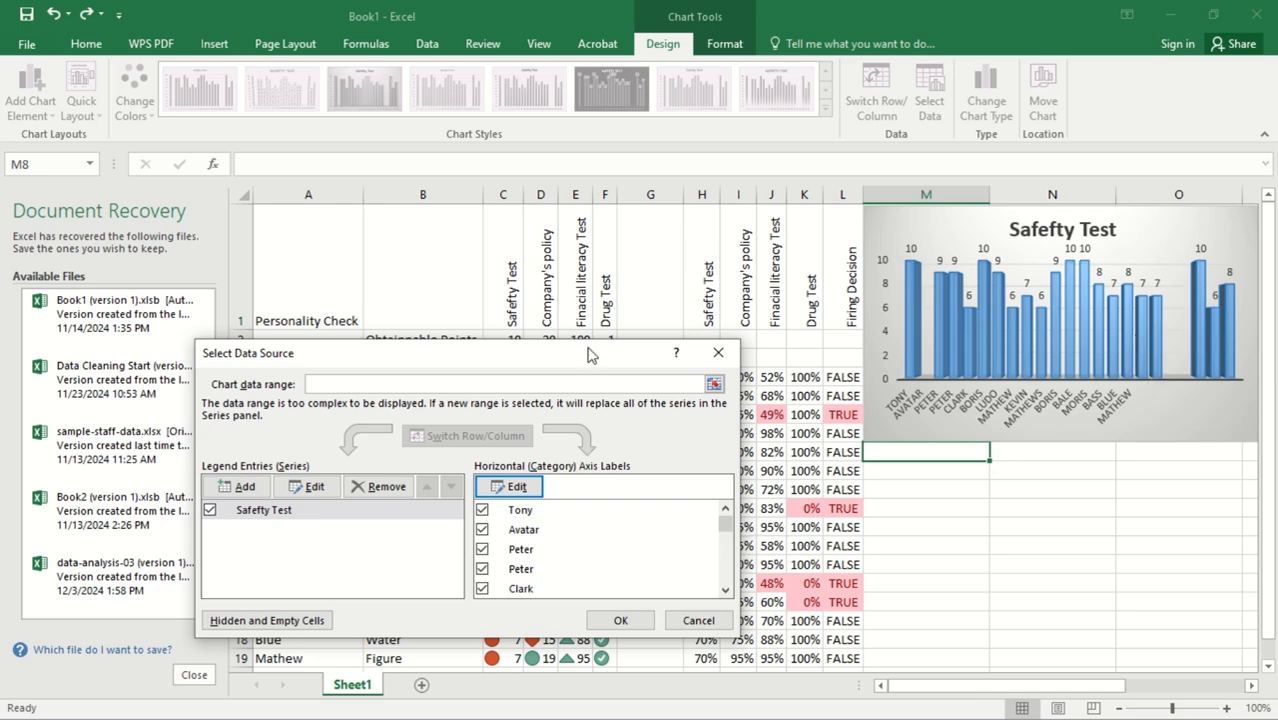
# - Exclude the blank categories at the end of the axis label list from the Safefty Test chart and apply the data source changes
pyautogui.moveTo(582, 354); pyautogui.dragTo(504, 222)
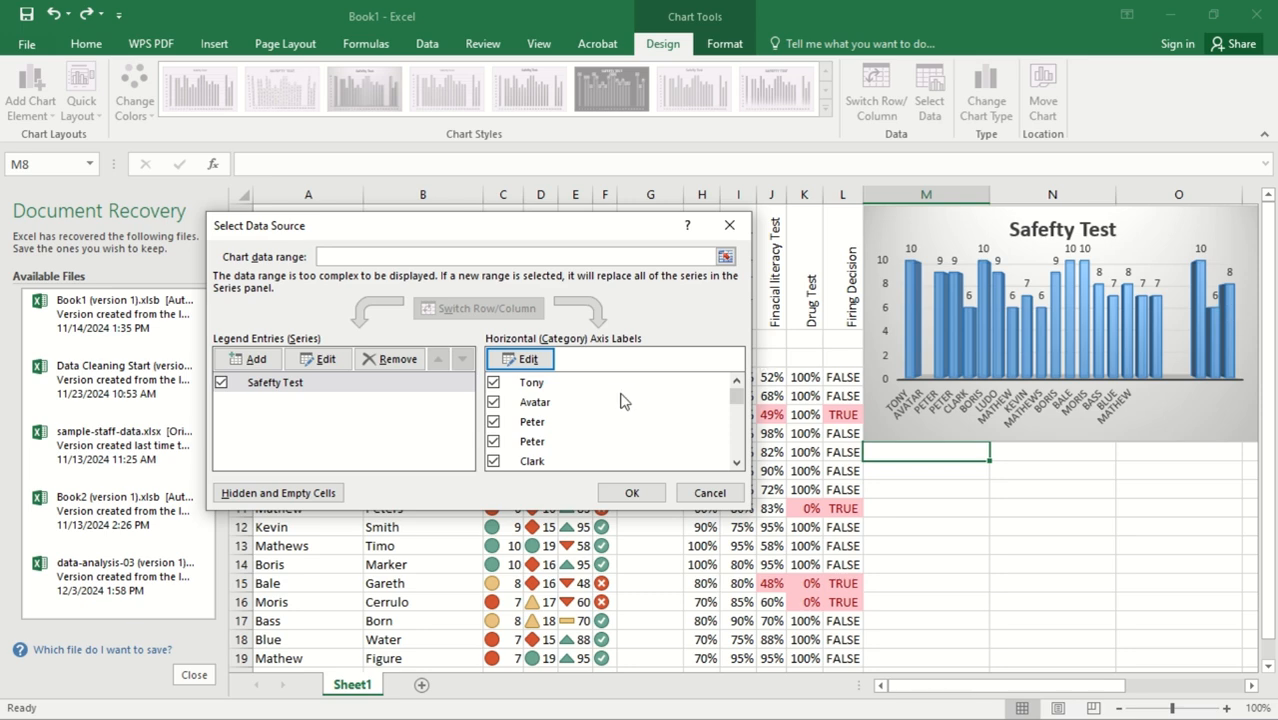
pyautogui.moveTo(736, 397); pyautogui.dragTo(738, 461)
pyautogui.click(494, 462)
pyautogui.click(493, 441)
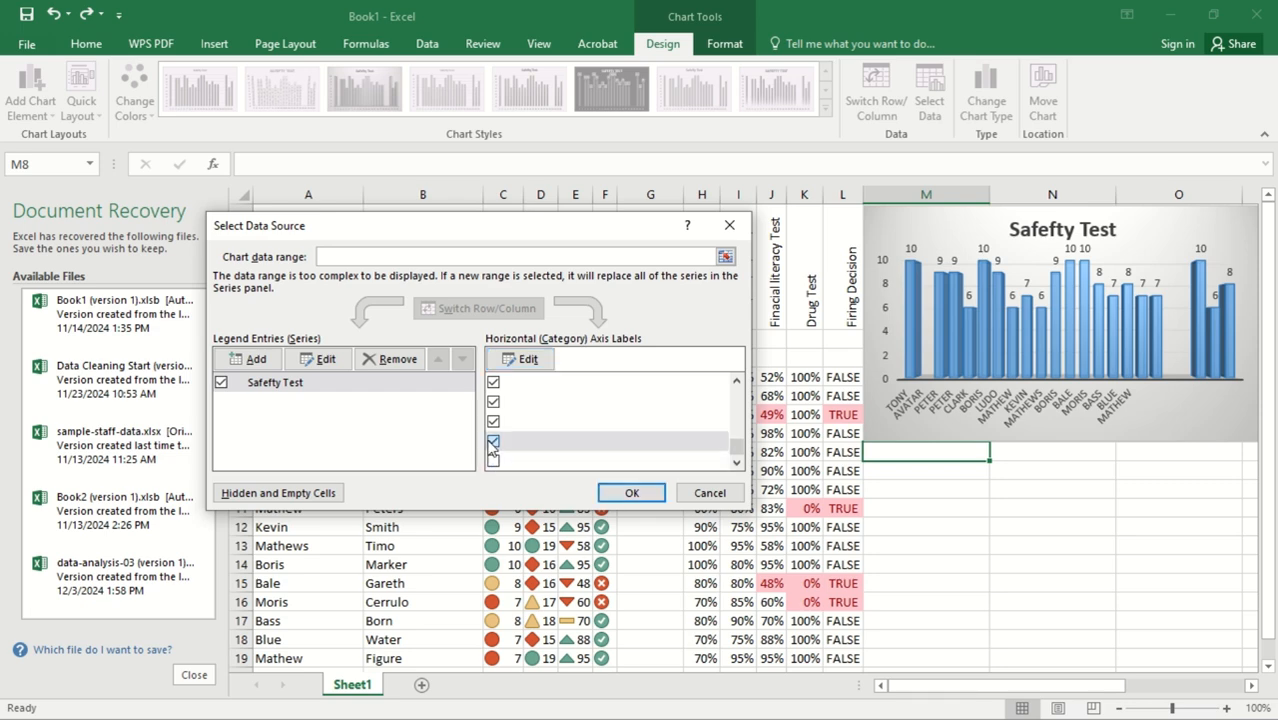
pyautogui.click(493, 382)
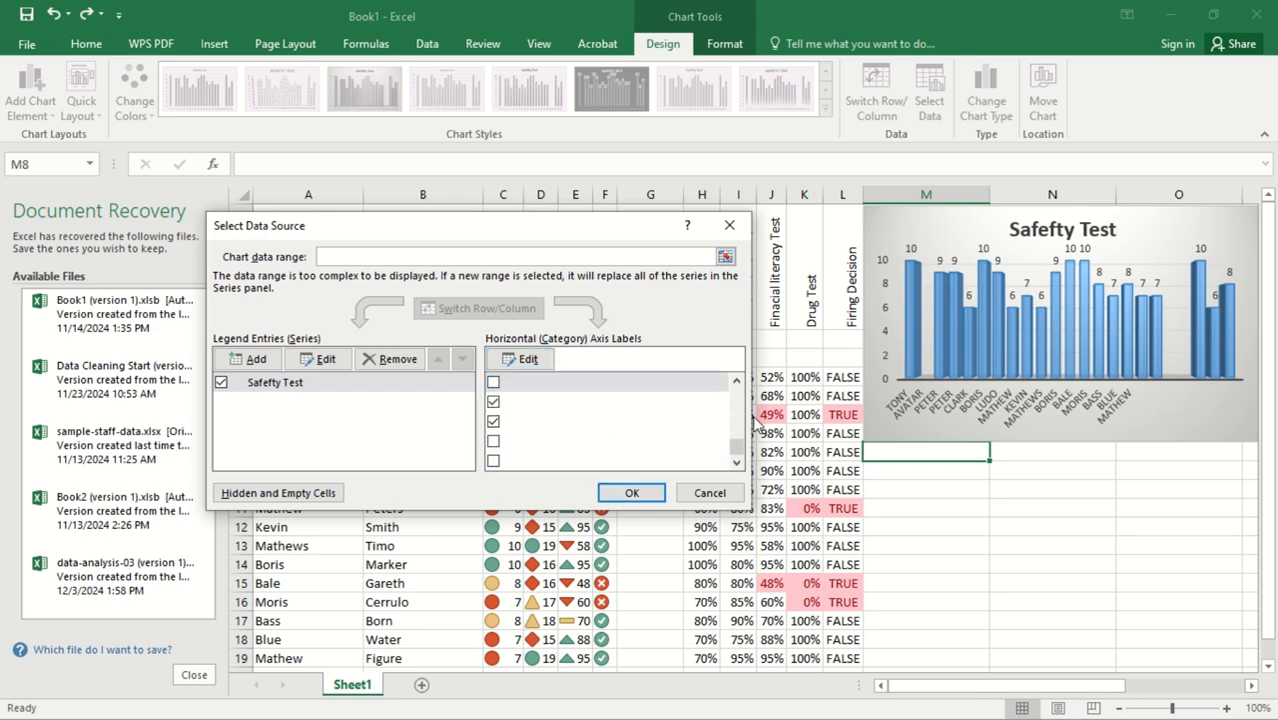
pyautogui.click(493, 422)
pyautogui.click(493, 403)
pyautogui.click(493, 422)
pyautogui.click(493, 422)
pyautogui.click(737, 383)
pyautogui.click(493, 437)
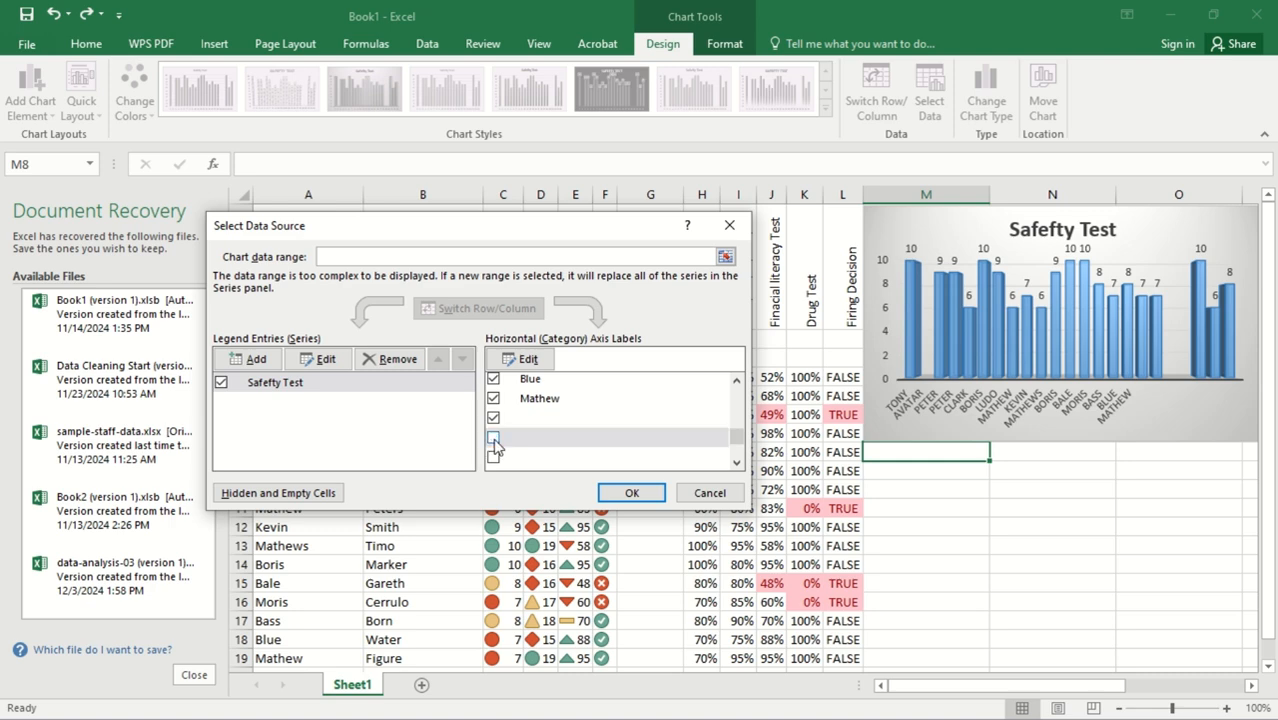
pyautogui.click(493, 418)
pyautogui.click(610, 492)
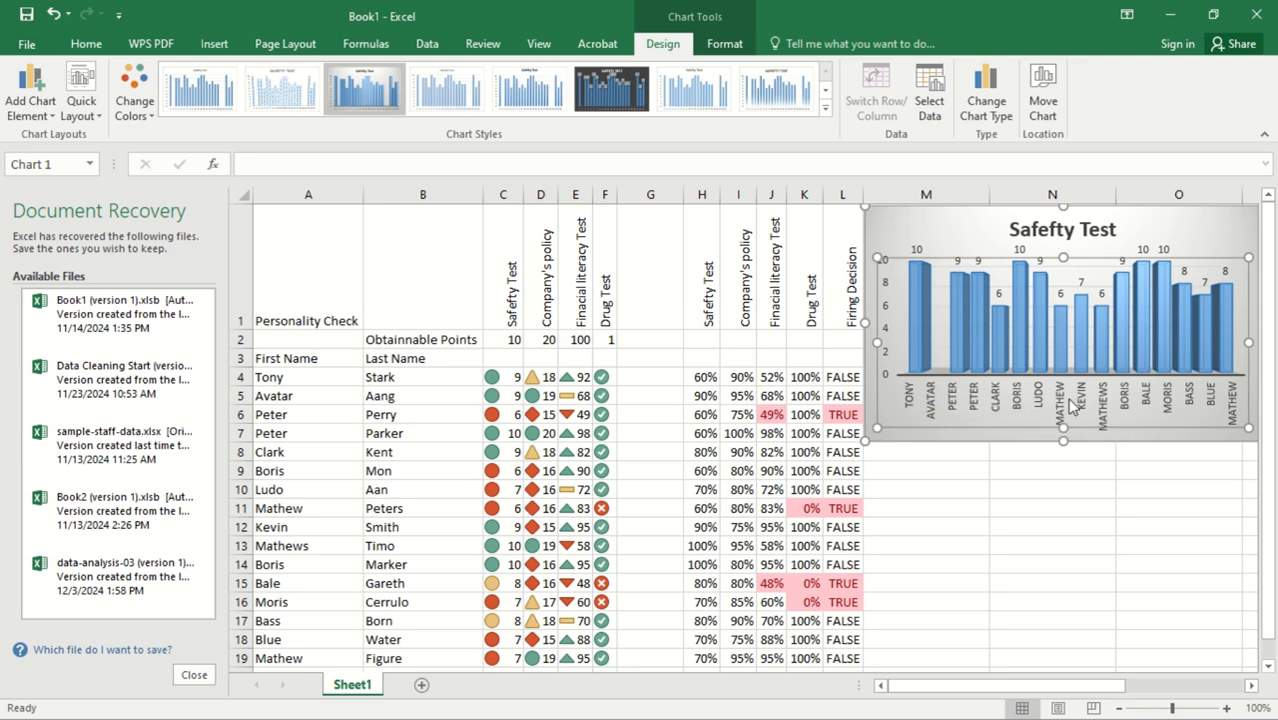
pyautogui.click(372, 396)
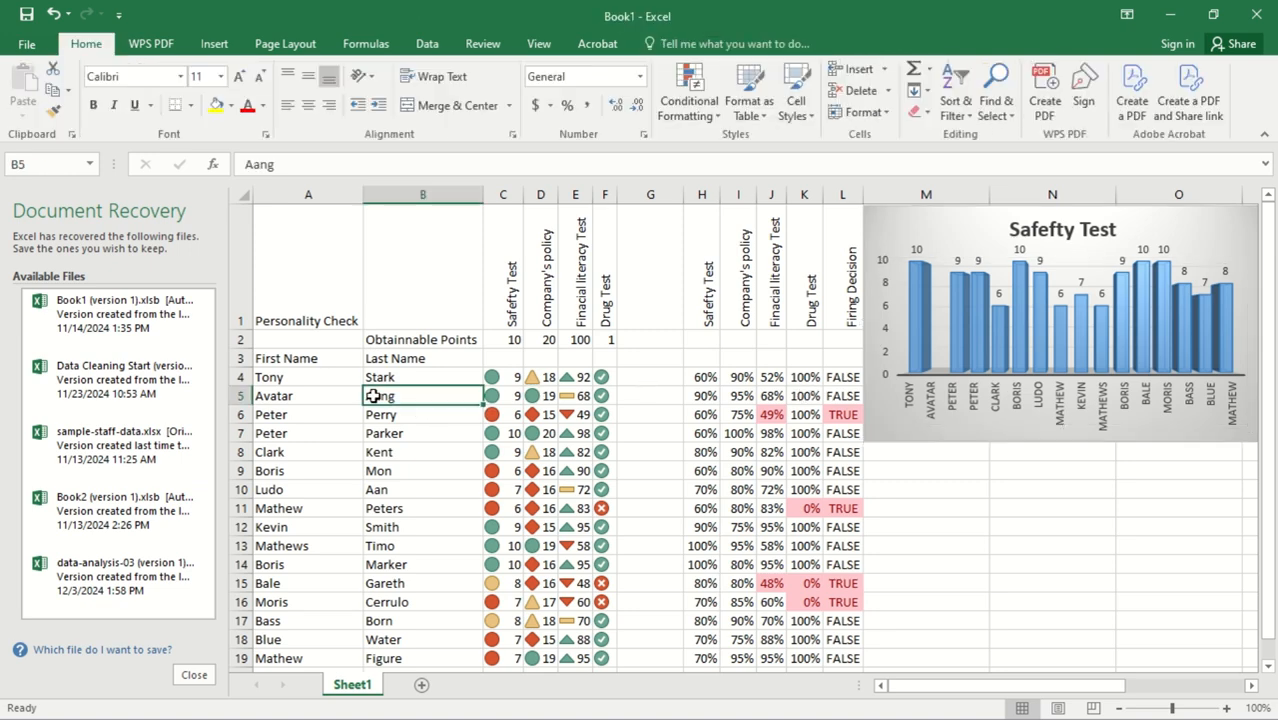
pyautogui.click(926, 412)
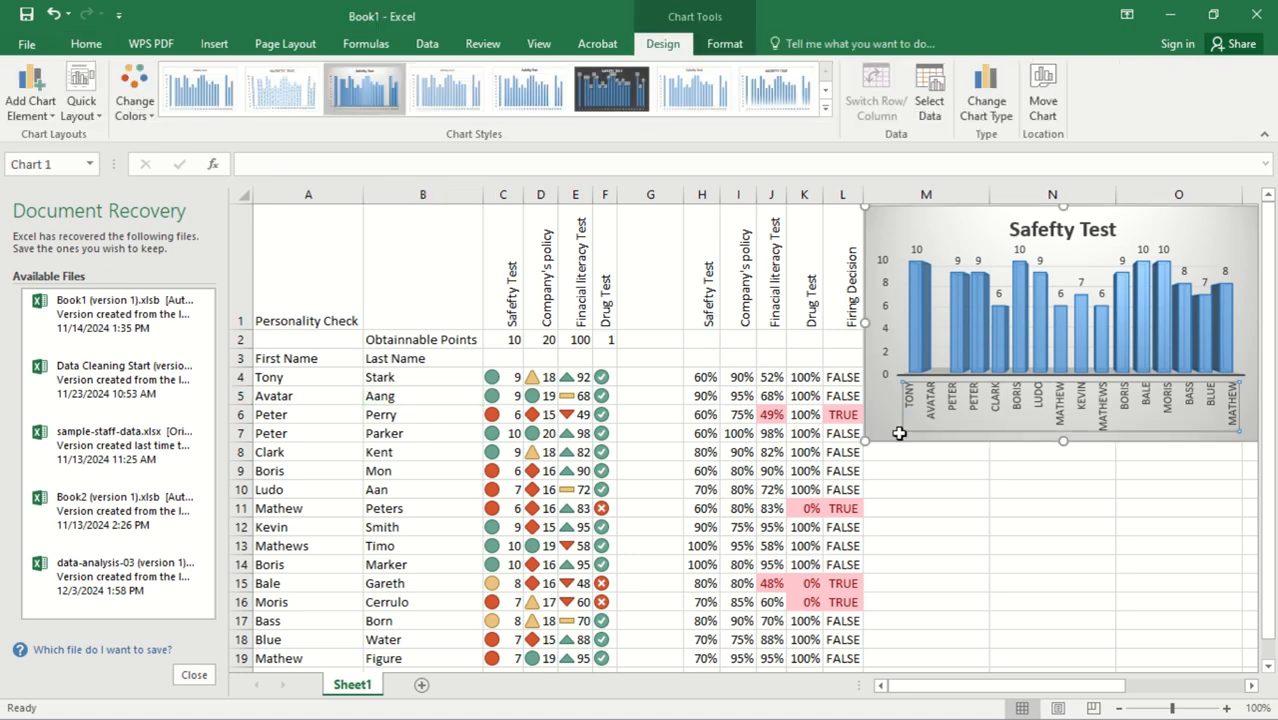
pyautogui.click(1055, 522)
pyautogui.click(847, 487)
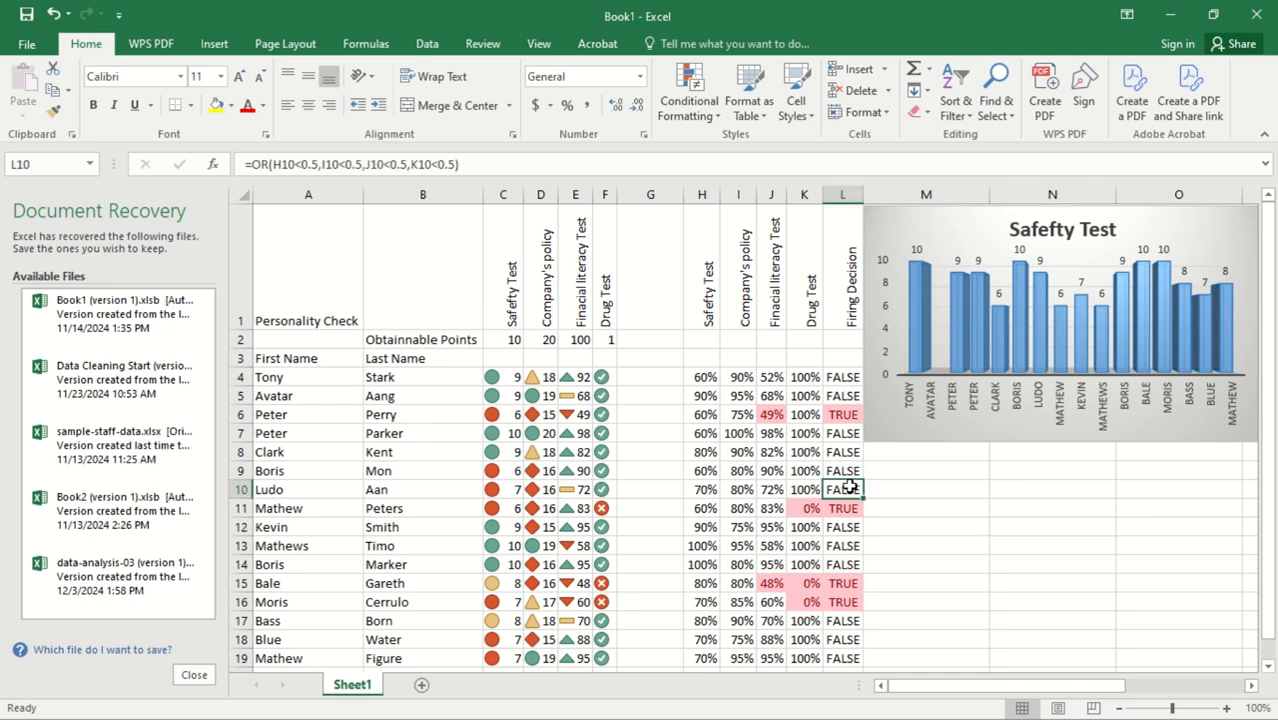
pyautogui.click(950, 485)
pyautogui.moveTo(1268, 374)
pyautogui.mouseDown()
pyautogui.moveTo(1268, 437)
pyautogui.moveTo(1270, 360)
pyautogui.mouseUp()
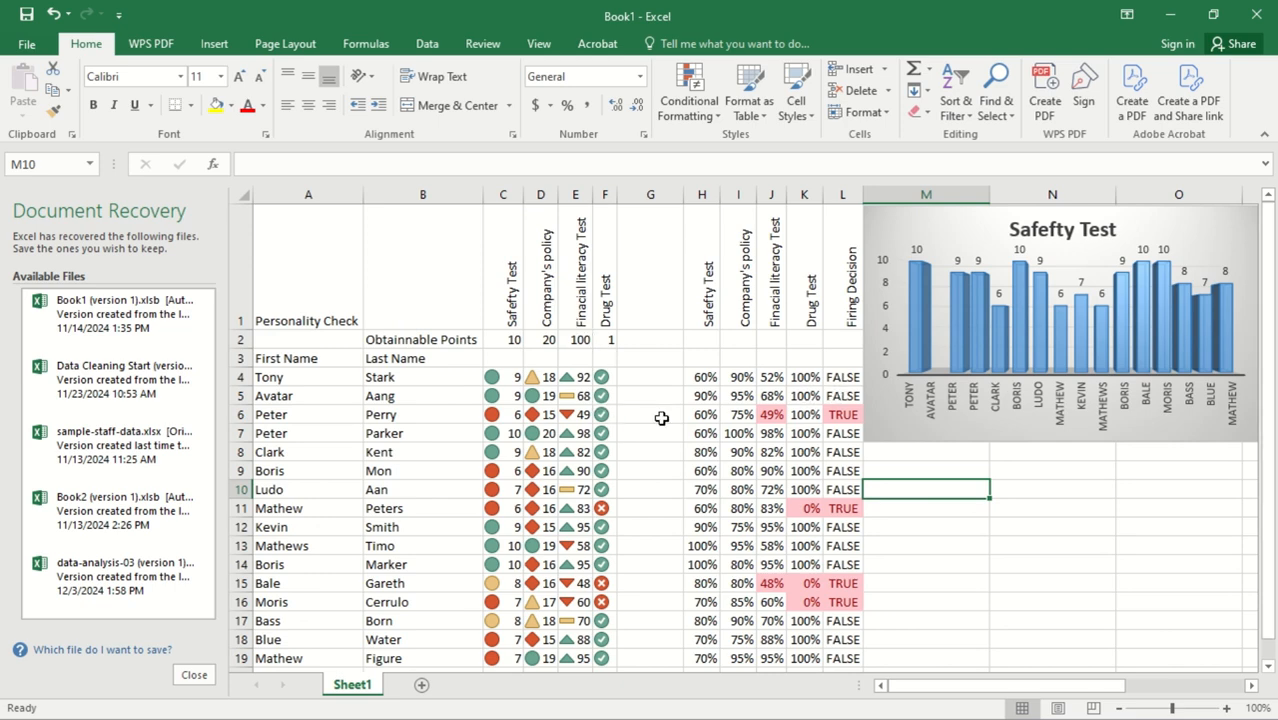
# - Insert a 2-D line chart with markers from the percentage and Firing Decision columns H to L
pyautogui.click(705, 375)
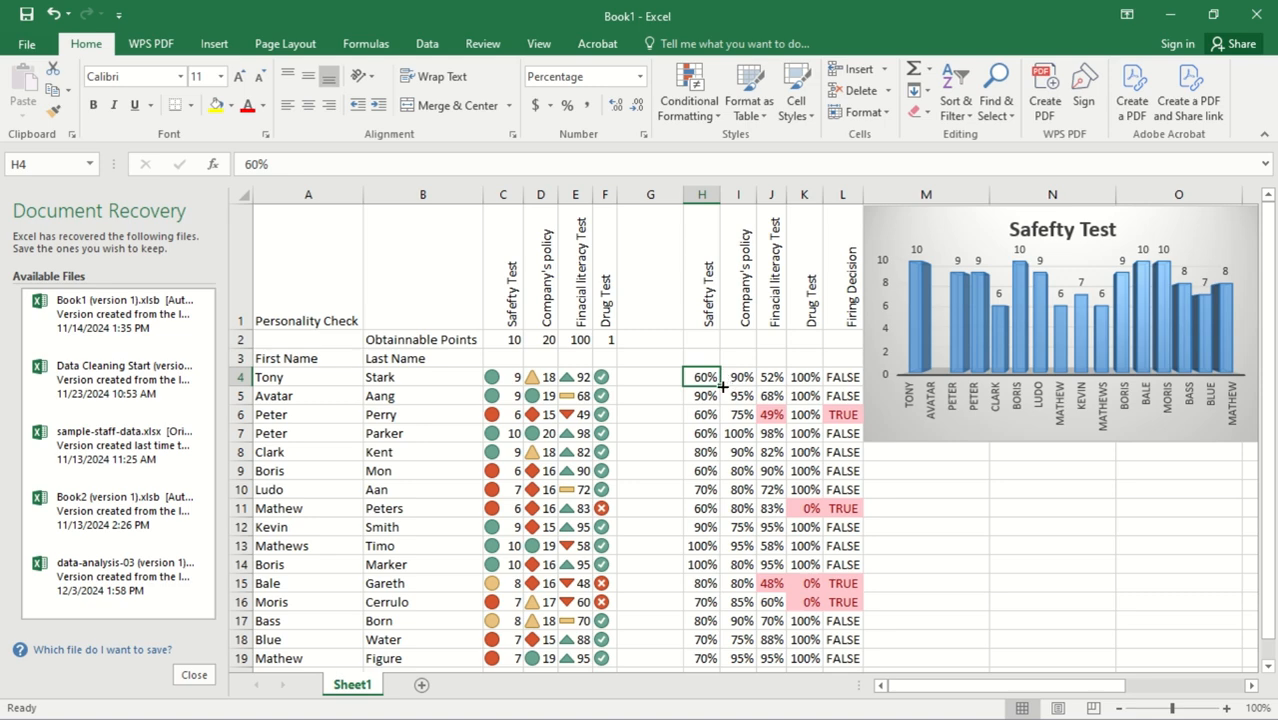
pyautogui.click(708, 193)
pyautogui.hotkey('shift', 'Right')
pyautogui.hotkey('shift', 'Right')
pyautogui.hotkey('shift', 'Right')
pyautogui.hotkey('shift', 'Right')
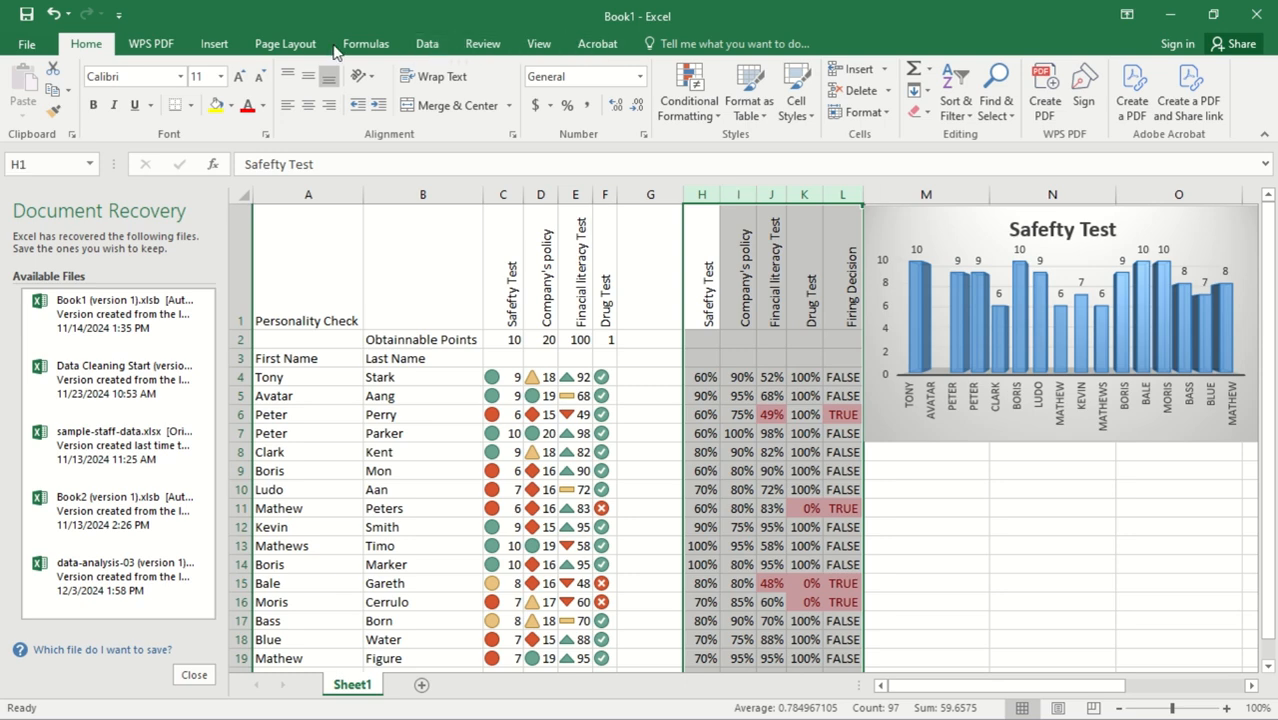
pyautogui.click(429, 45)
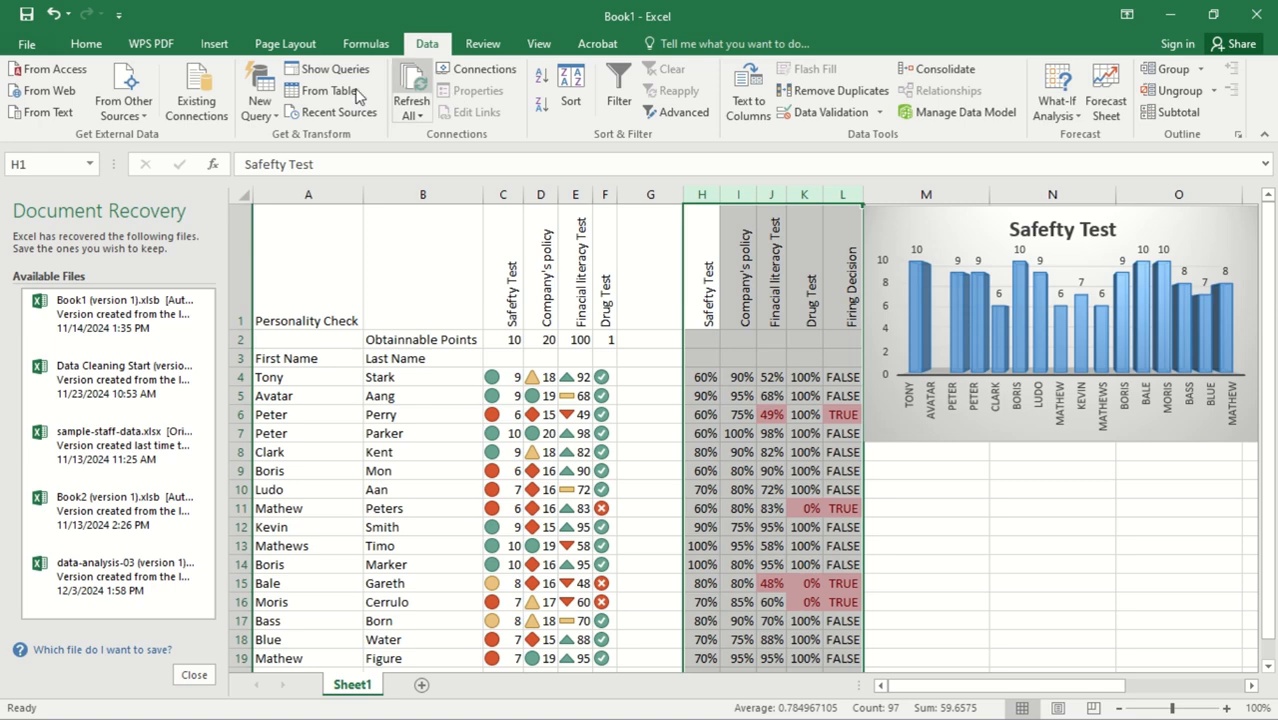
pyautogui.click(214, 44)
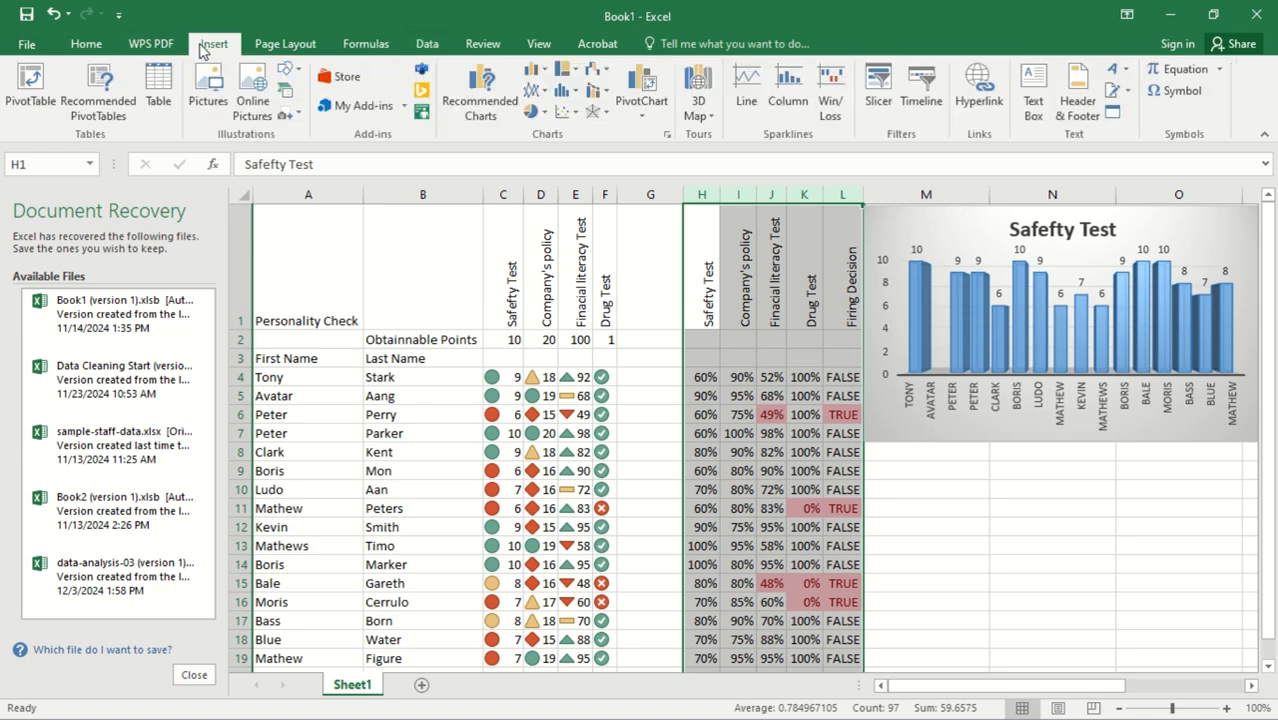
pyautogui.click(544, 92)
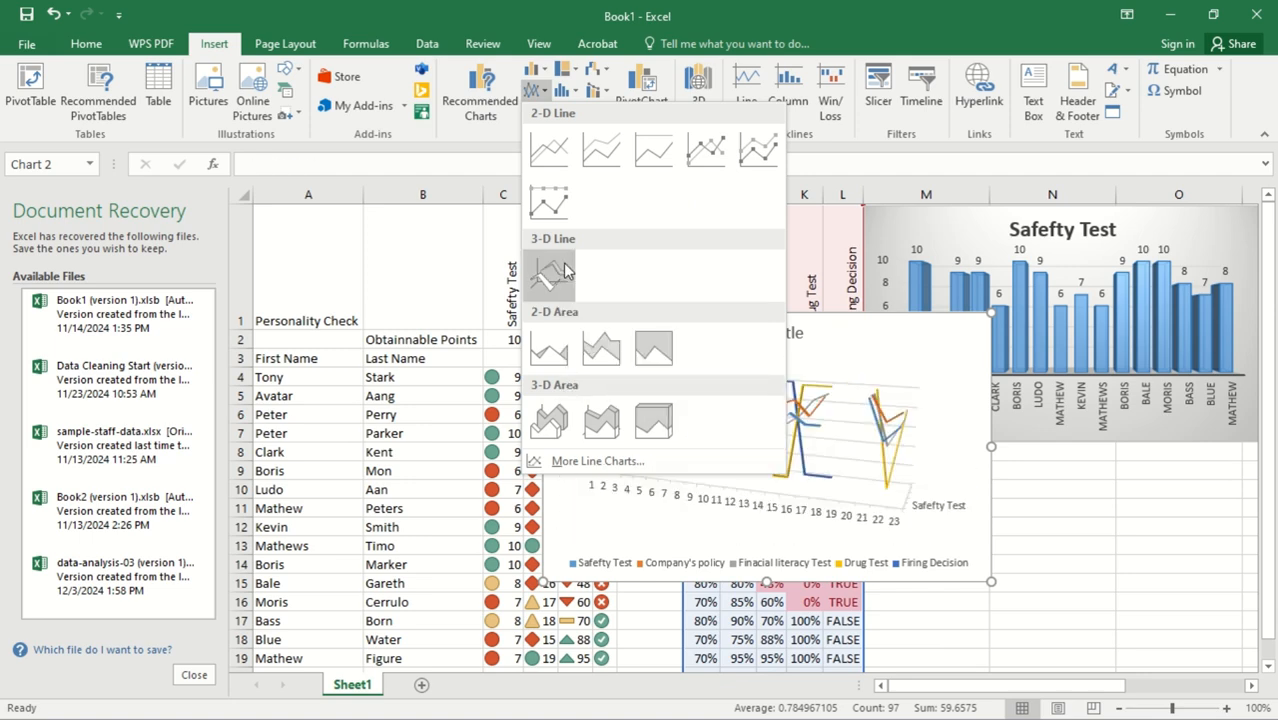
pyautogui.click(698, 162)
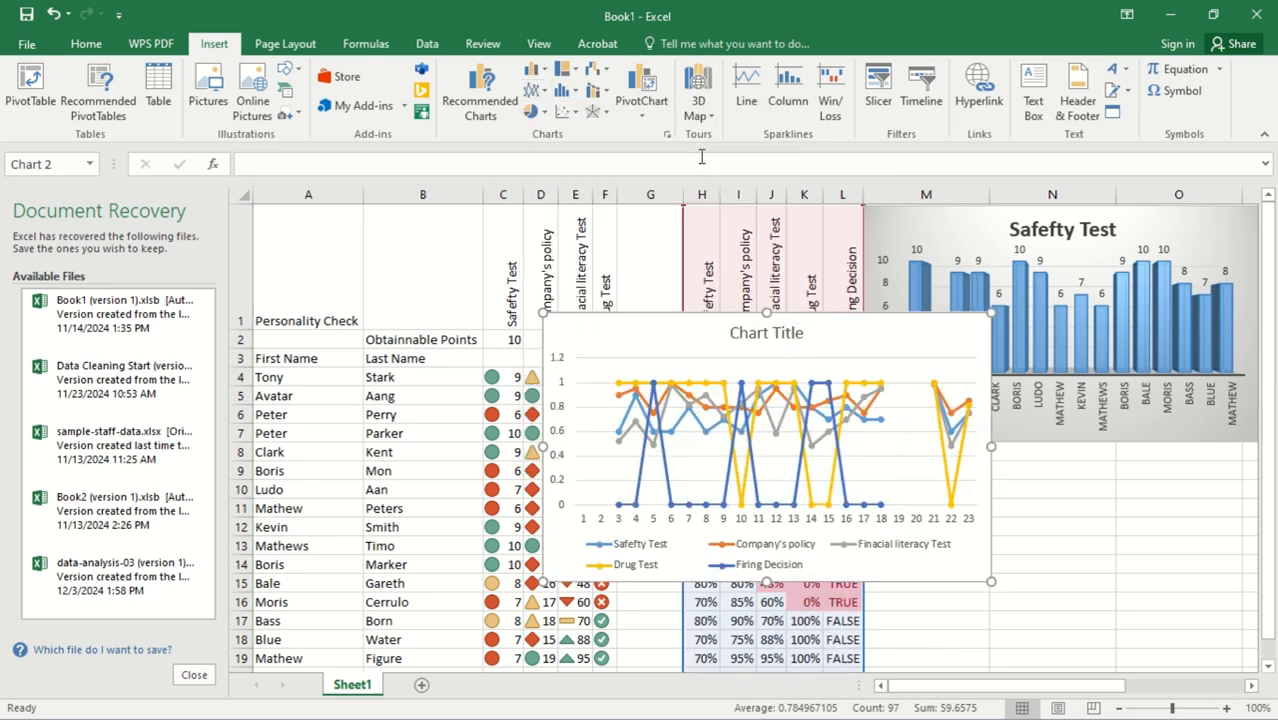
# - Shrink the line chart and place it directly below the Safefty Test chart, starting at column M
pyautogui.moveTo(770, 362); pyautogui.dragTo(868, 414)
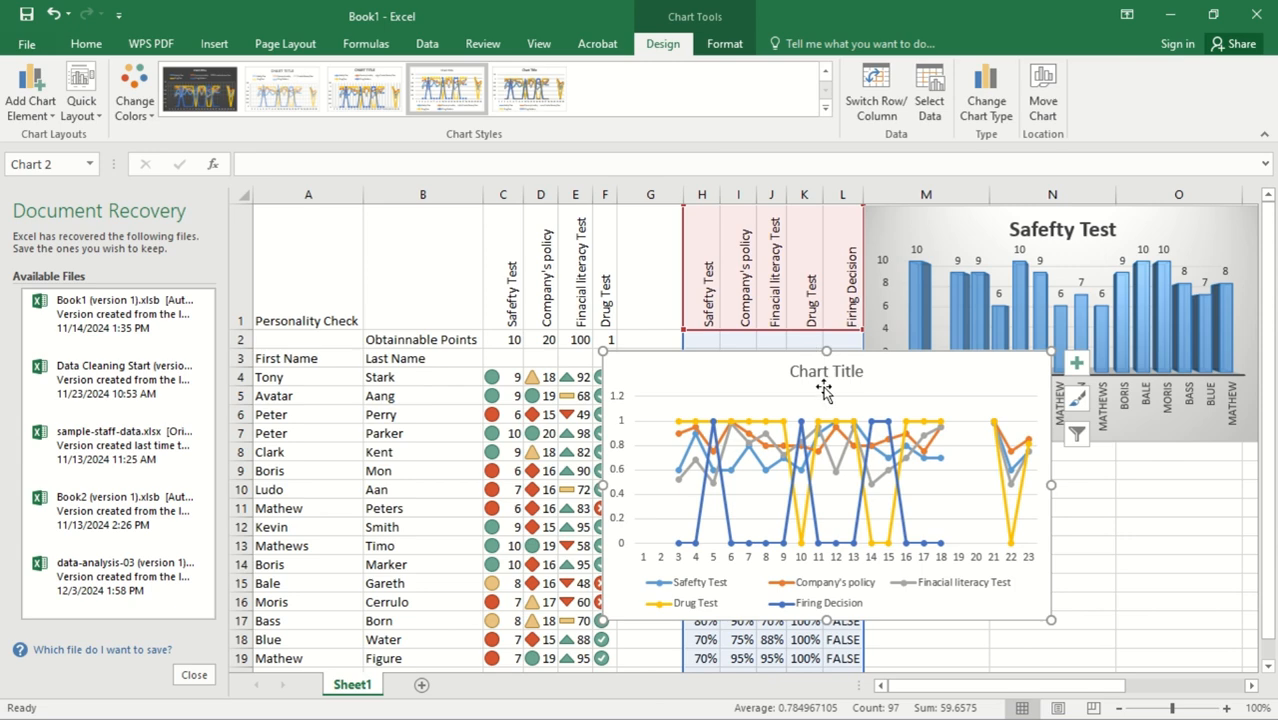
pyautogui.moveTo(1051, 352); pyautogui.dragTo(1002, 365)
pyautogui.moveTo(870, 402); pyautogui.dragTo(1135, 479)
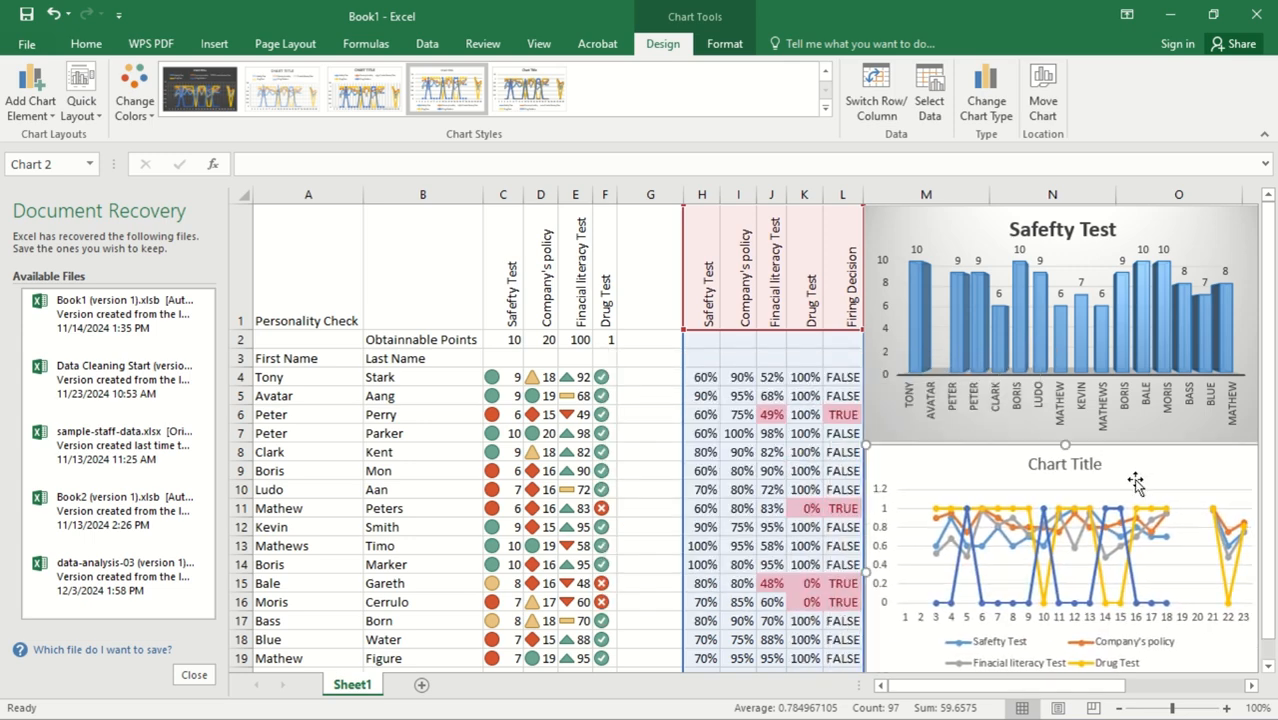
# - Set the line chart's horizontal axis labels to the first names in A4:A19
pyautogui.moveTo(1275, 400); pyautogui.dragTo(1274, 428)
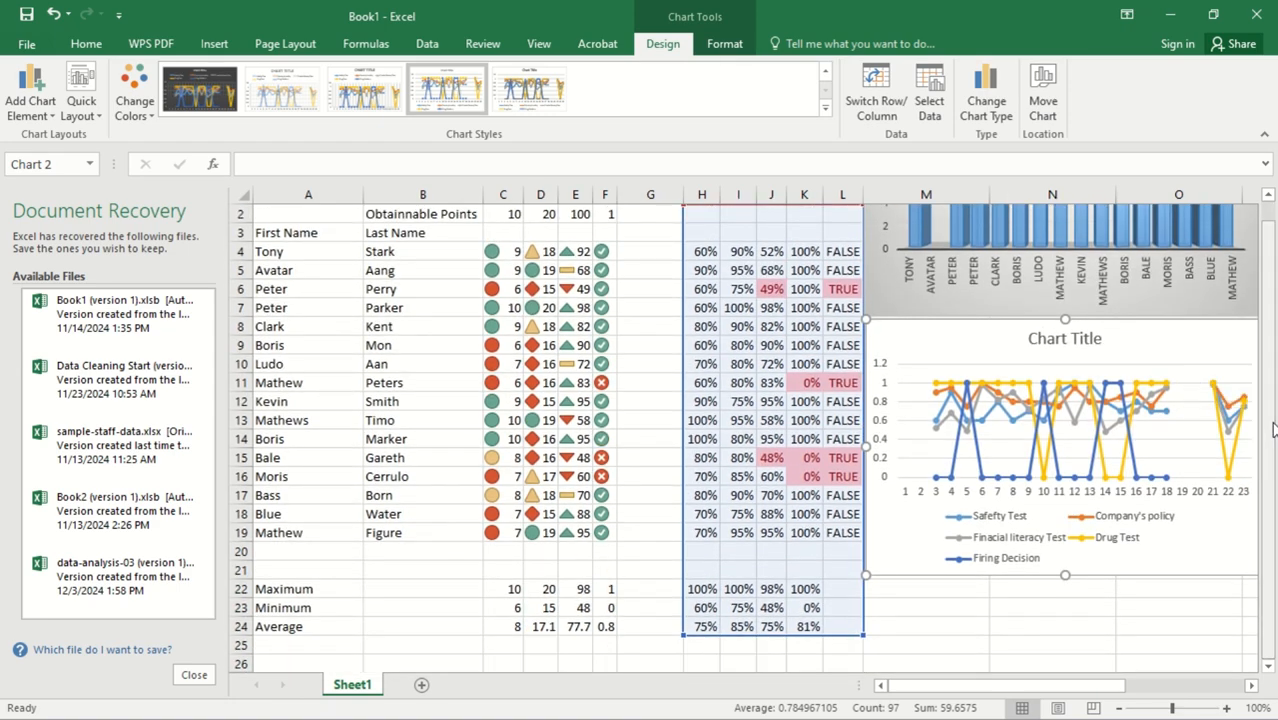
pyautogui.doubleClick(1068, 493)
pyautogui.click(1061, 362)
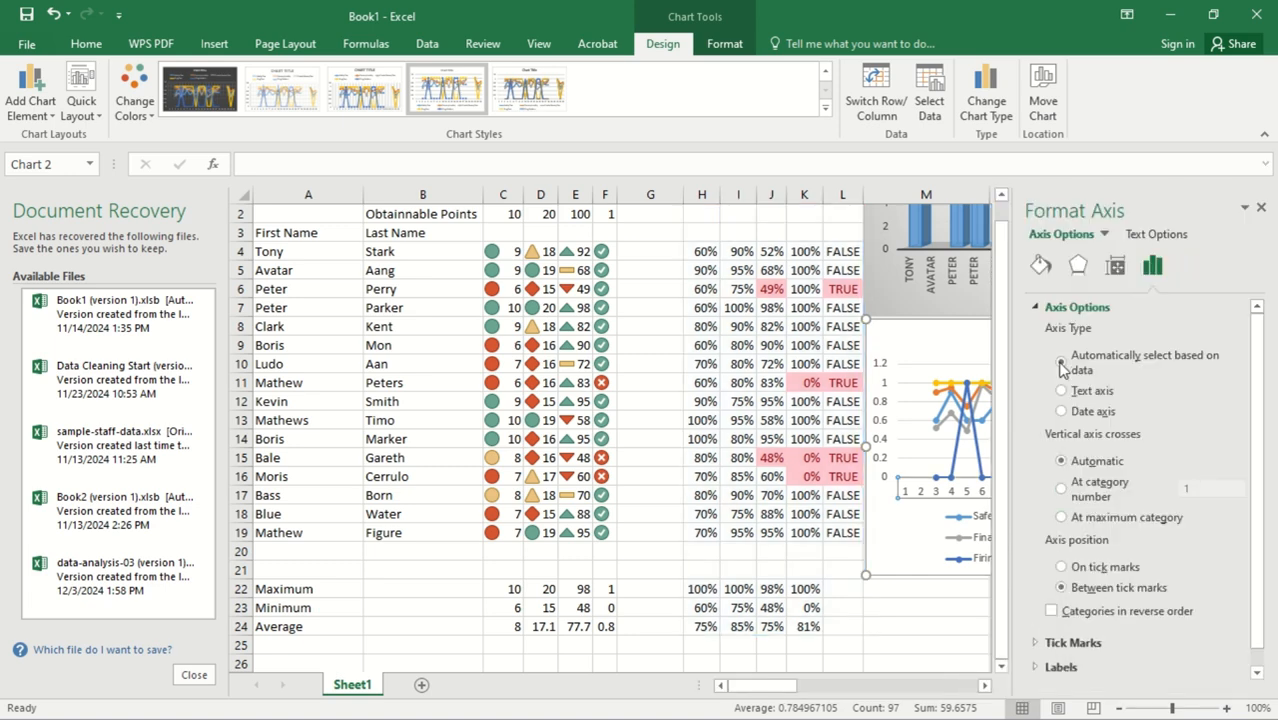
pyautogui.rightClick(950, 500)
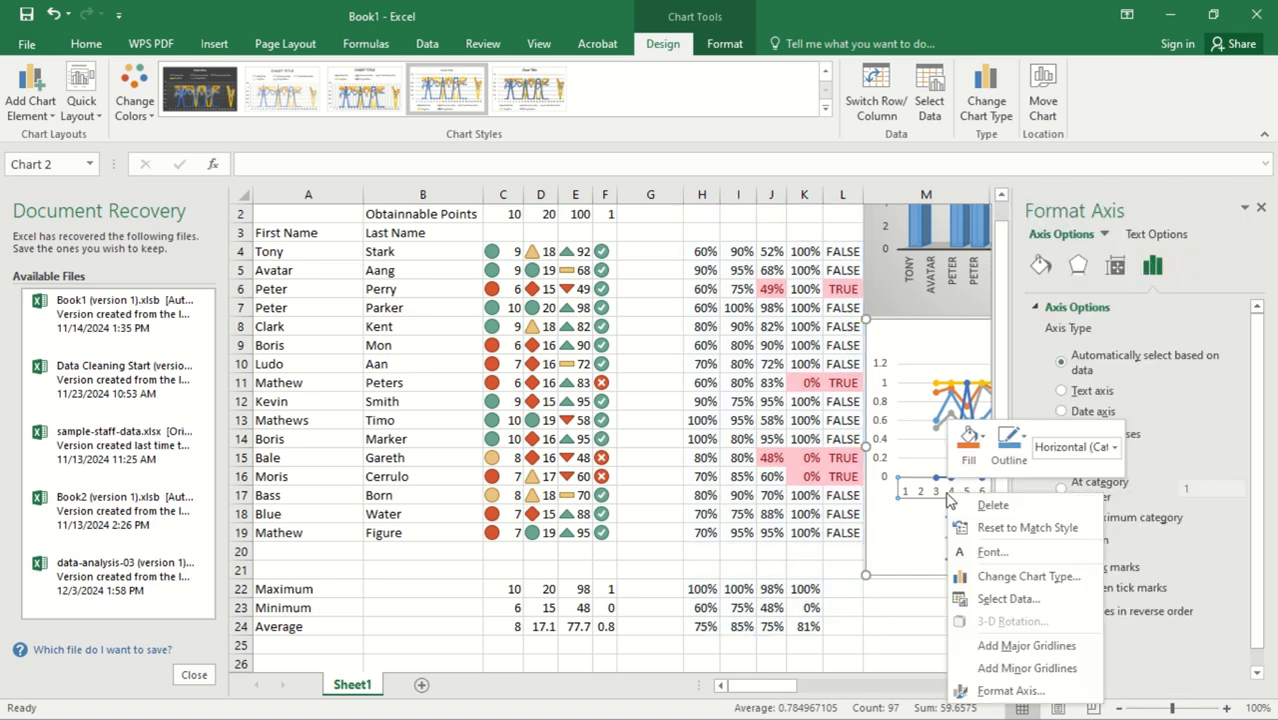
pyautogui.click(1001, 605)
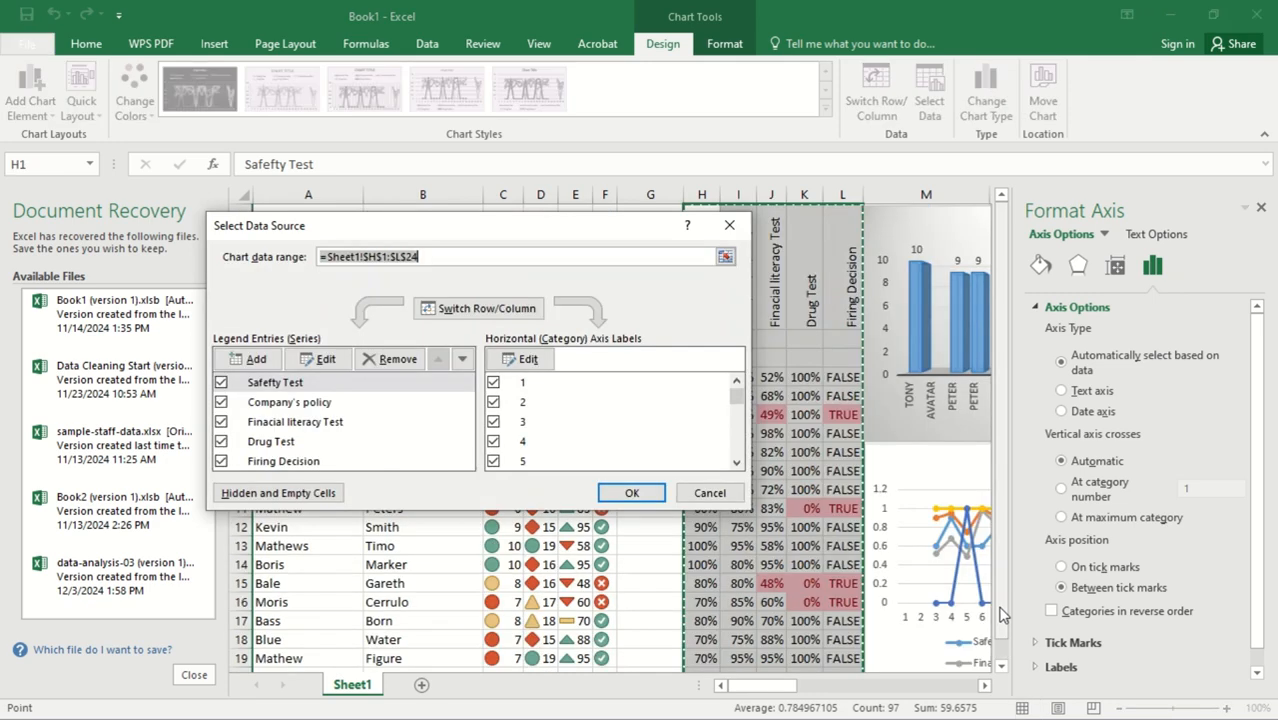
pyautogui.click(517, 359)
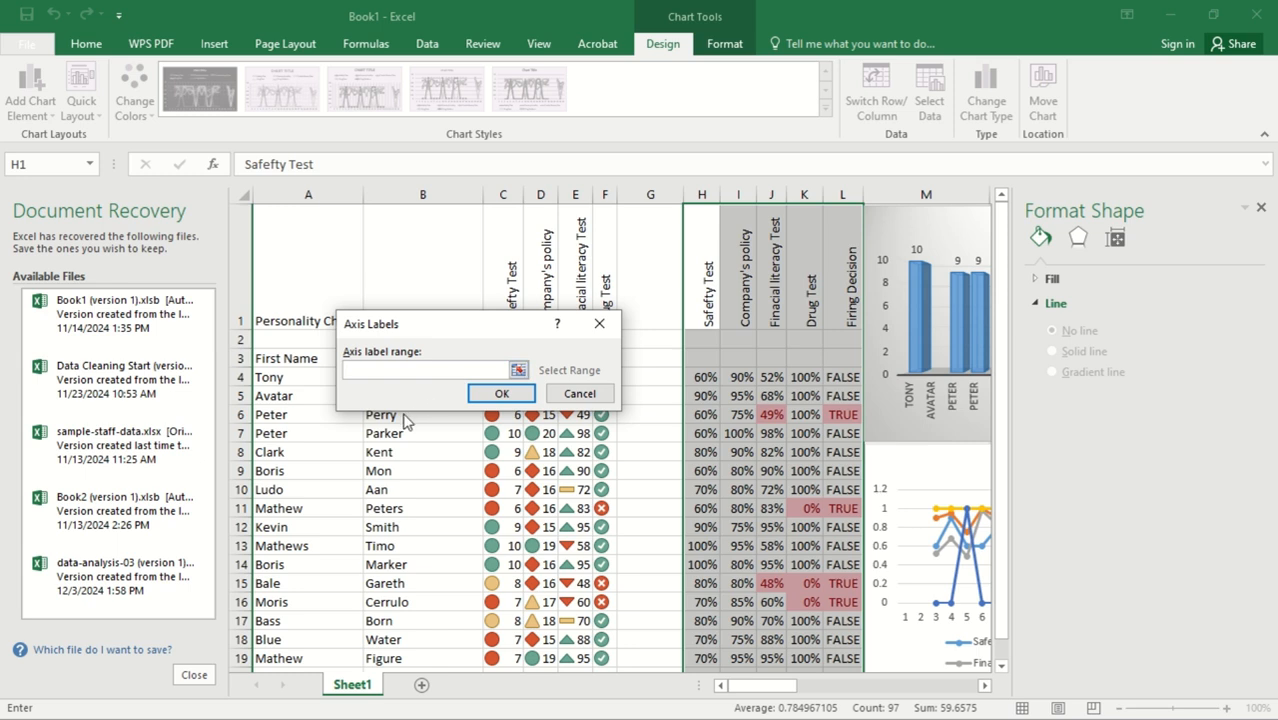
pyautogui.click(298, 377)
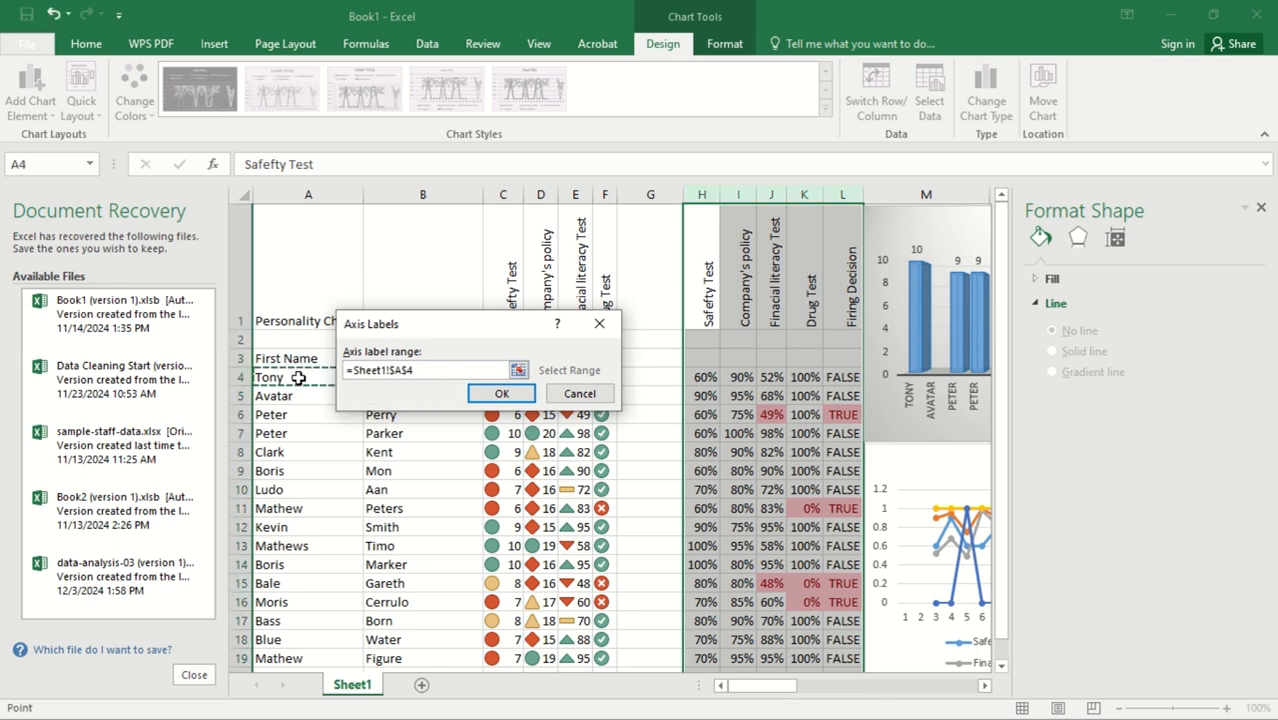
pyautogui.hotkey('ctrl', 'shift', 'Down')
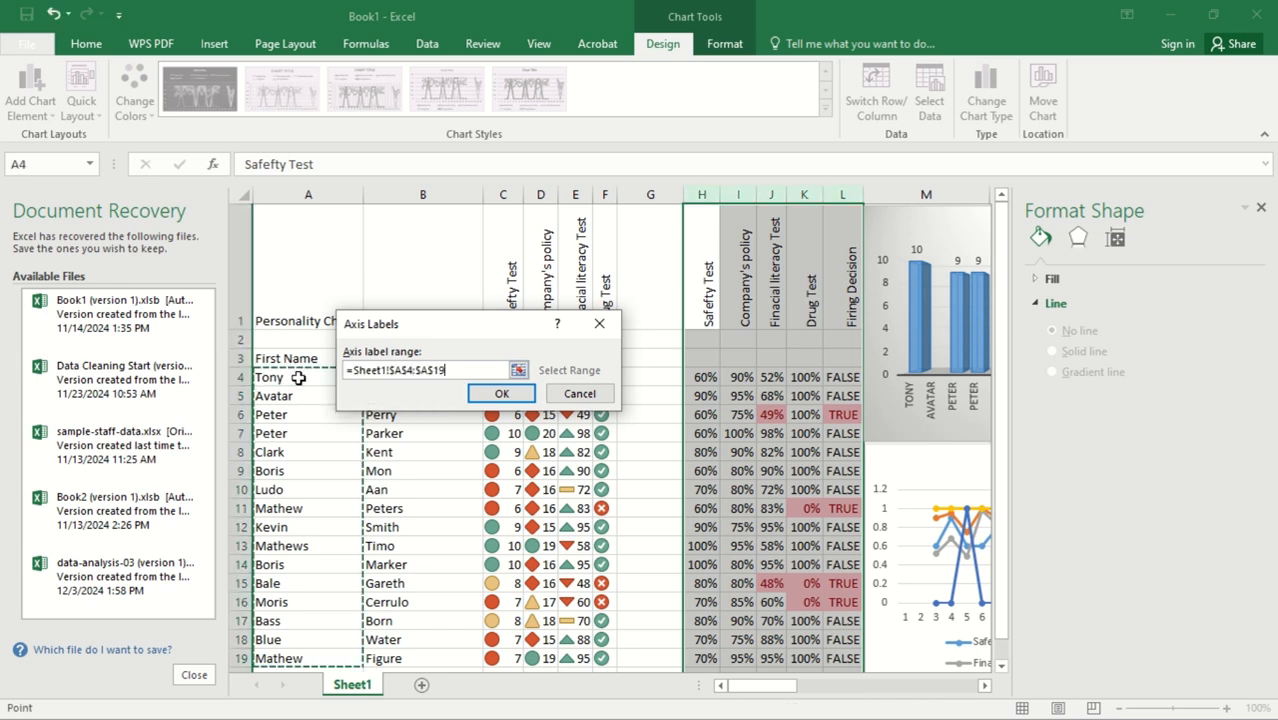
pyautogui.click(500, 394)
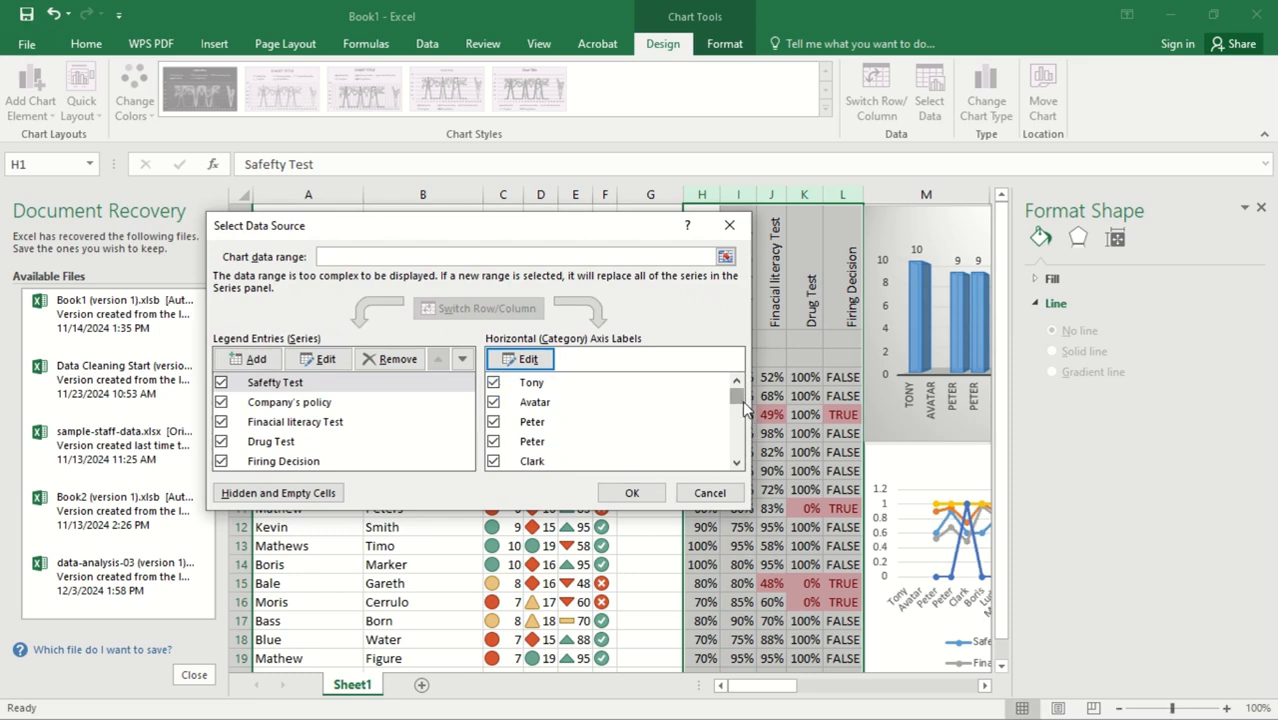
# - Exclude the blank categories after the last first name from the line chart, apply the data source changes and close the axis formatting pane
pyautogui.moveTo(736, 397); pyautogui.dragTo(740, 452)
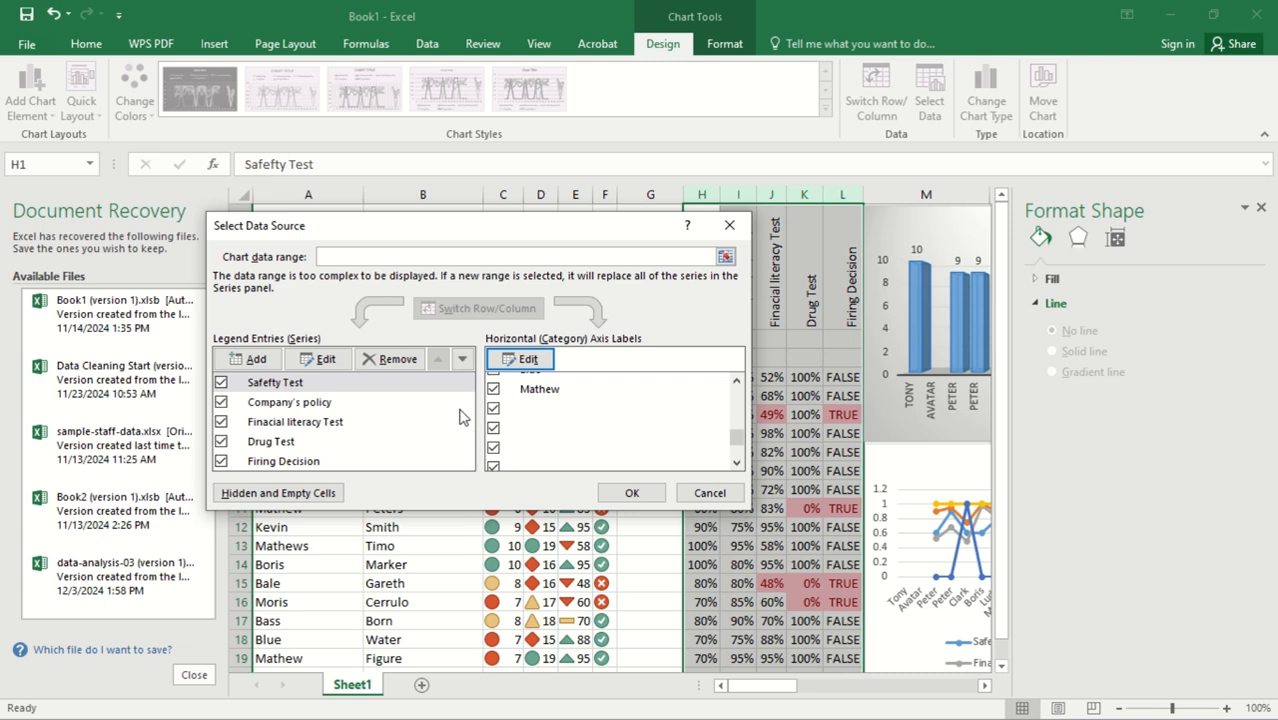
pyautogui.click(493, 408)
pyautogui.click(494, 428)
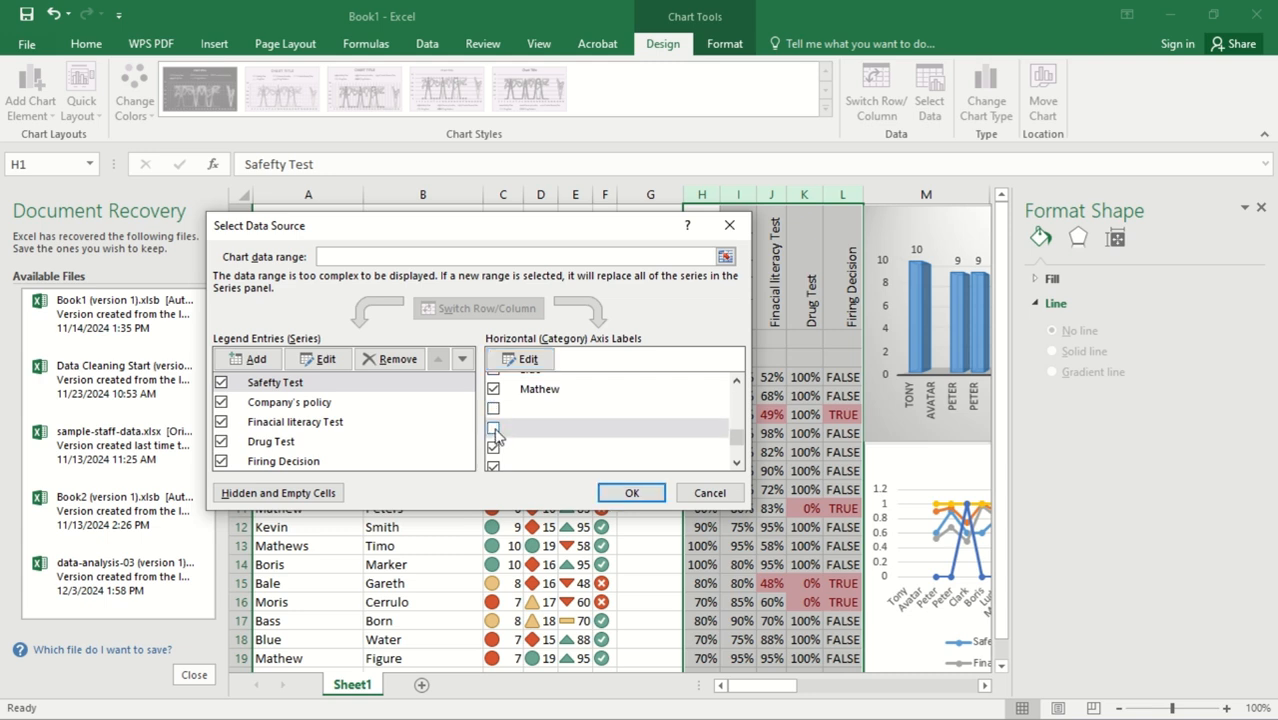
pyautogui.click(493, 447)
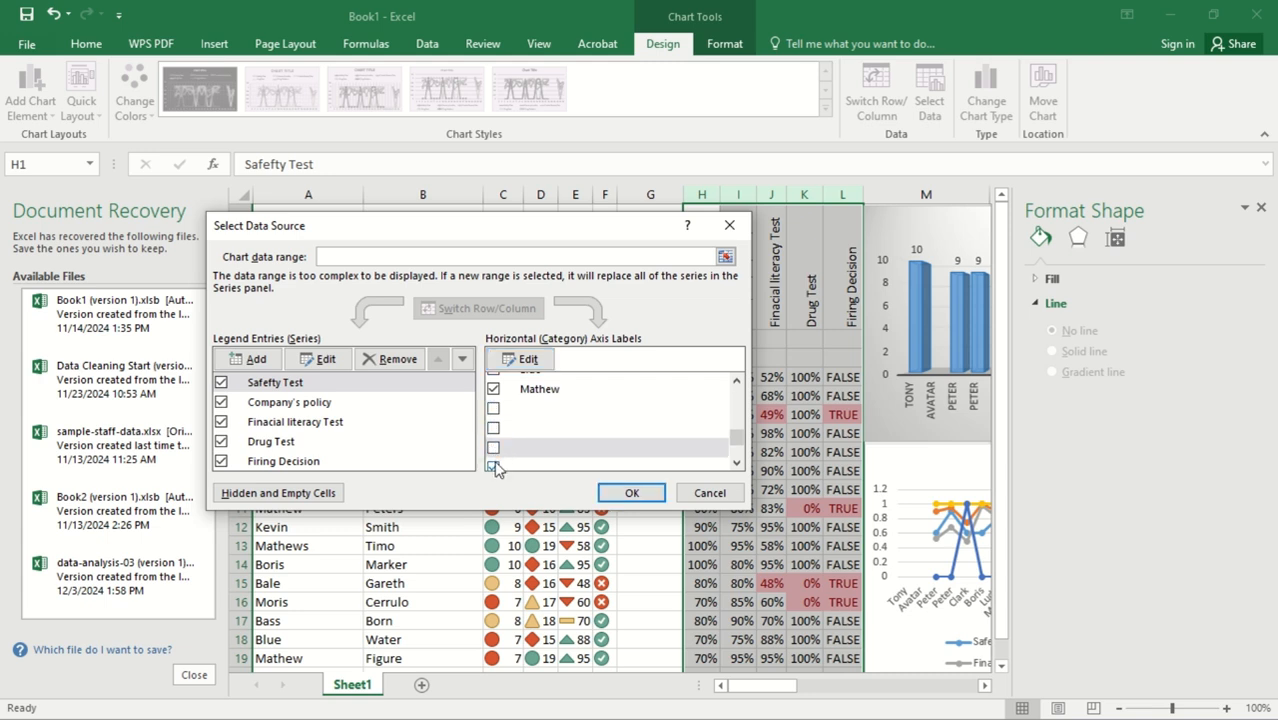
pyautogui.click(493, 465)
pyautogui.click(739, 462)
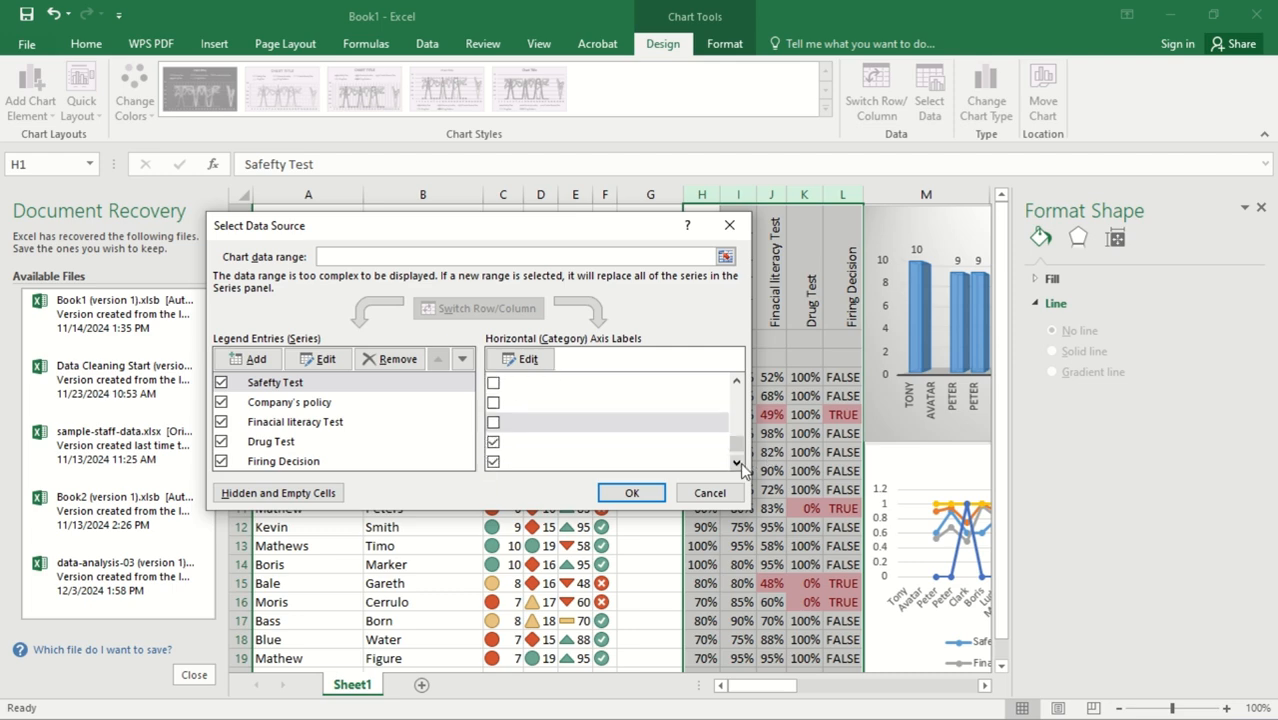
pyautogui.click(493, 443)
pyautogui.click(494, 461)
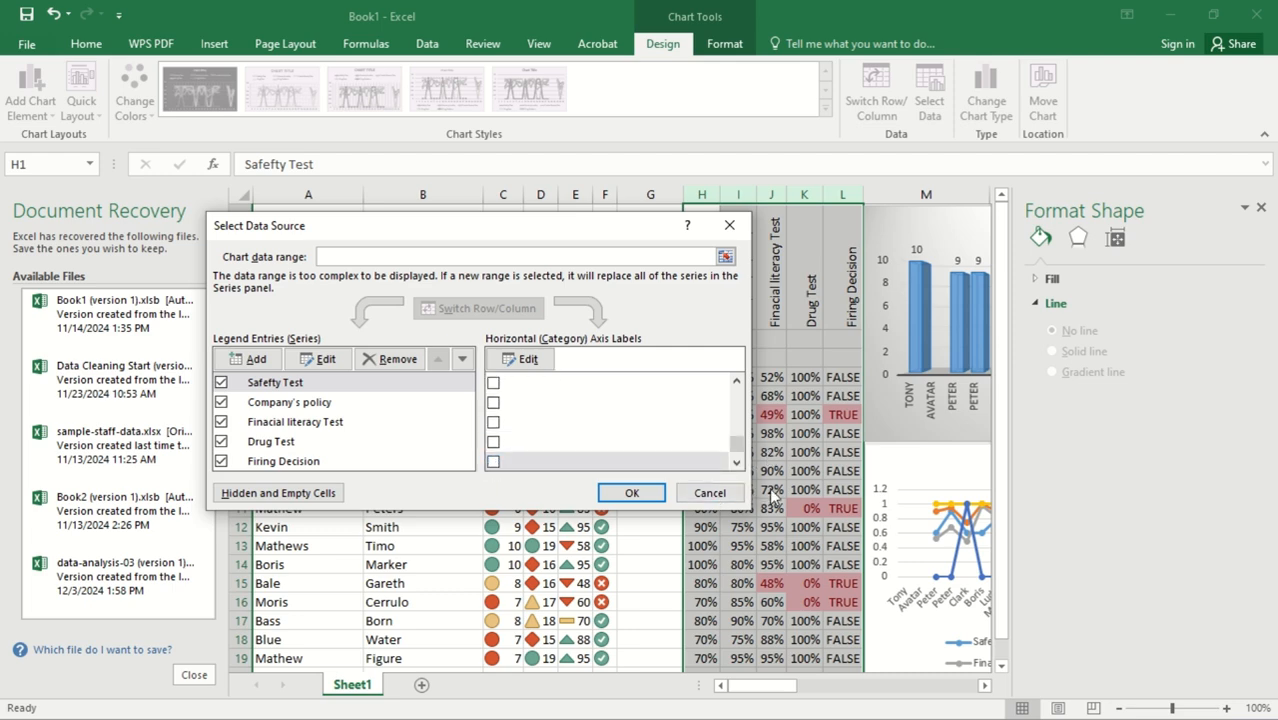
pyautogui.click(738, 463)
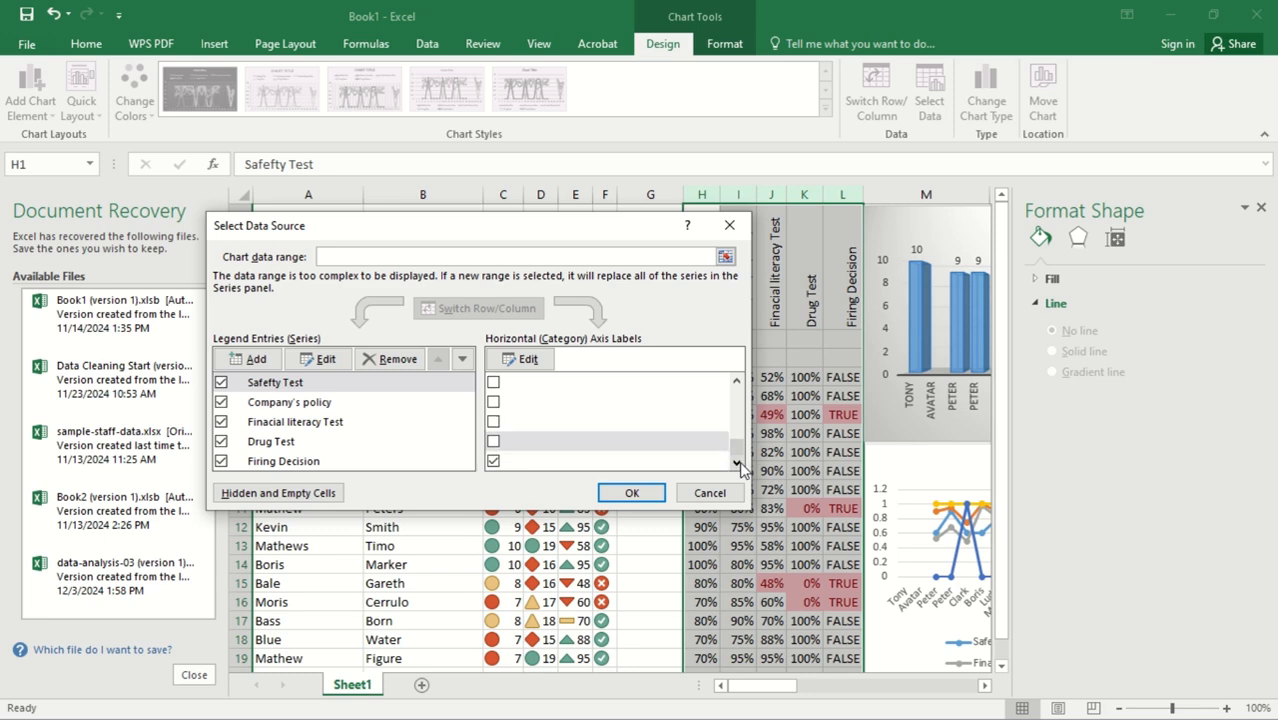
pyautogui.click(617, 462)
pyautogui.click(493, 461)
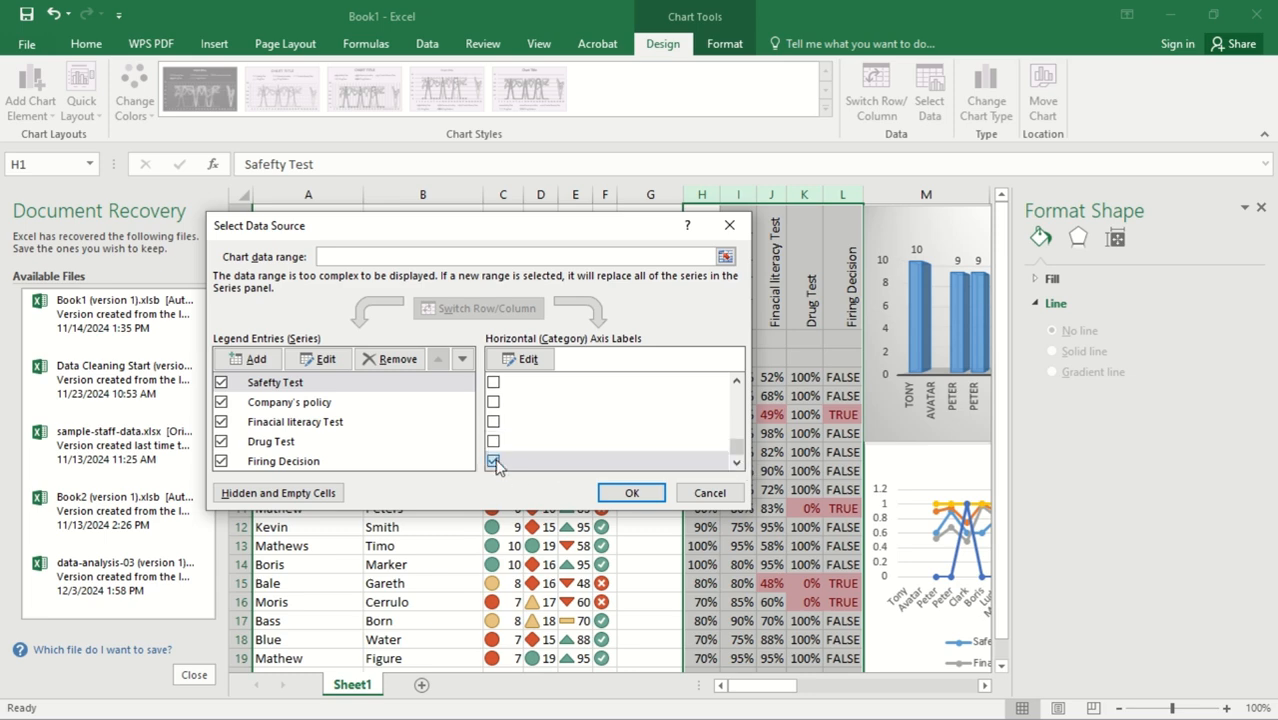
pyautogui.click(632, 493)
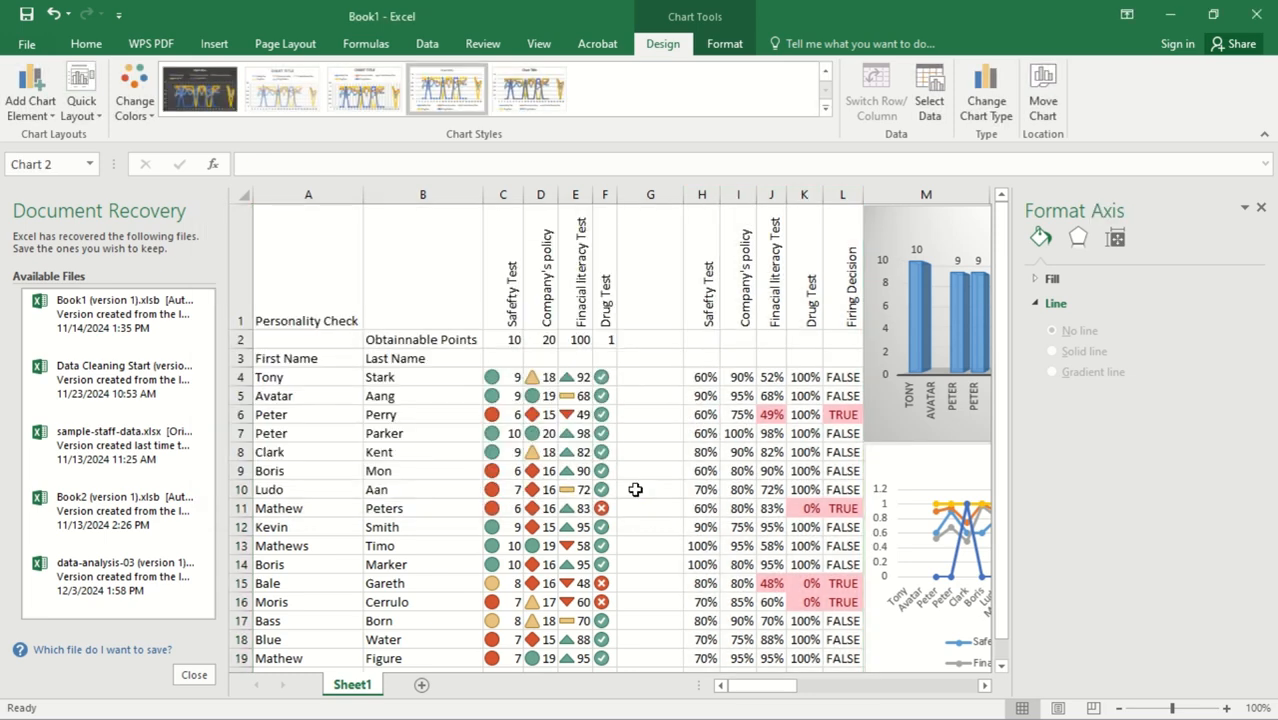
pyautogui.click(1262, 209)
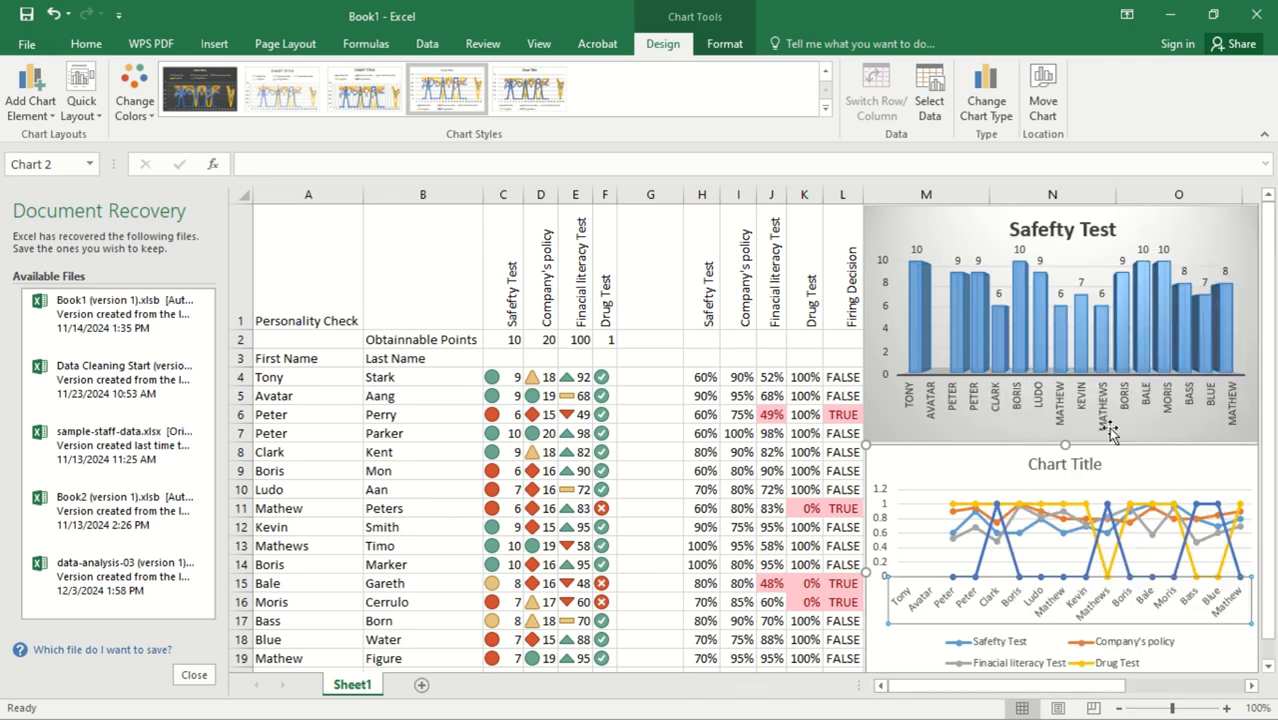
# - Apply the dark-background chart style with glowing lines to the line chart
pyautogui.rightClick(967, 481)
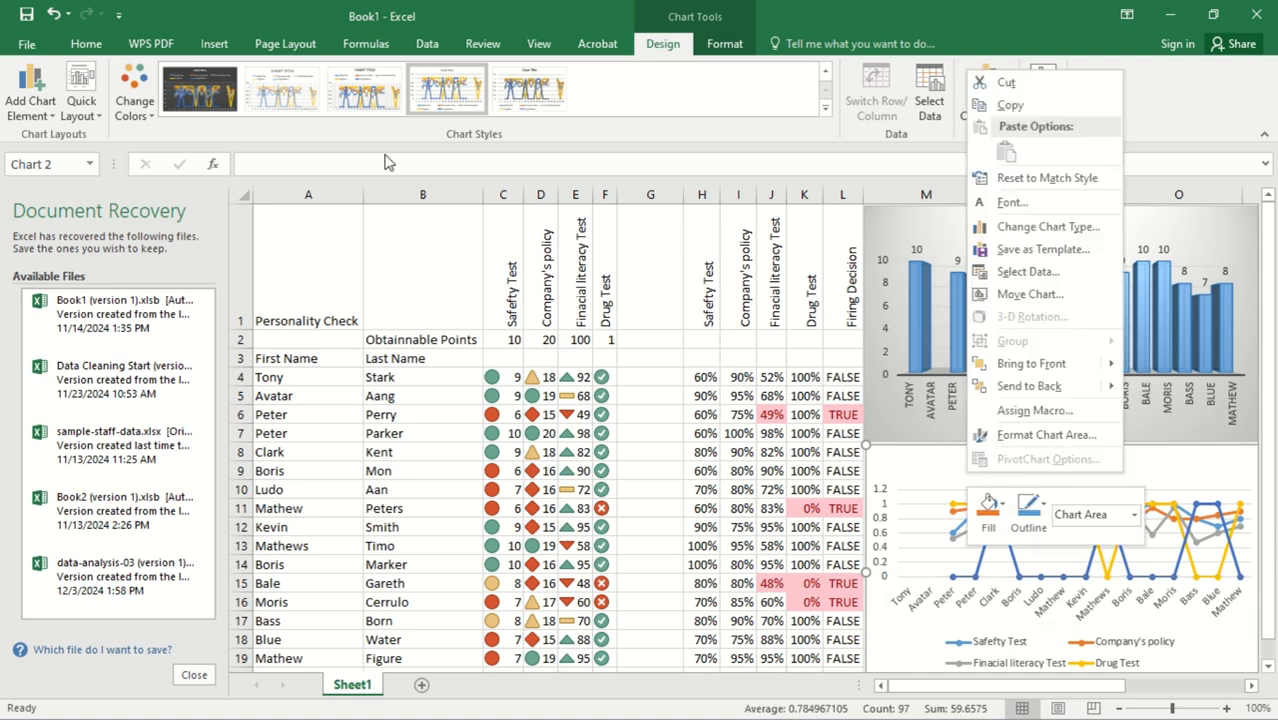
pyautogui.click(195, 90)
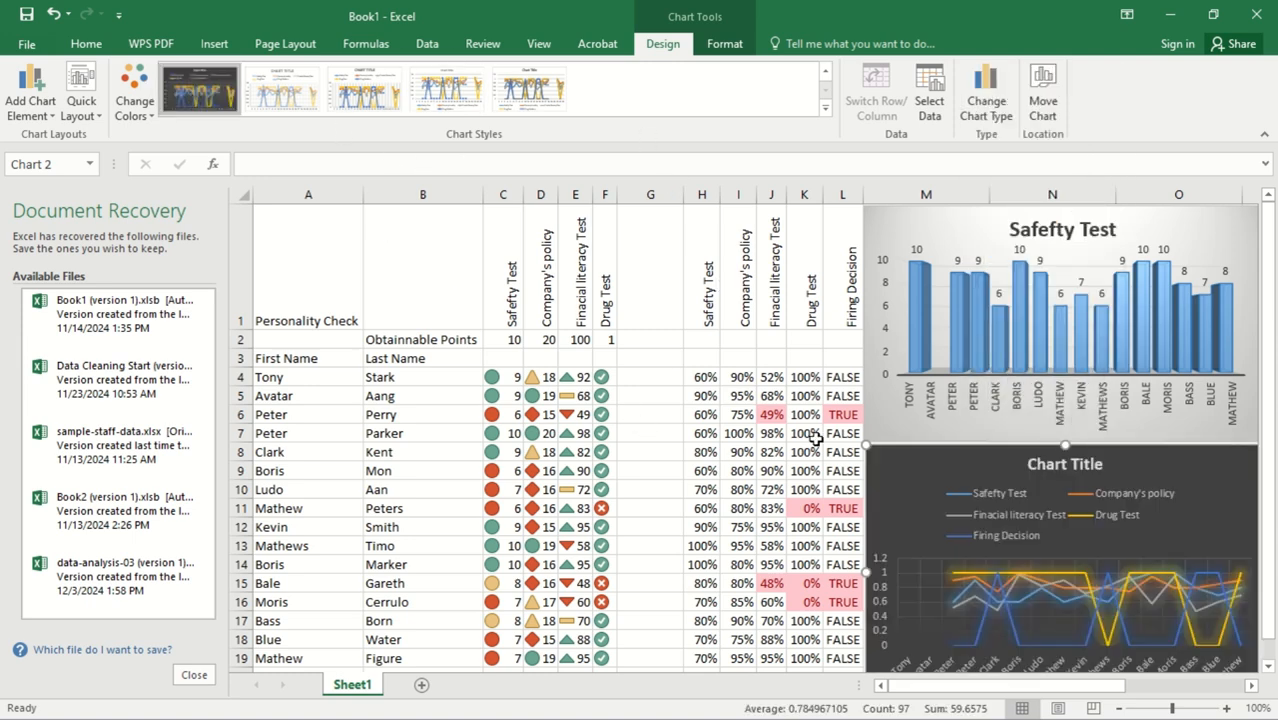
pyautogui.click(1165, 530)
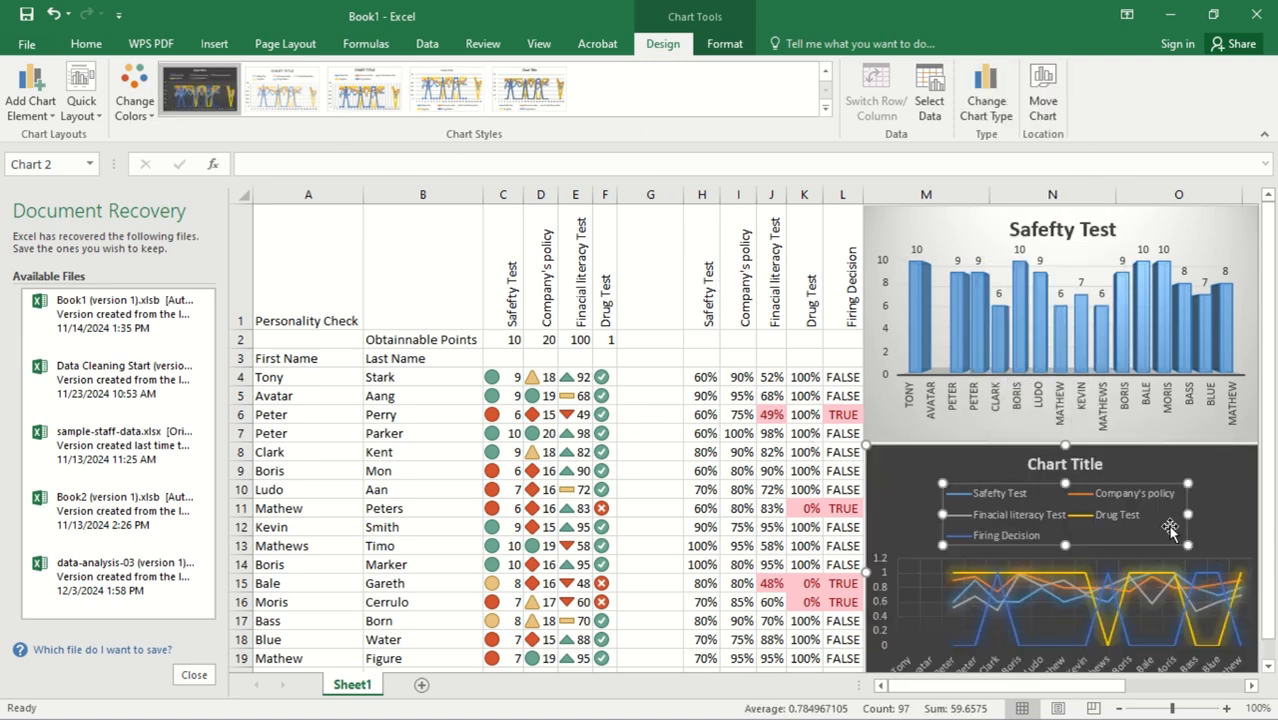
pyautogui.click(1224, 516)
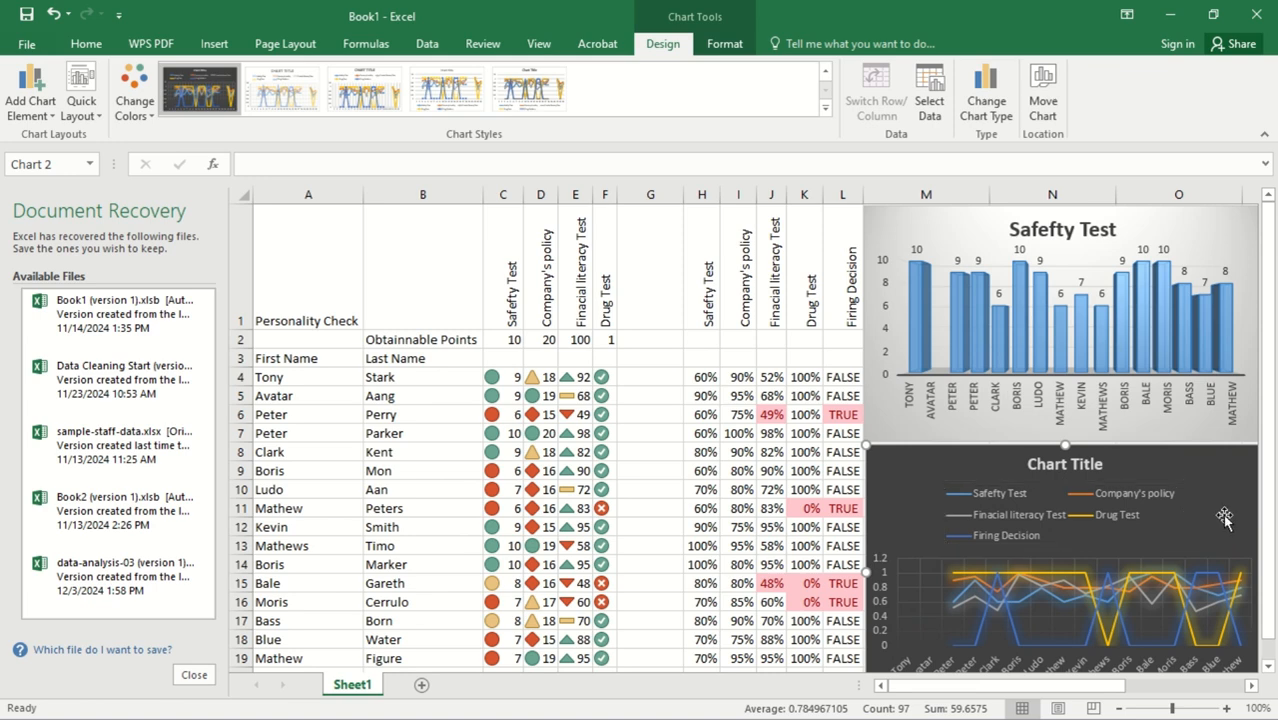